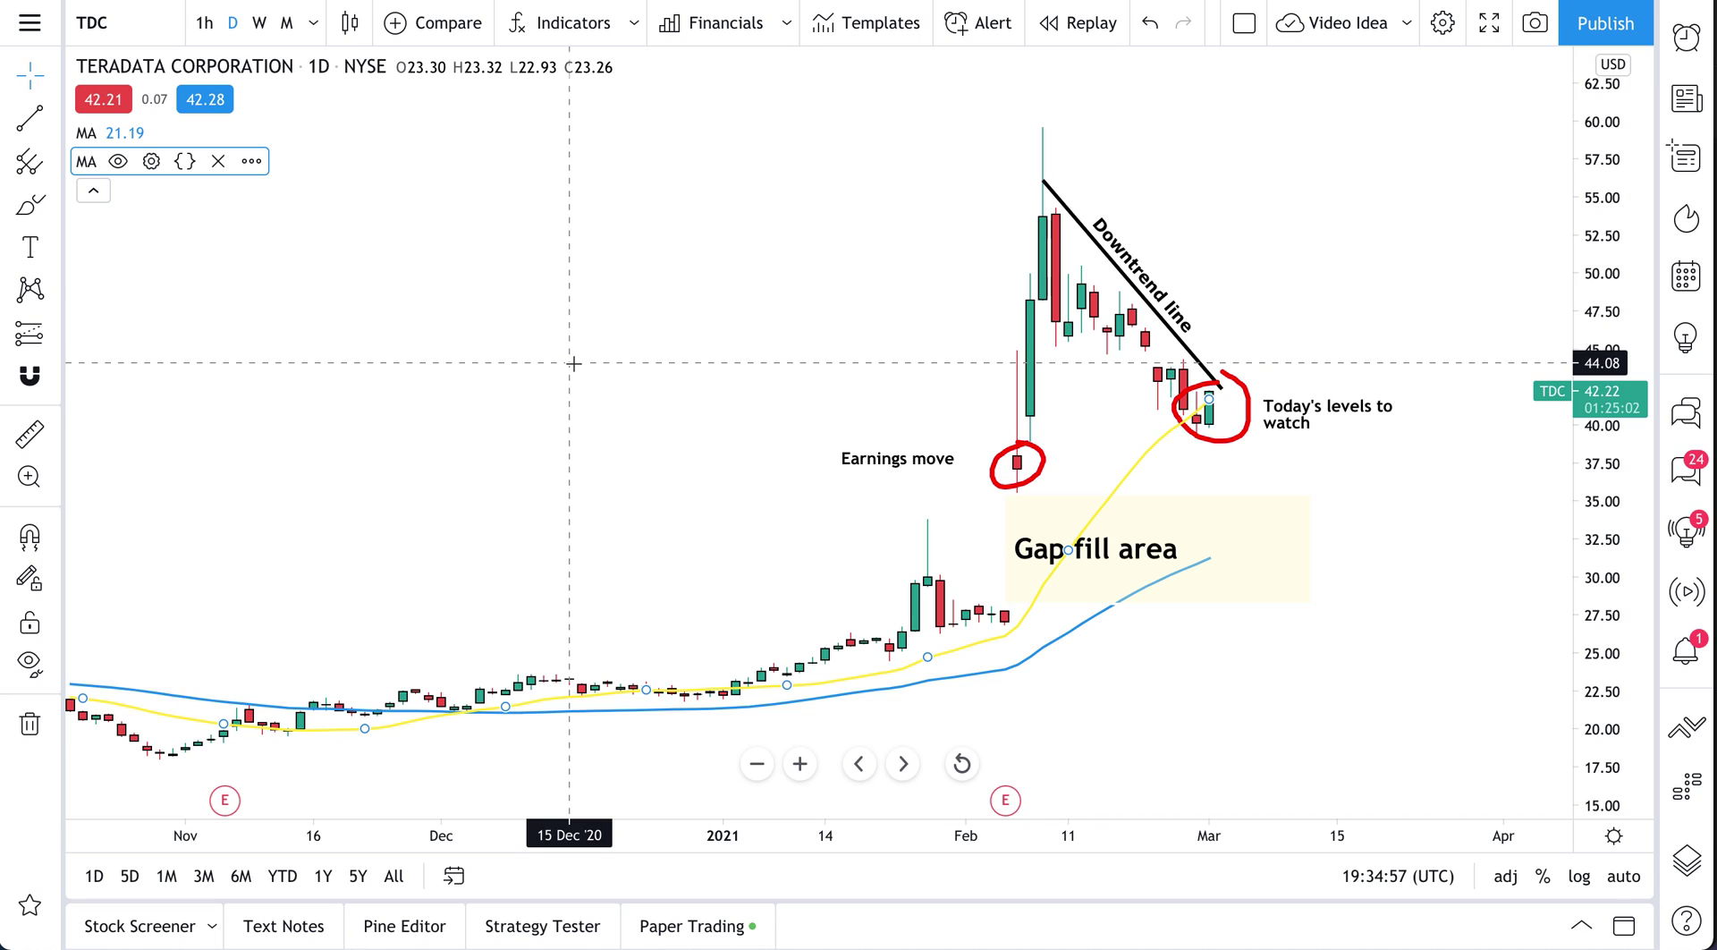
Expand the Drawings folder in the chart object list and select all its drawings
{"action": "left_click", "coordinate": [1685, 858]}
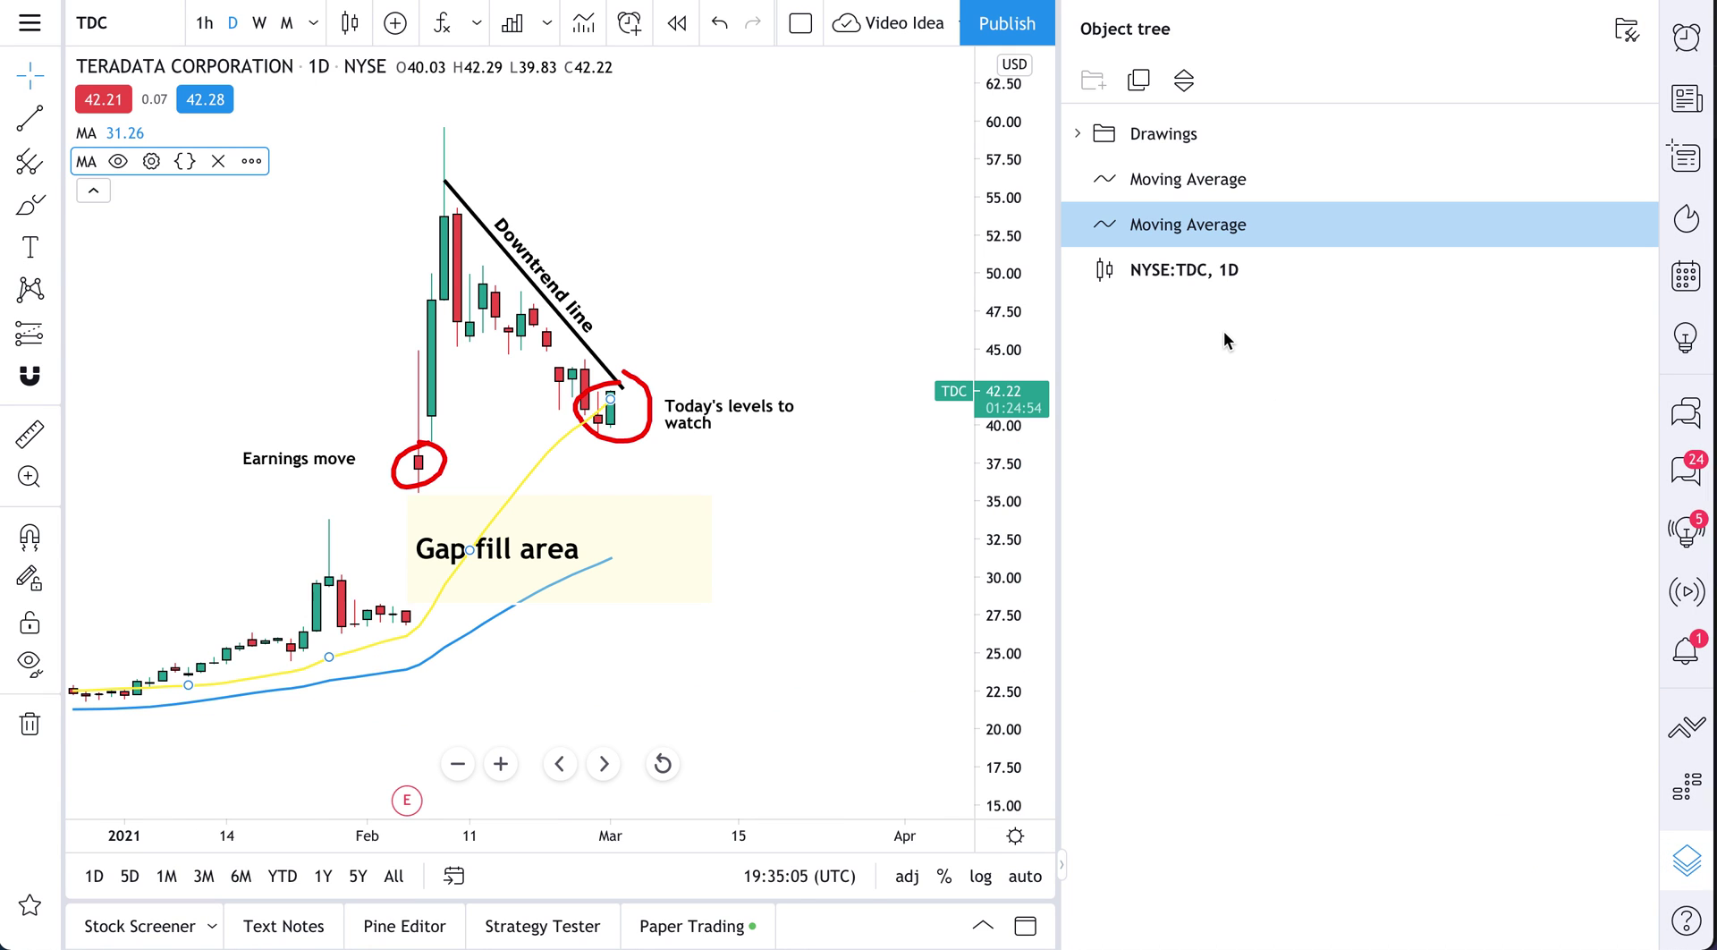
{"action": "left_click", "coordinate": [1197, 271]}
{"action": "left_click", "coordinate": [1178, 229]}
{"action": "left_click", "coordinate": [1177, 181]}
{"action": "left_click", "coordinate": [1078, 135]}
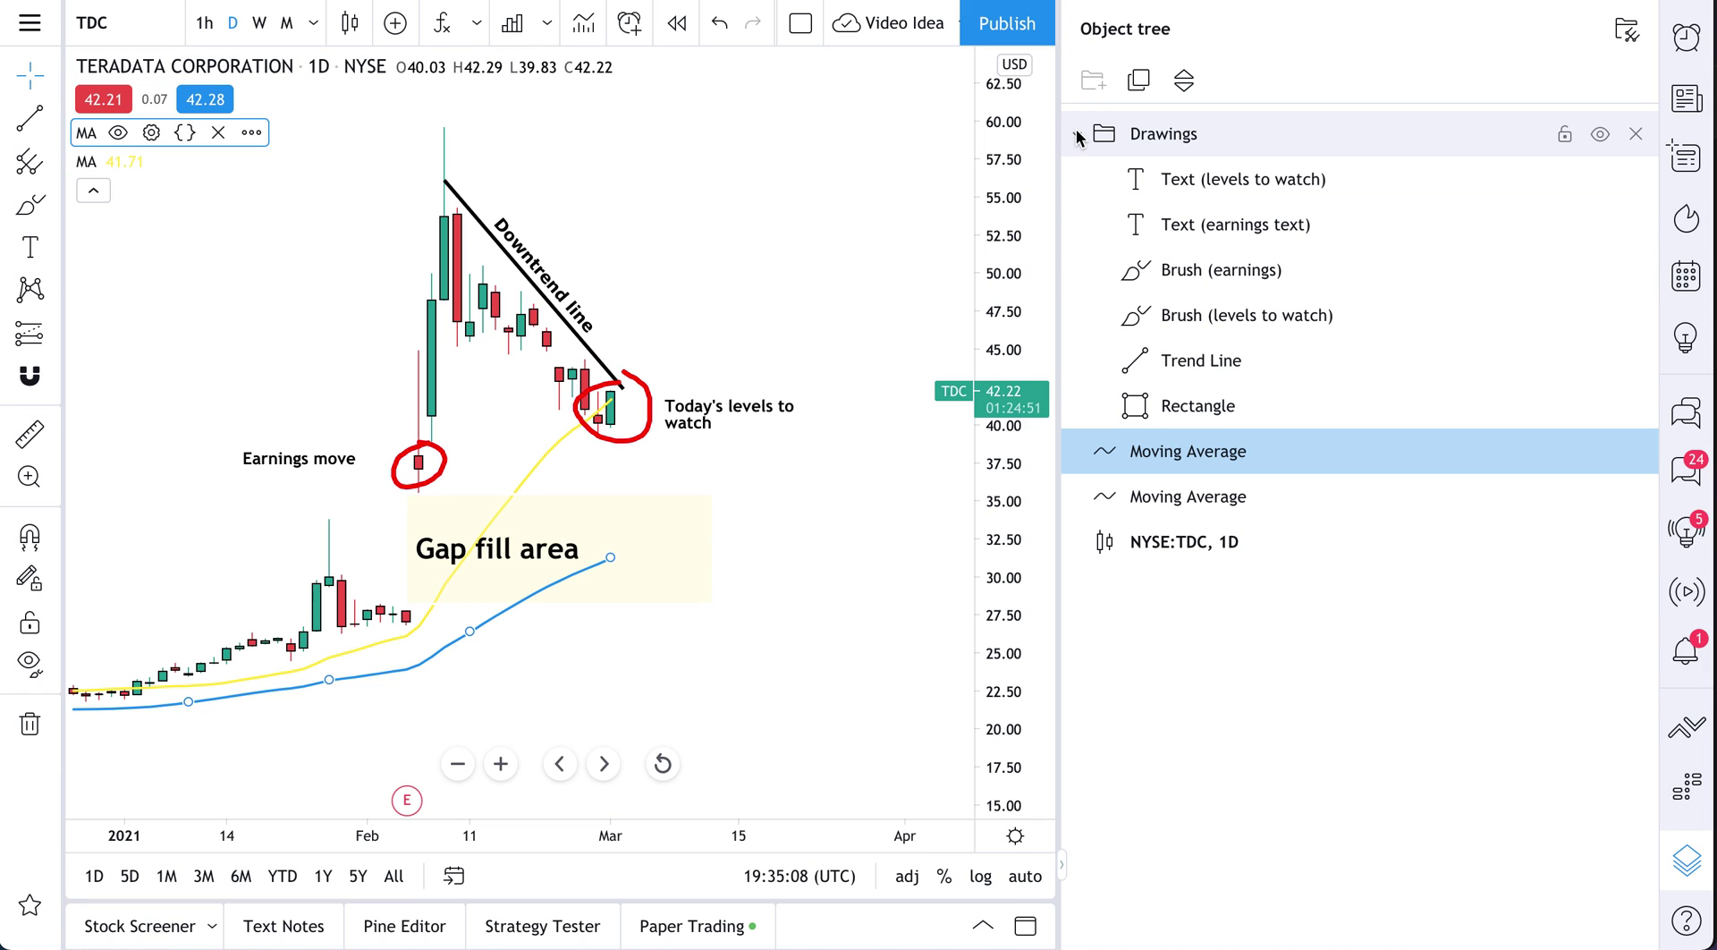
{"action": "left_click", "coordinate": [1145, 139]}
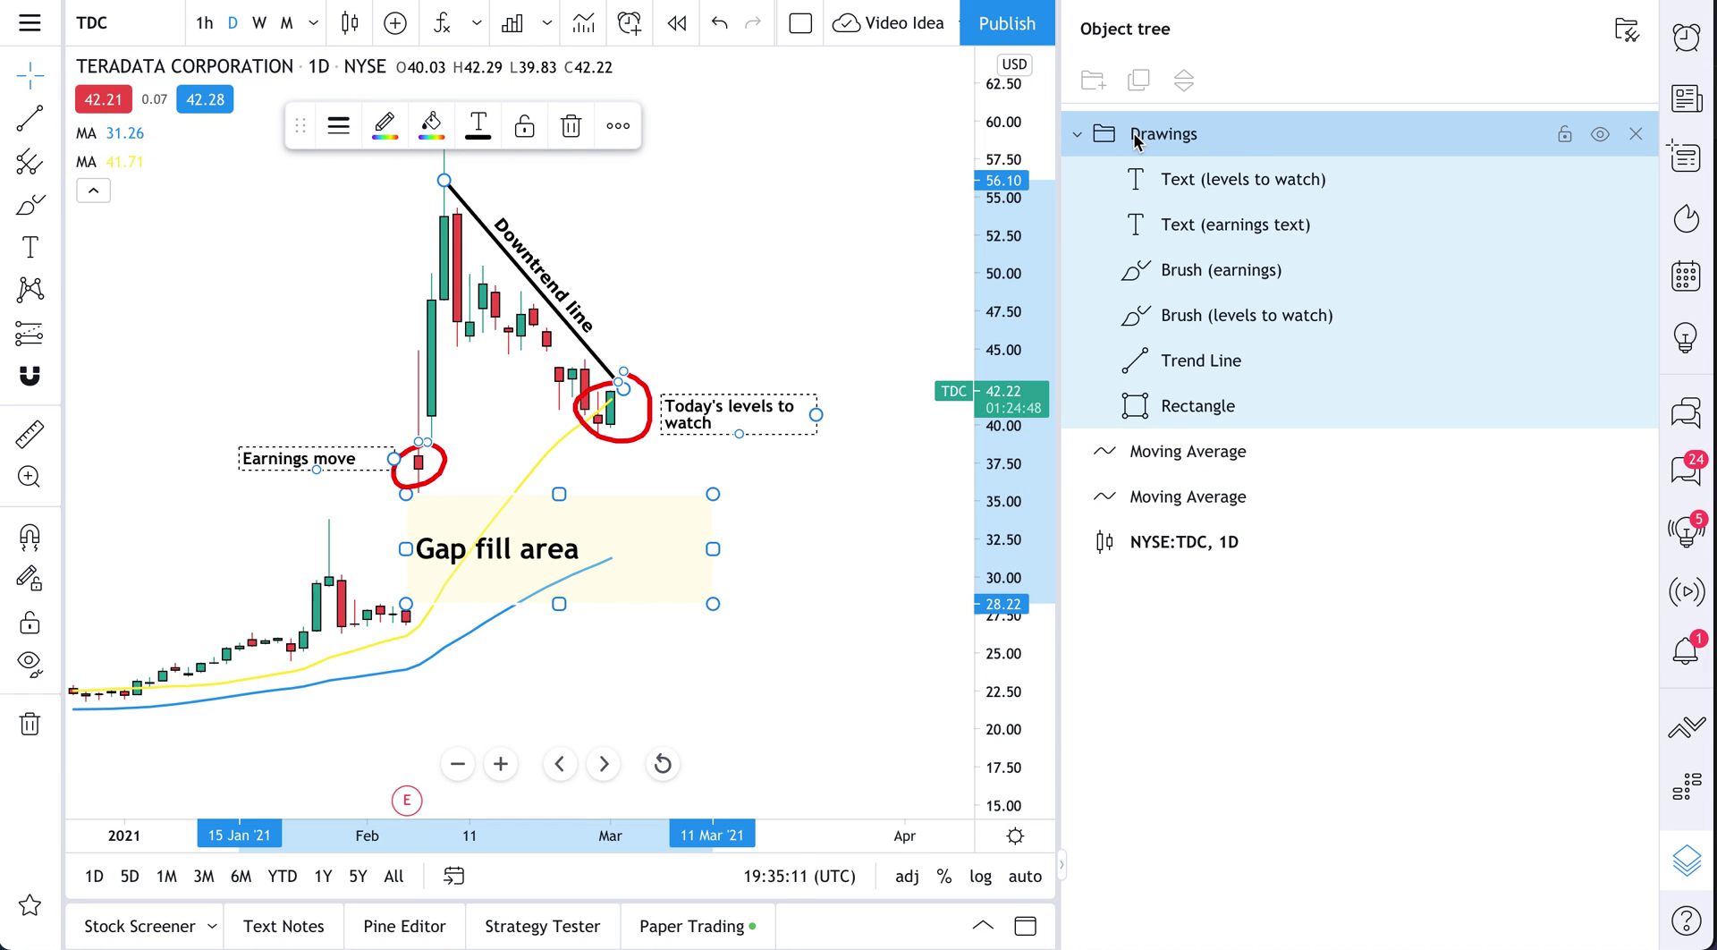
Select each drawing in turn: levels text, Earnings move label, red circles, downtrend line, gap rectangle
{"action": "left_click", "coordinate": [1186, 180]}
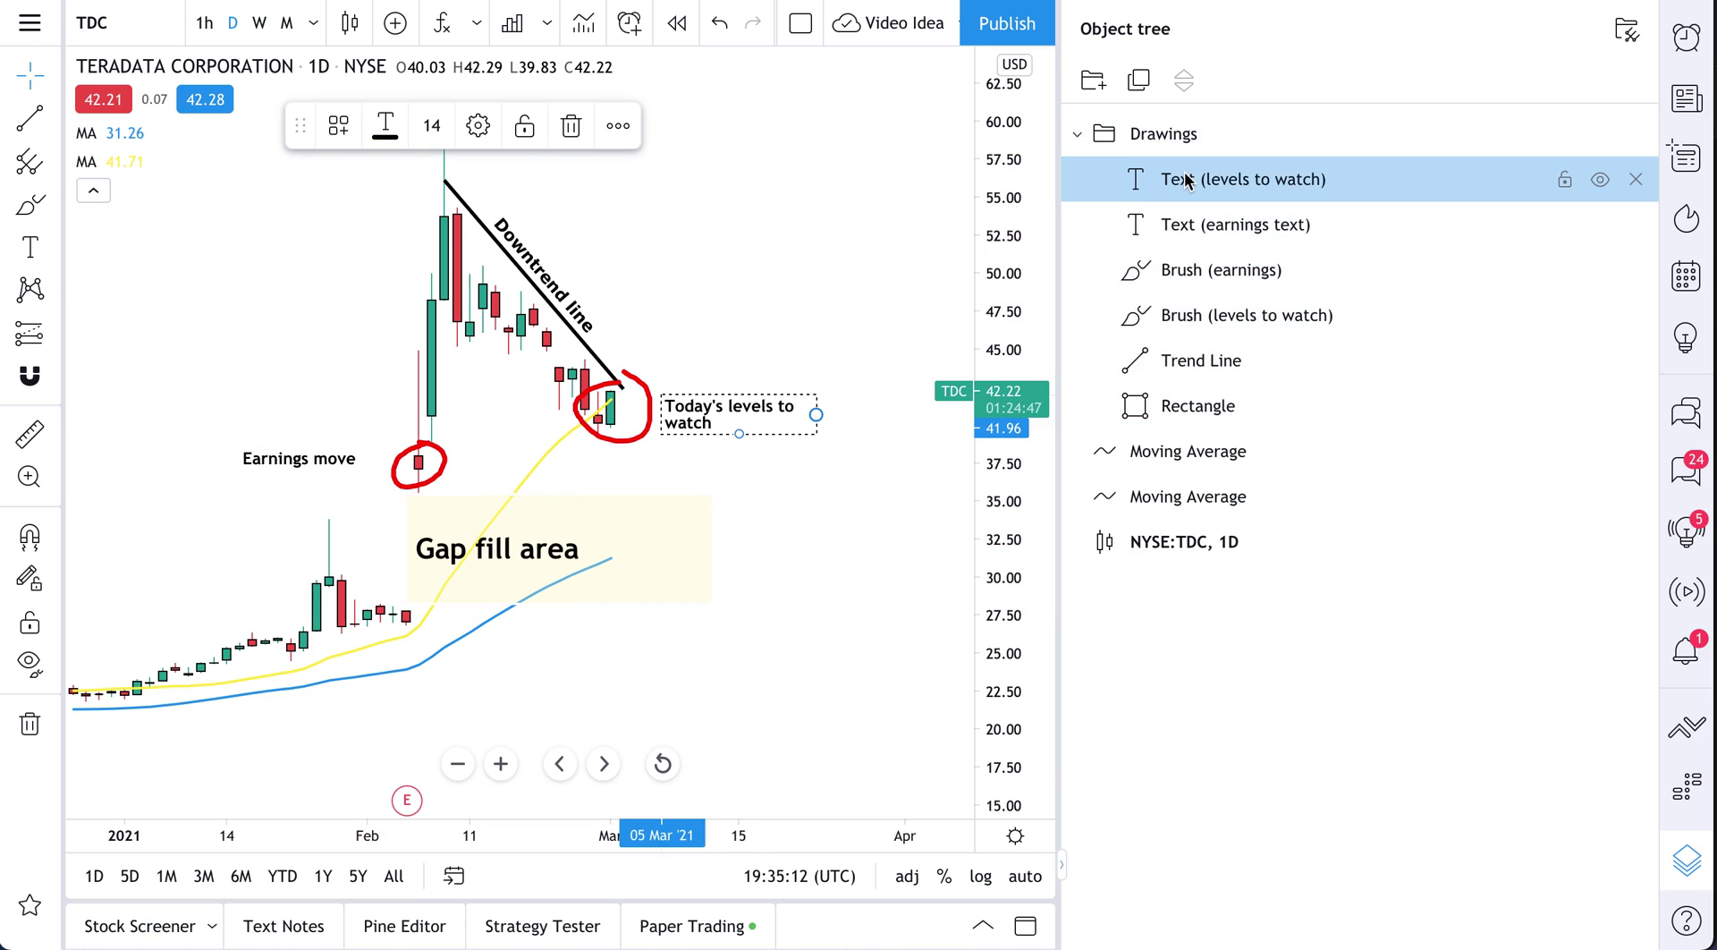
{"action": "left_click", "coordinate": [1196, 220]}
{"action": "left_click", "coordinate": [1198, 269]}
{"action": "left_click", "coordinate": [1199, 315]}
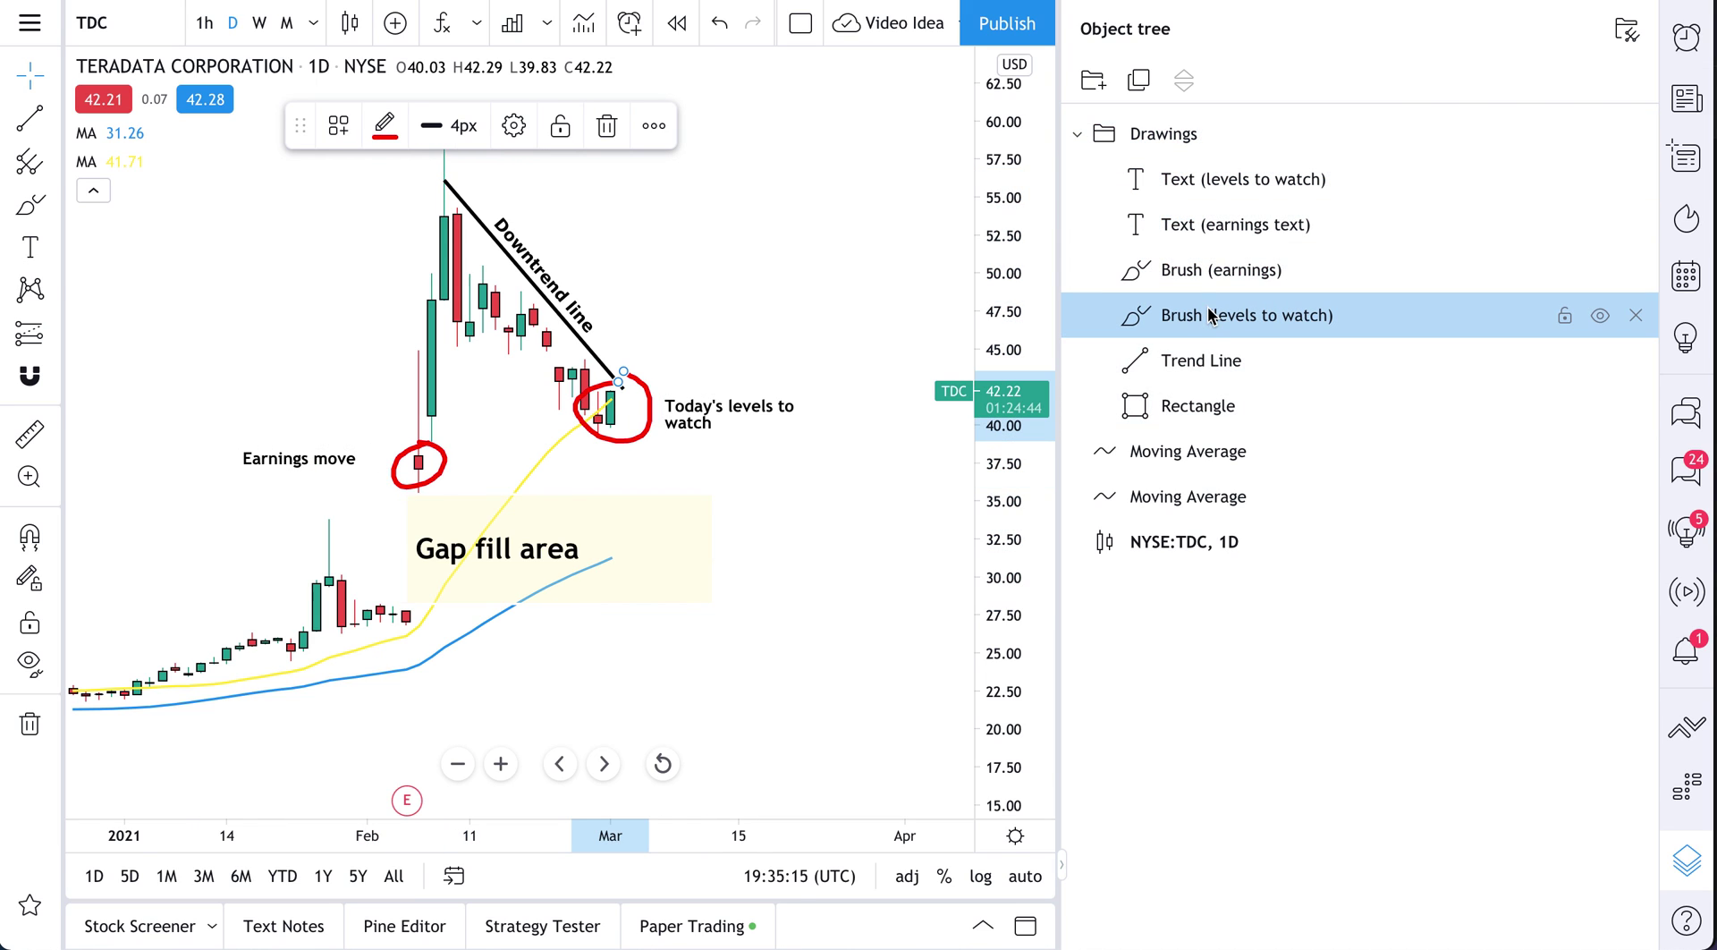
{"action": "left_click", "coordinate": [1201, 358]}
{"action": "left_click", "coordinate": [1209, 402]}
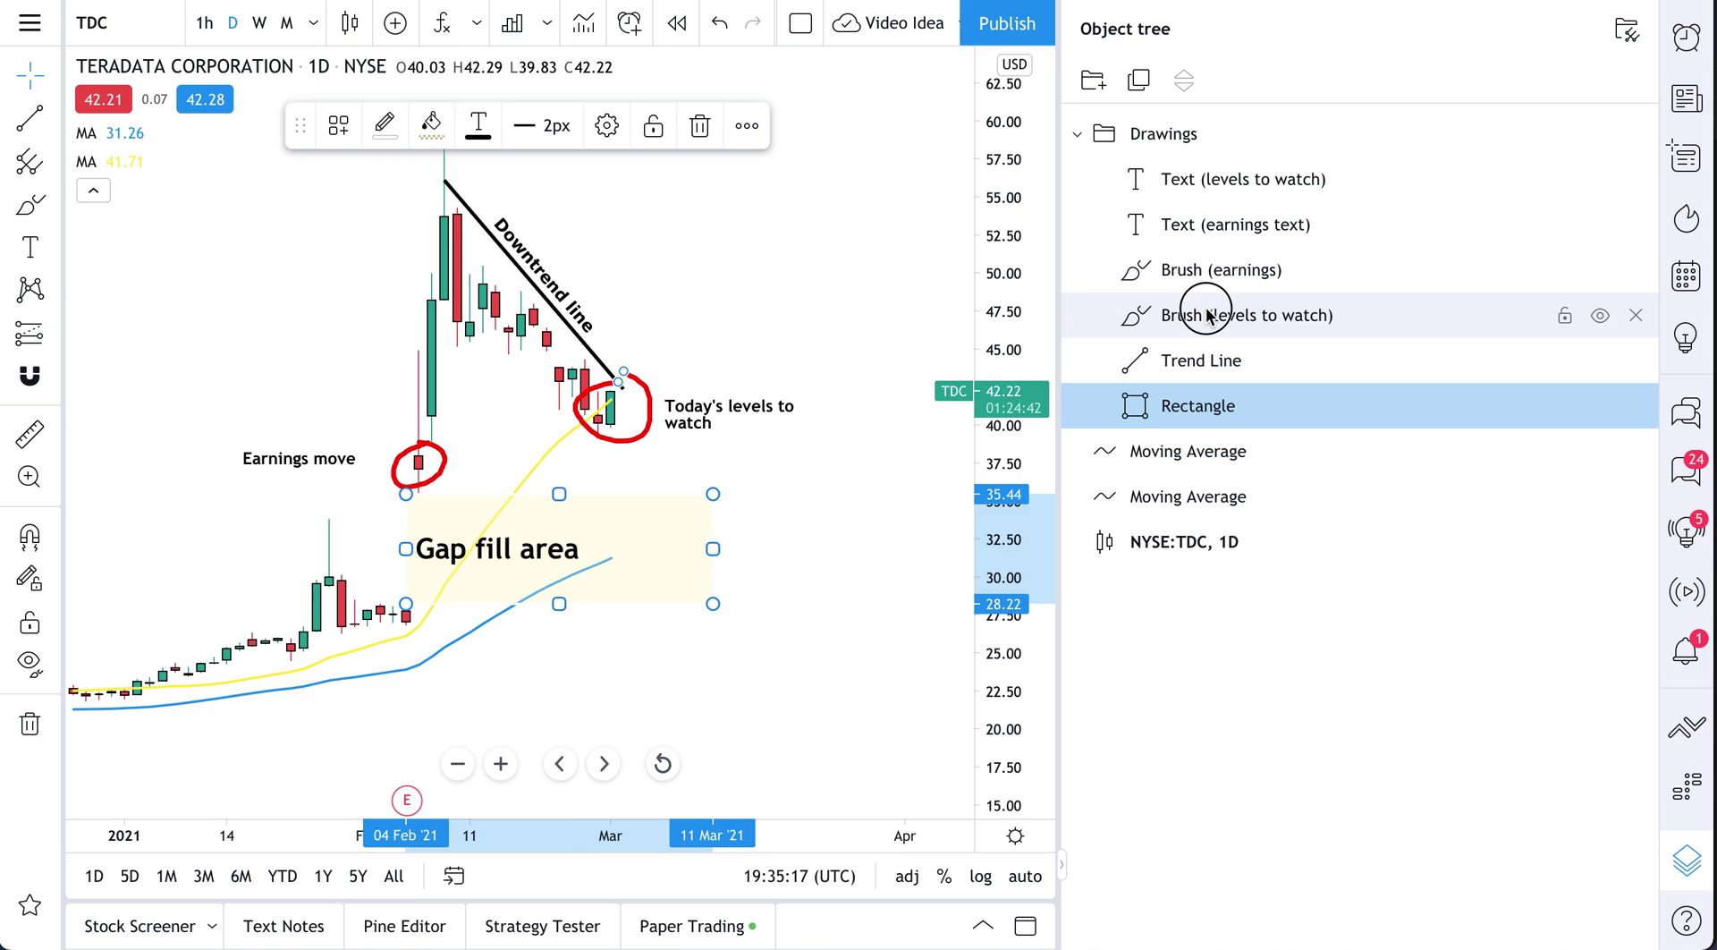
{"action": "left_click", "coordinate": [1205, 316]}
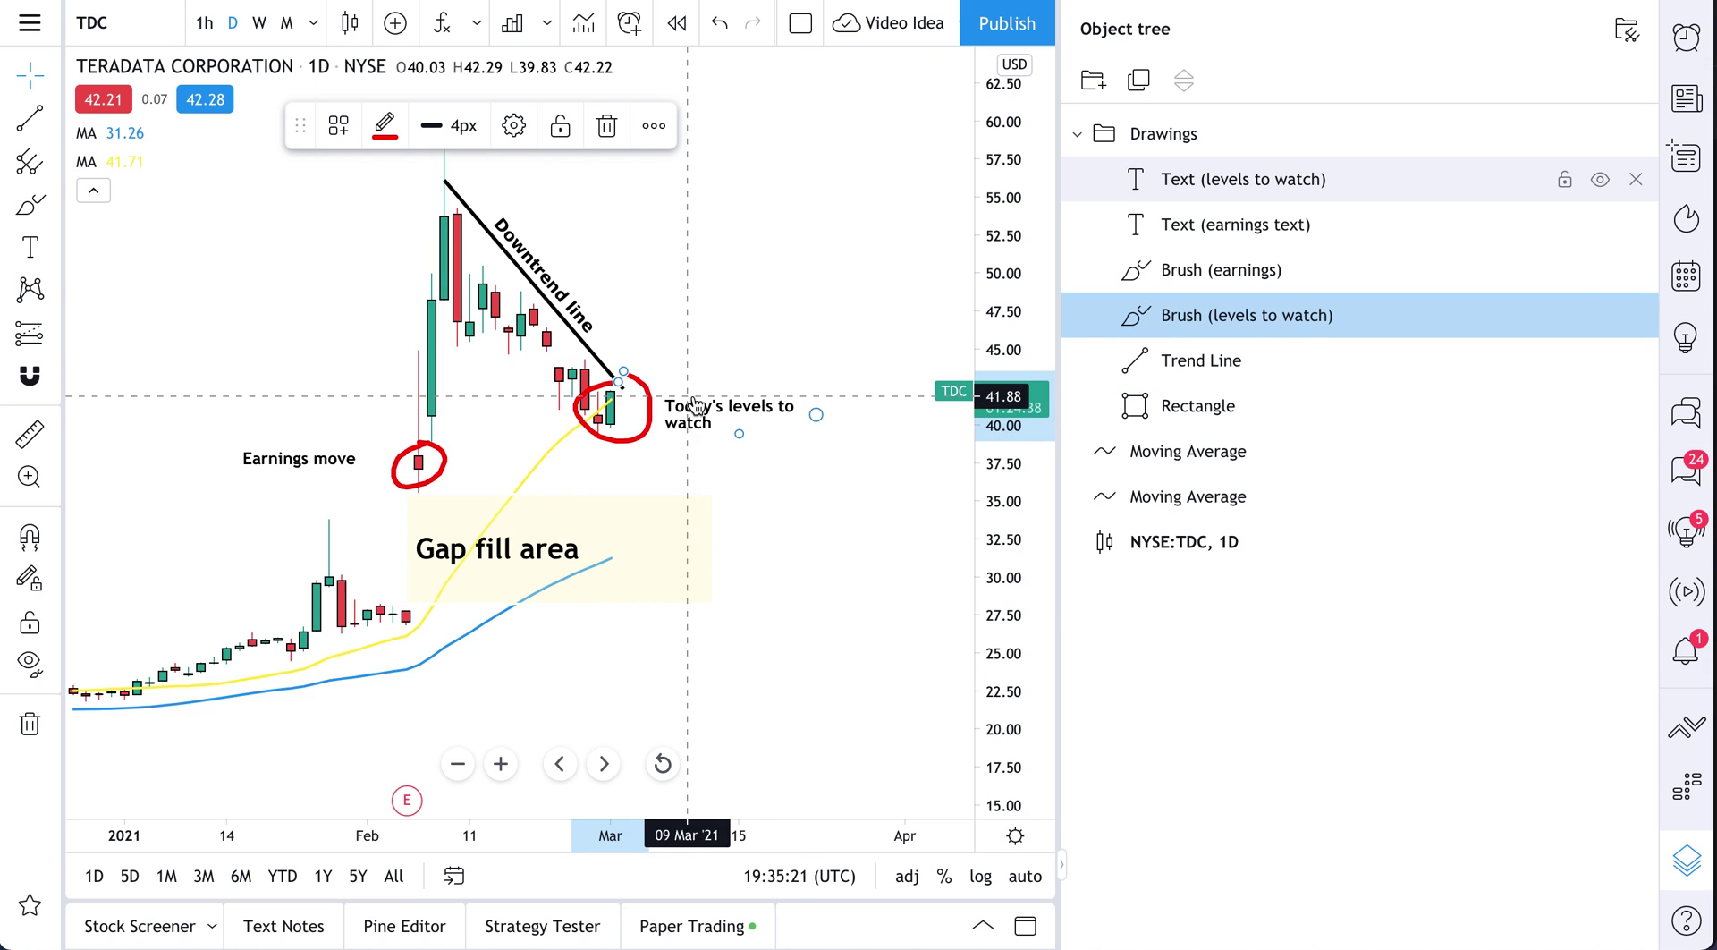
{"action": "left_click", "coordinate": [1194, 224]}
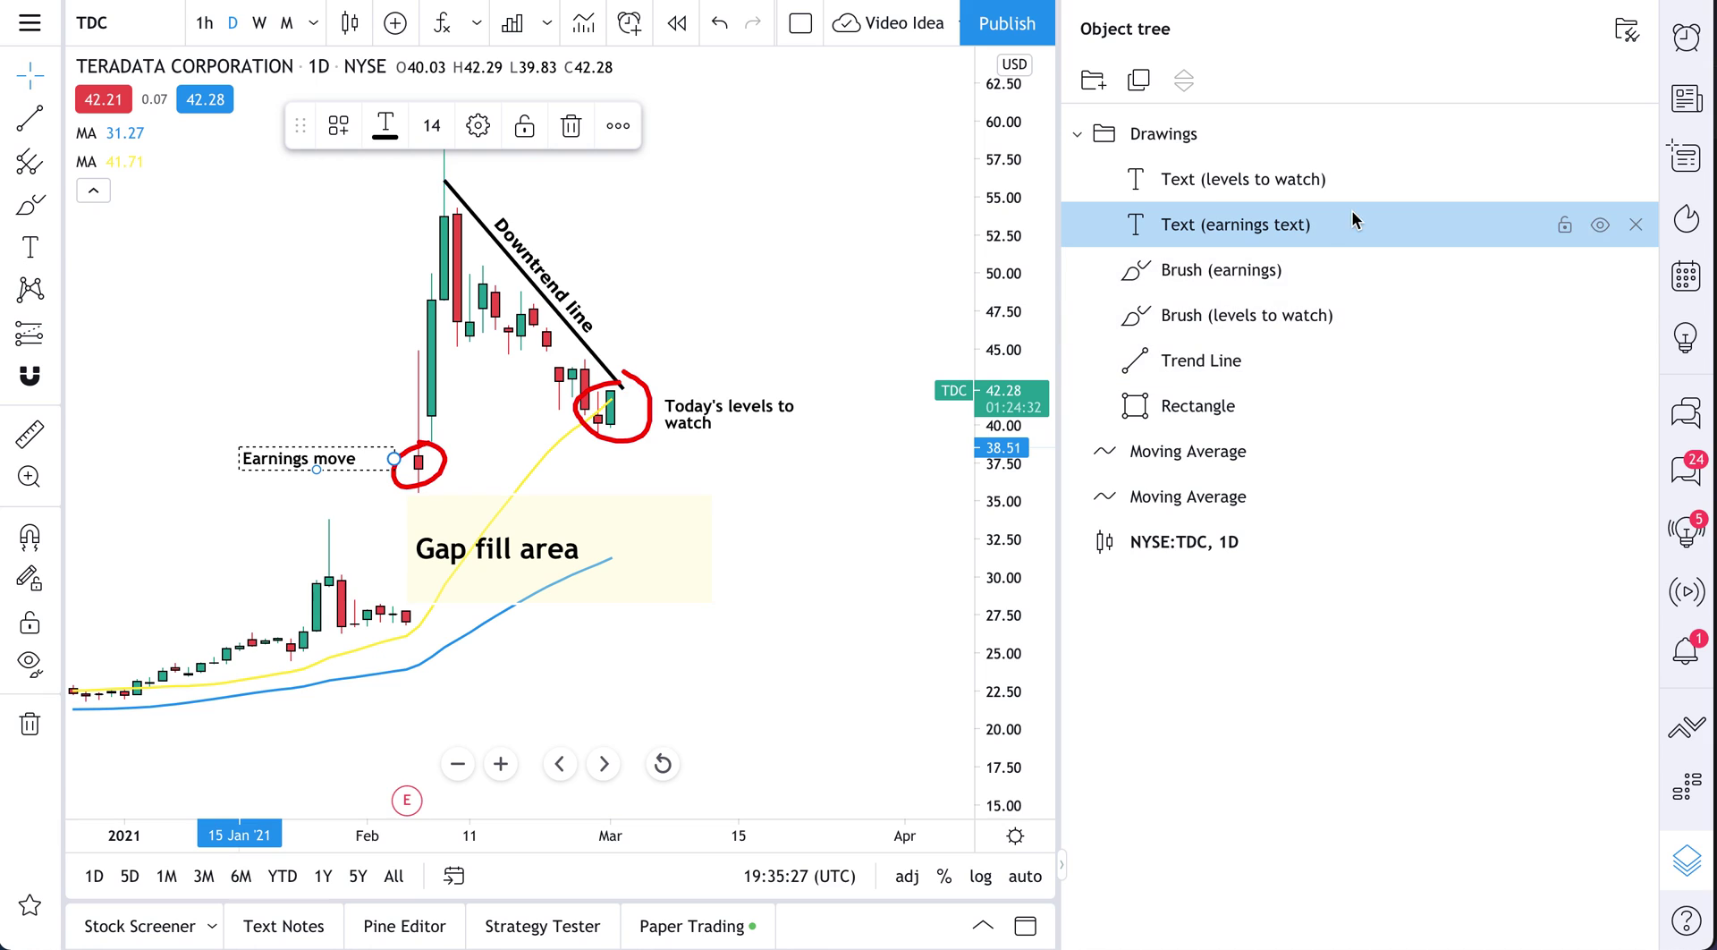
{"action": "left_click", "coordinate": [1695, 848]}
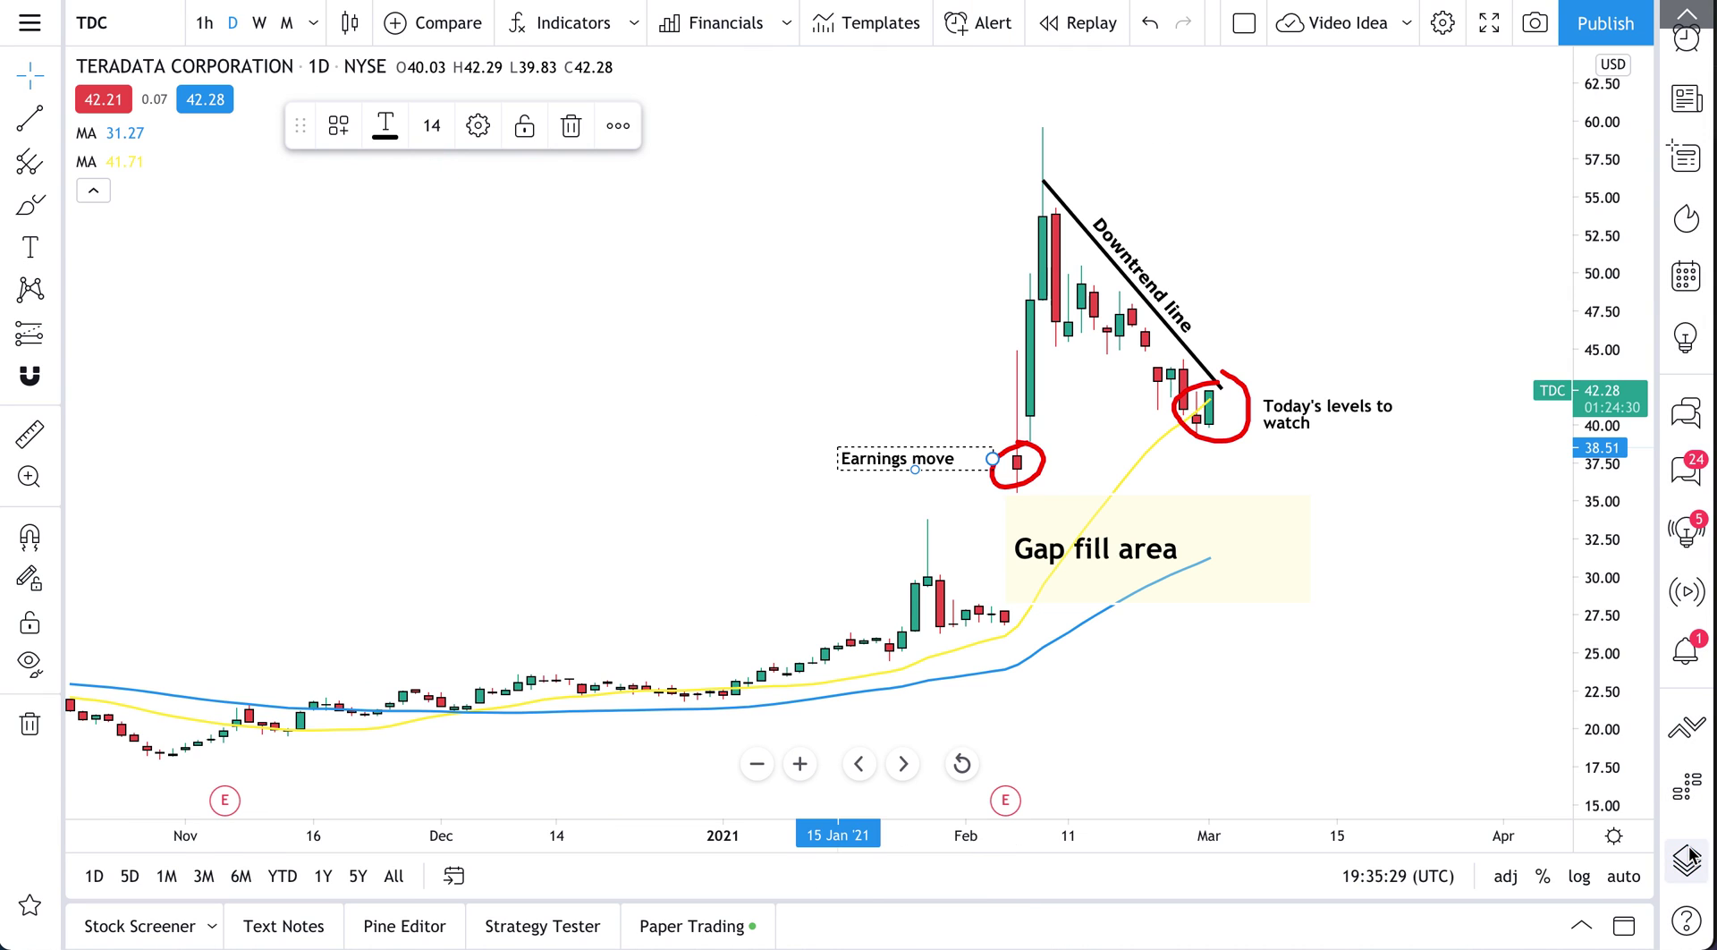
{"action": "left_click", "coordinate": [769, 336]}
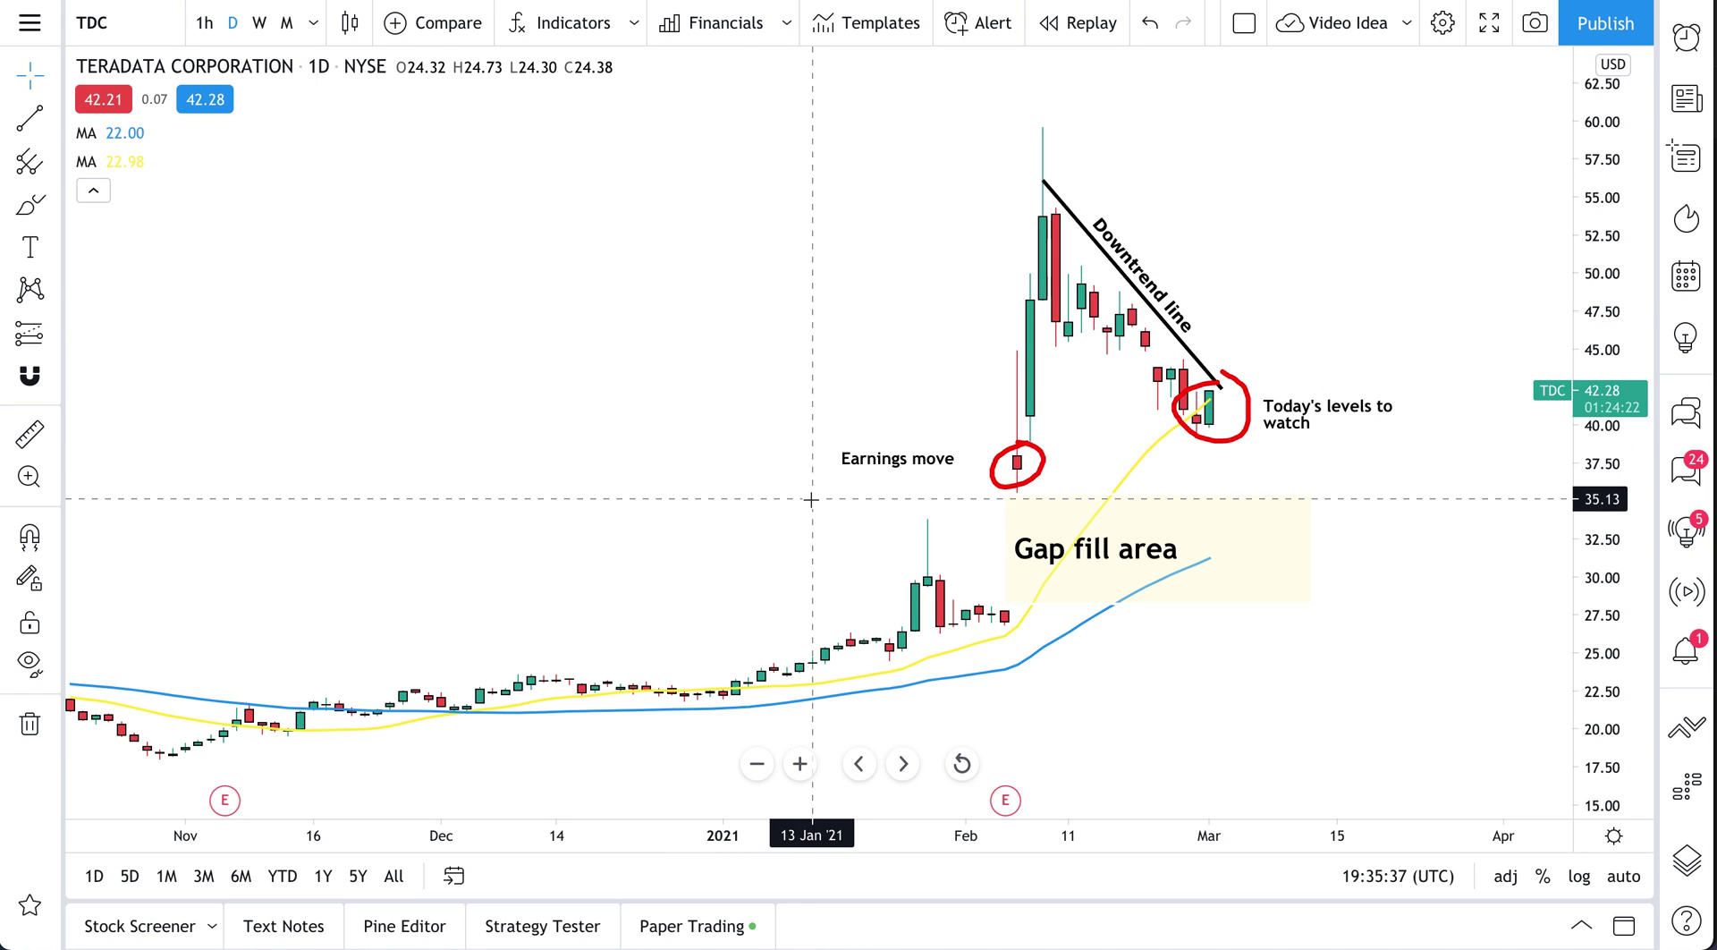
Hide the blue moving average line, then show it again
{"action": "left_click", "coordinate": [1685, 862]}
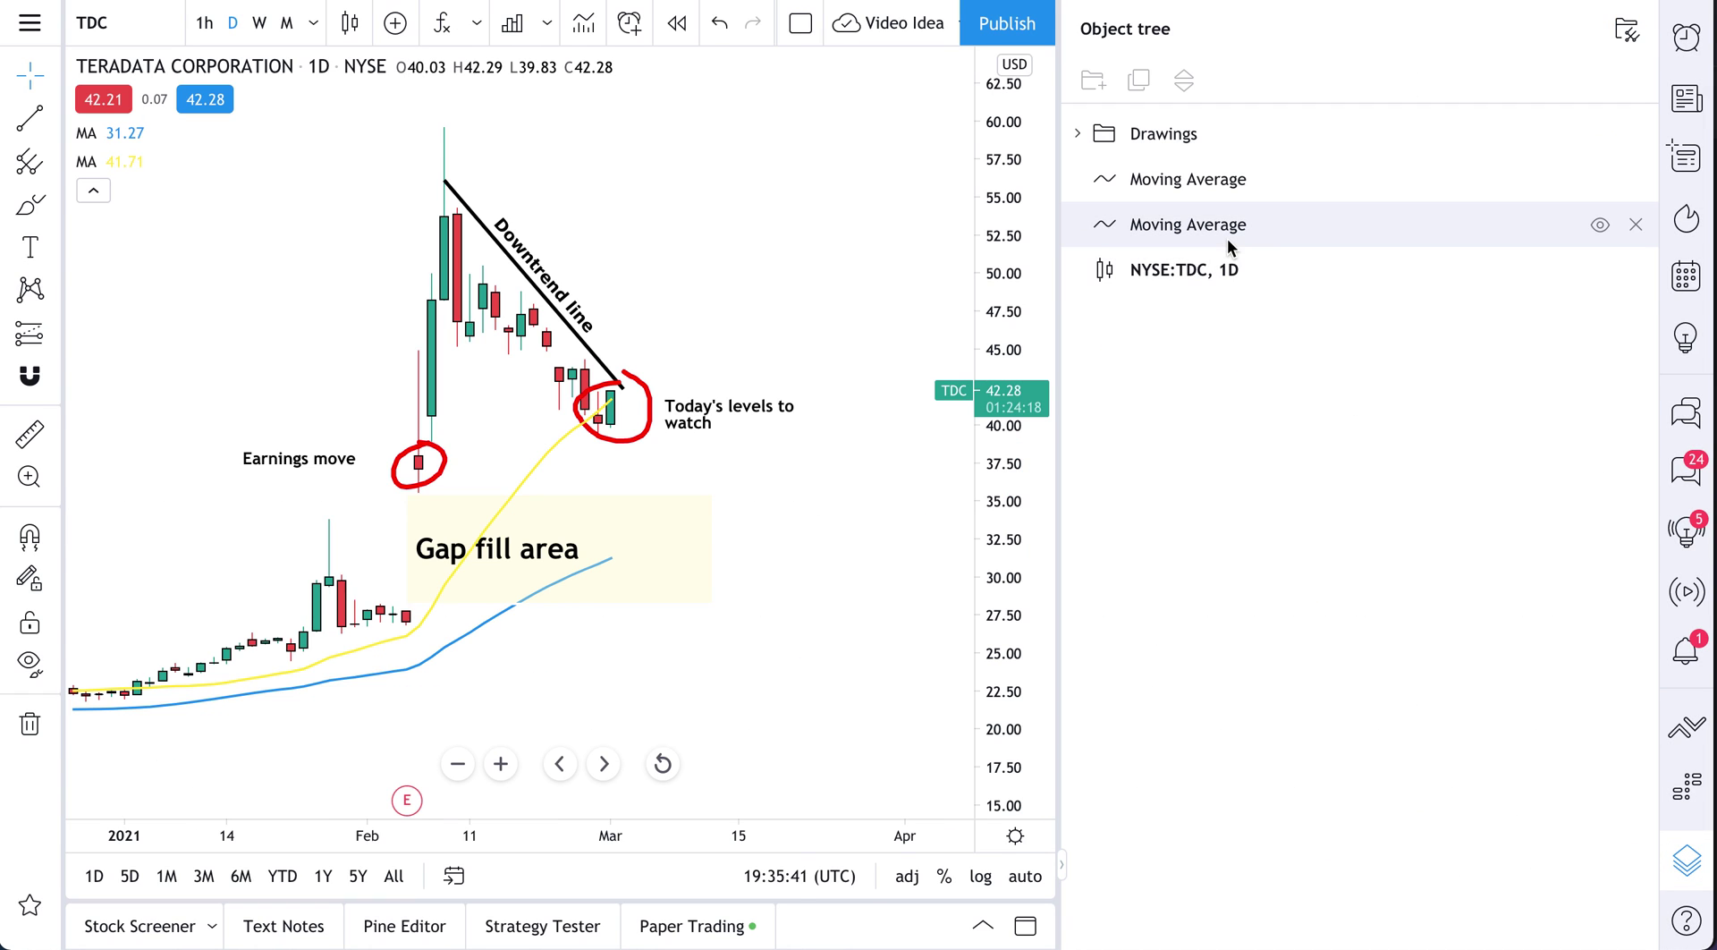
{"action": "left_click", "coordinate": [1150, 182]}
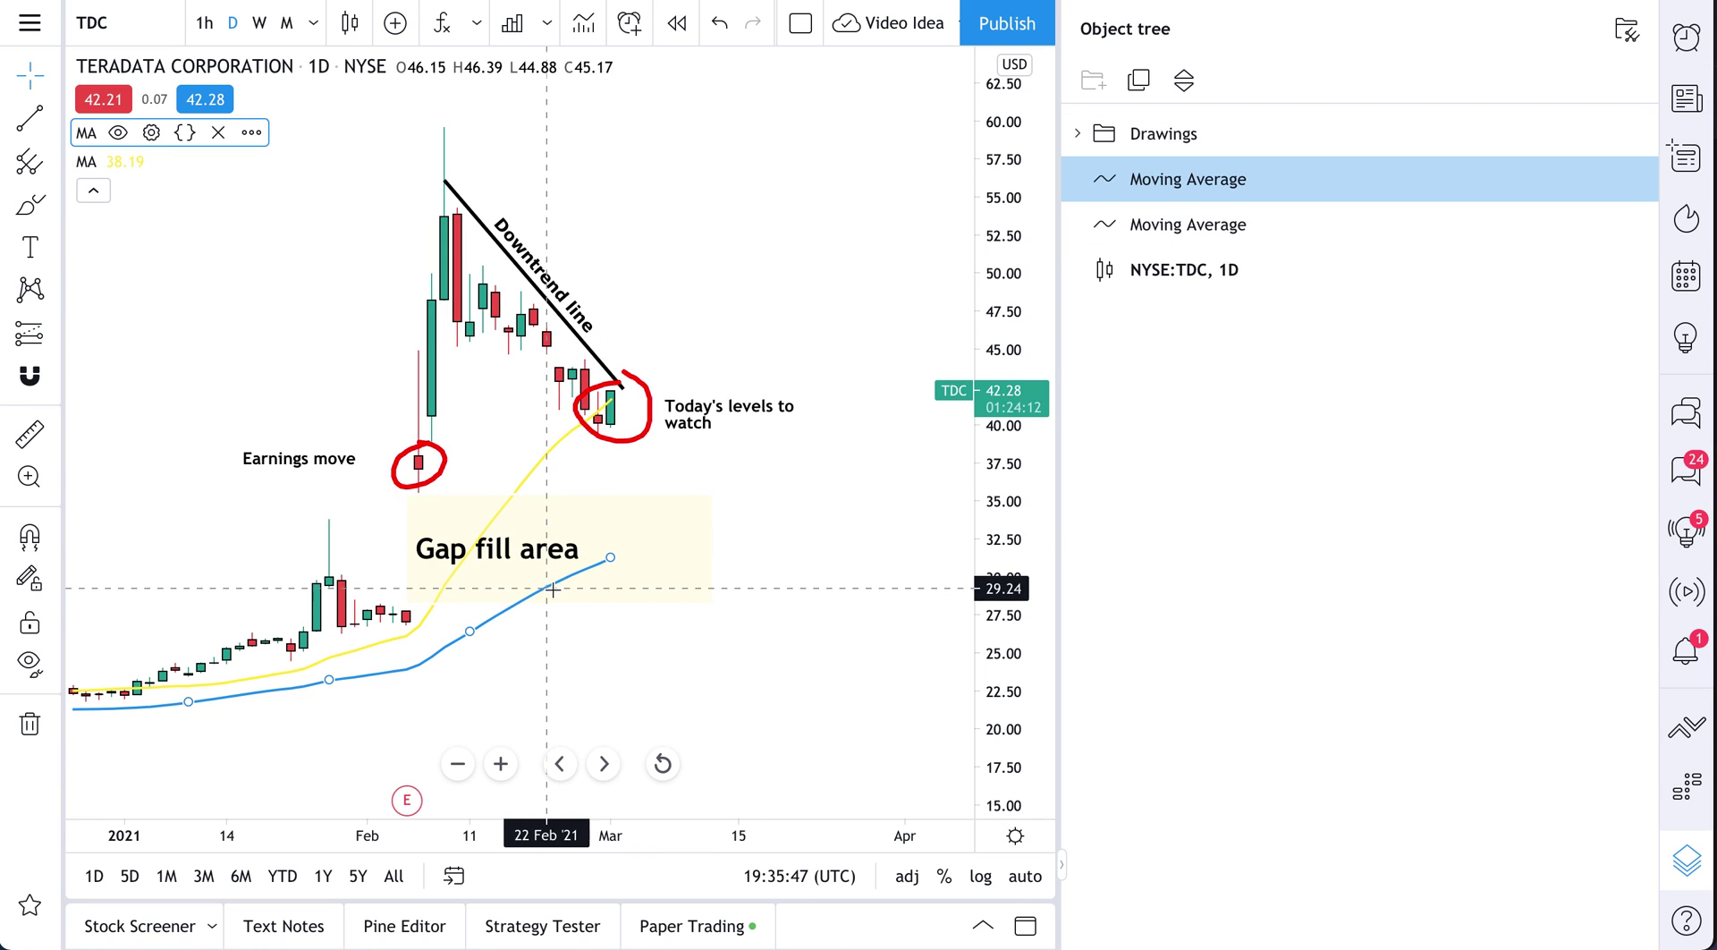
{"action": "left_click", "coordinate": [1599, 180]}
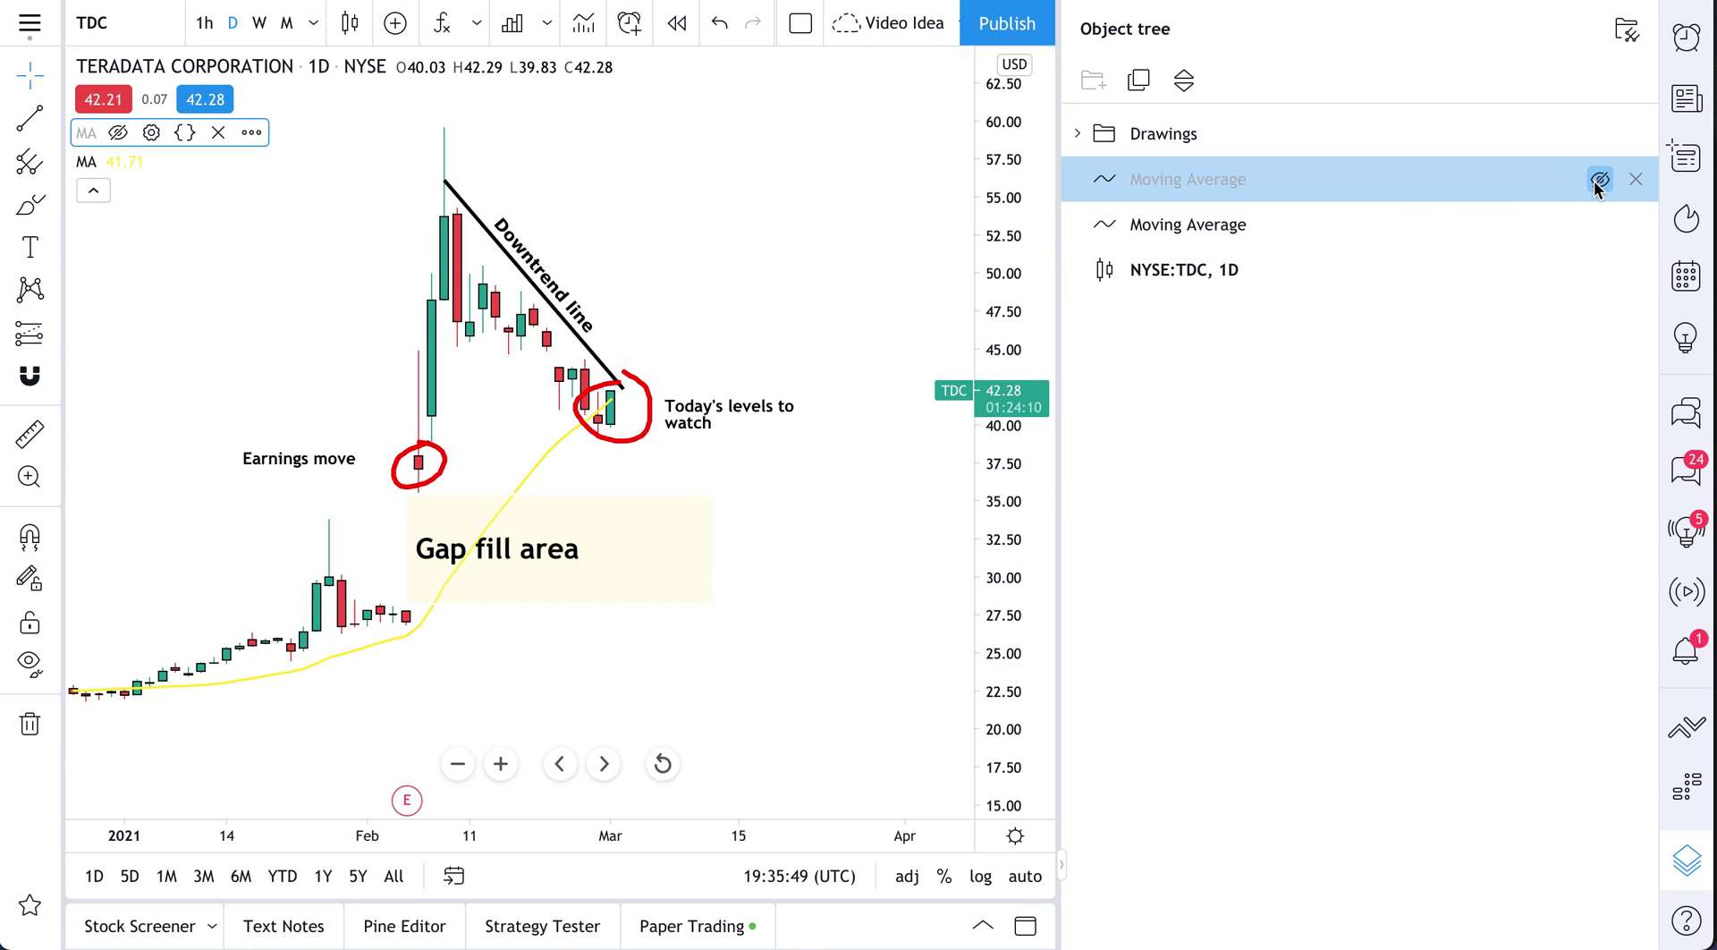
{"action": "left_click", "coordinate": [1600, 179]}
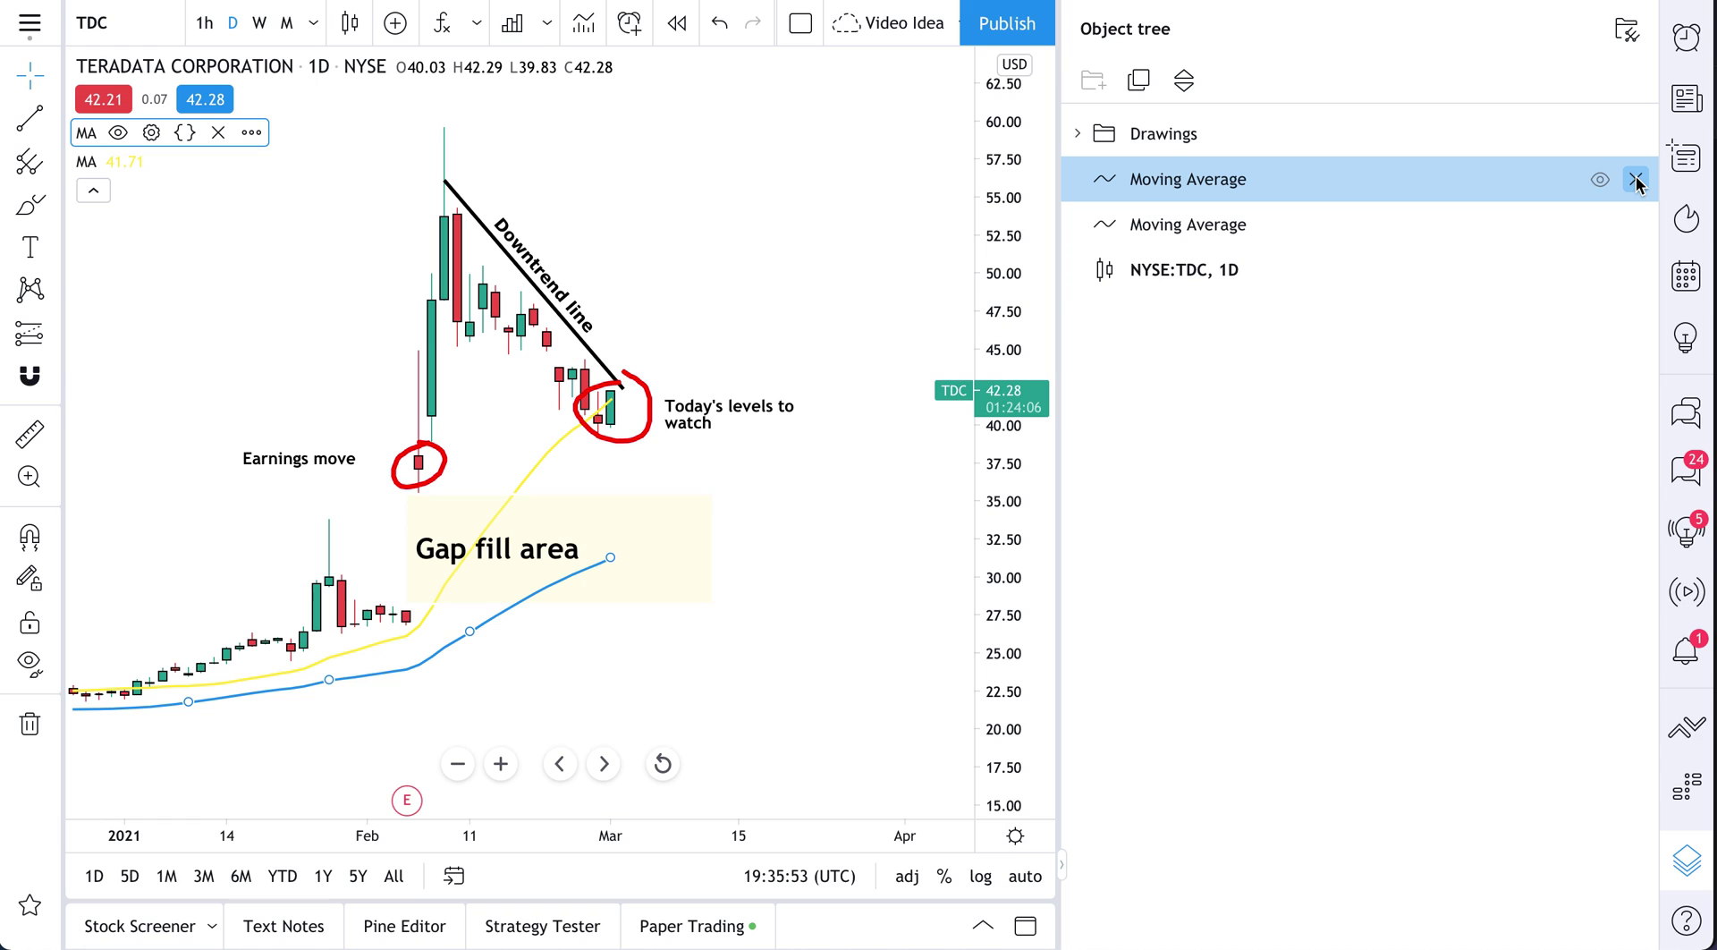
Review the blue moving average's Inputs and Style settings, closing them unchanged
{"action": "right_click", "coordinate": [1156, 179]}
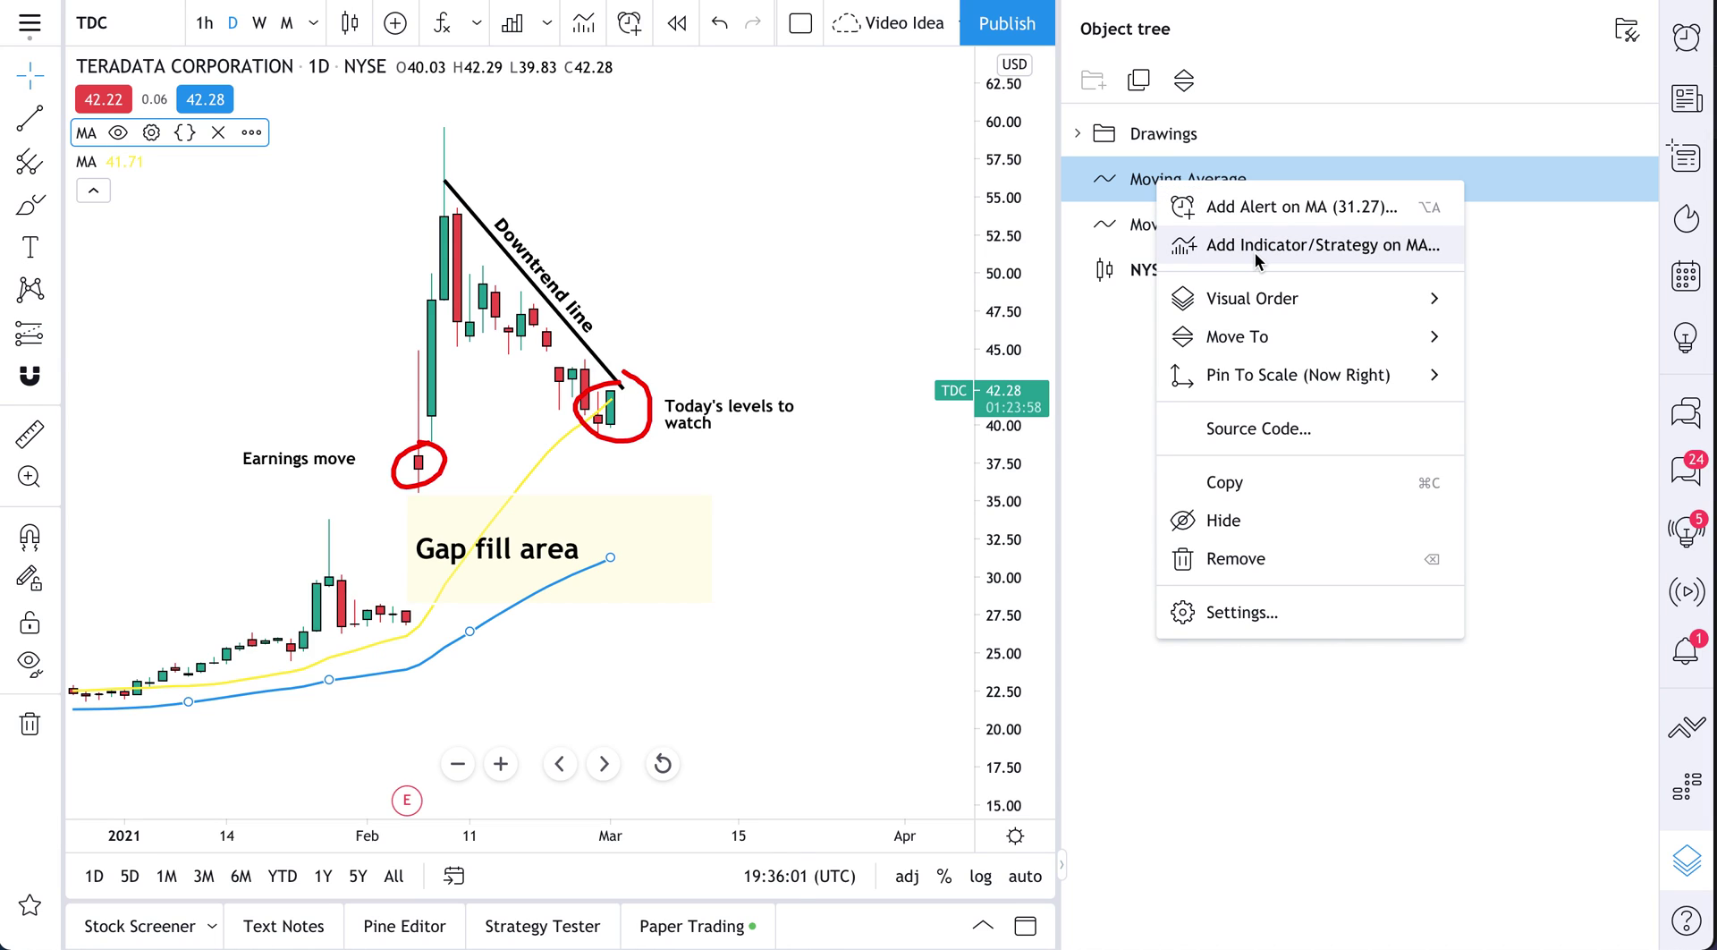
{"action": "mouse_move", "coordinate": [1253, 309]}
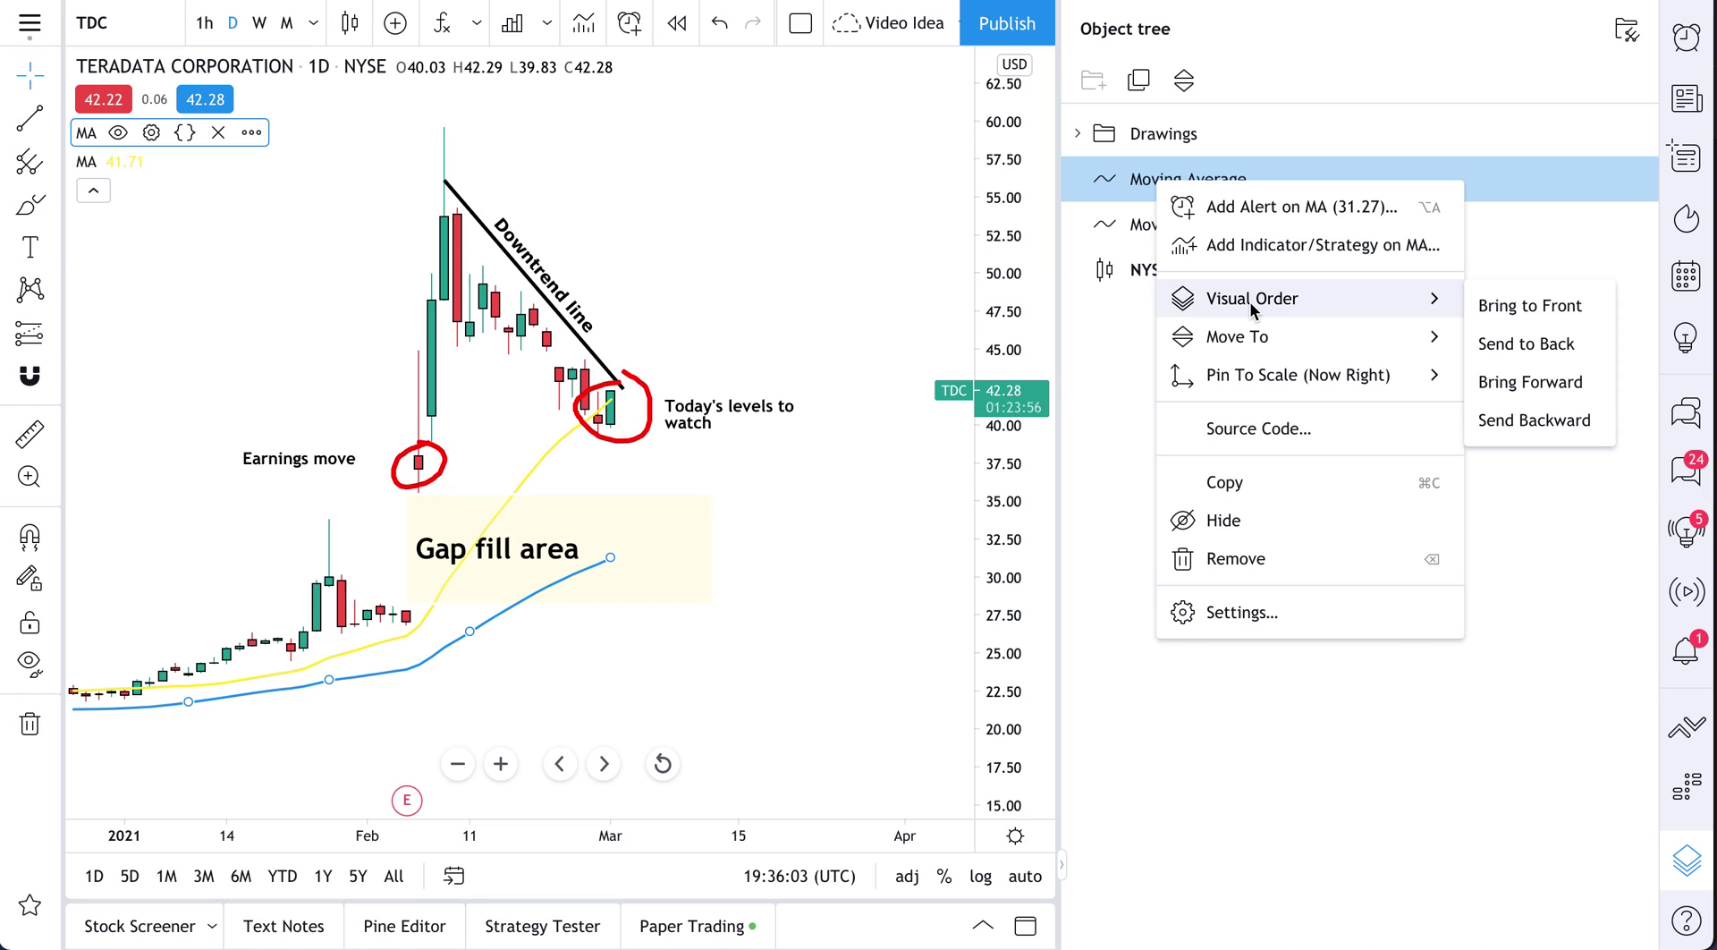
{"action": "mouse_move", "coordinate": [1275, 378]}
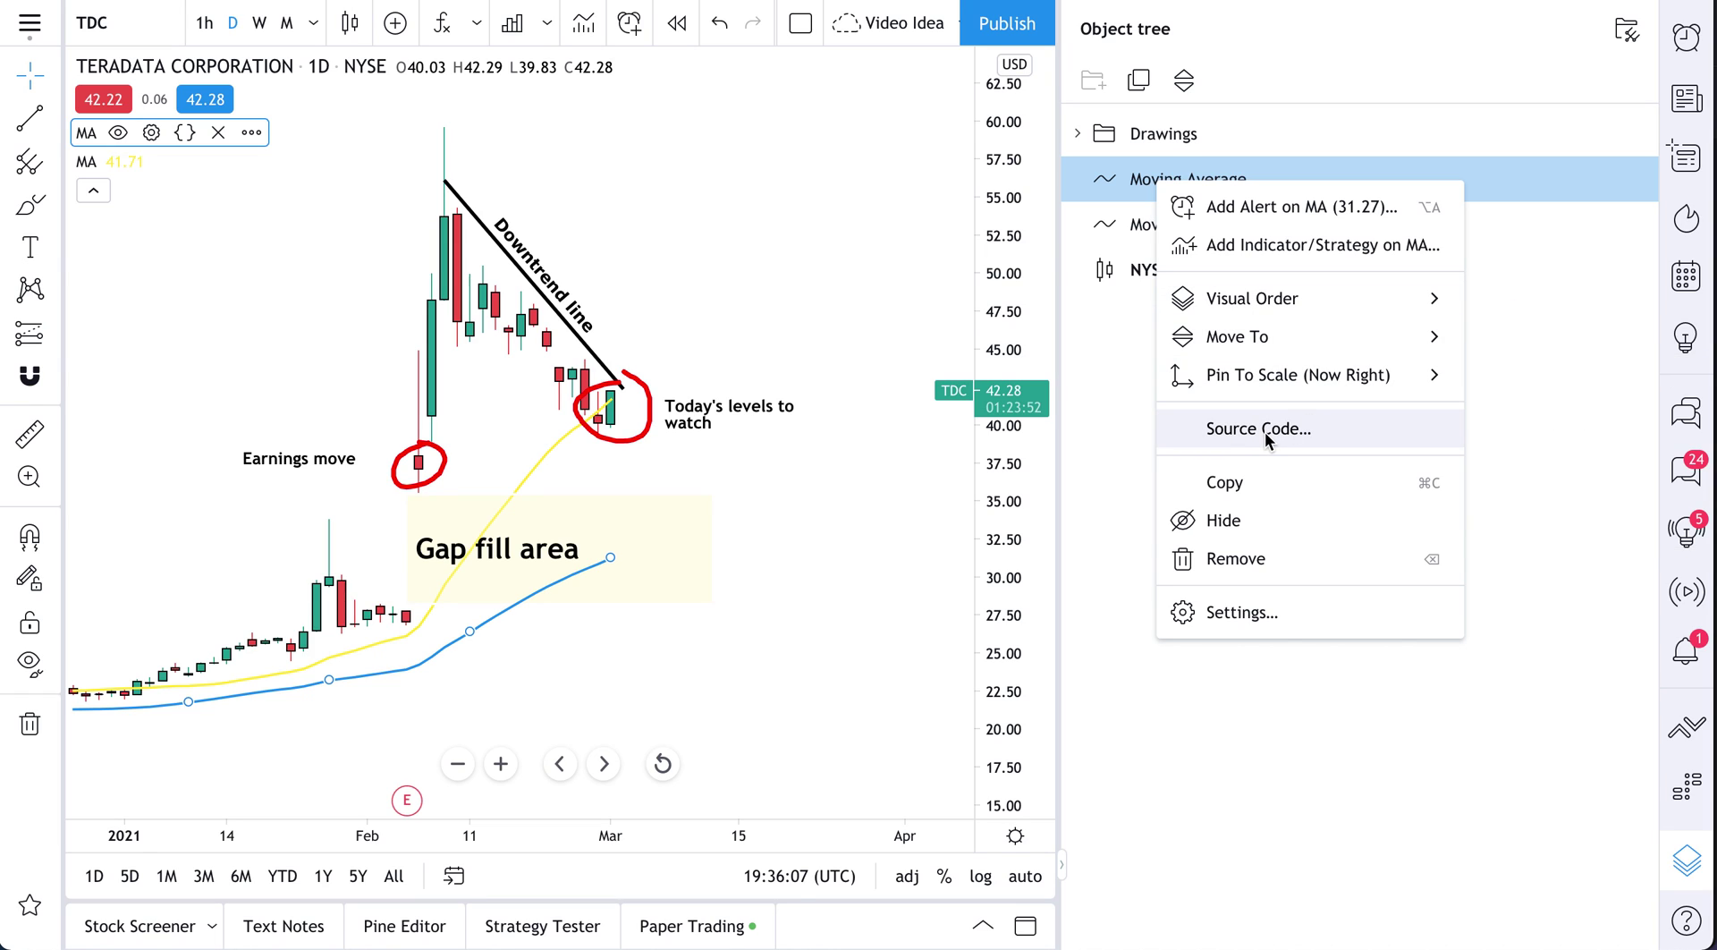
{"action": "left_click", "coordinate": [1259, 616]}
{"action": "left_click", "coordinate": [682, 382]}
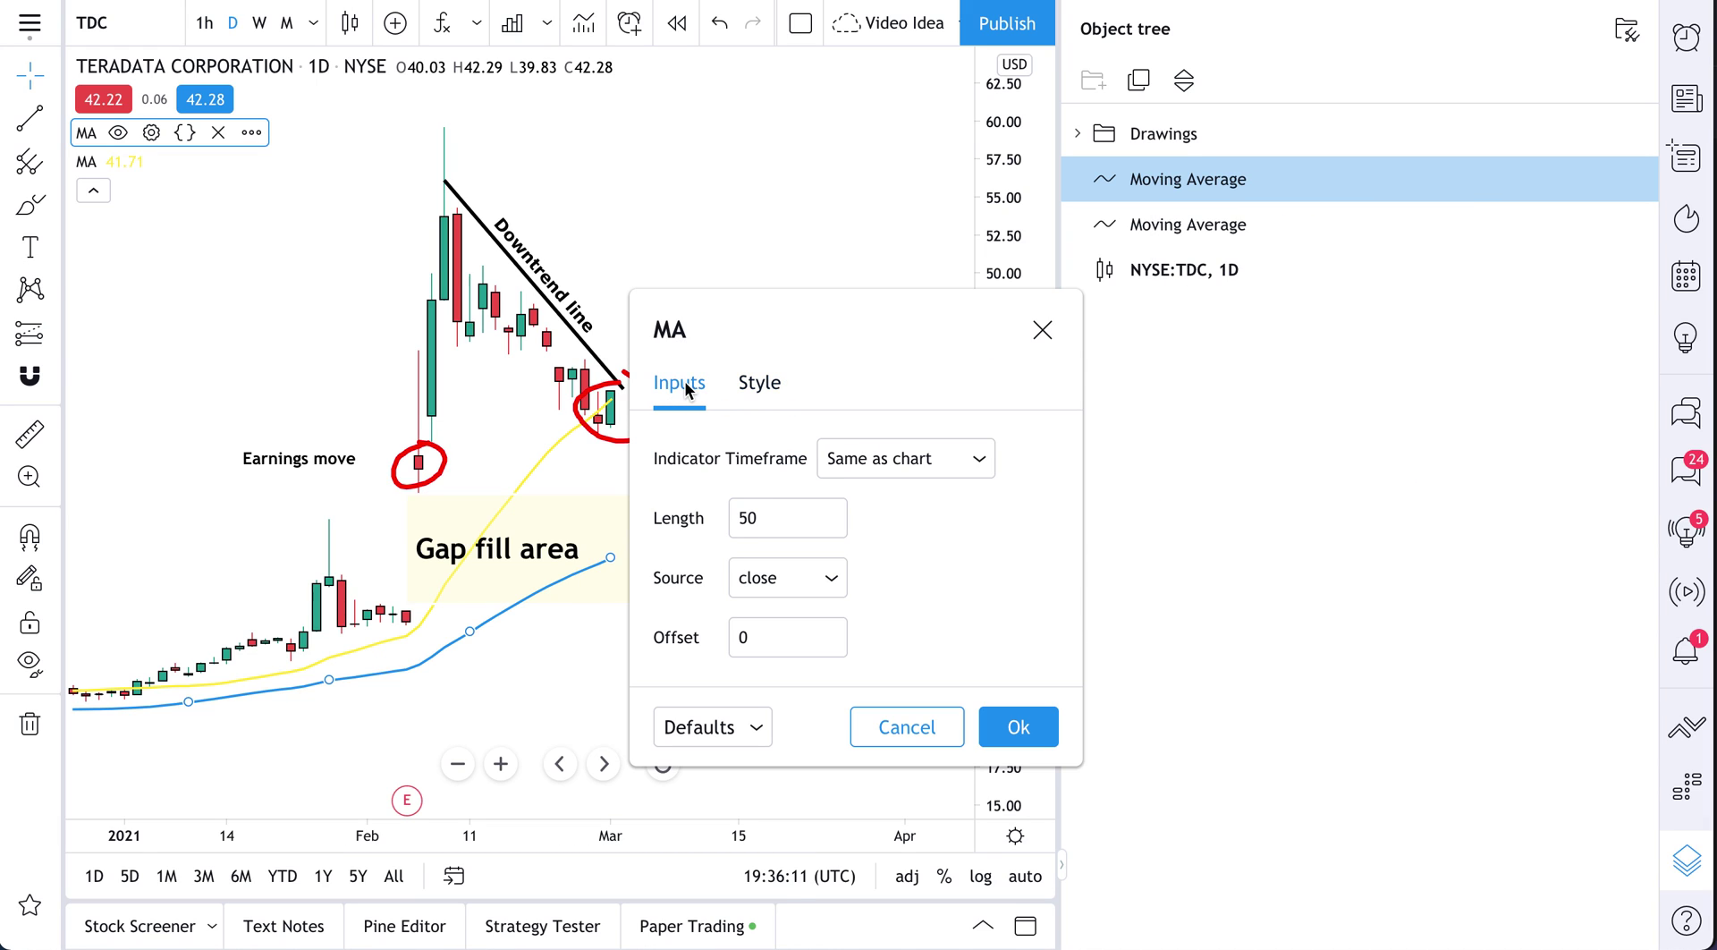
{"action": "left_click", "coordinate": [739, 385]}
{"action": "left_click", "coordinate": [690, 389]}
{"action": "left_click", "coordinate": [1043, 331]}
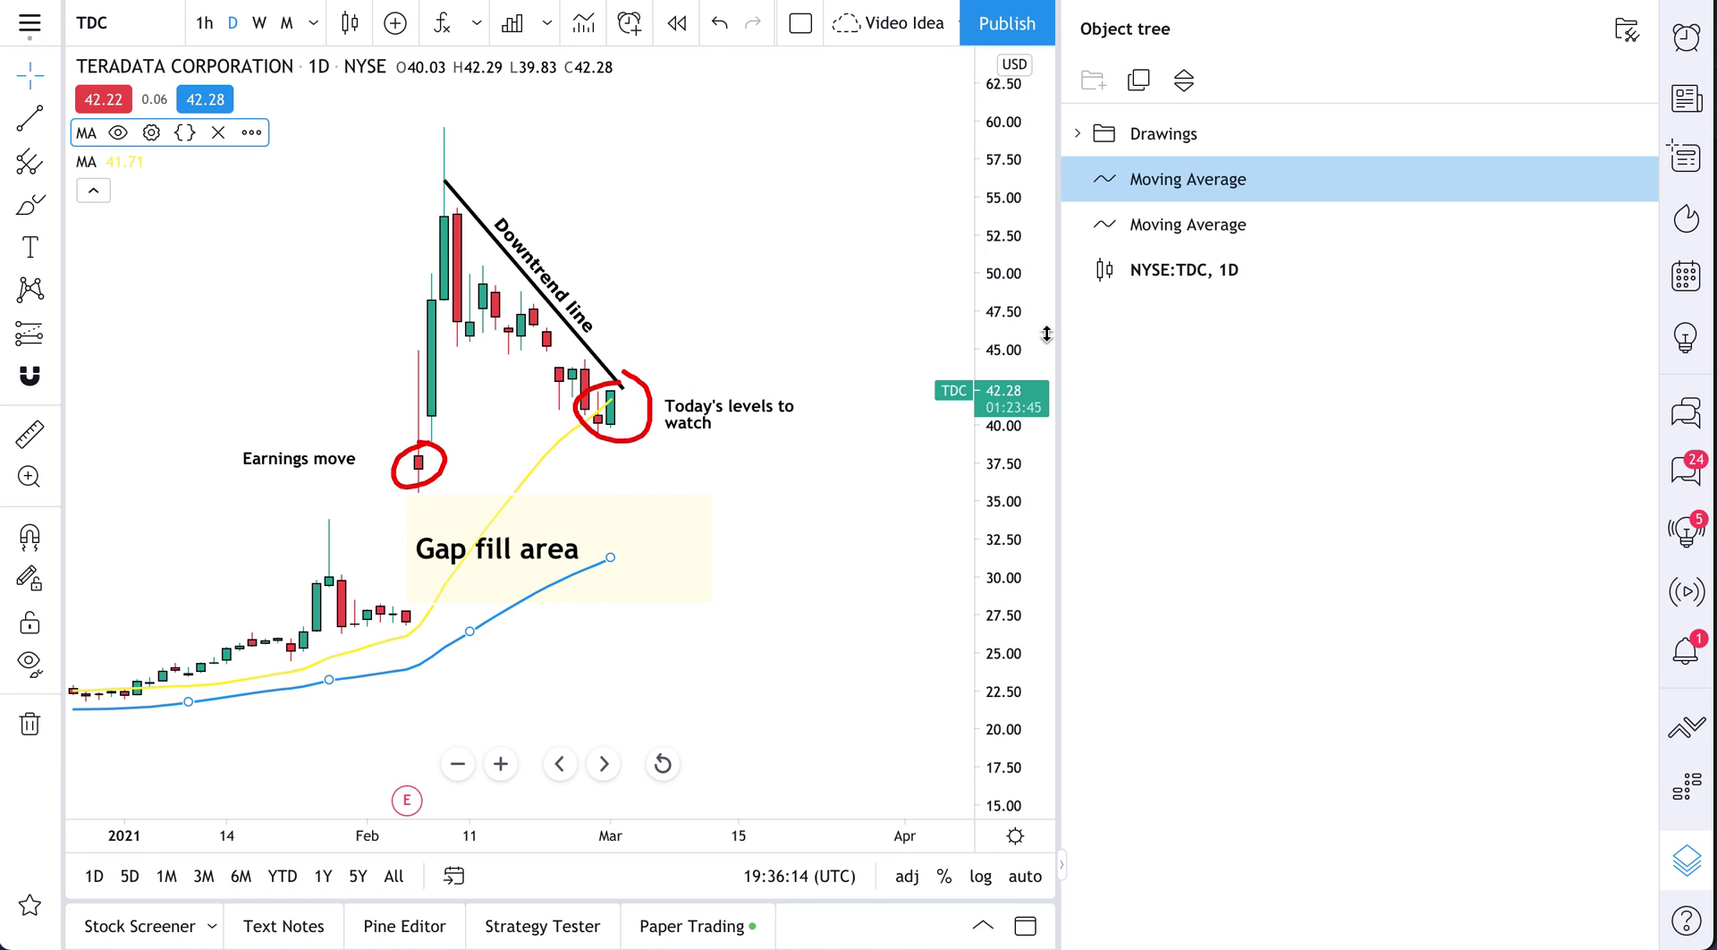
{"action": "left_click", "coordinate": [1686, 859]}
{"action": "left_click", "coordinate": [1222, 595]}
Zoom in and move the Earnings move label slightly up and right
{"action": "scroll", "coordinate": [529, 463], "scroll_direction": "up", "scroll_amount": 3}
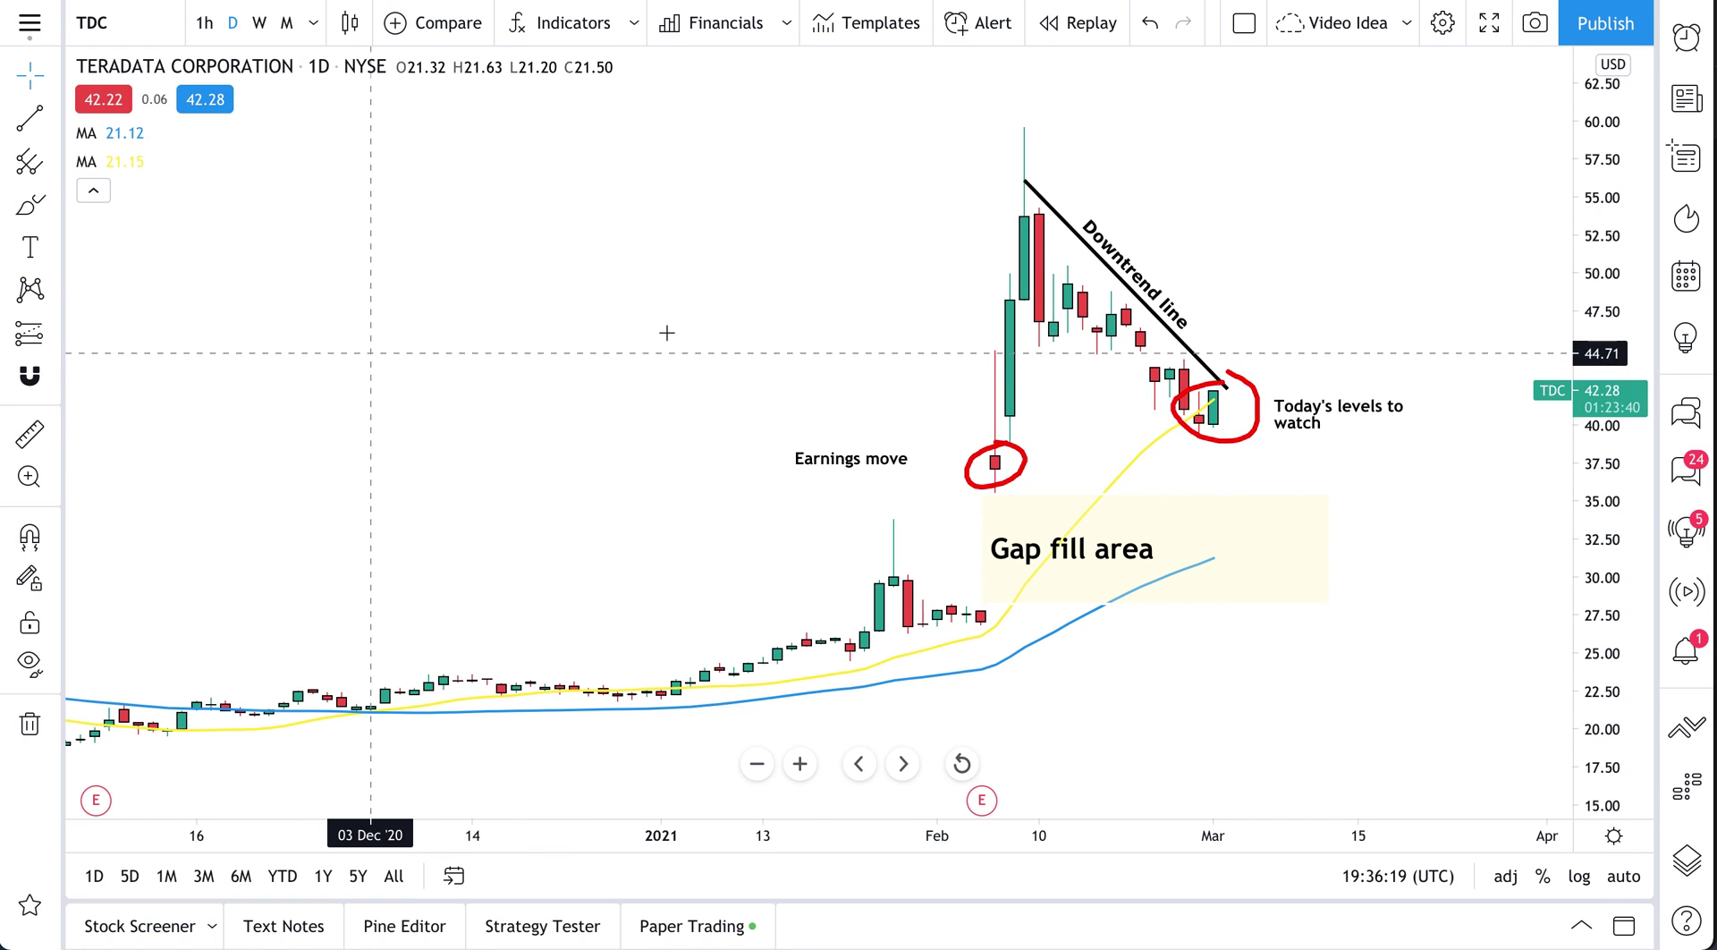
{"action": "left_click", "coordinate": [864, 461]}
{"action": "left_click_drag", "start_coordinate": [864, 461], "coordinate": [907, 453]}
{"action": "left_click", "coordinate": [778, 375]}
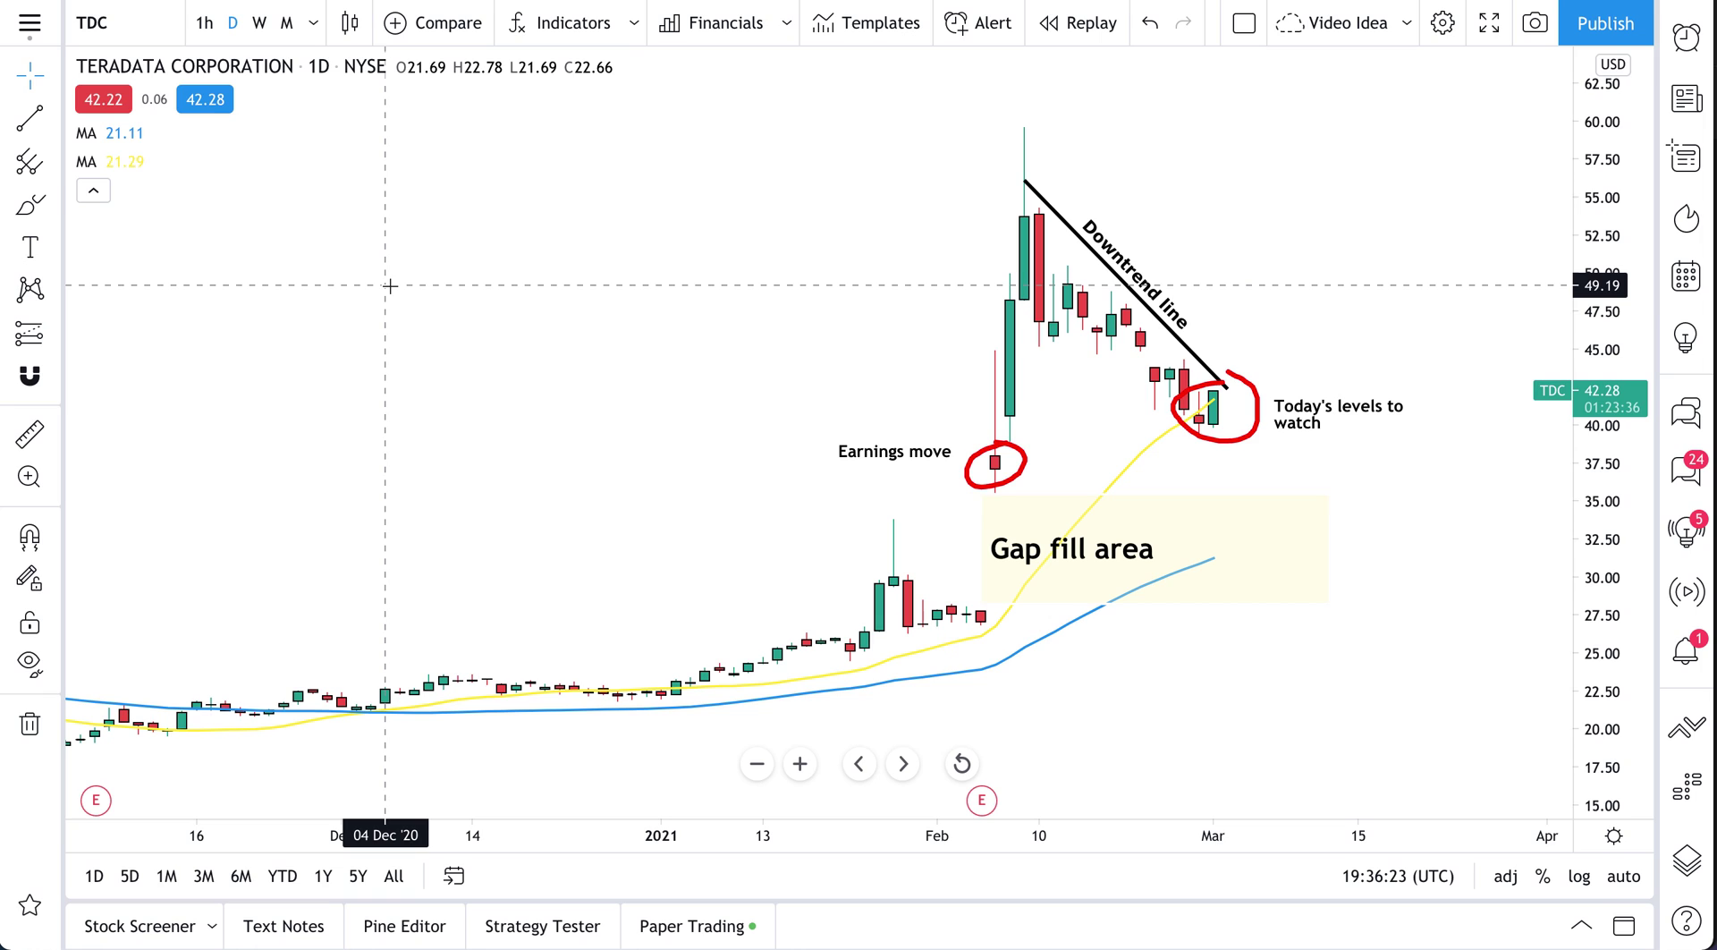
Paint a cyan highlighter band along the 39 level from the earnings candle to today
{"action": "left_click", "coordinate": [55, 206]}
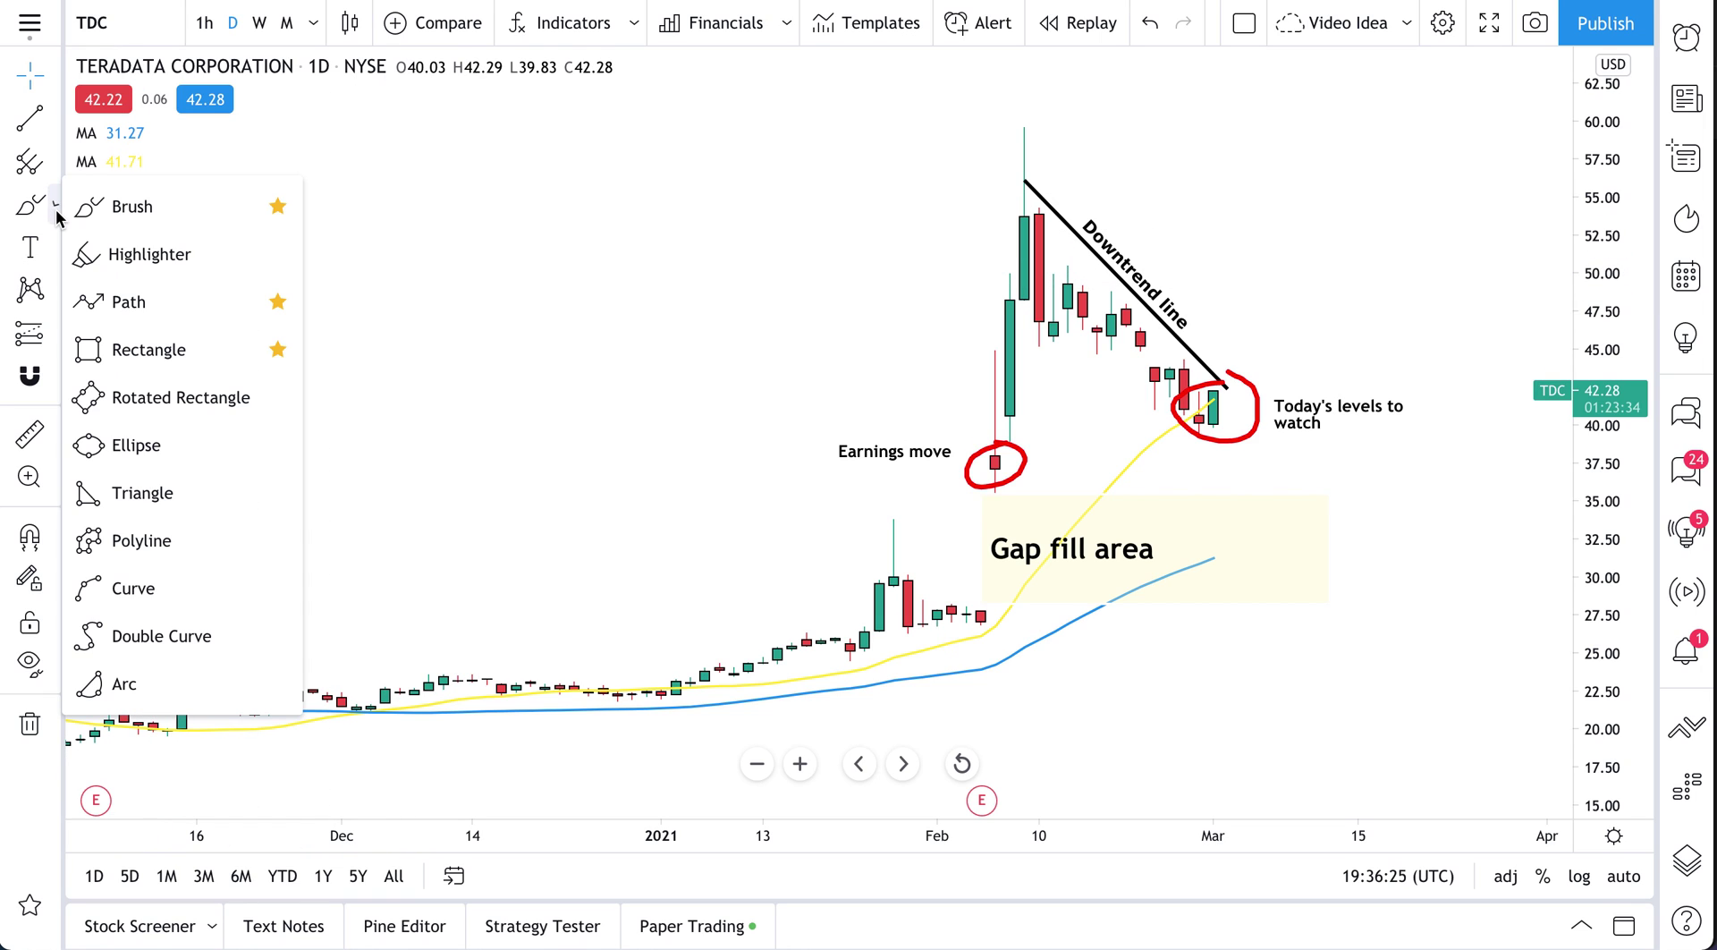
{"action": "left_click", "coordinate": [143, 256]}
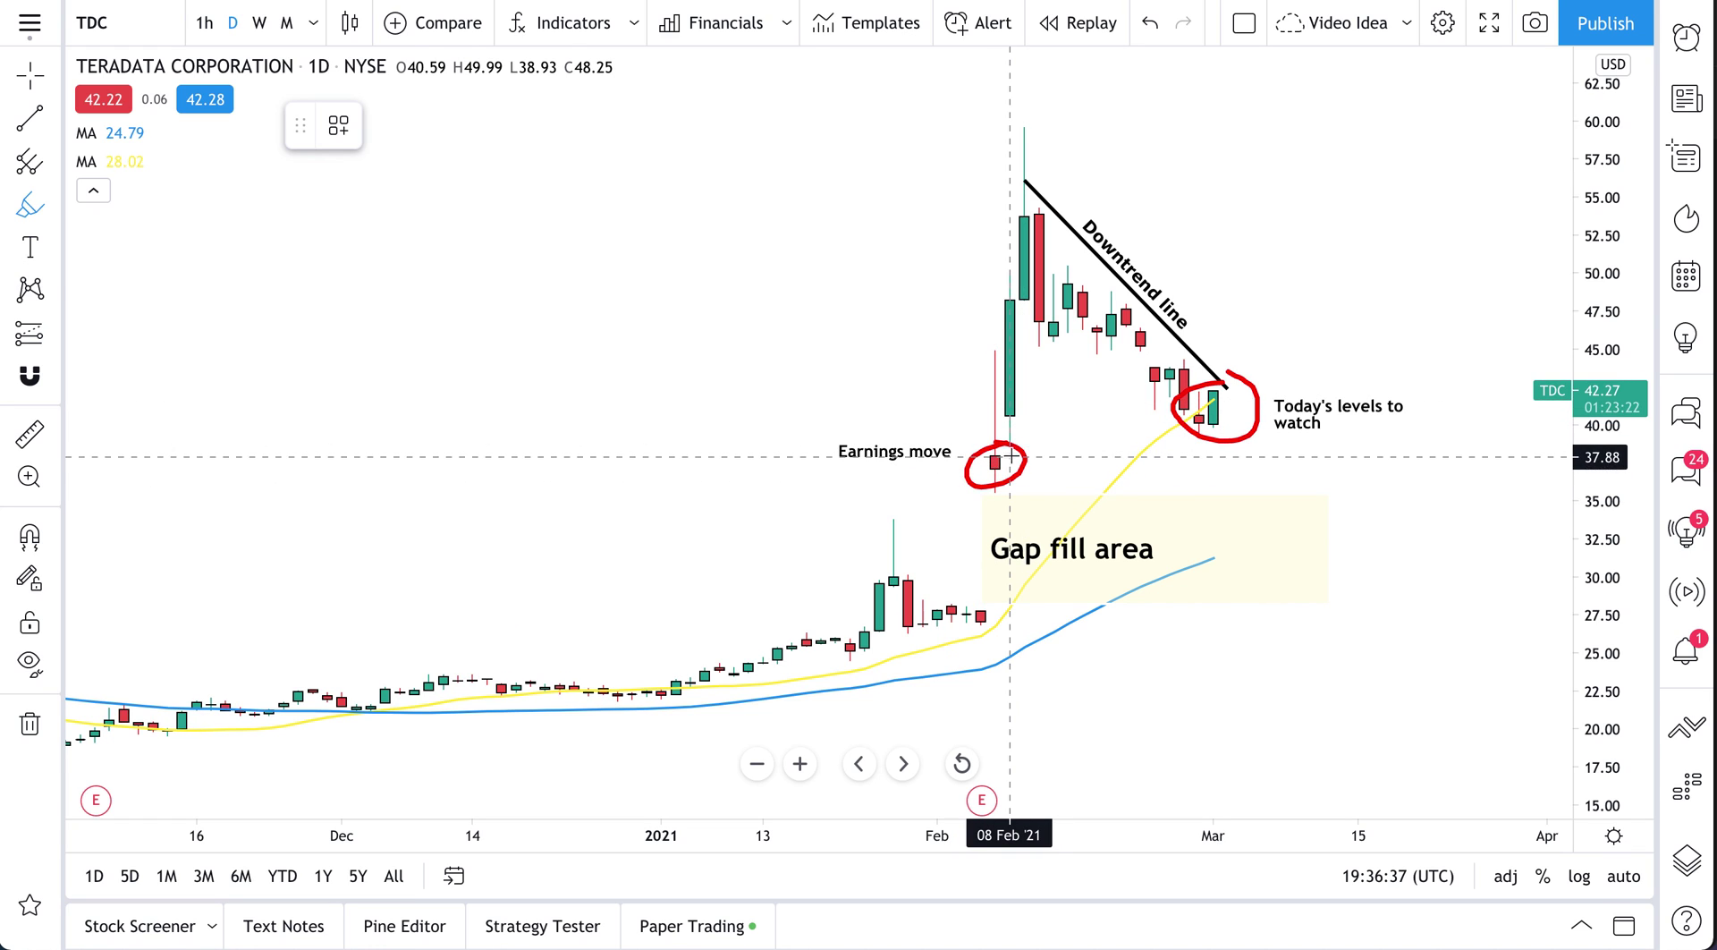
{"action": "mouse_move", "coordinate": [1008, 439]}
{"action": "left_mouse_down"}
{"action": "mouse_move", "coordinate": [1227, 440]}
{"action": "mouse_move", "coordinate": [1008, 441]}
{"action": "left_mouse_up"}
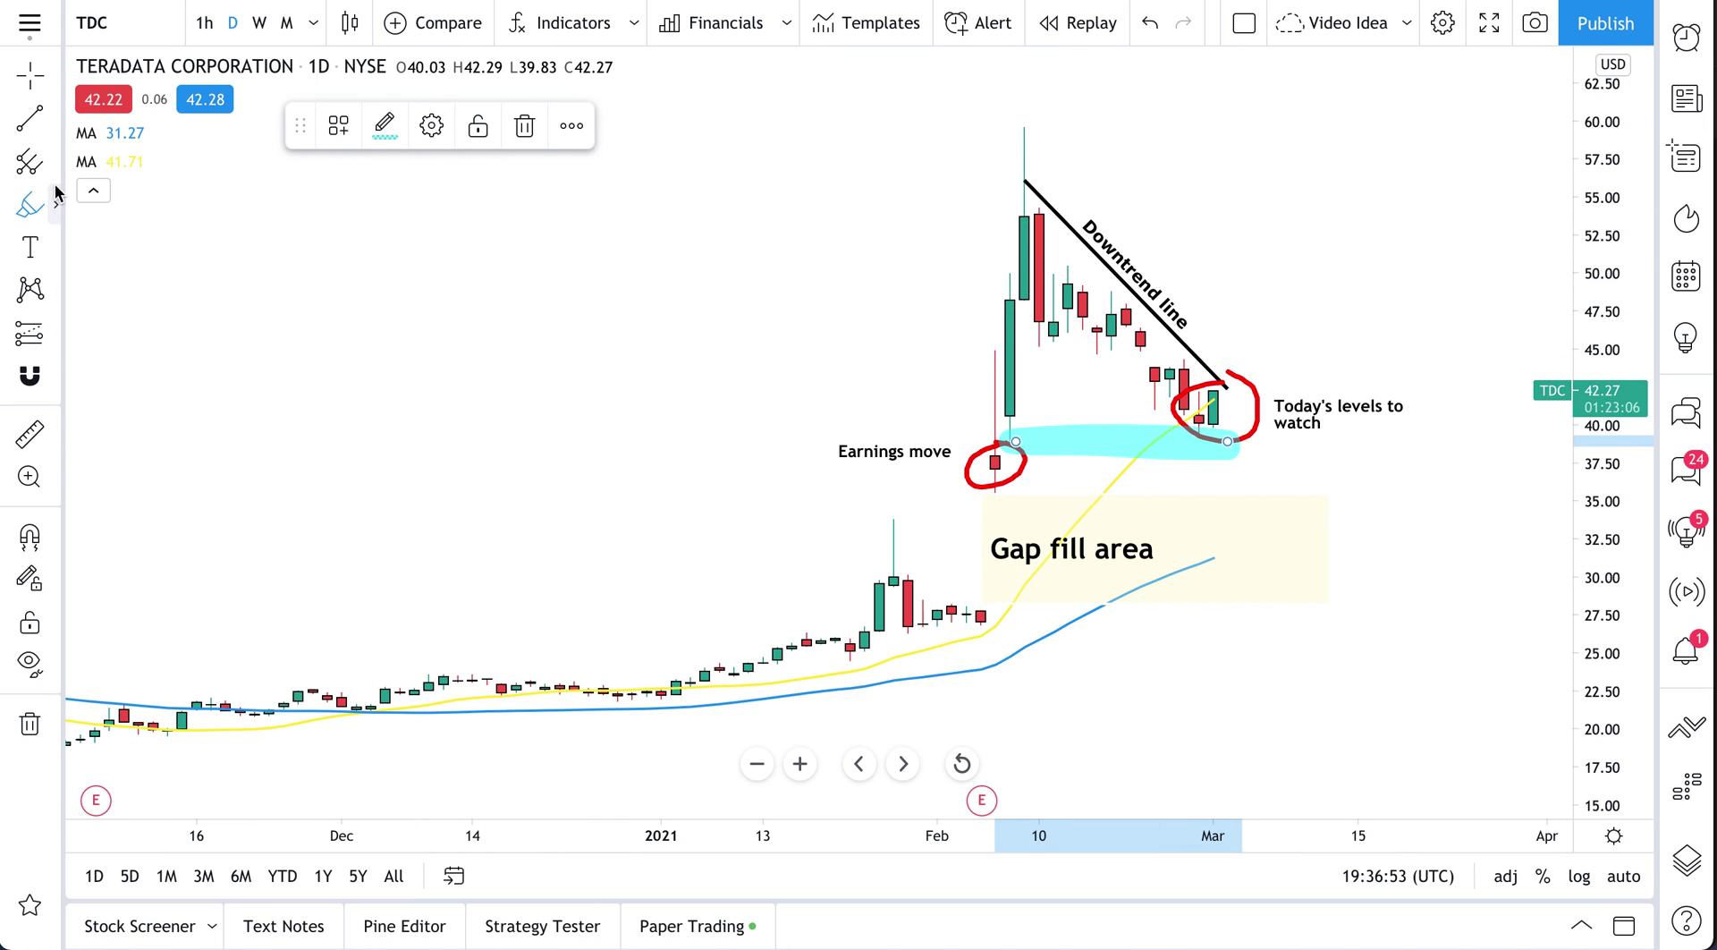
Draw an arrow from left of the post-earnings peak to the Feb 8 high
{"action": "left_click", "coordinate": [59, 122]}
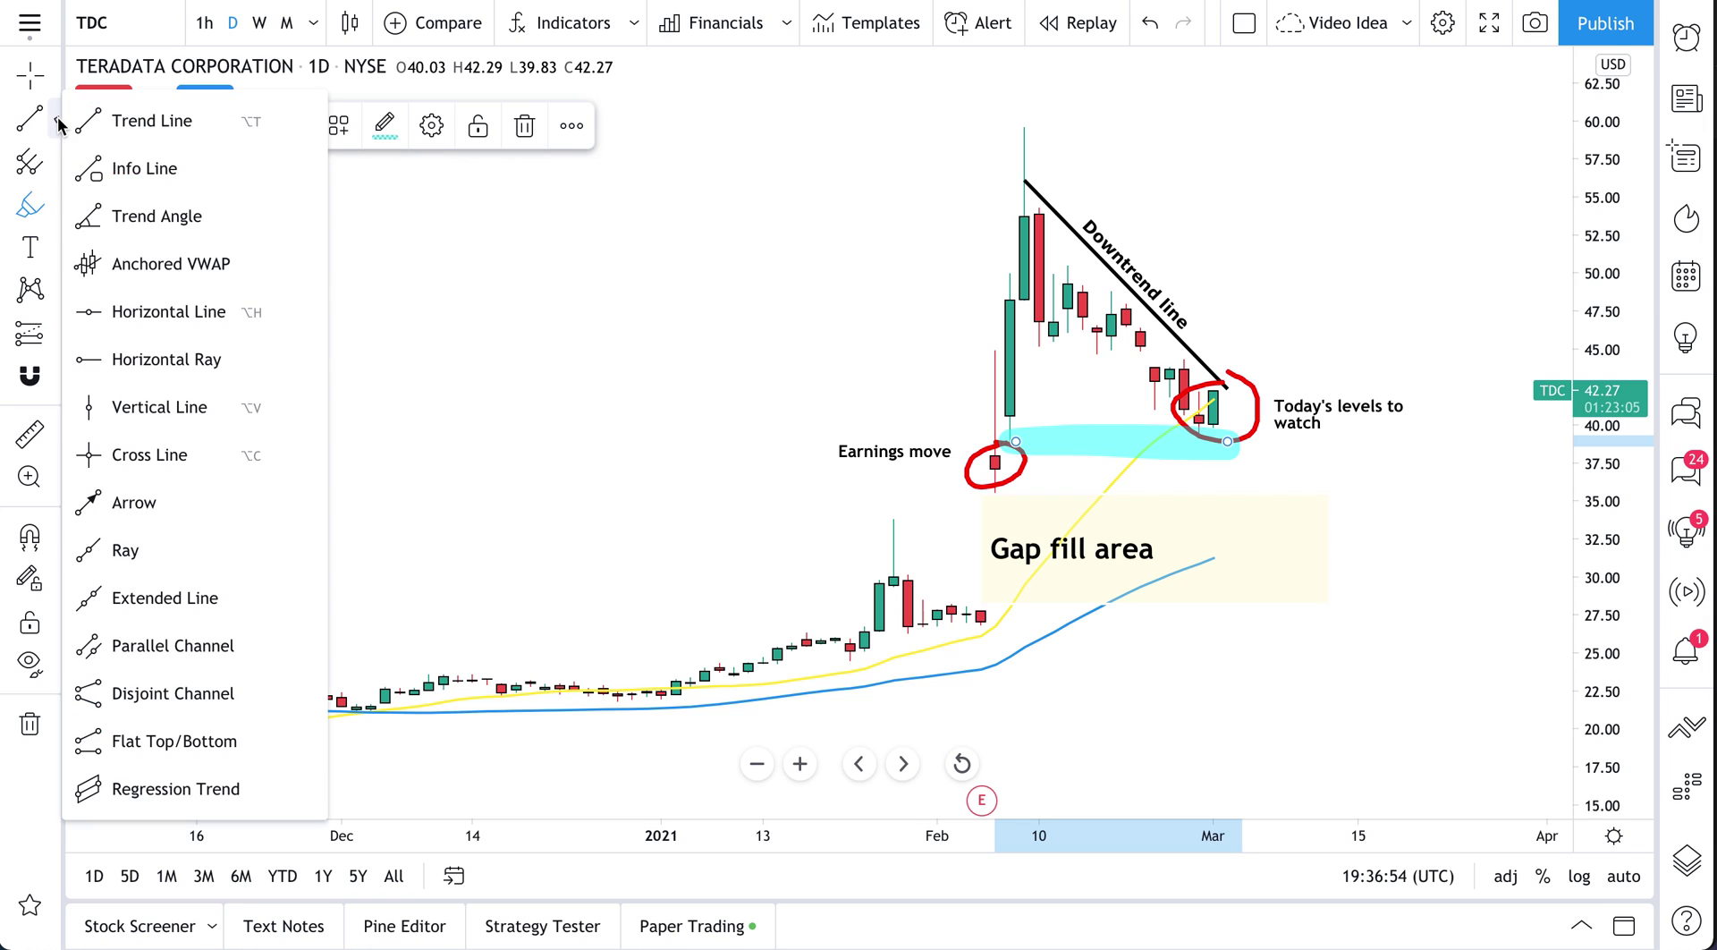
{"action": "left_click", "coordinate": [134, 501]}
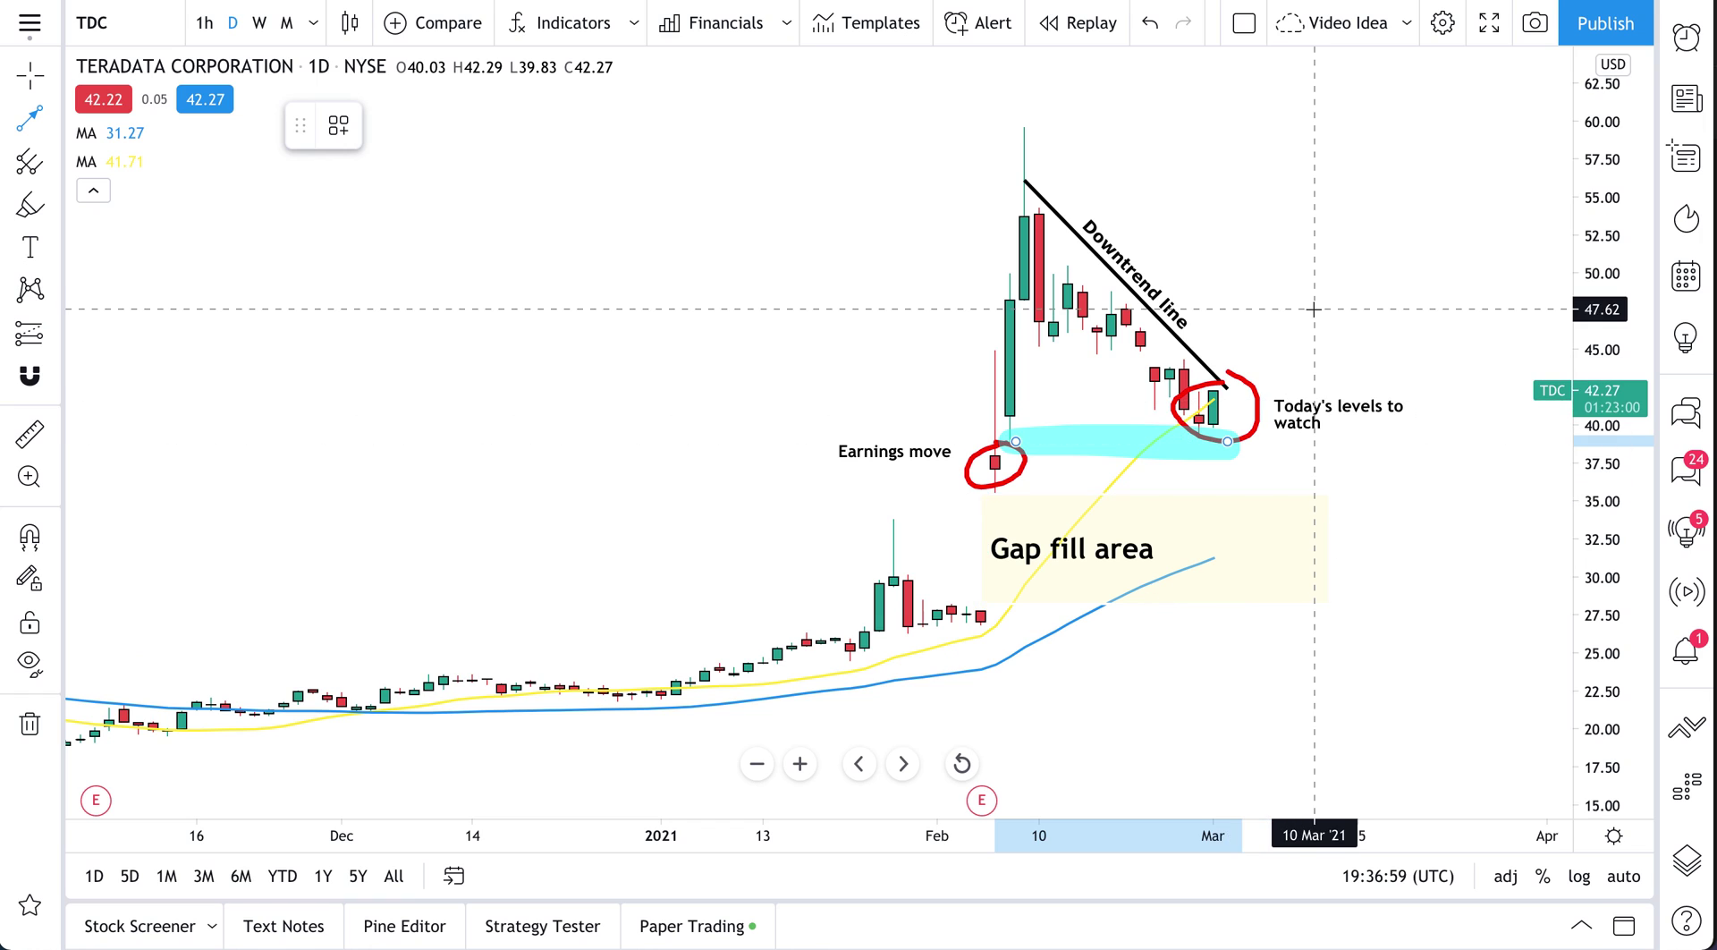
{"action": "left_click", "coordinate": [806, 159]}
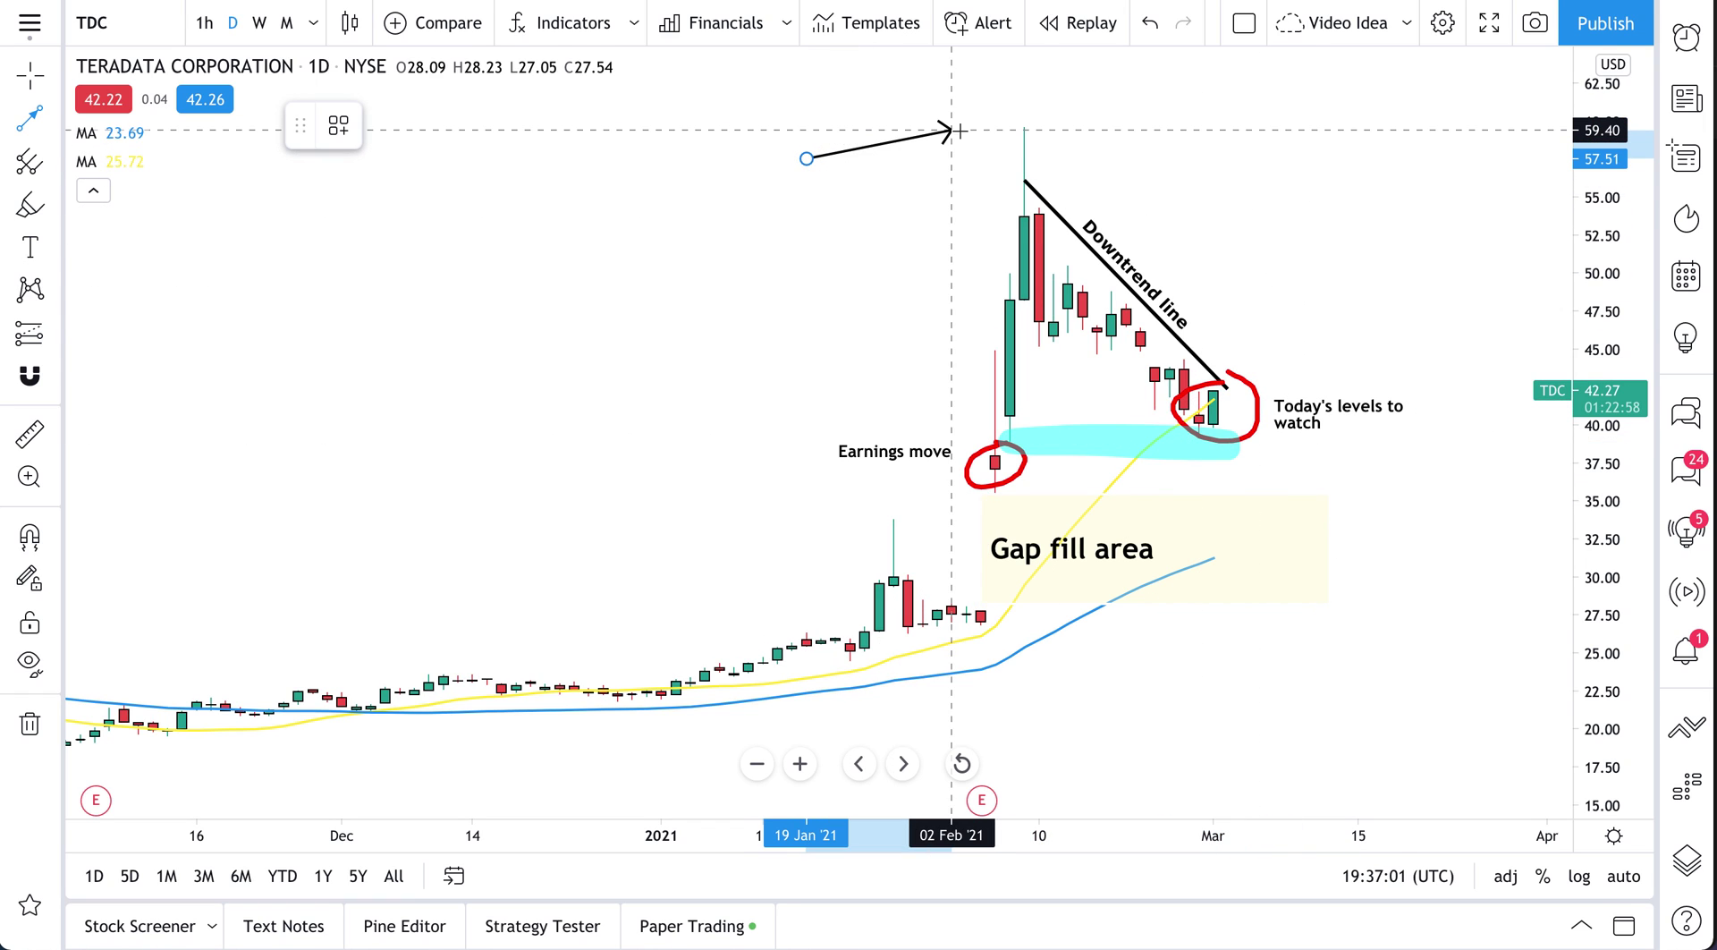
{"action": "left_click", "coordinate": [1005, 131]}
{"action": "left_click", "coordinate": [1026, 141]}
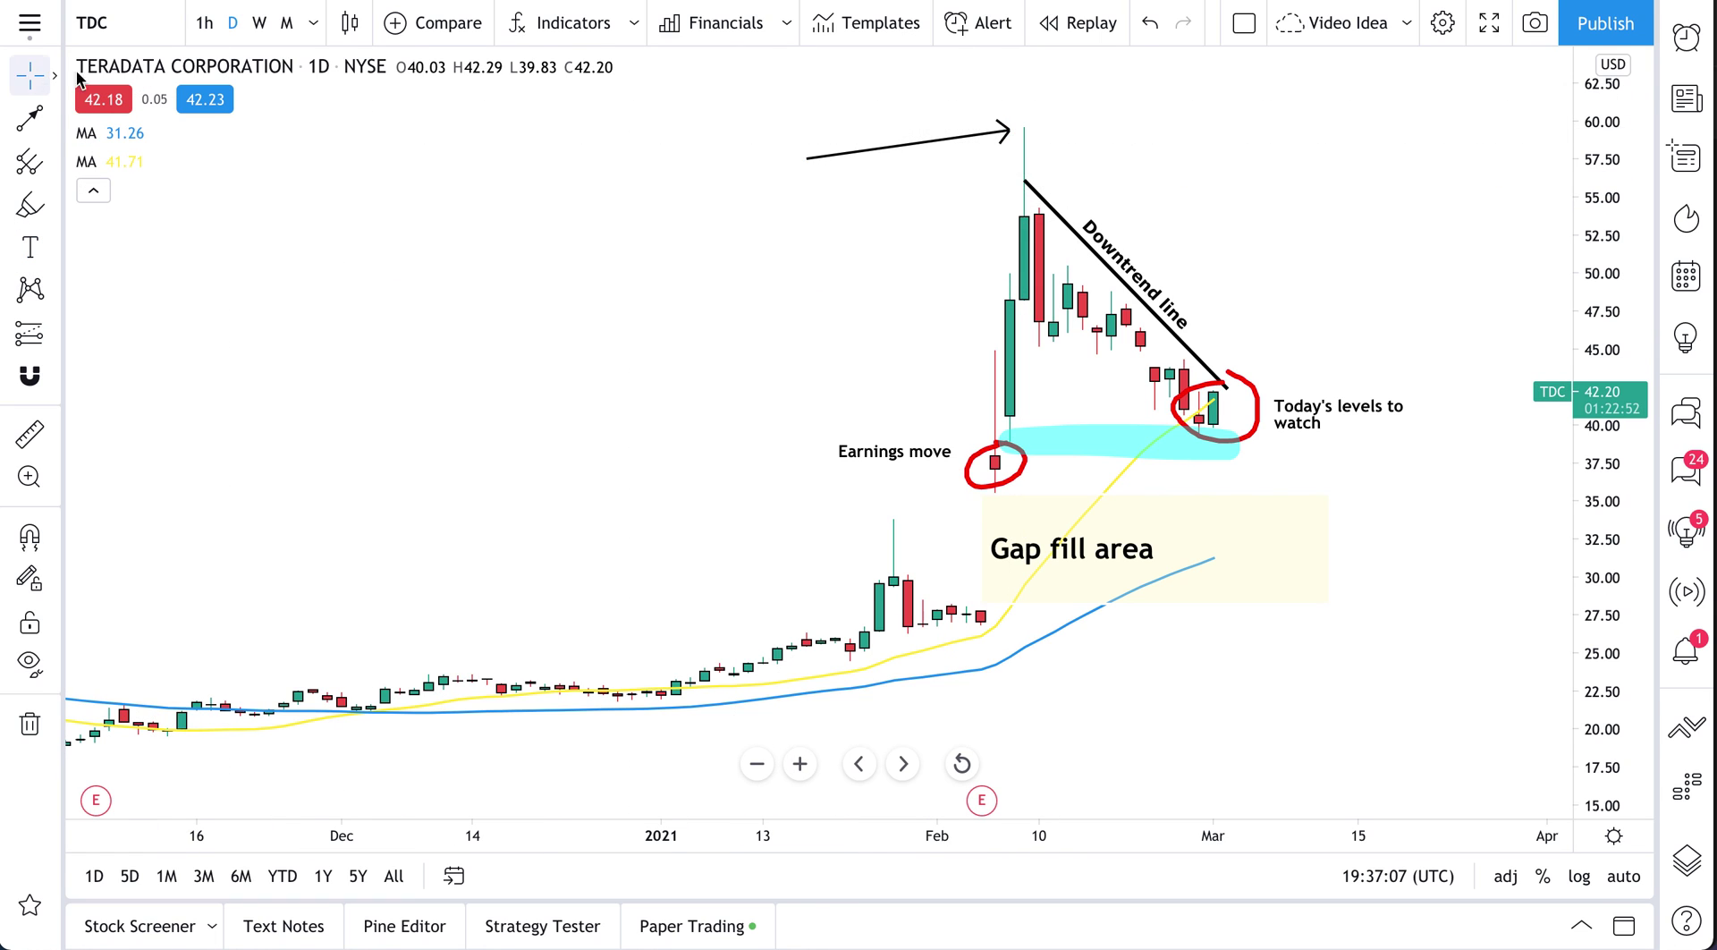
Label the arrow 'Post-earnings high' with left text alignment
{"action": "double_click", "coordinate": [904, 153]}
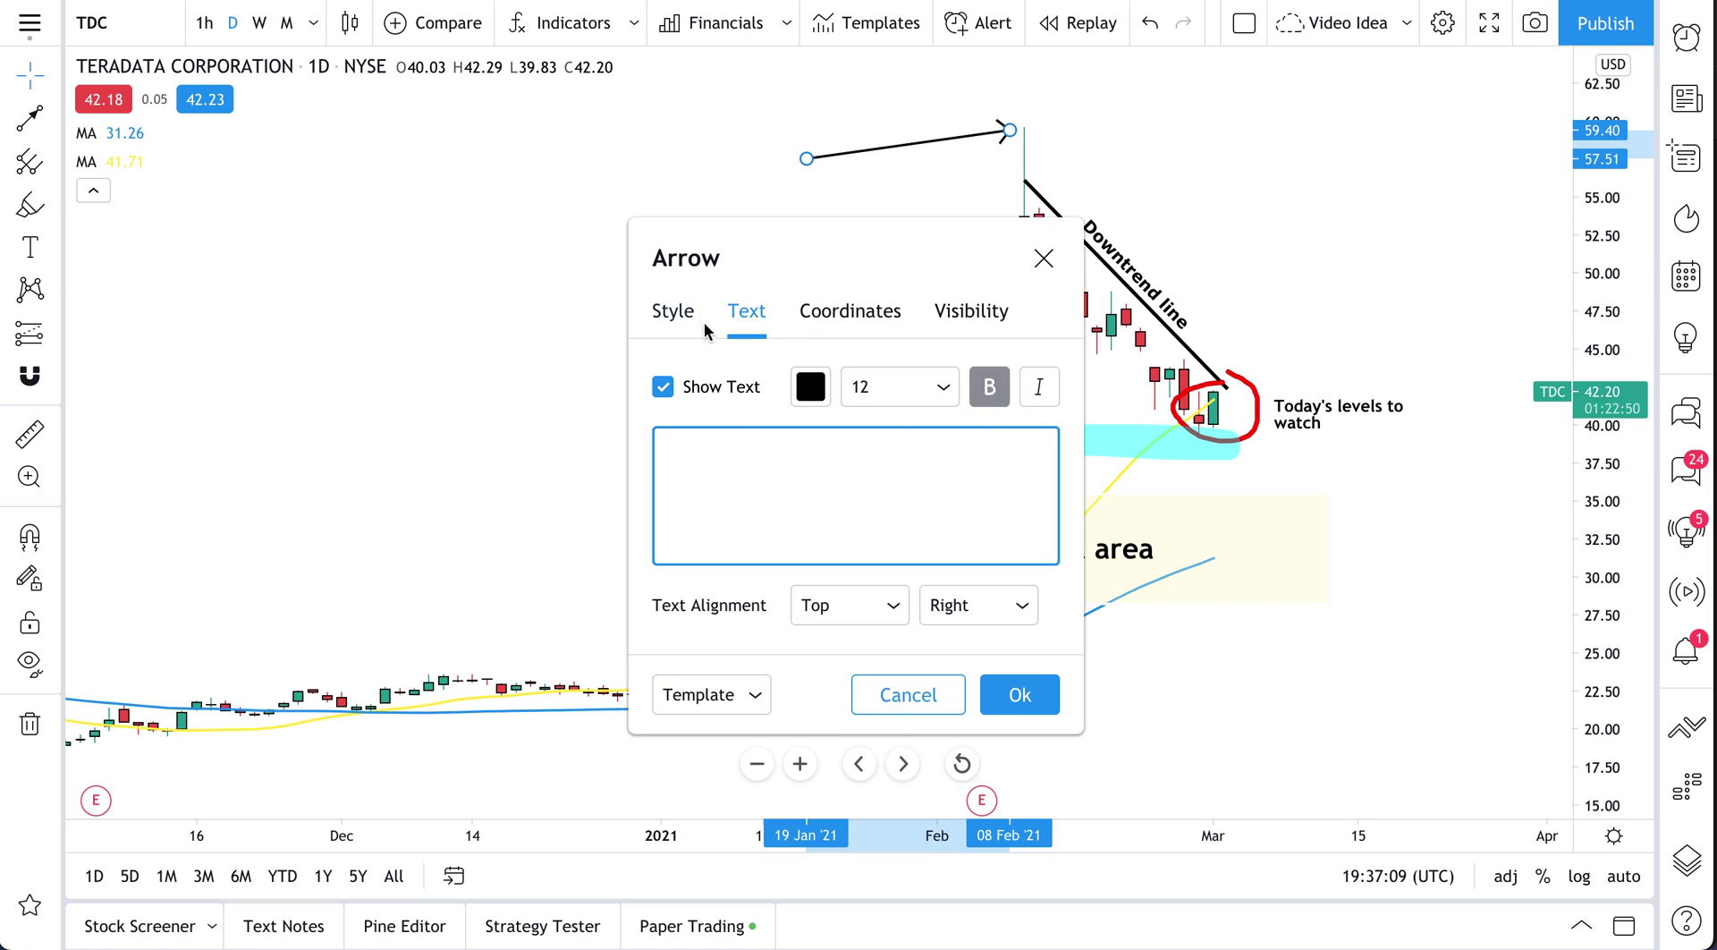
{"action": "type", "text": "Post-earnings high"}
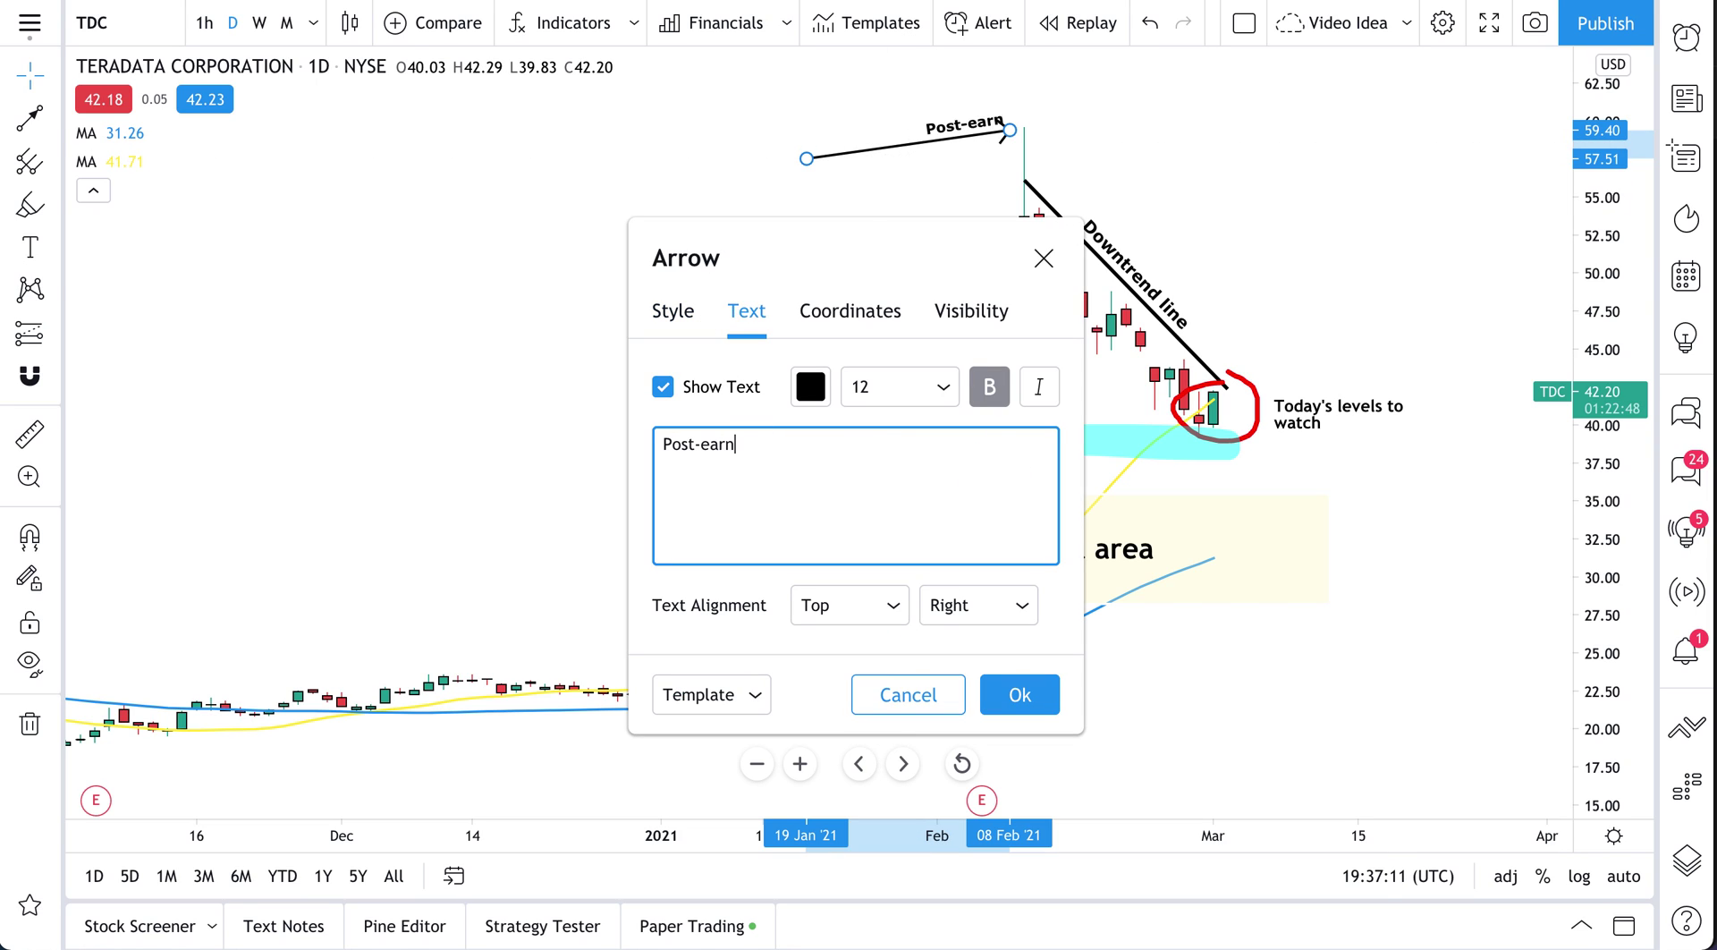
{"action": "left_click", "coordinate": [975, 605]}
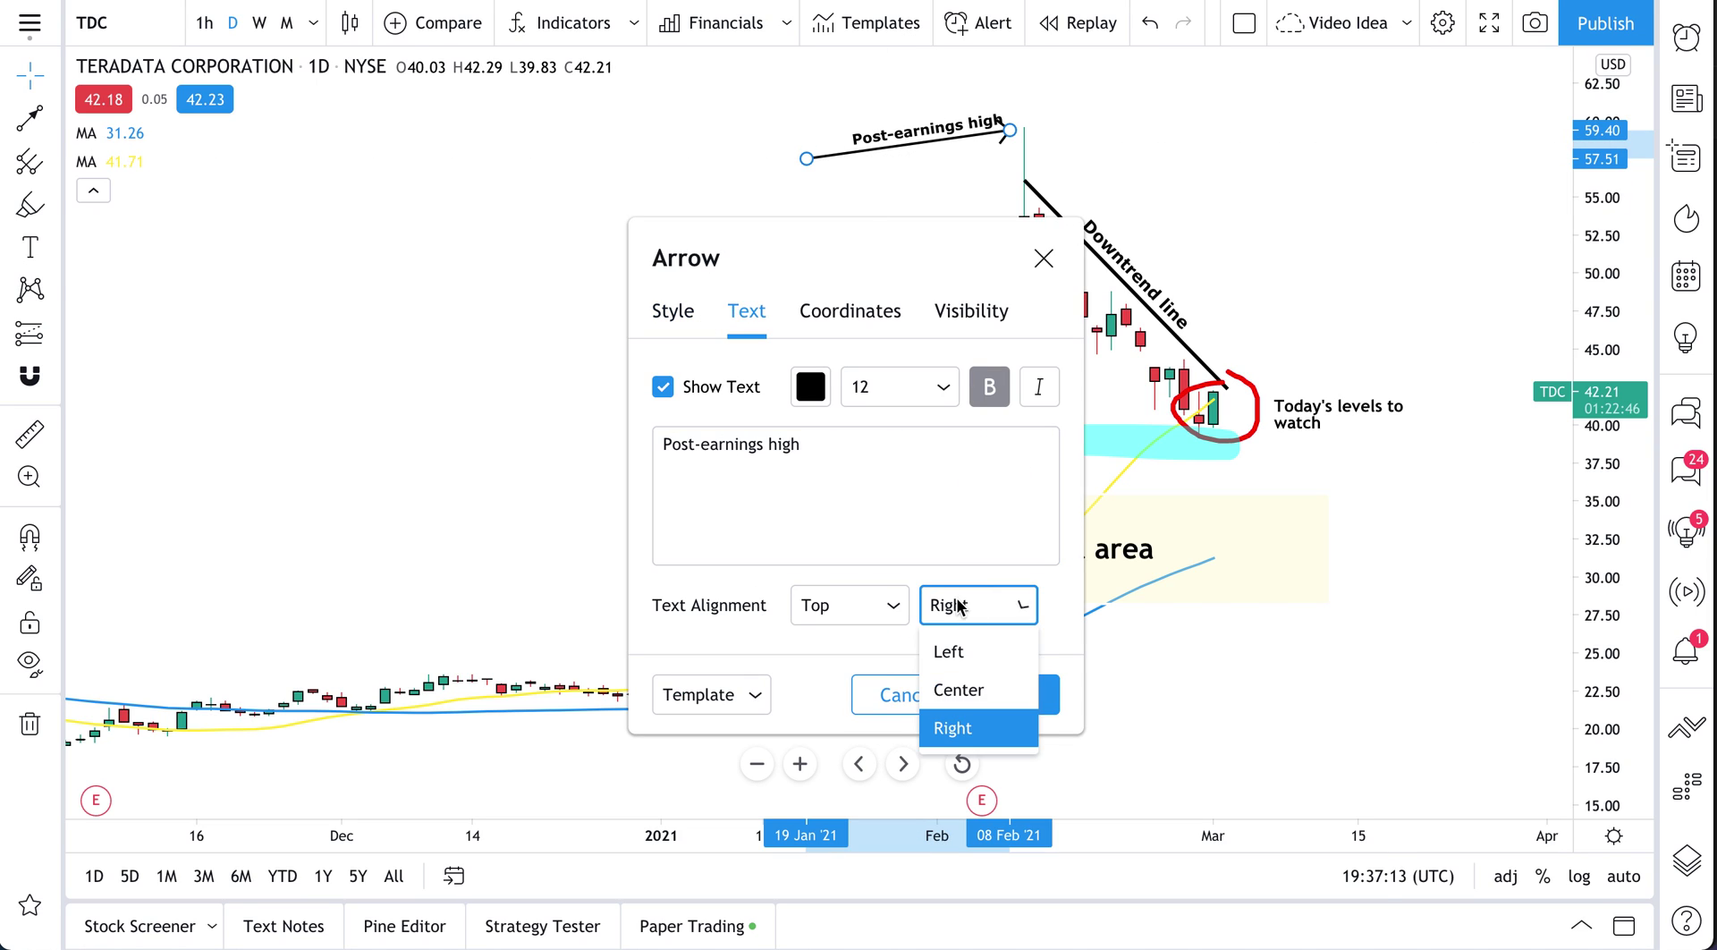
{"action": "left_click", "coordinate": [956, 652]}
{"action": "left_click", "coordinate": [1011, 691]}
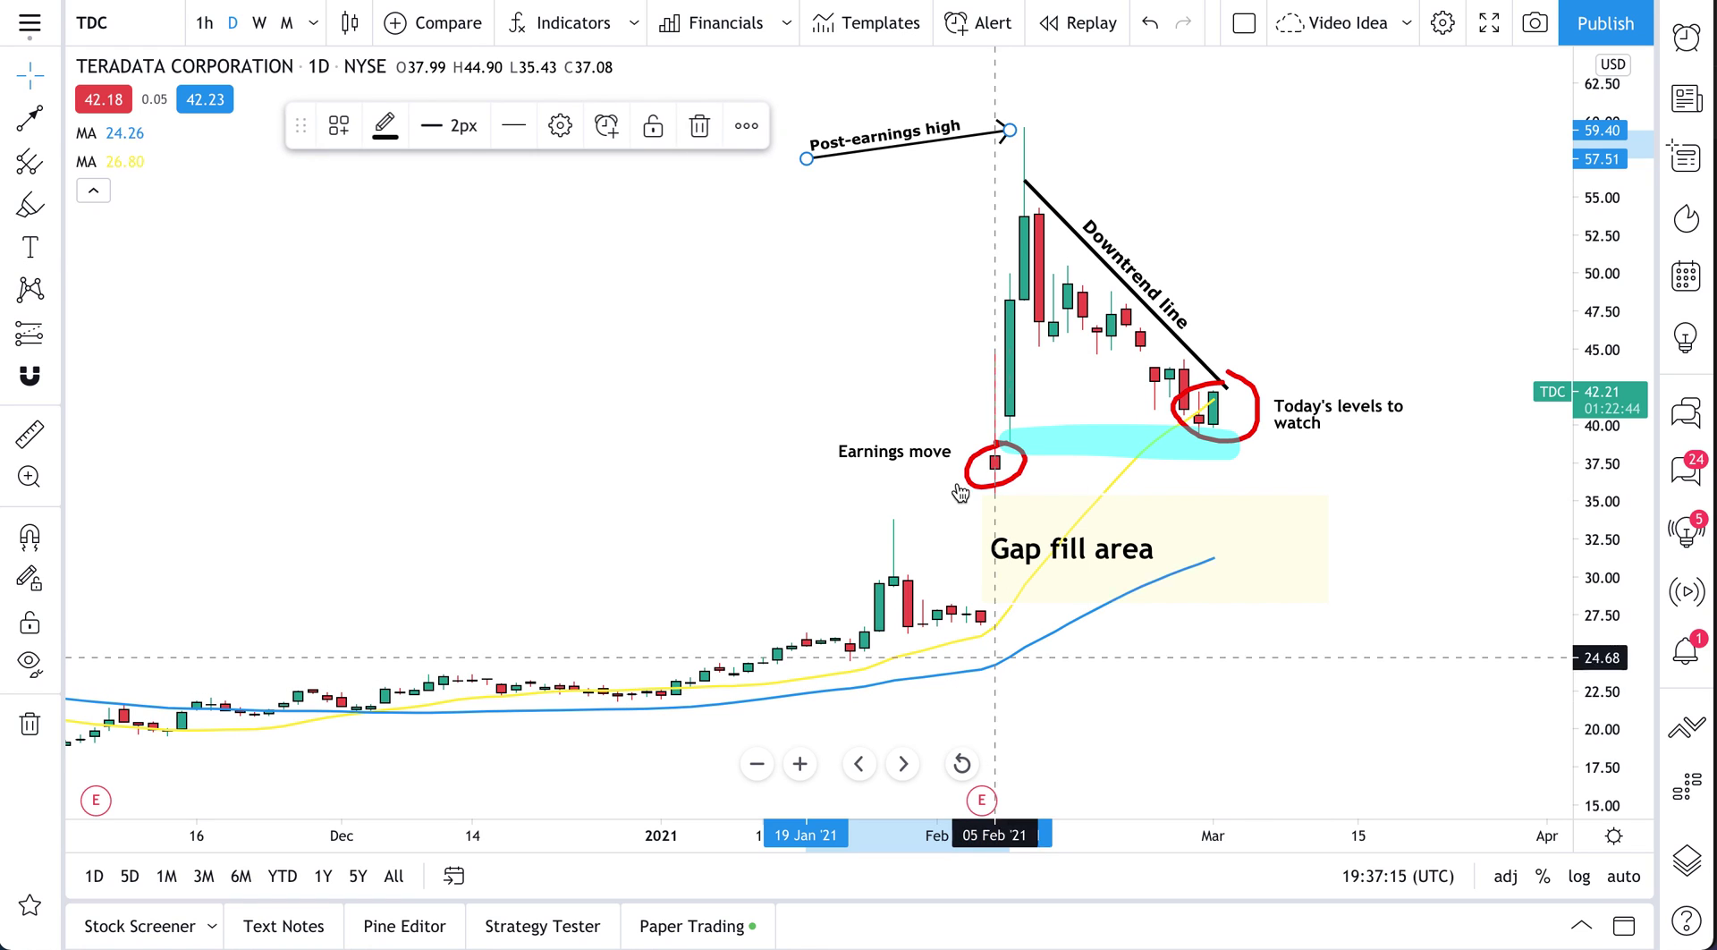
Make the arrow's line blue and shift the cyan highlight band slightly right
{"action": "double_click", "coordinate": [910, 152]}
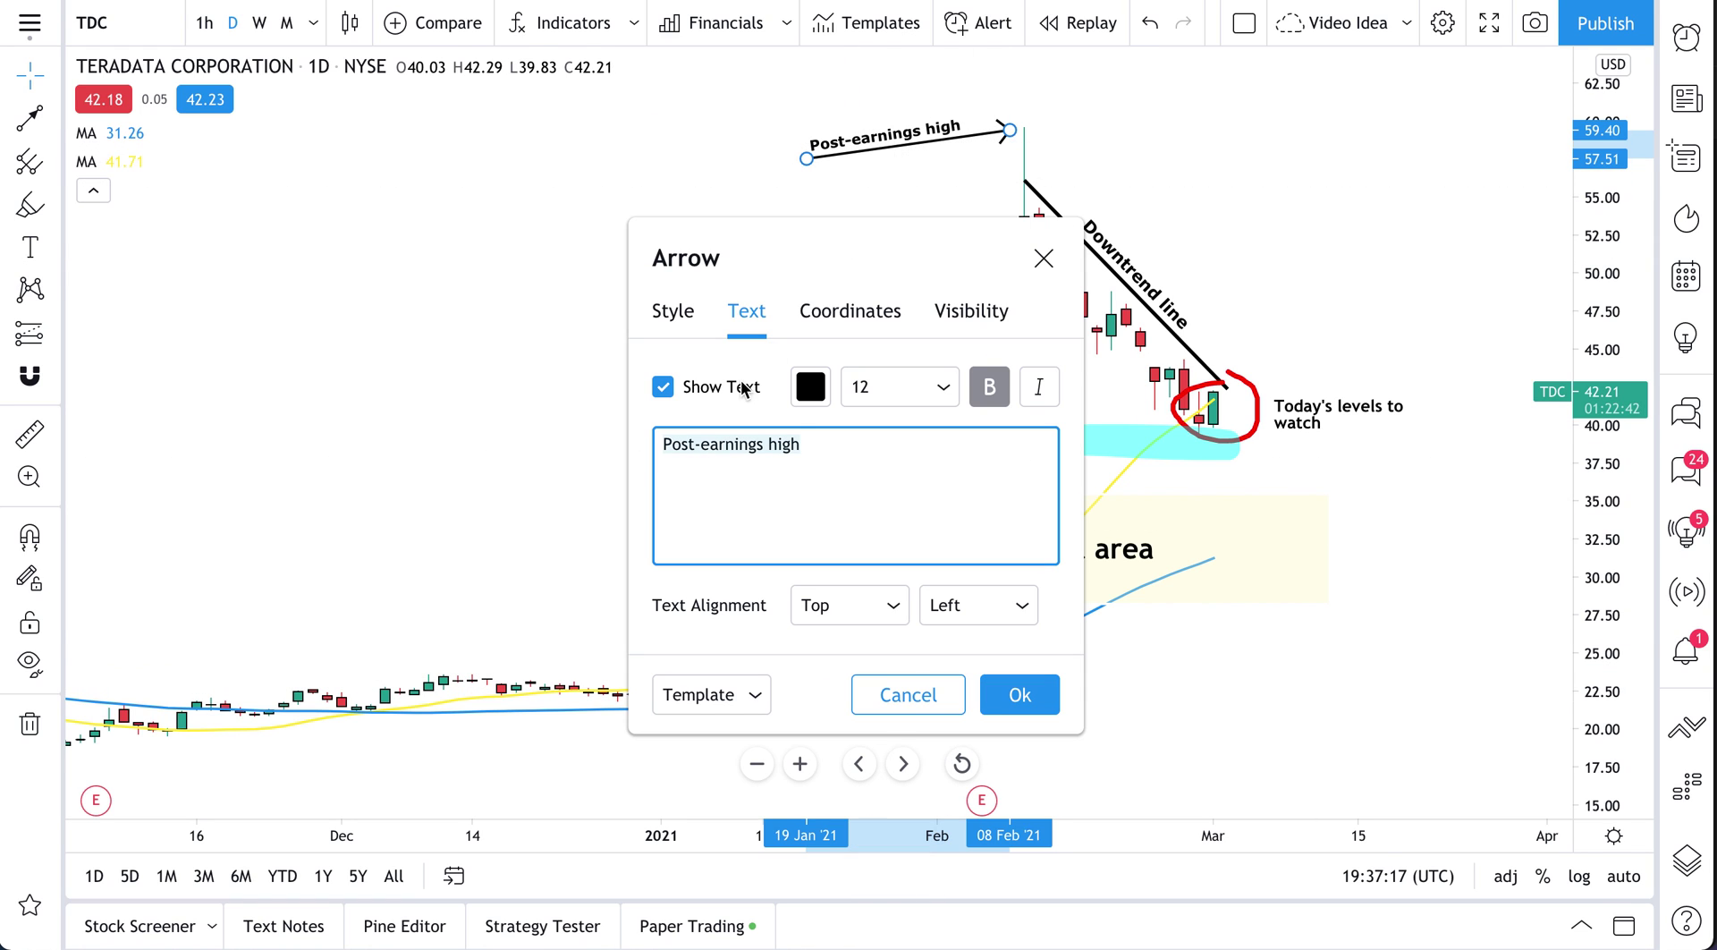
{"action": "left_click", "coordinate": [808, 387]}
{"action": "left_click", "coordinate": [808, 388]}
{"action": "left_click", "coordinate": [671, 311]}
{"action": "left_click", "coordinate": [856, 225]}
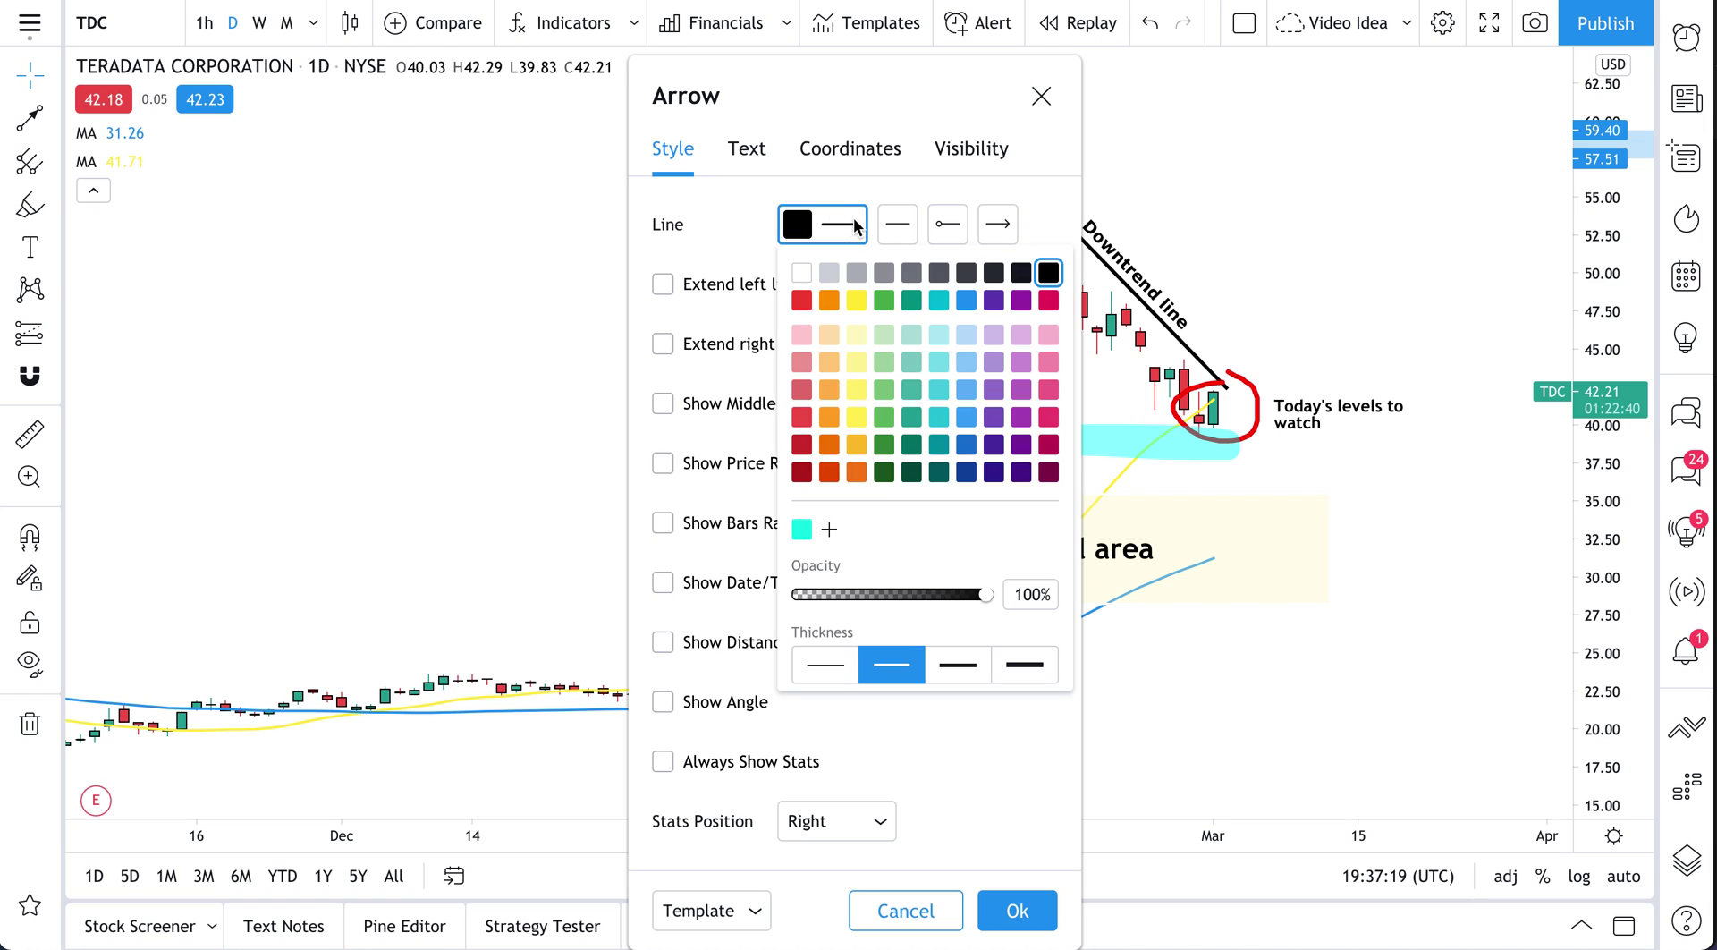
{"action": "left_click", "coordinate": [966, 301]}
{"action": "left_click", "coordinate": [1041, 96]}
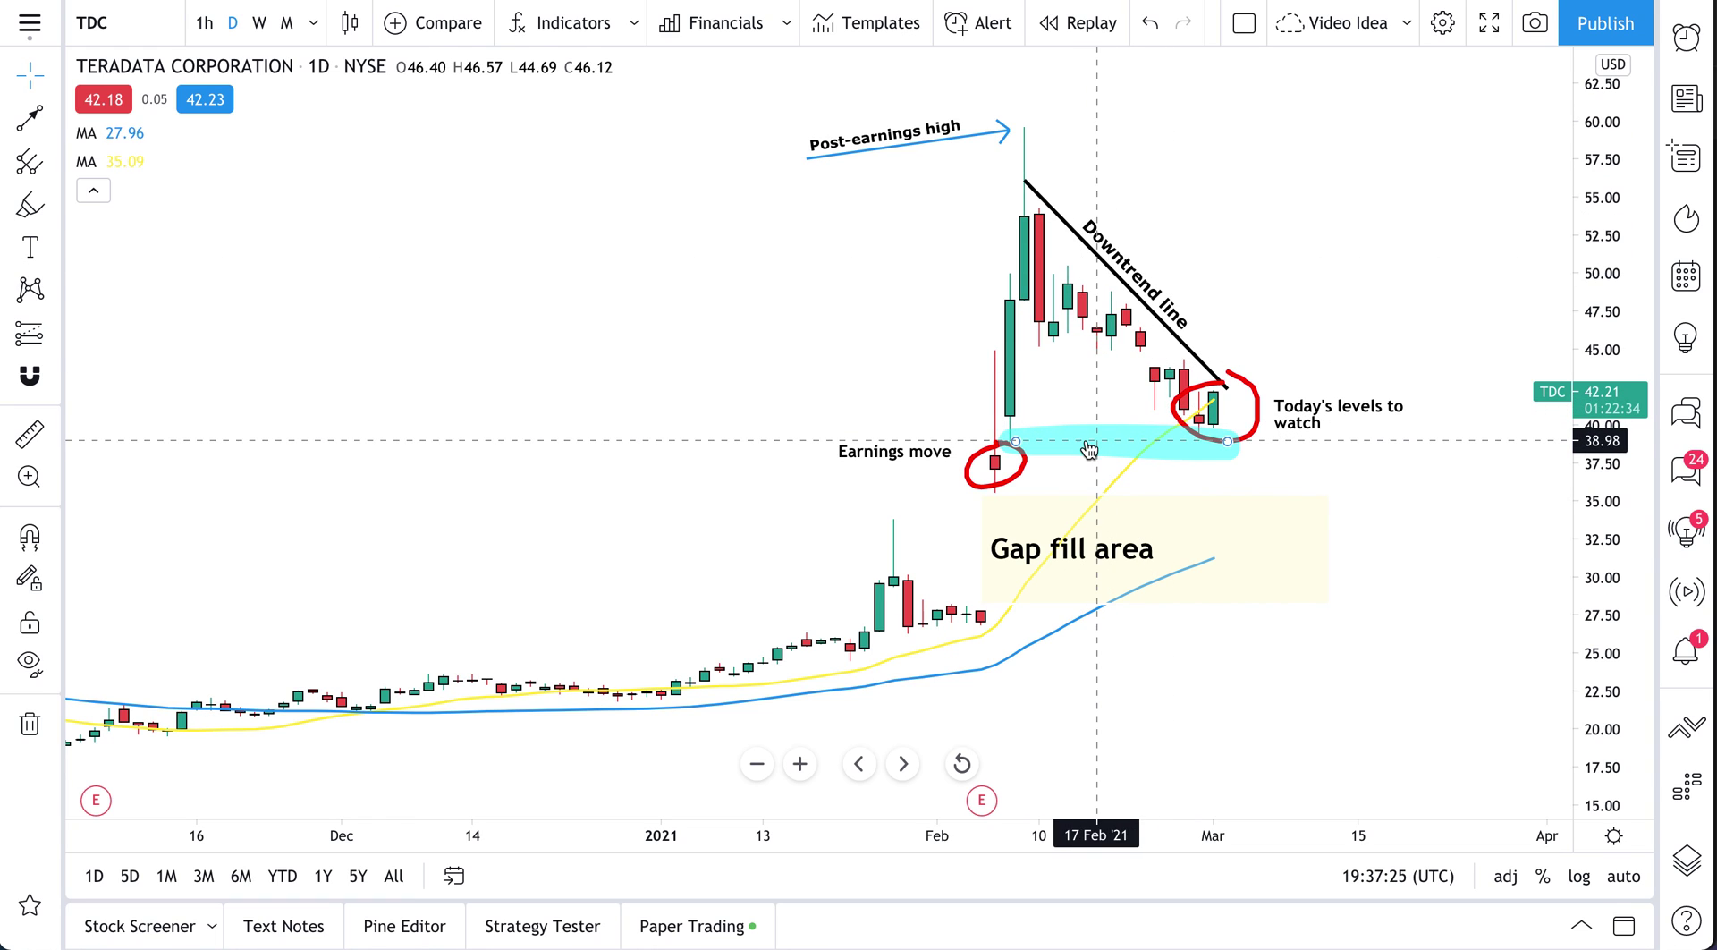
{"action": "mouse_move", "coordinate": [1092, 444]}
{"action": "left_mouse_down"}
{"action": "mouse_move", "coordinate": [1130, 440]}
{"action": "mouse_move", "coordinate": [1102, 440]}
{"action": "left_mouse_up"}
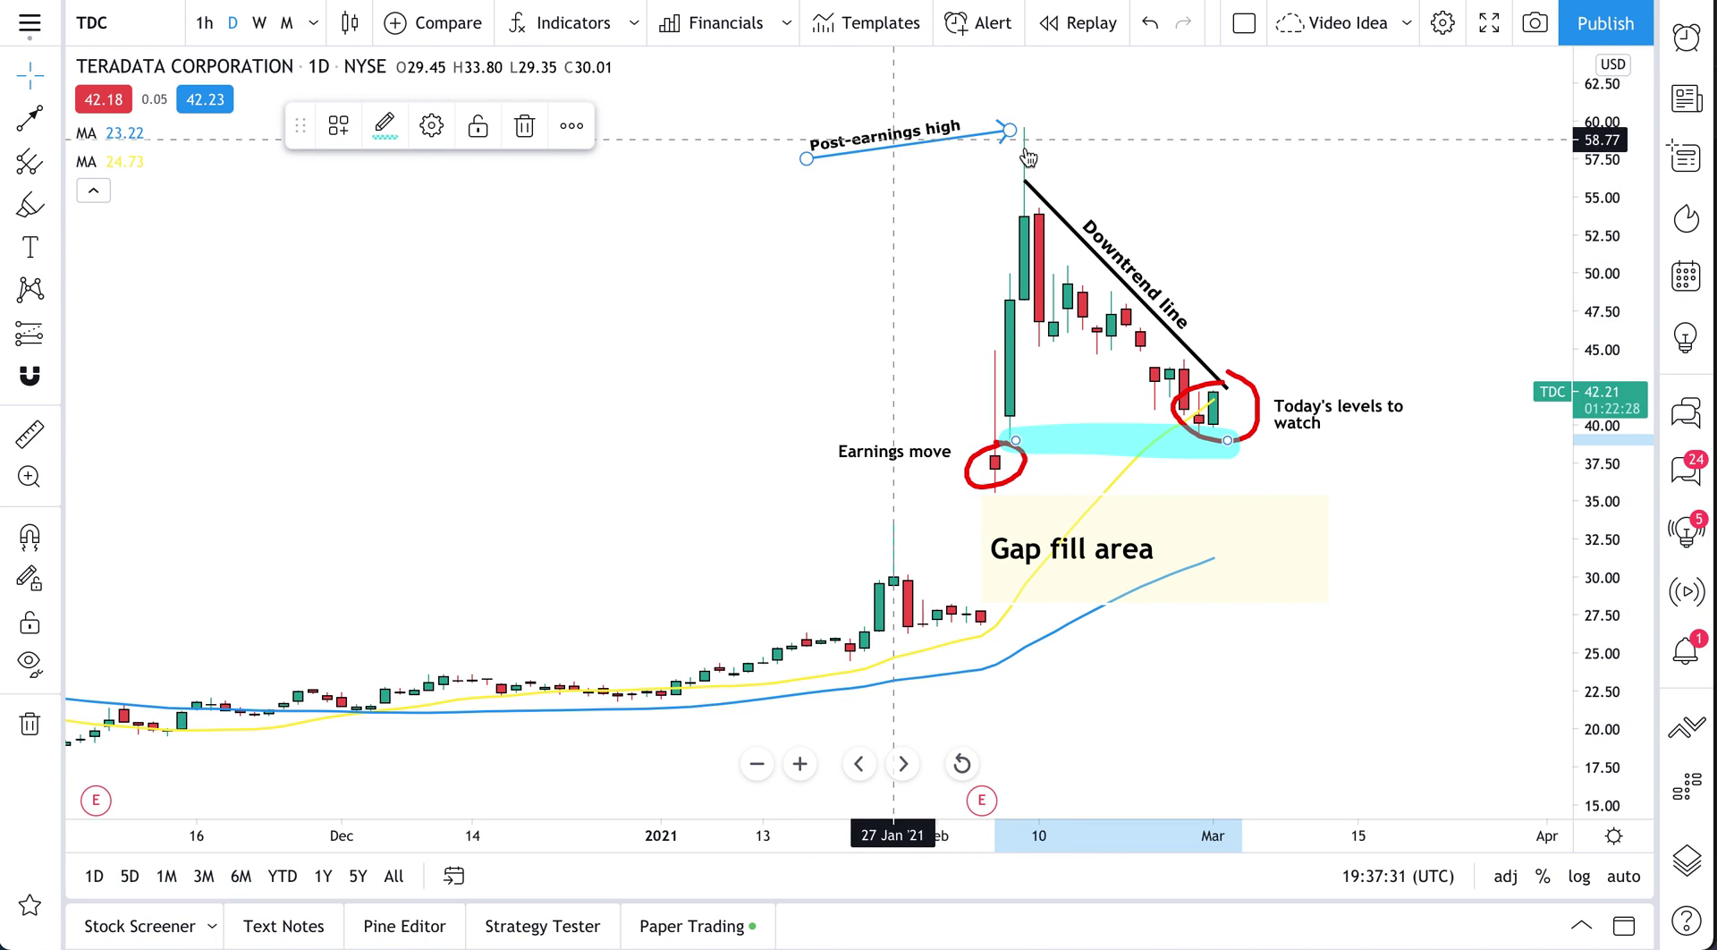
Select the Arrow drawing in the Object Tree, moving the toolbar off the label
{"action": "left_click", "coordinate": [1679, 865]}
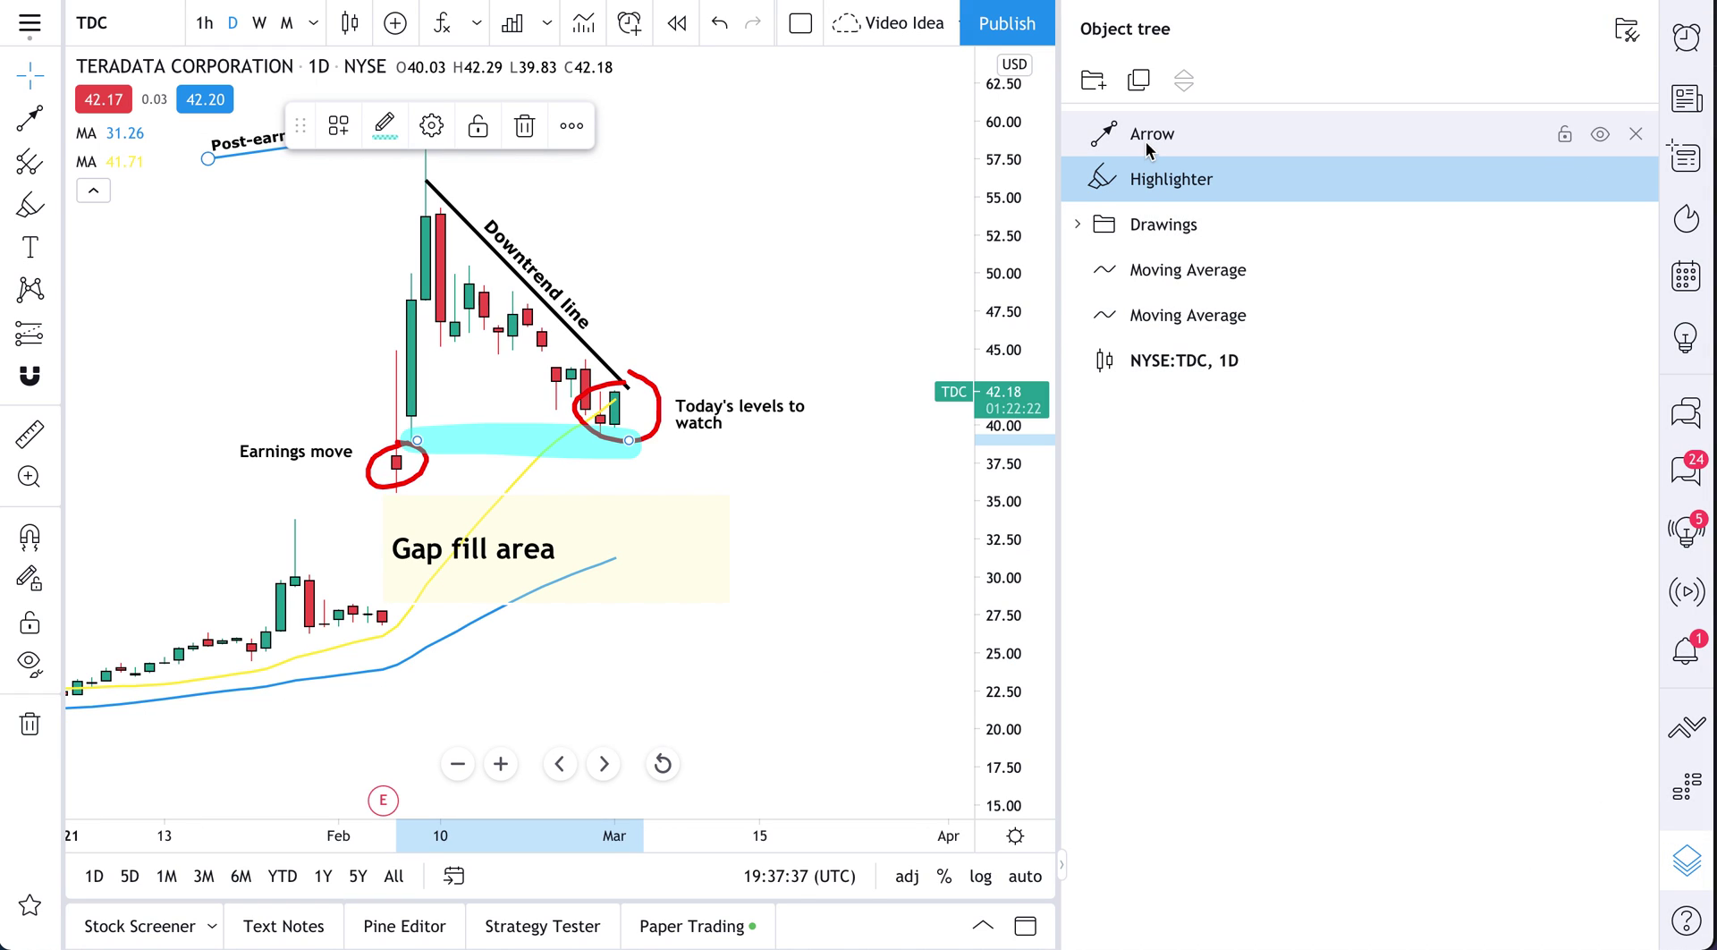
{"action": "left_click", "coordinate": [1106, 138]}
{"action": "left_click", "coordinate": [1181, 188]}
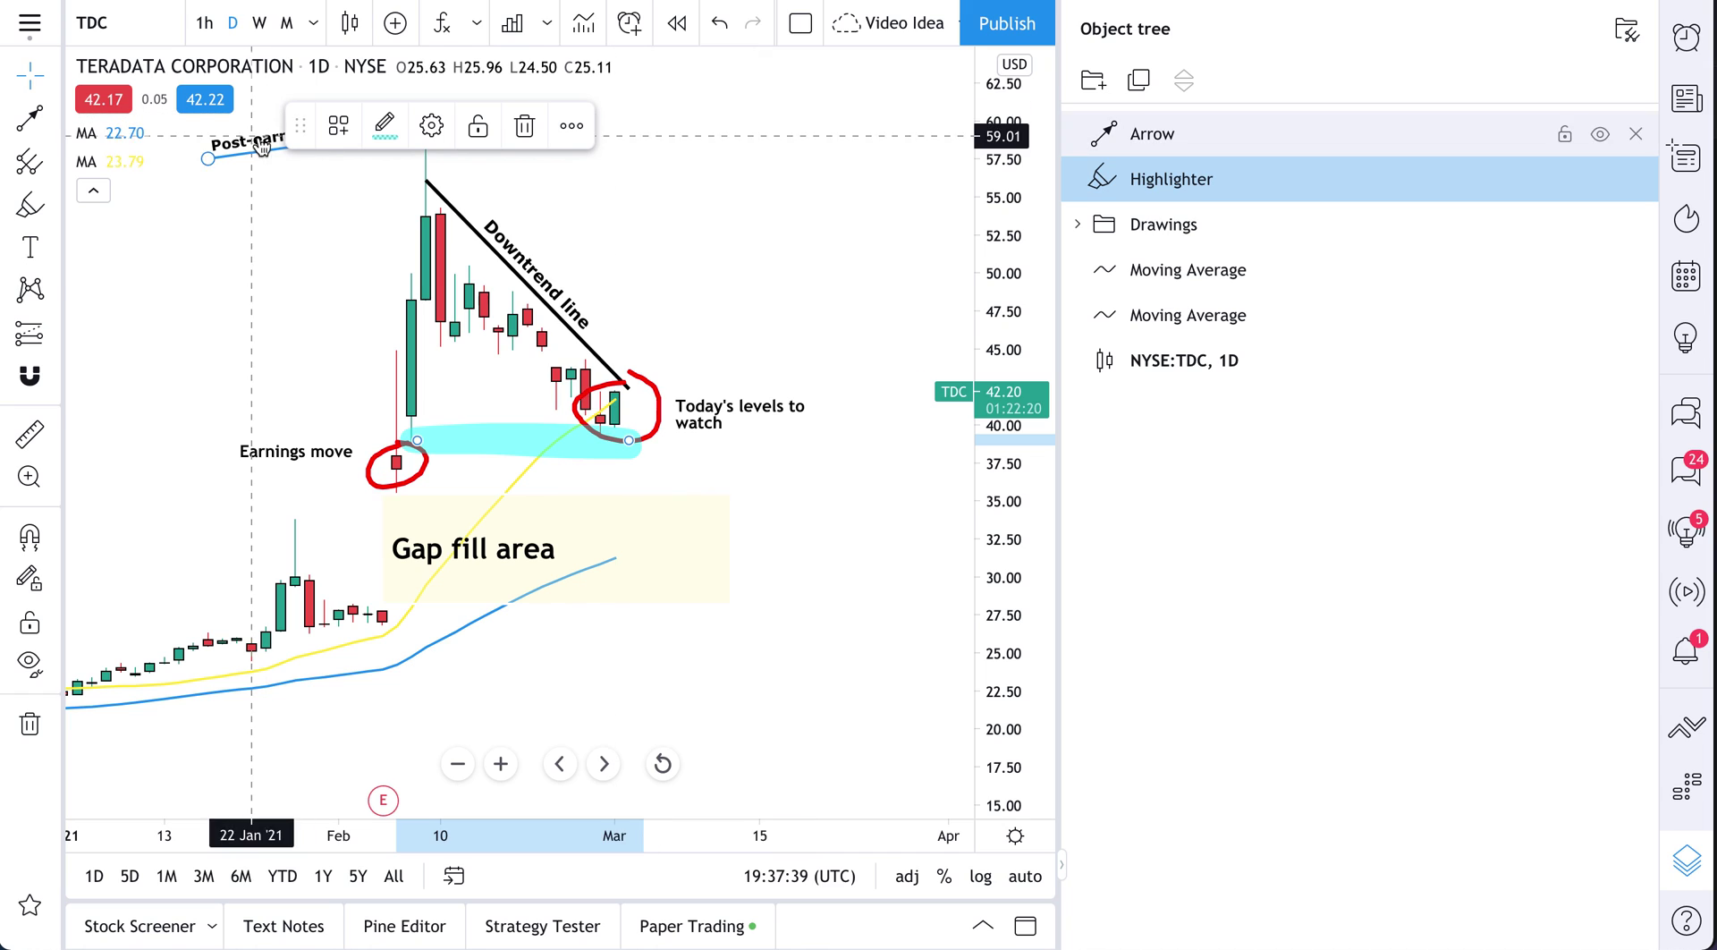
{"action": "mouse_move", "coordinate": [301, 126]}
{"action": "left_mouse_down"}
{"action": "mouse_move", "coordinate": [414, 410]}
{"action": "mouse_move", "coordinate": [173, 341]}
{"action": "mouse_move", "coordinate": [89, 249]}
{"action": "mouse_move", "coordinate": [118, 250]}
{"action": "left_mouse_up"}
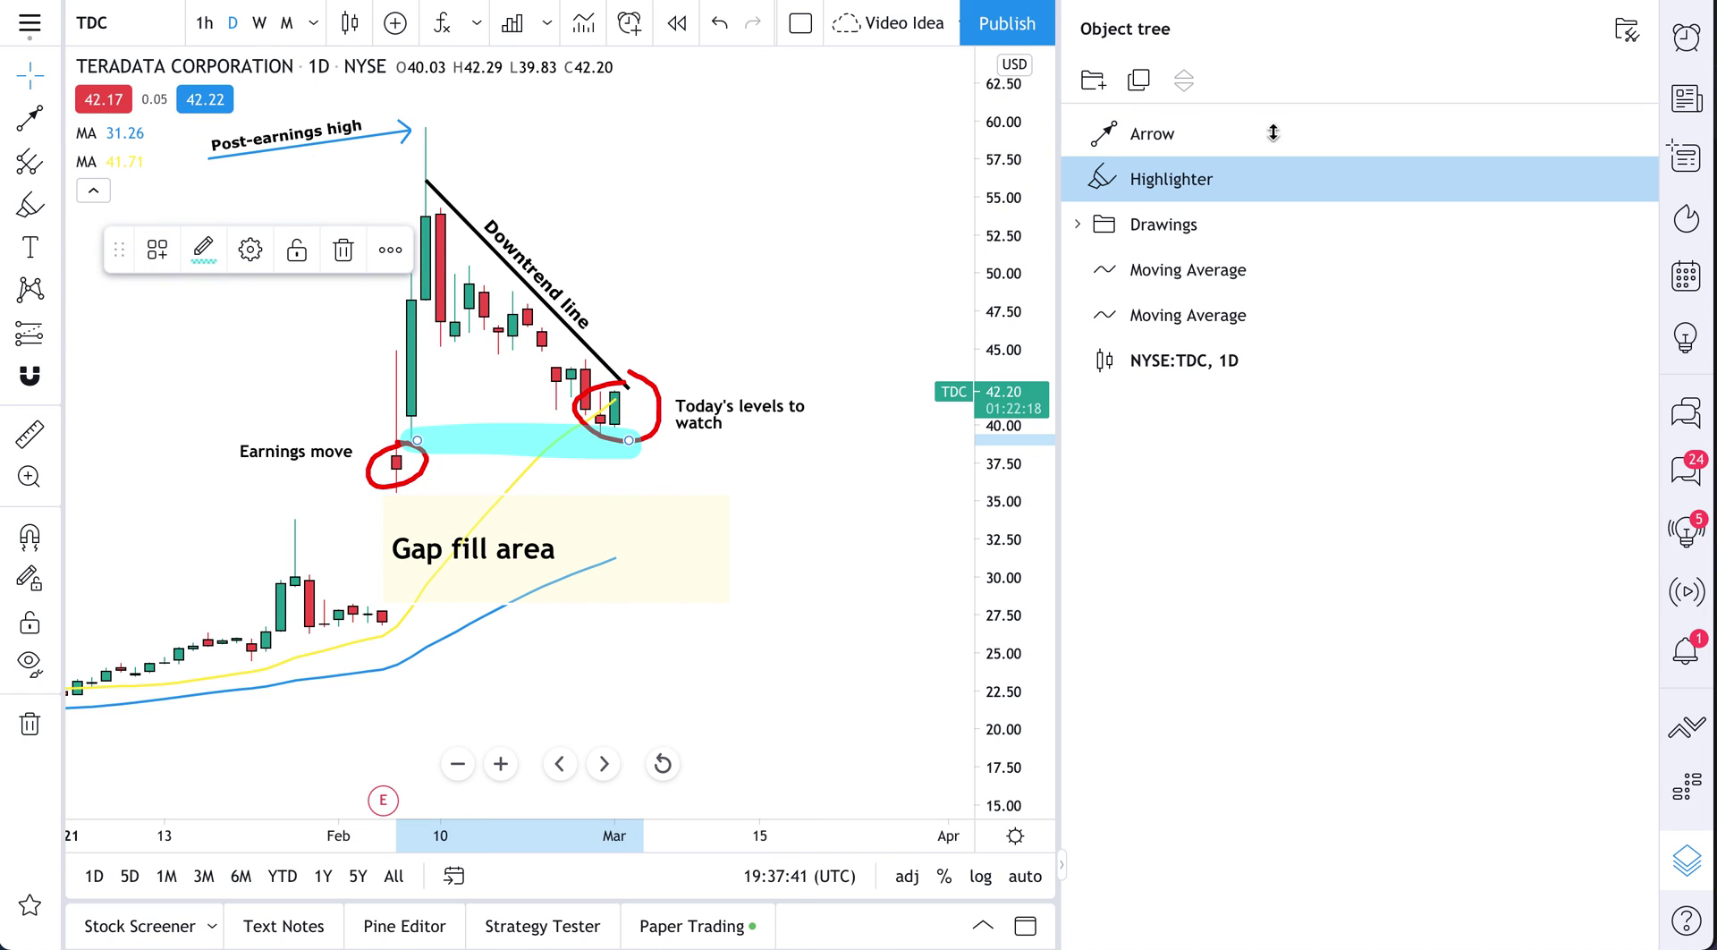
{"action": "left_click", "coordinate": [1143, 141]}
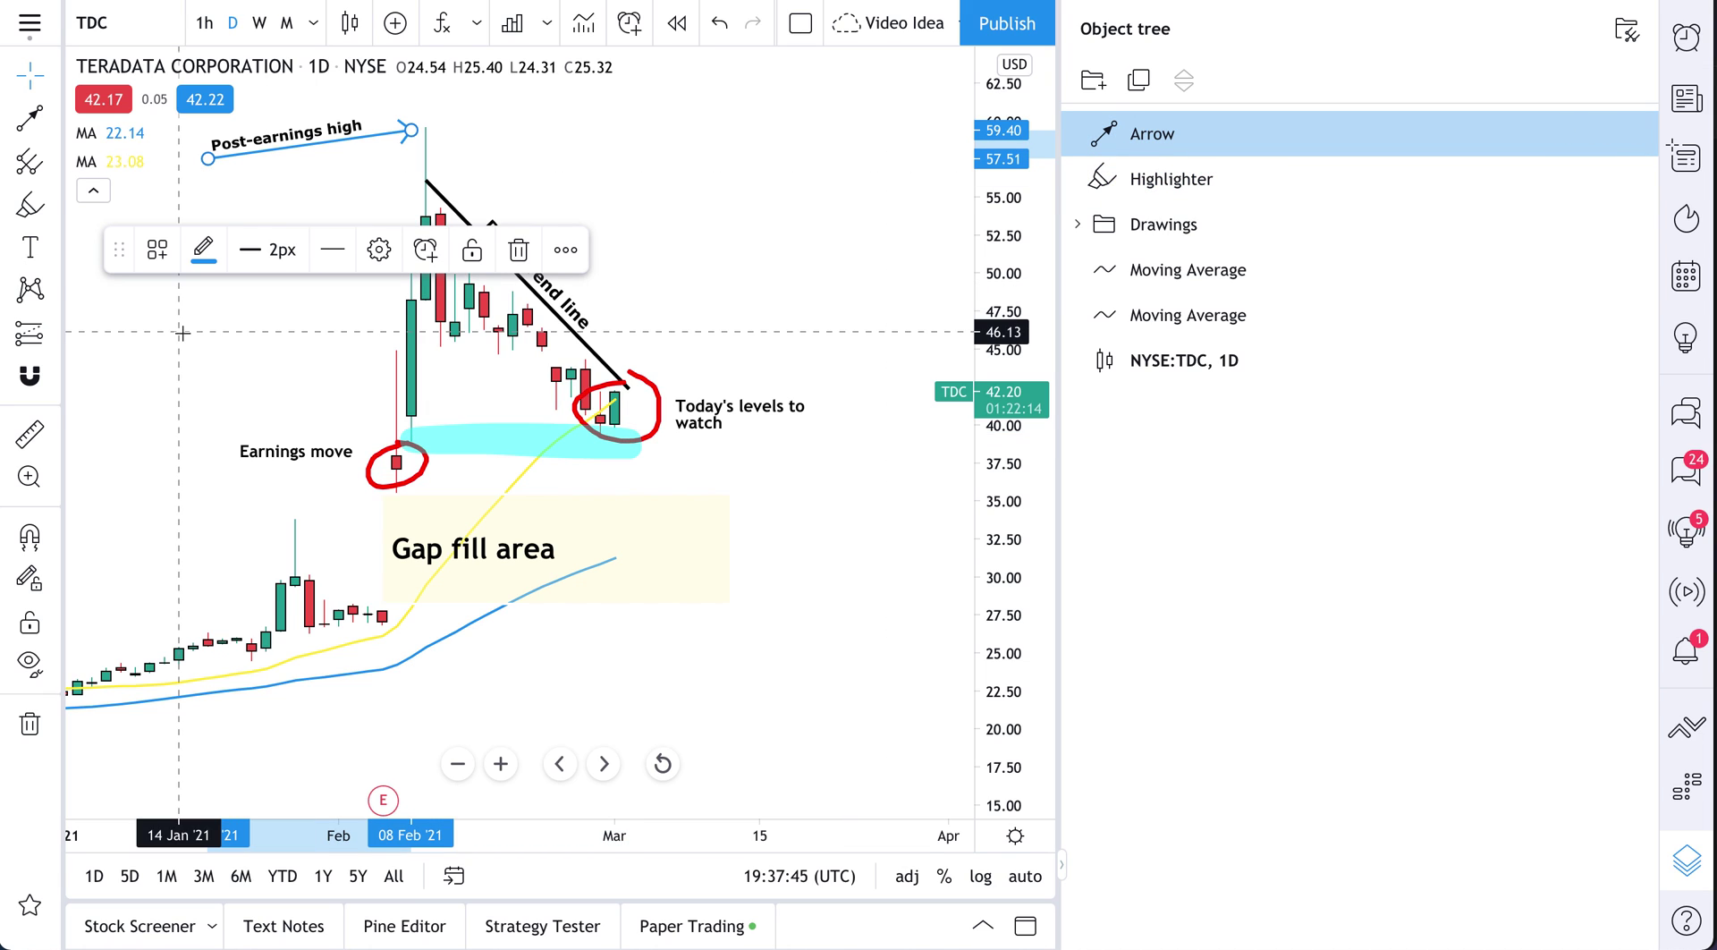
{"action": "left_click", "coordinate": [1201, 190]}
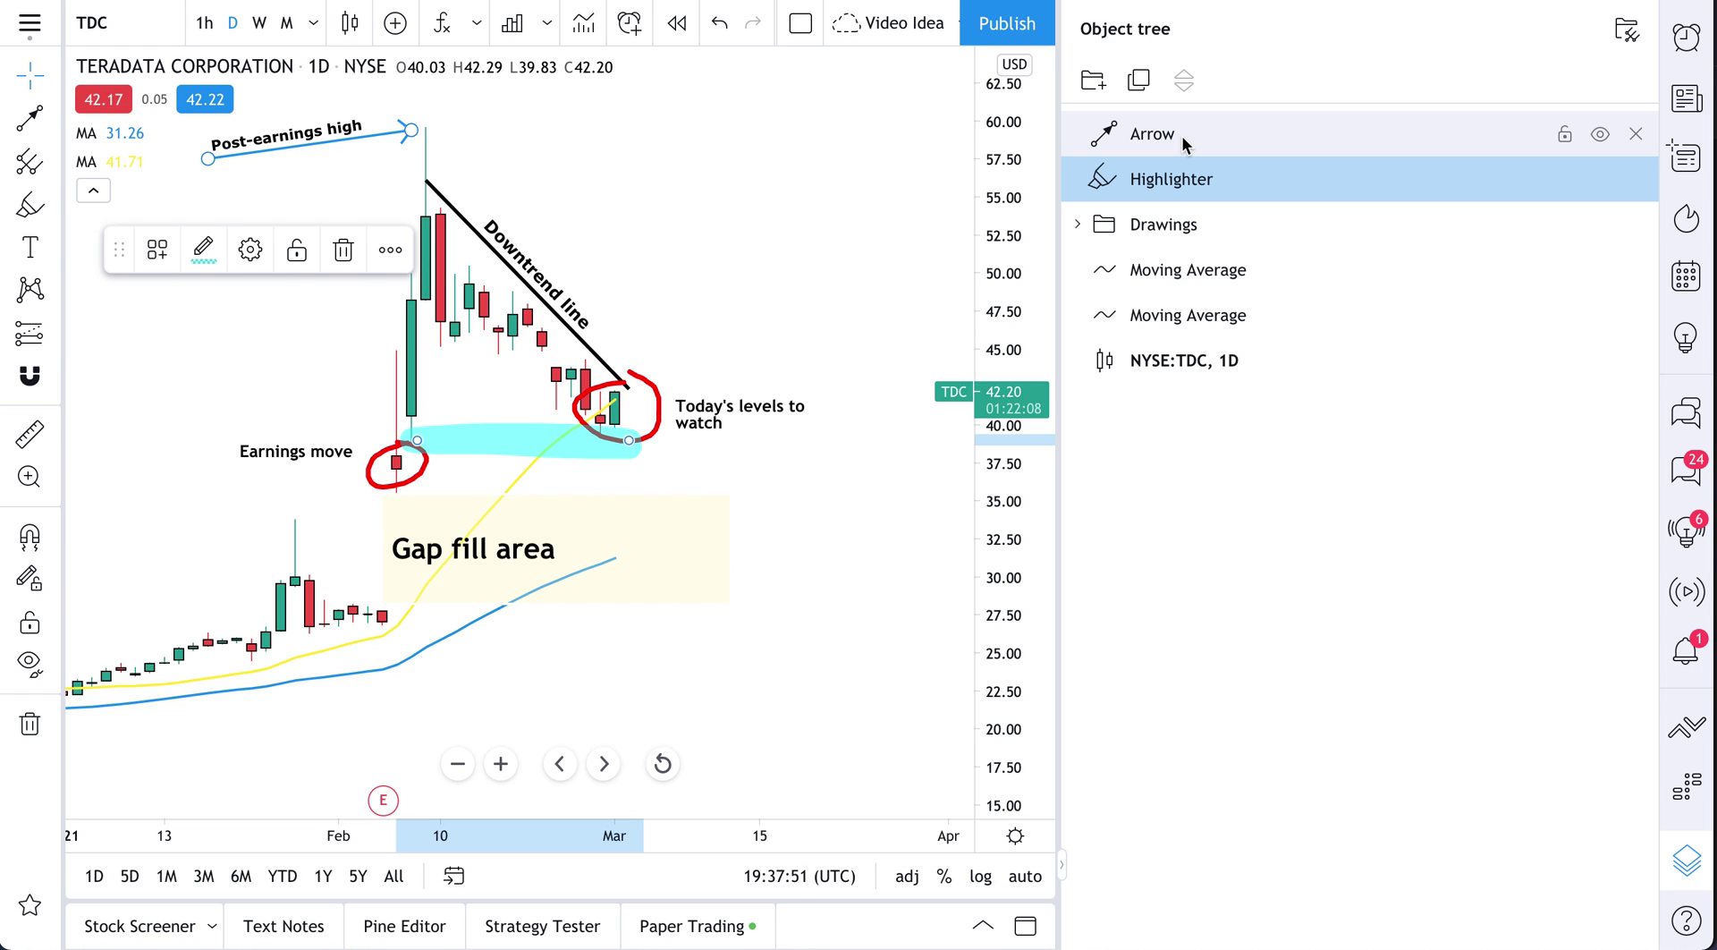
{"action": "left_click", "coordinate": [1185, 143]}
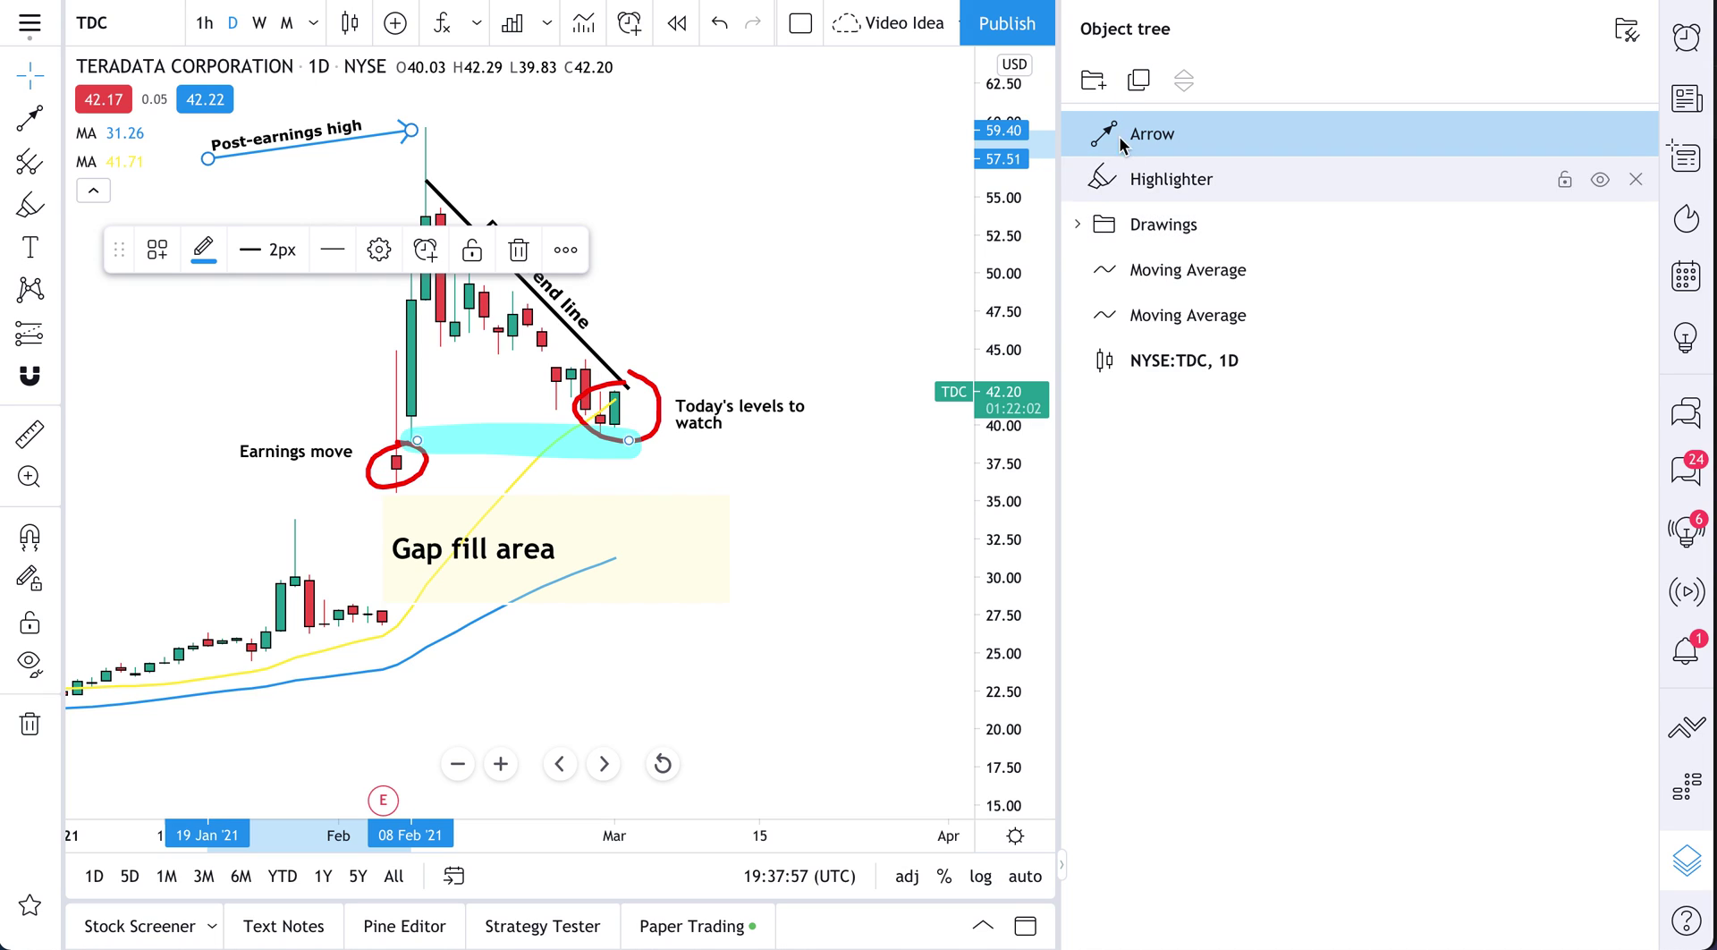
Group the Arrow into a new drawing folder named 'Highs and Lows'
{"action": "left_click", "coordinate": [1095, 82]}
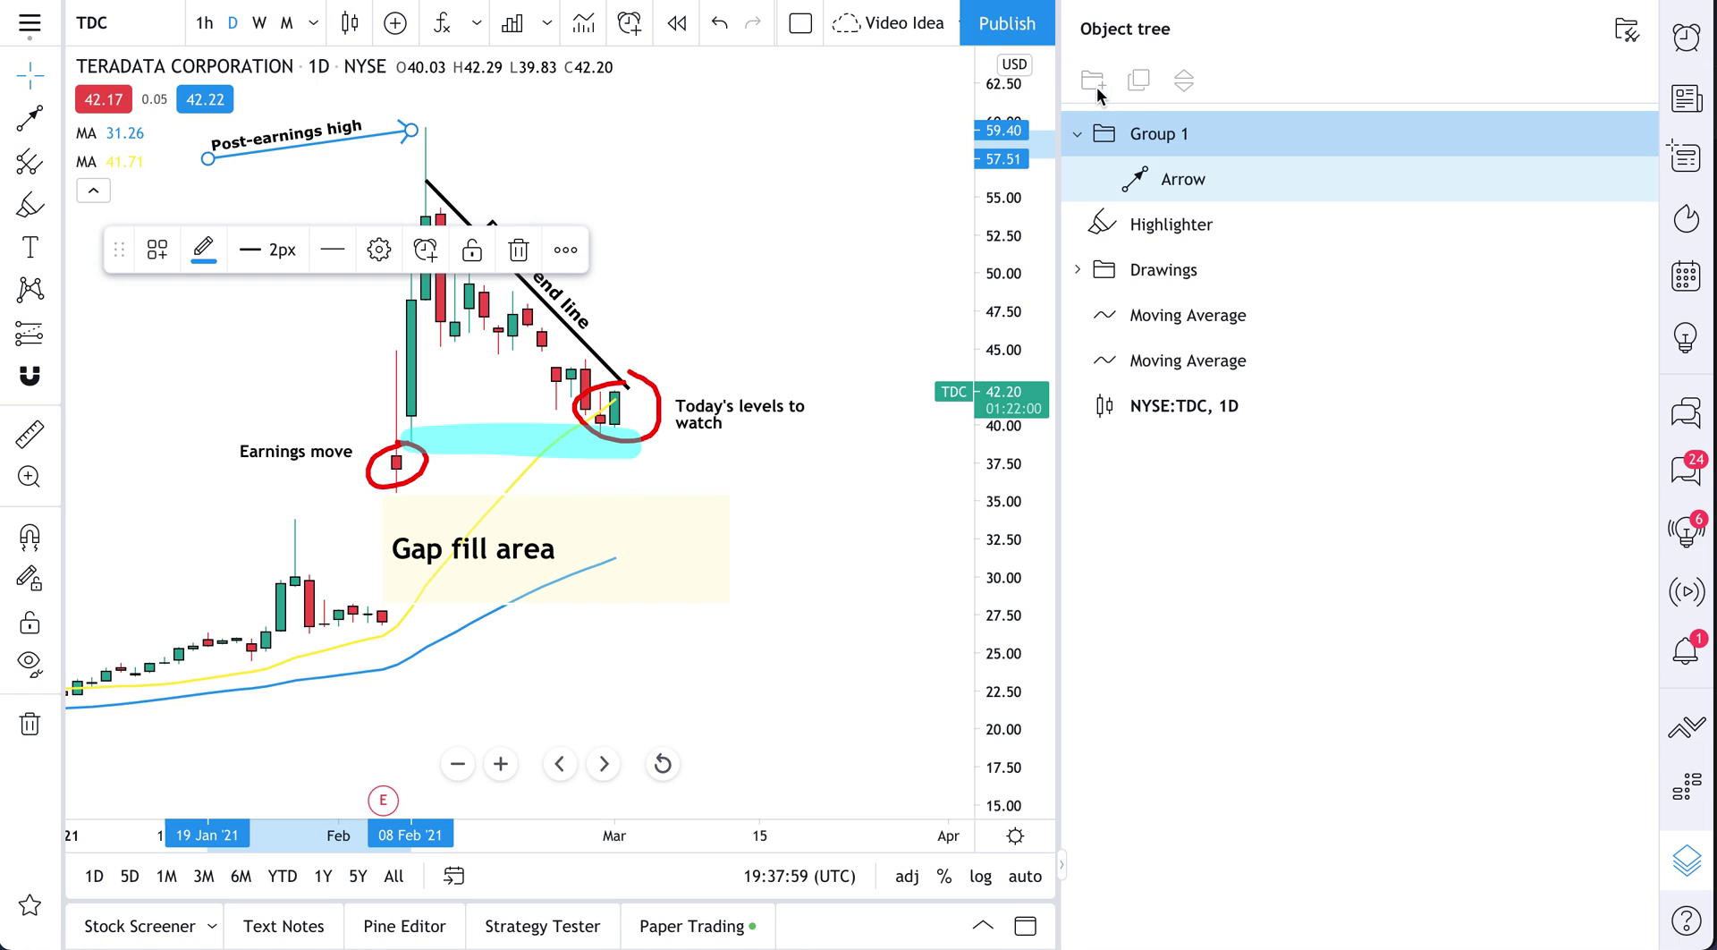
{"action": "double_click", "coordinate": [1174, 139]}
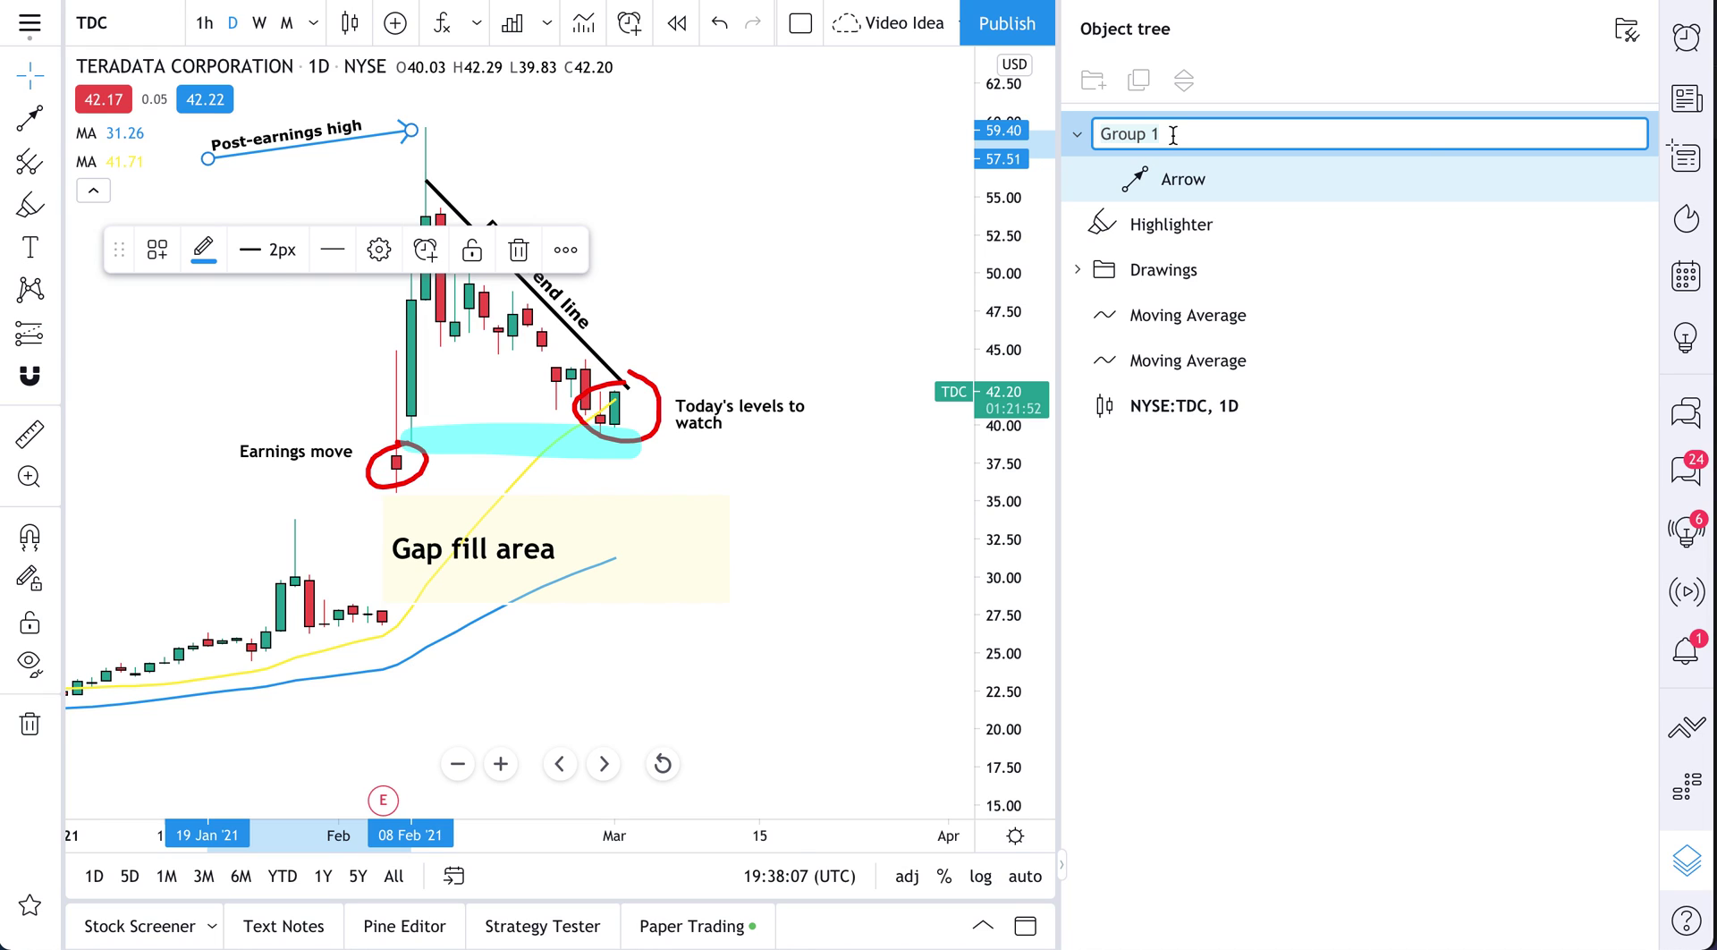
{"action": "type", "text": "Th"}
{"action": "type", "text": "ghs and Lows"}
{"action": "key", "text": "Return"}
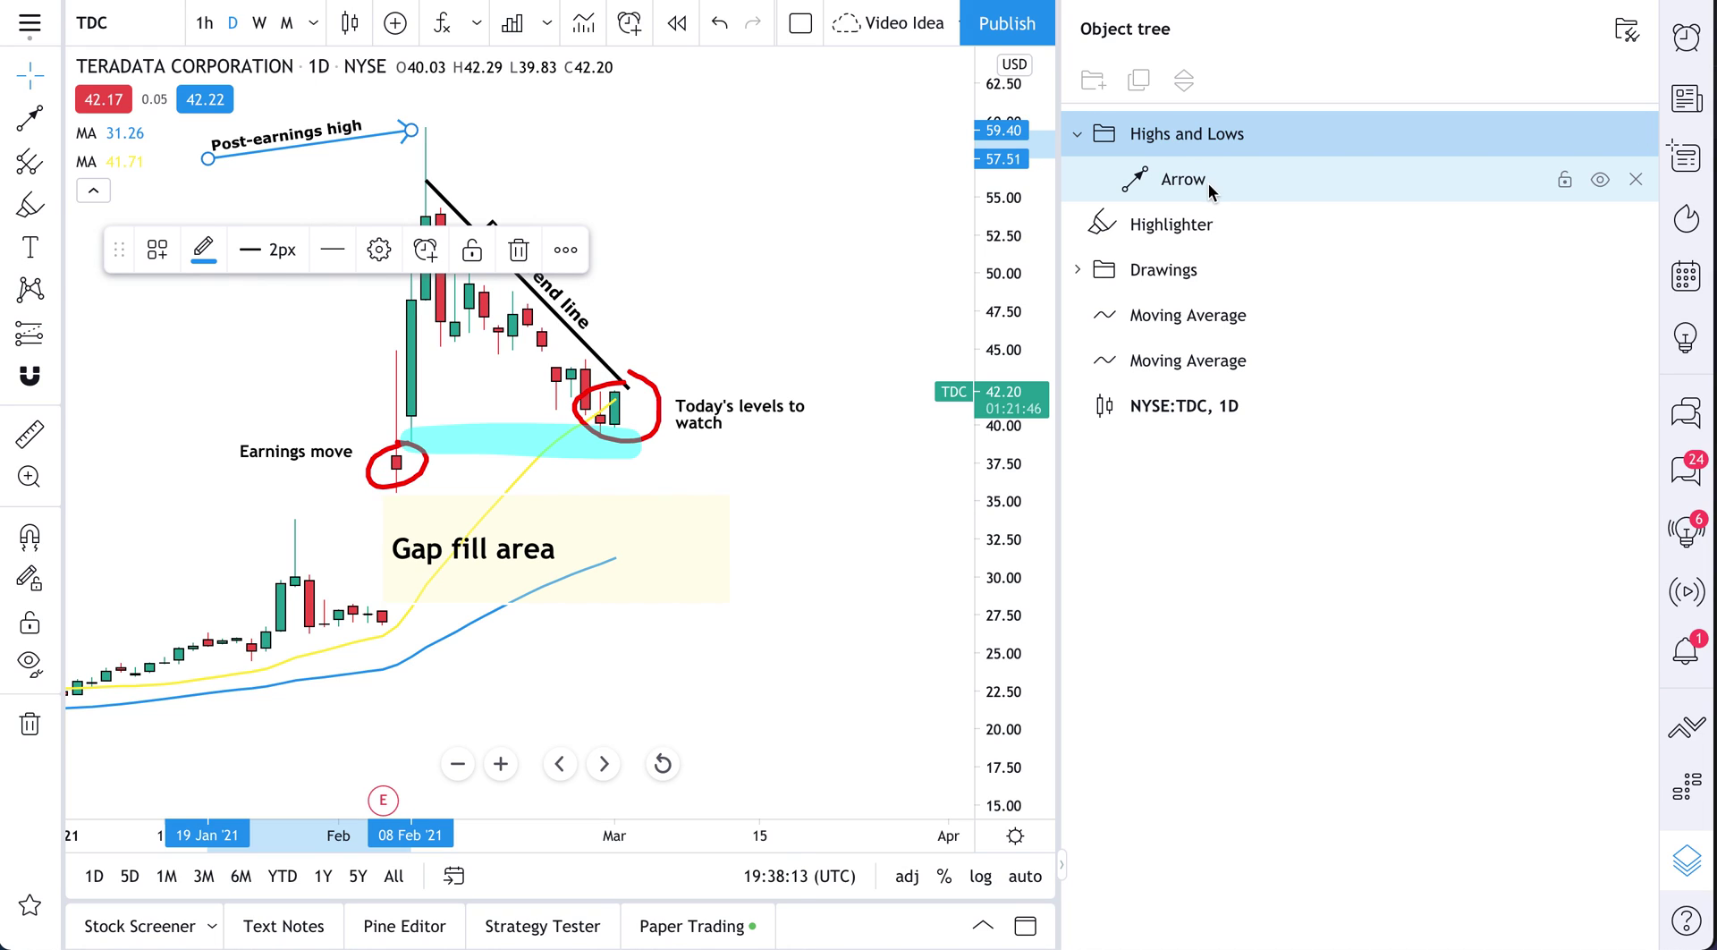
{"action": "left_click", "coordinate": [1174, 184]}
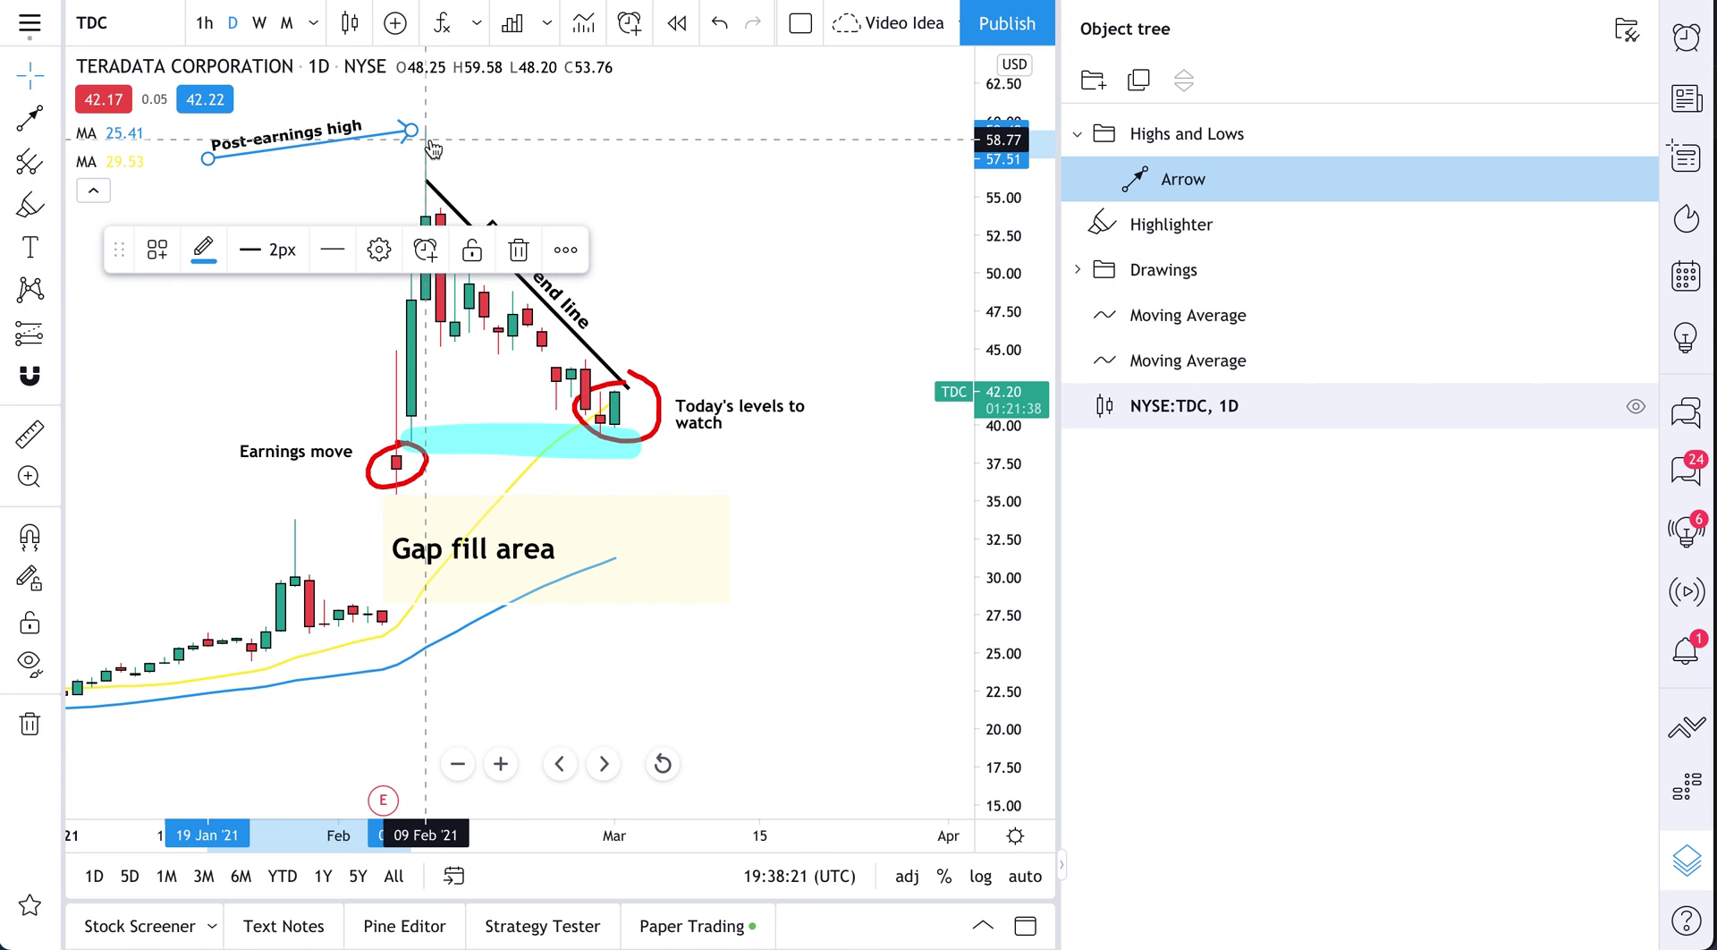
Draw a 'Post-earnings low' arrow to the earnings candle and extend its tail left
{"action": "left_click", "coordinate": [28, 119]}
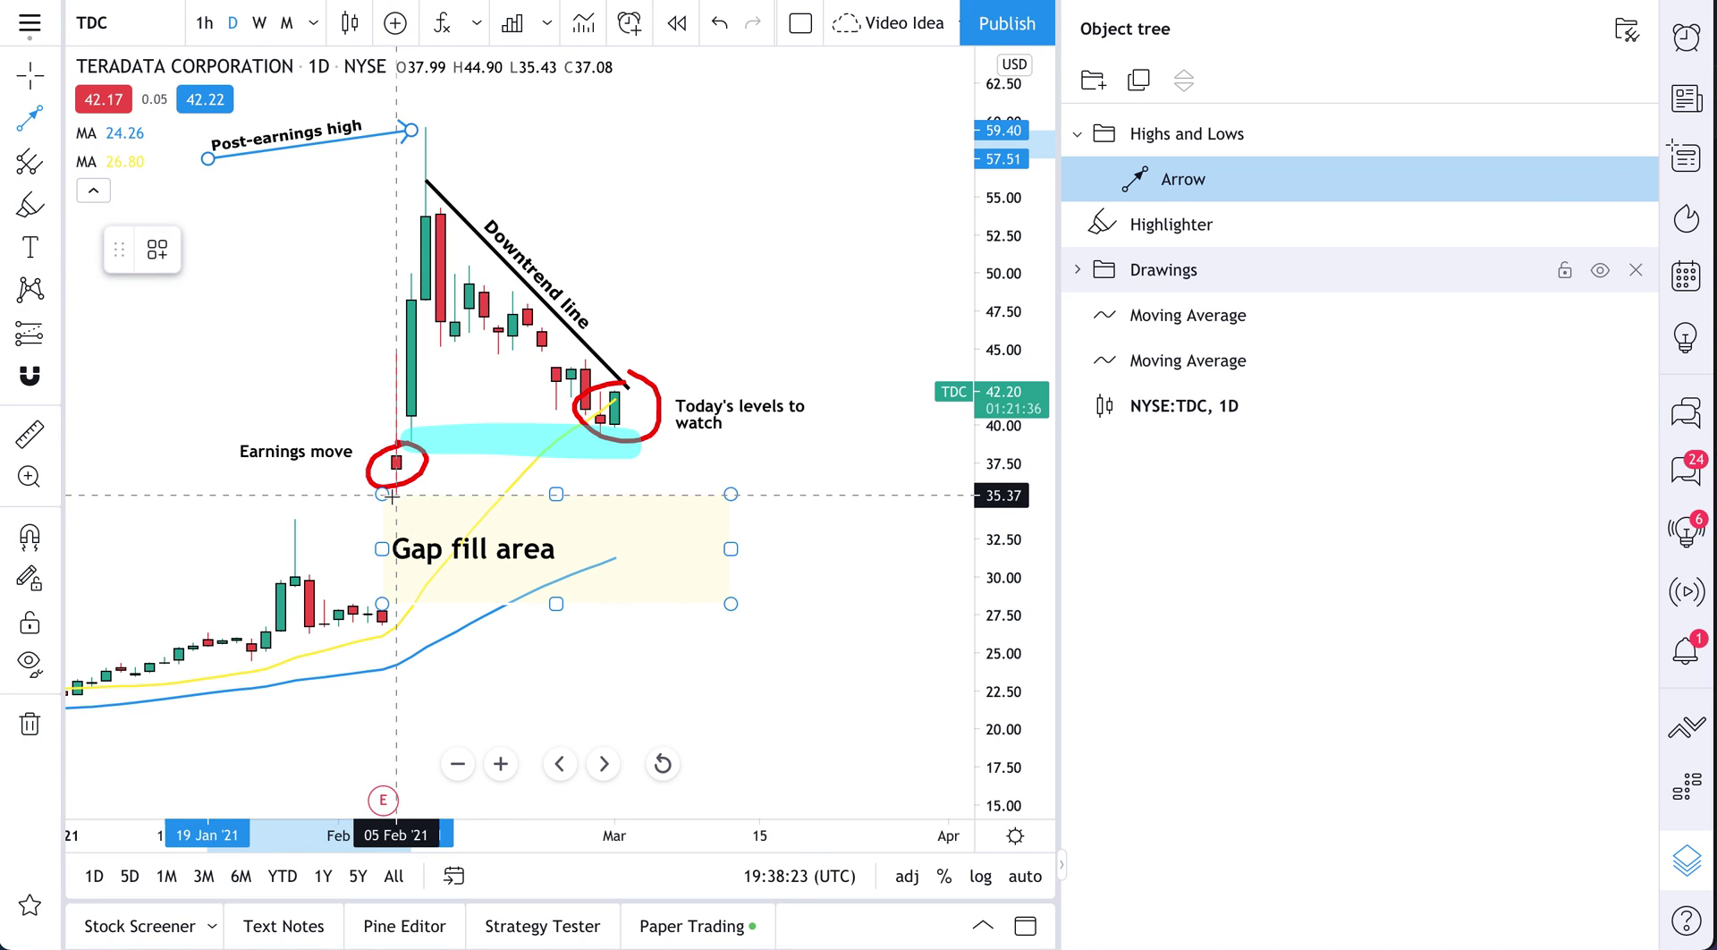
{"action": "left_click", "coordinate": [310, 523]}
{"action": "left_click", "coordinate": [383, 493]}
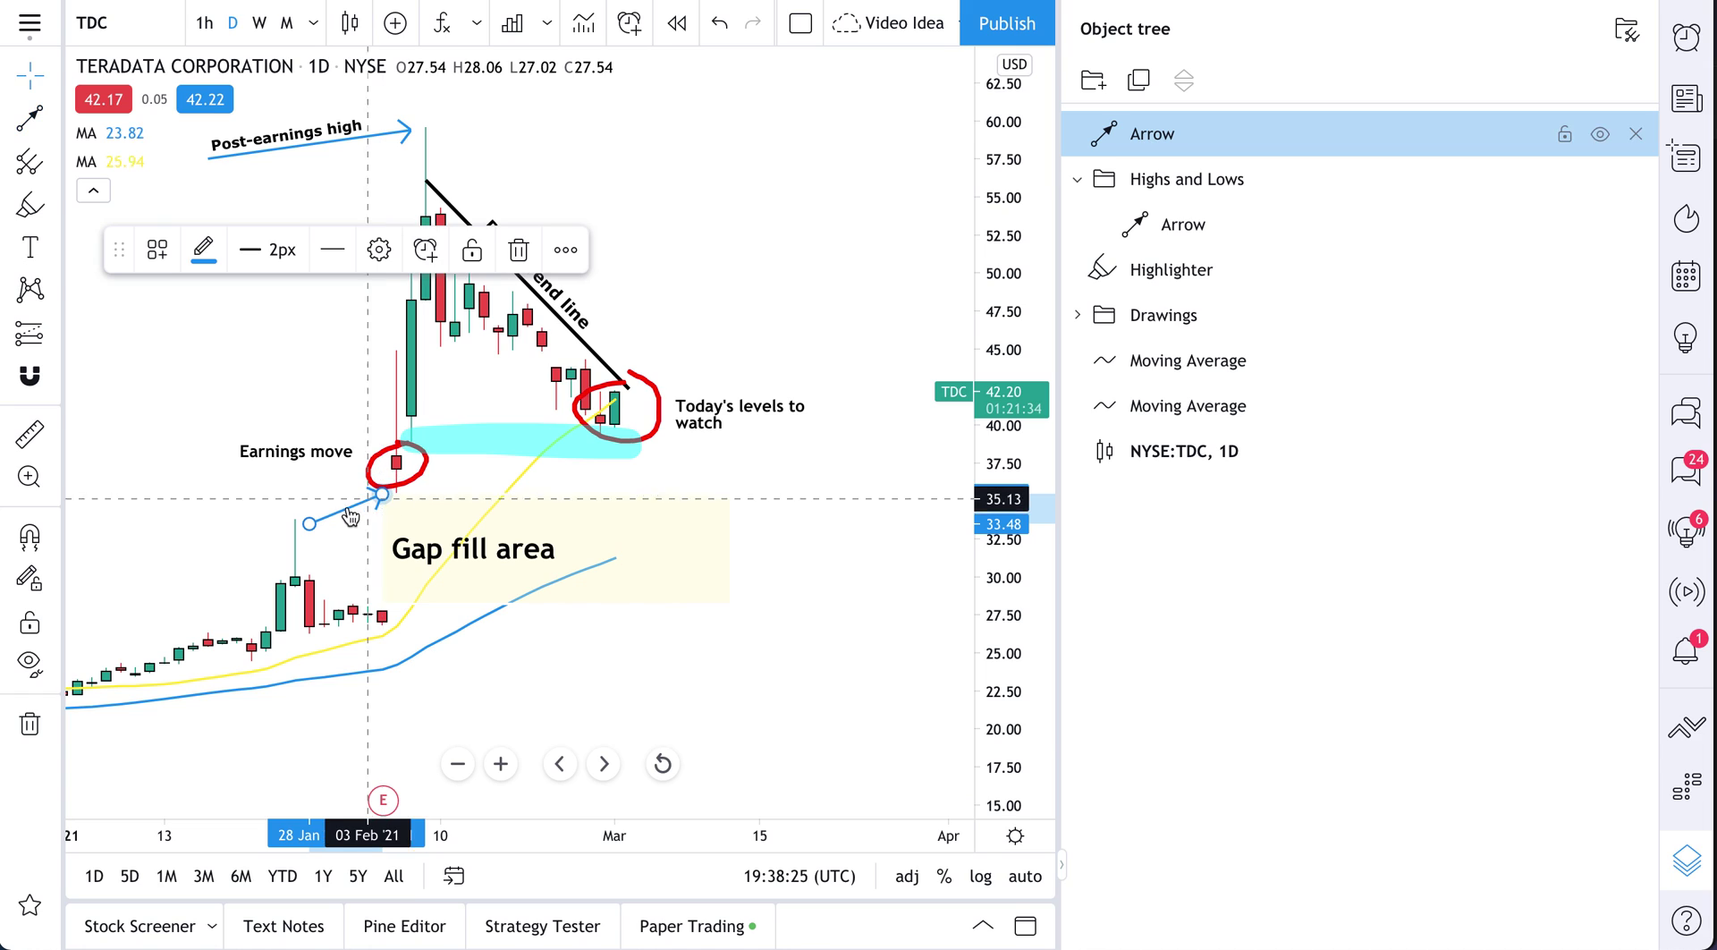
{"action": "double_click", "coordinate": [345, 509]}
{"action": "left_click", "coordinate": [747, 121]}
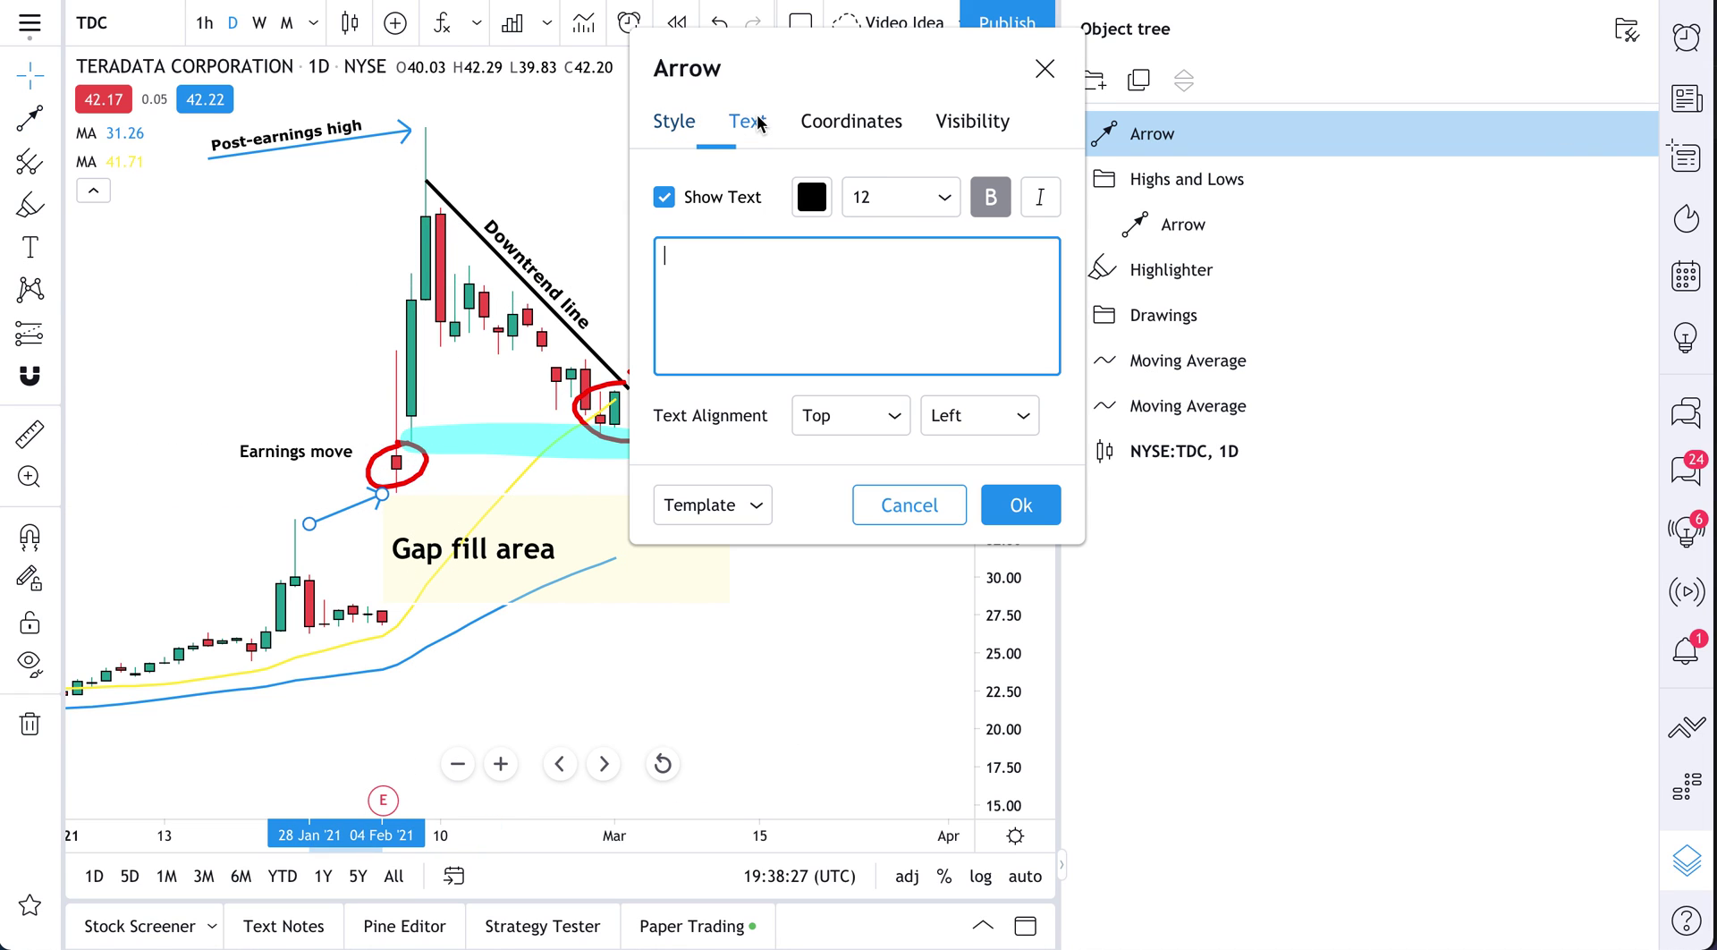
{"action": "type", "text": "Post-earnings l"}
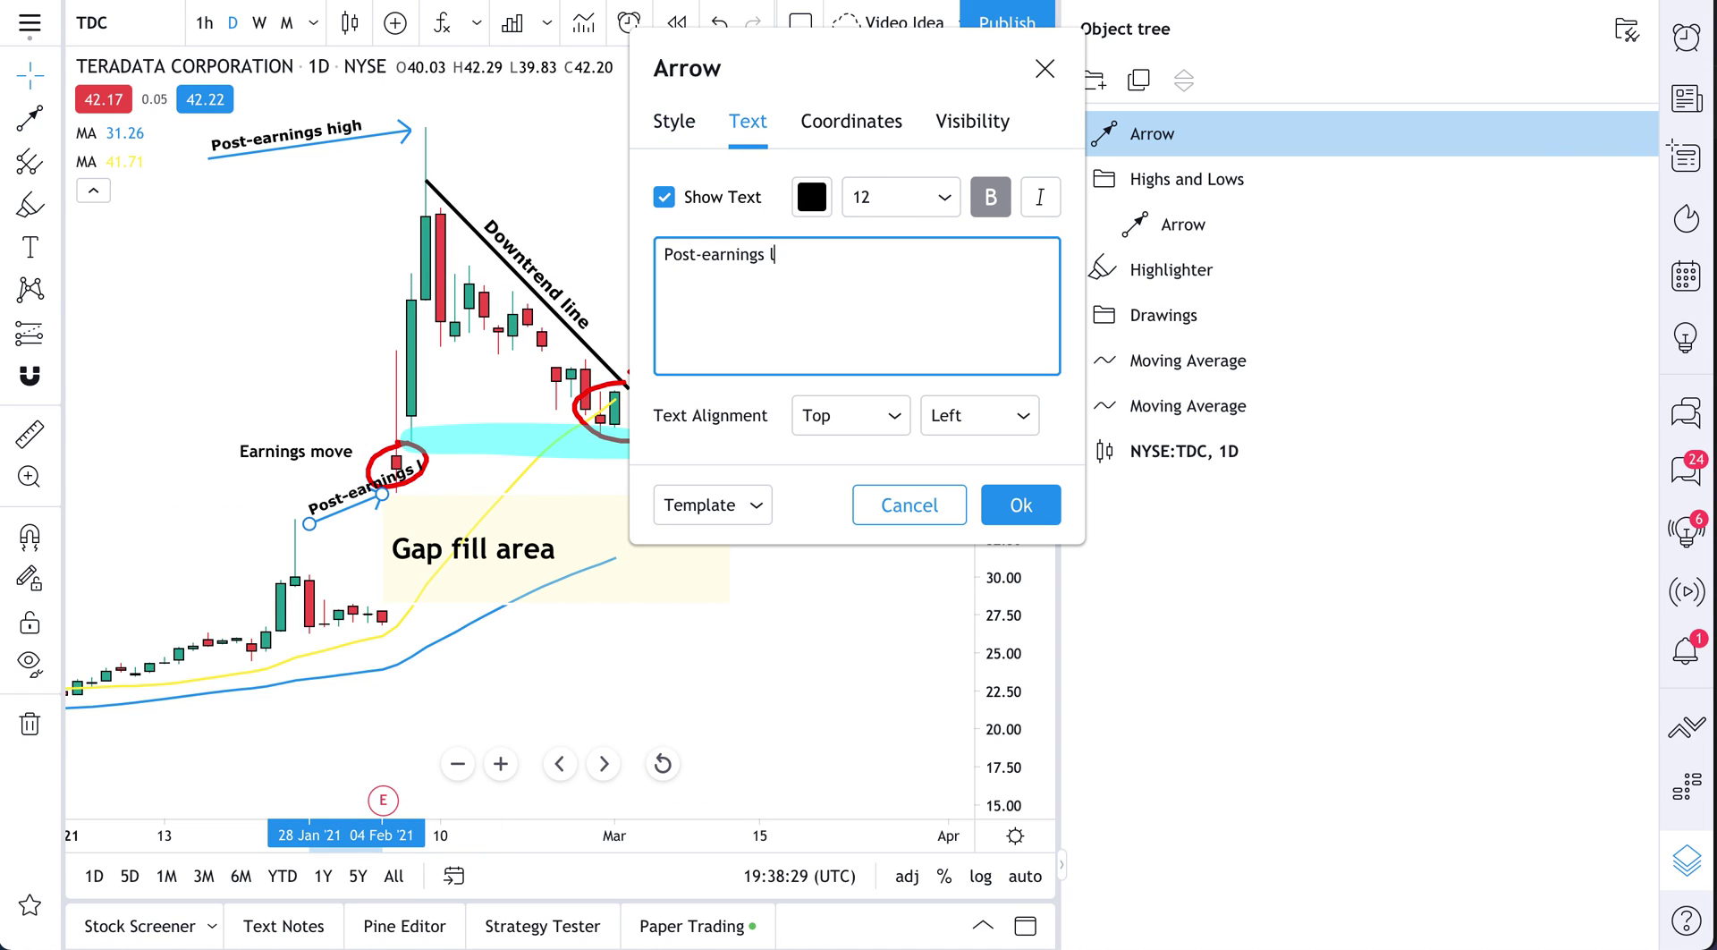
{"action": "type", "text": "ow"}
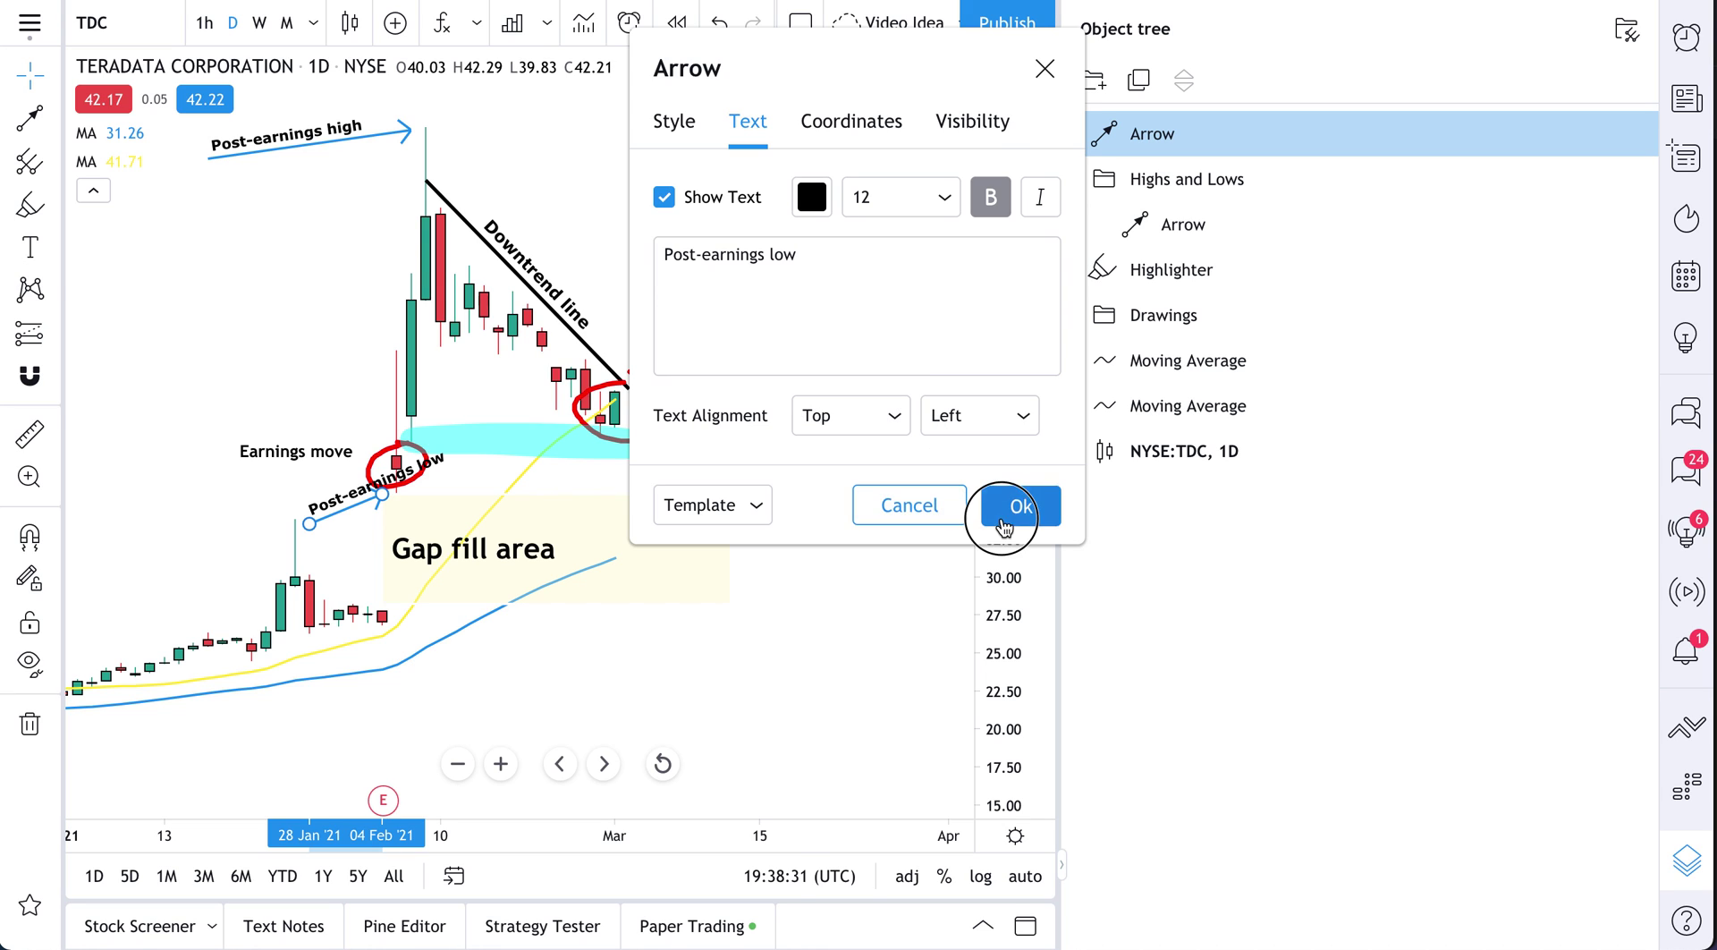
{"action": "left_click", "coordinate": [1011, 507]}
{"action": "left_click_drag", "start_coordinate": [198, 537], "coordinate": [159, 542]}
{"action": "left_click", "coordinate": [213, 602]}
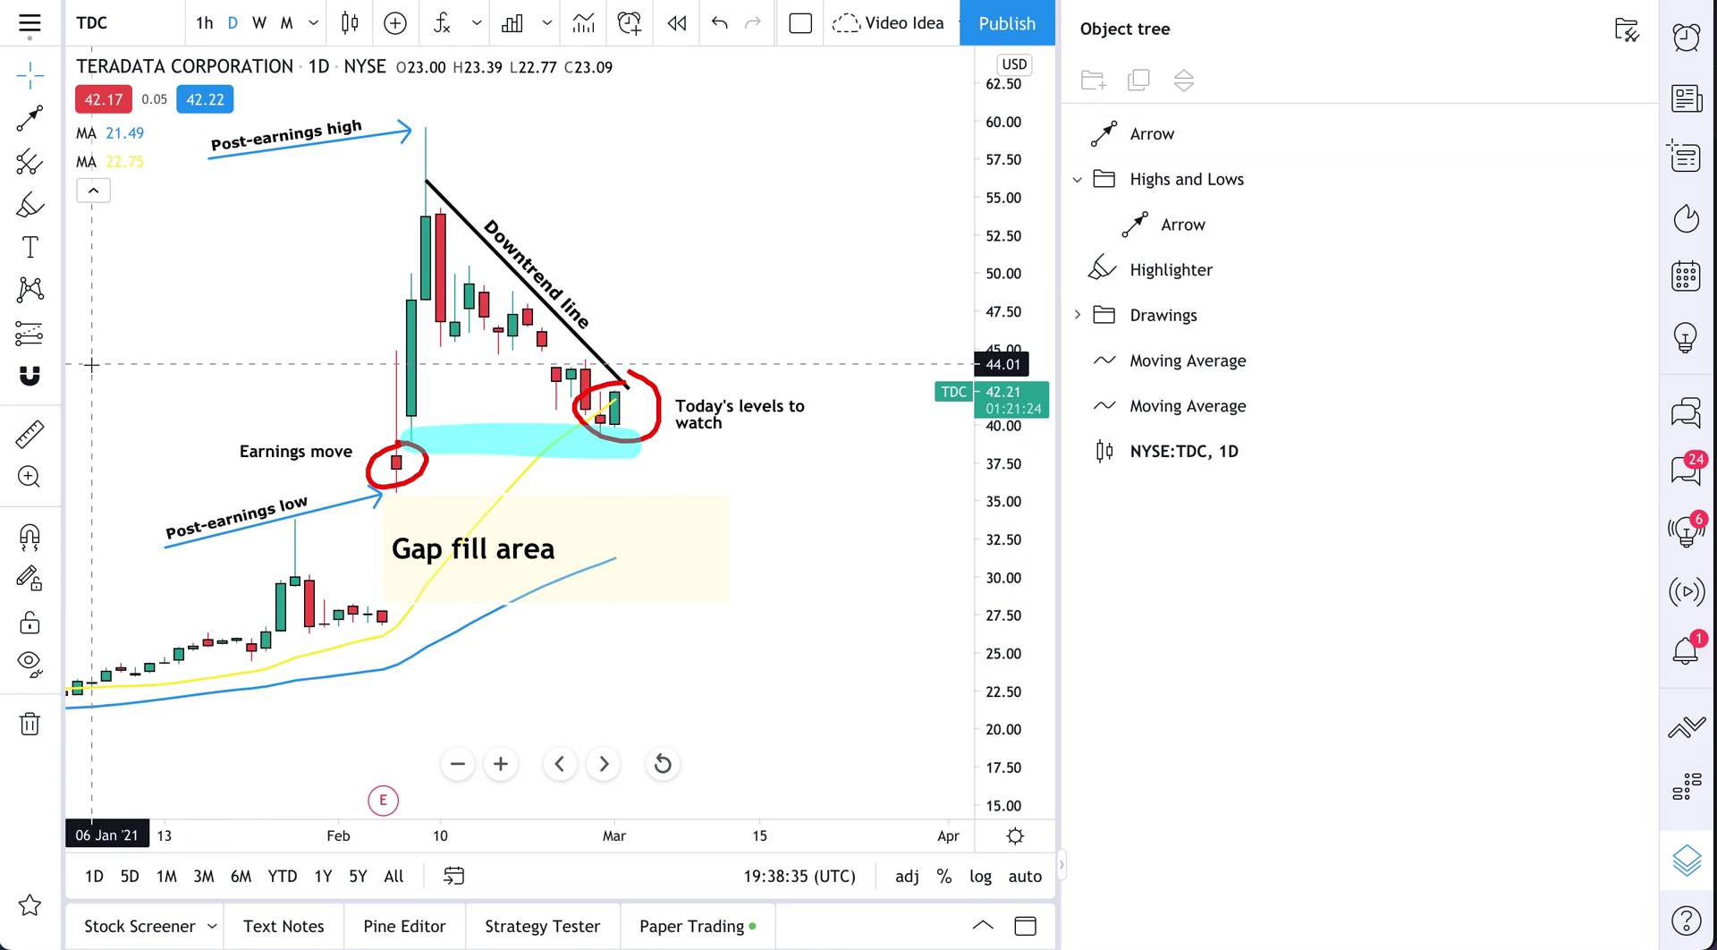
Draw a right-aligned 'Post-earnings downtrend' arrow to the downtrend line's end, lengthened upward-right
{"action": "left_click", "coordinate": [27, 119]}
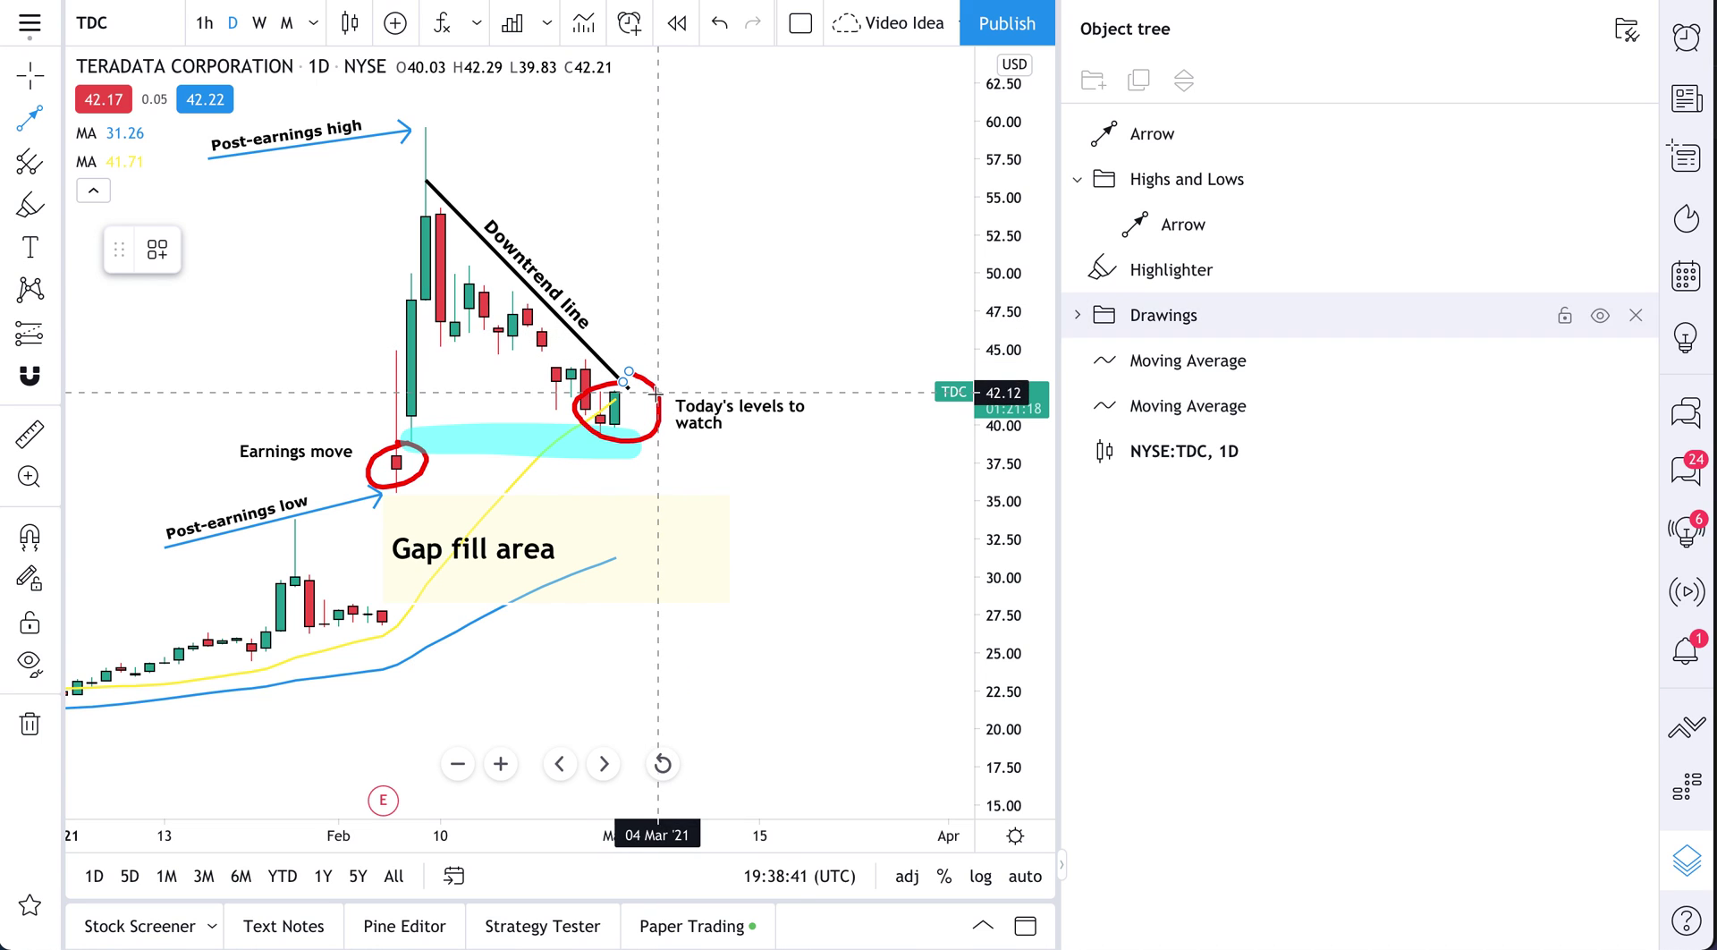
{"action": "left_click", "coordinate": [731, 287]}
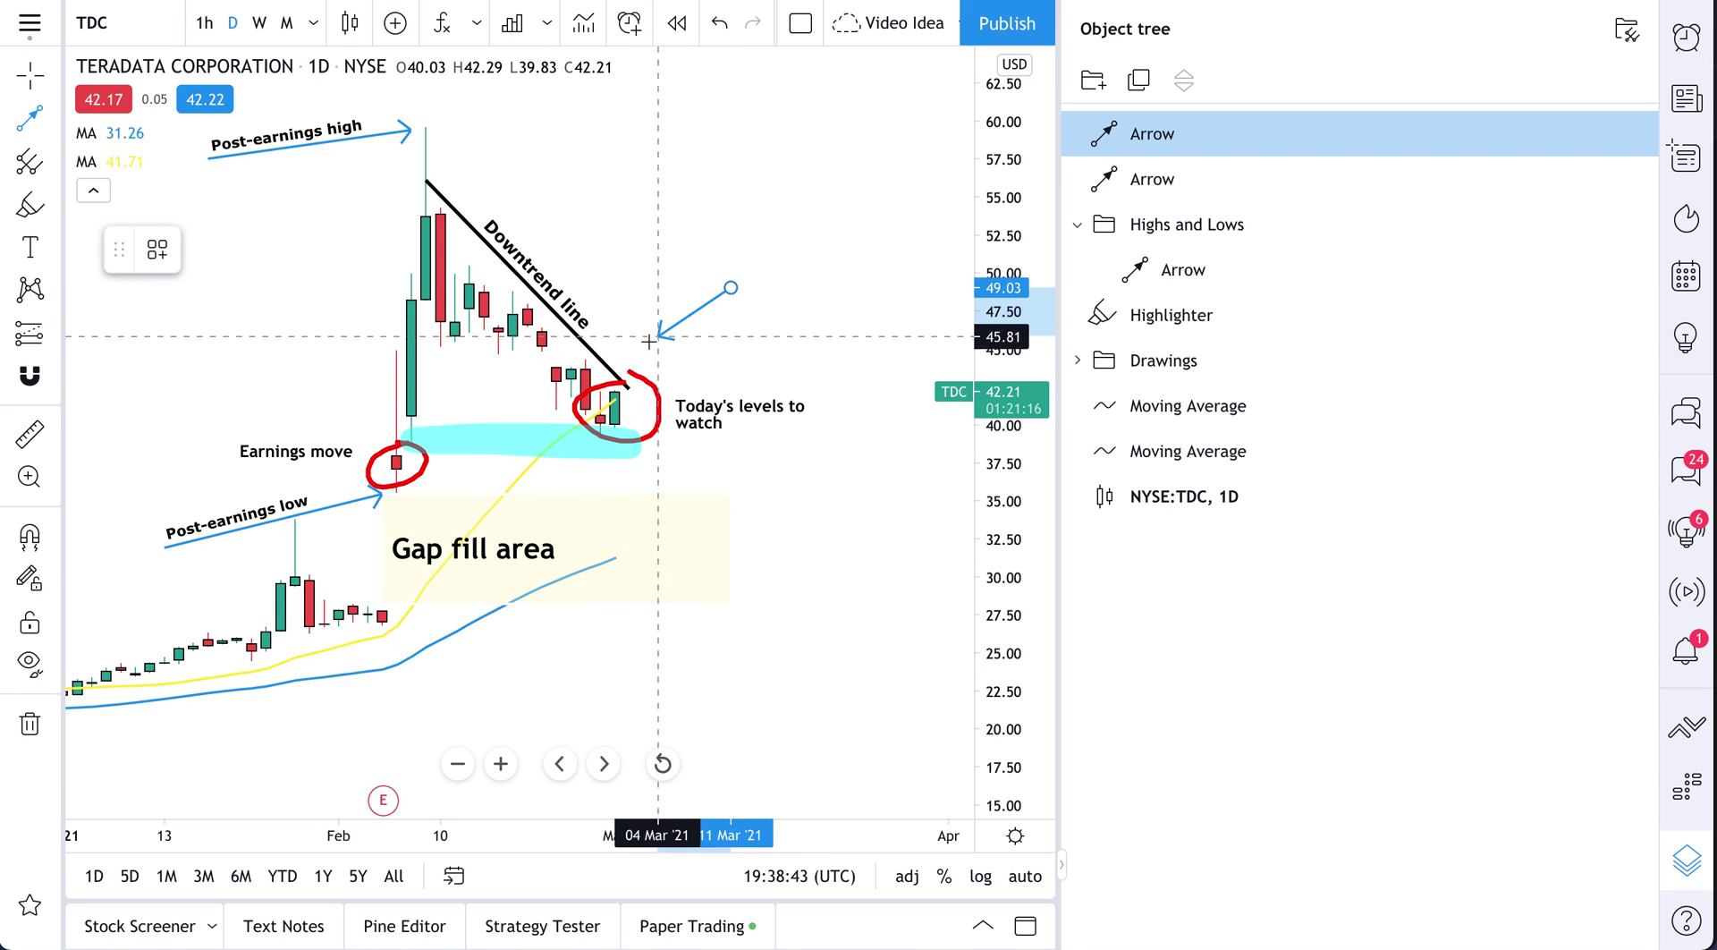
{"action": "left_click", "coordinate": [624, 352]}
{"action": "double_click", "coordinate": [624, 352]}
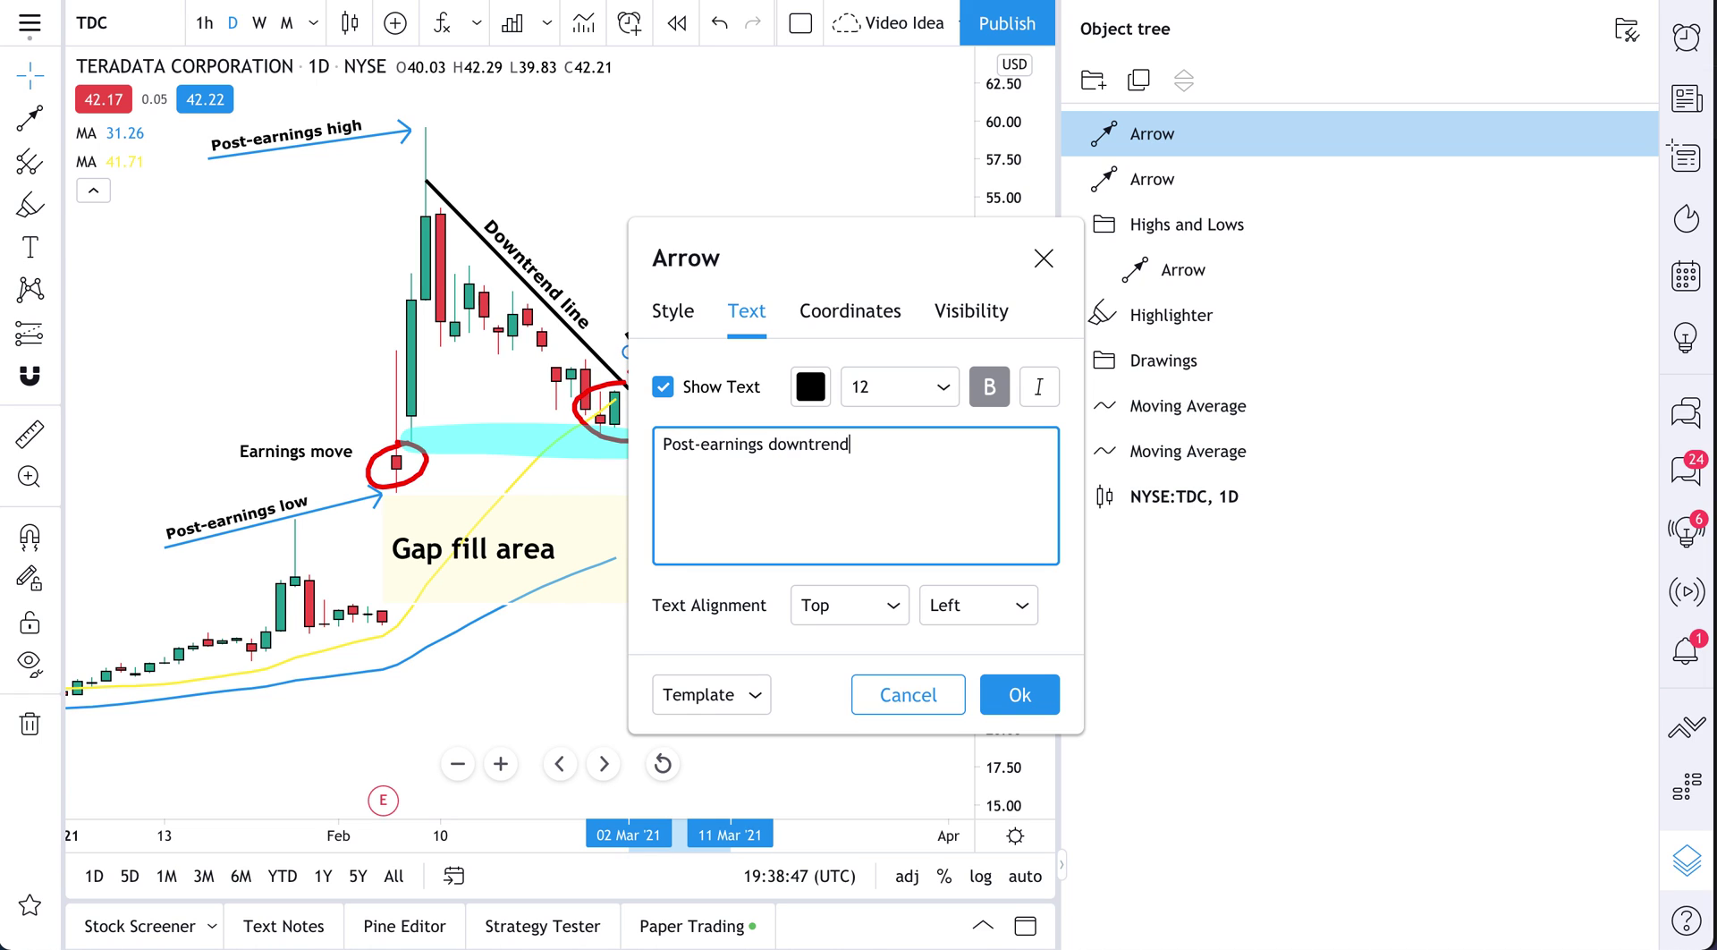
{"action": "left_click", "coordinate": [1019, 696]}
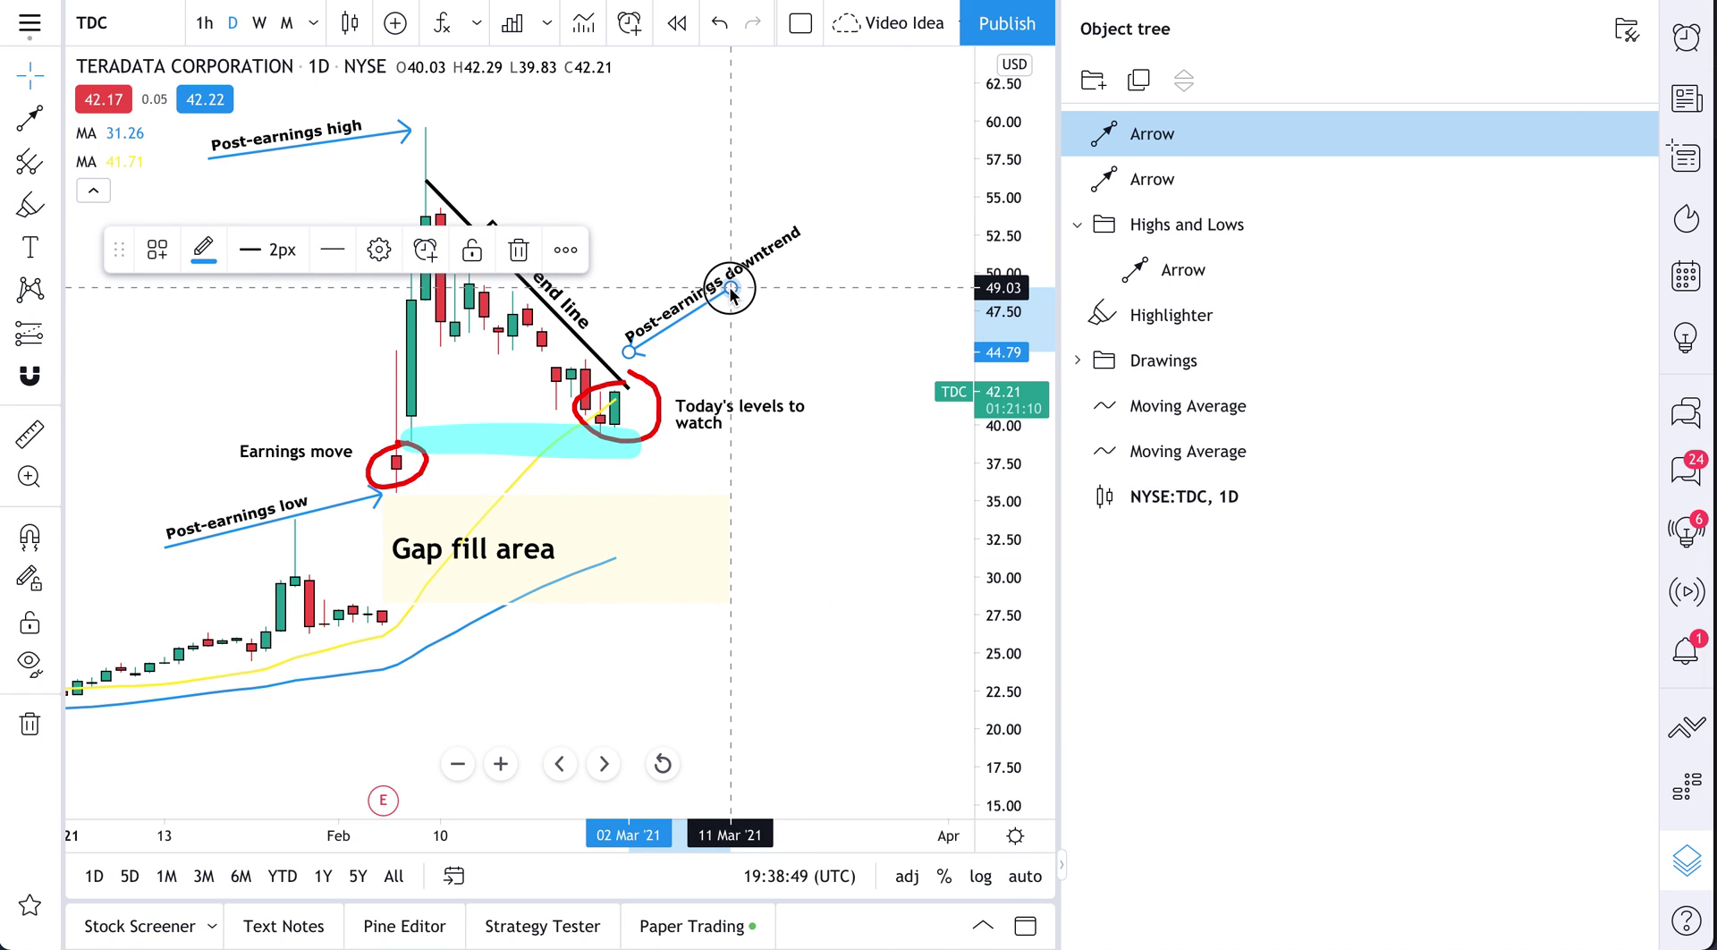
{"action": "left_click_drag", "start_coordinate": [730, 291], "coordinate": [862, 217]}
{"action": "double_click", "coordinate": [767, 255]}
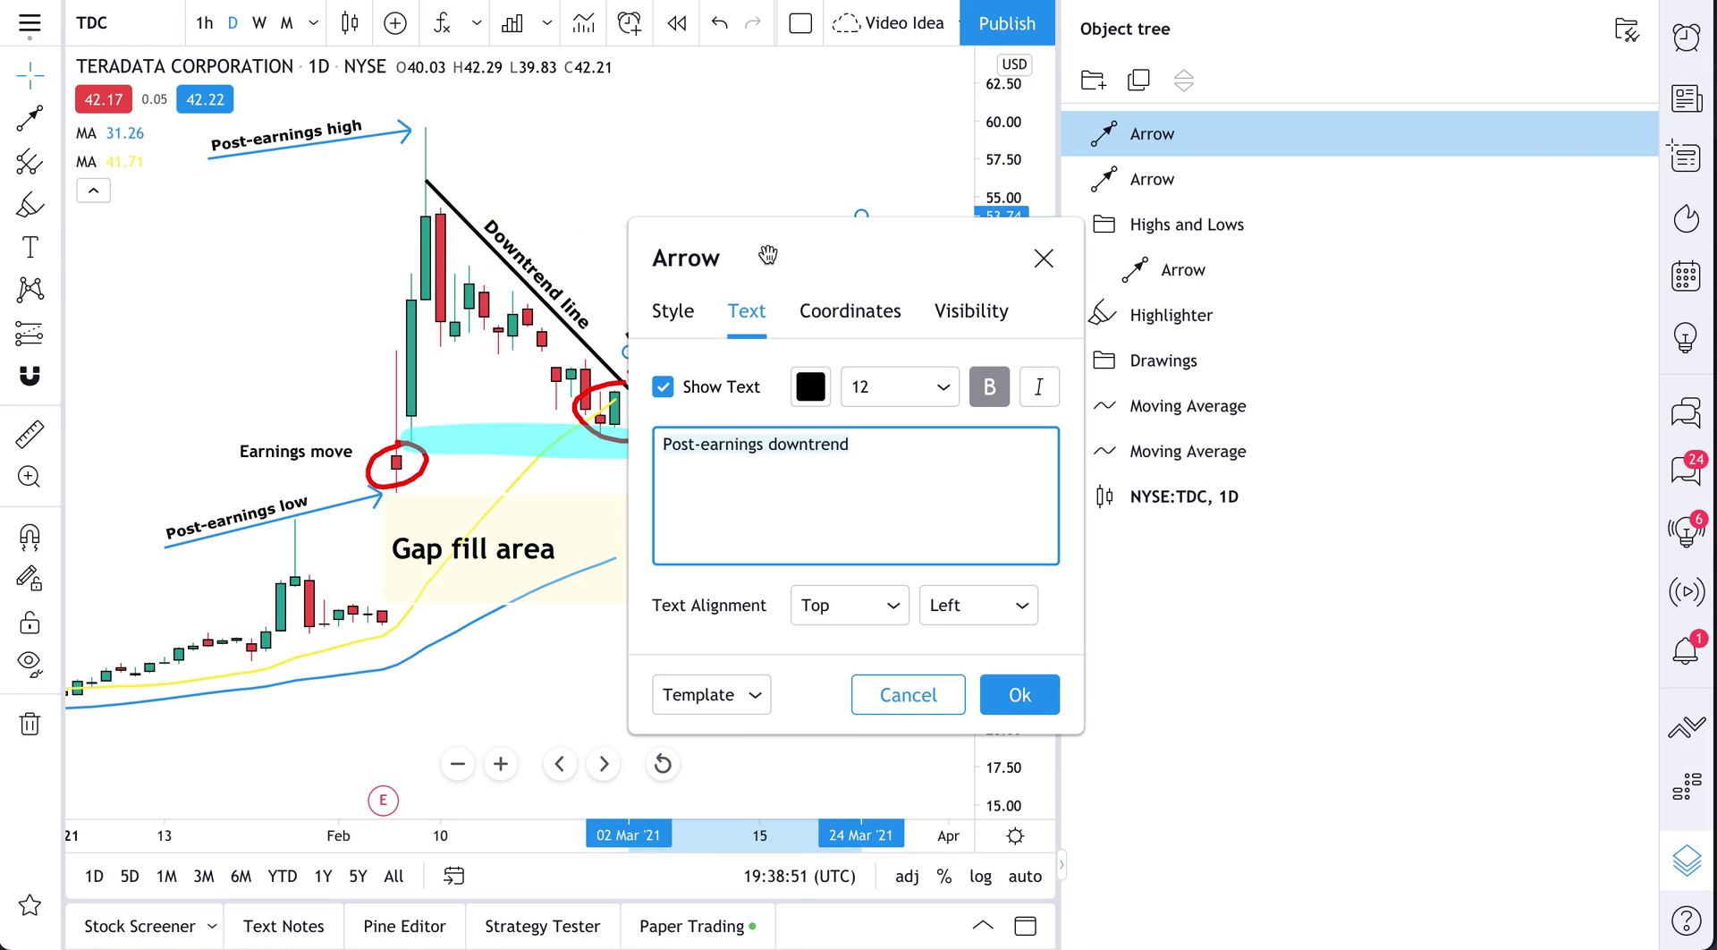
{"action": "left_click", "coordinate": [954, 609]}
{"action": "left_click", "coordinate": [949, 721]}
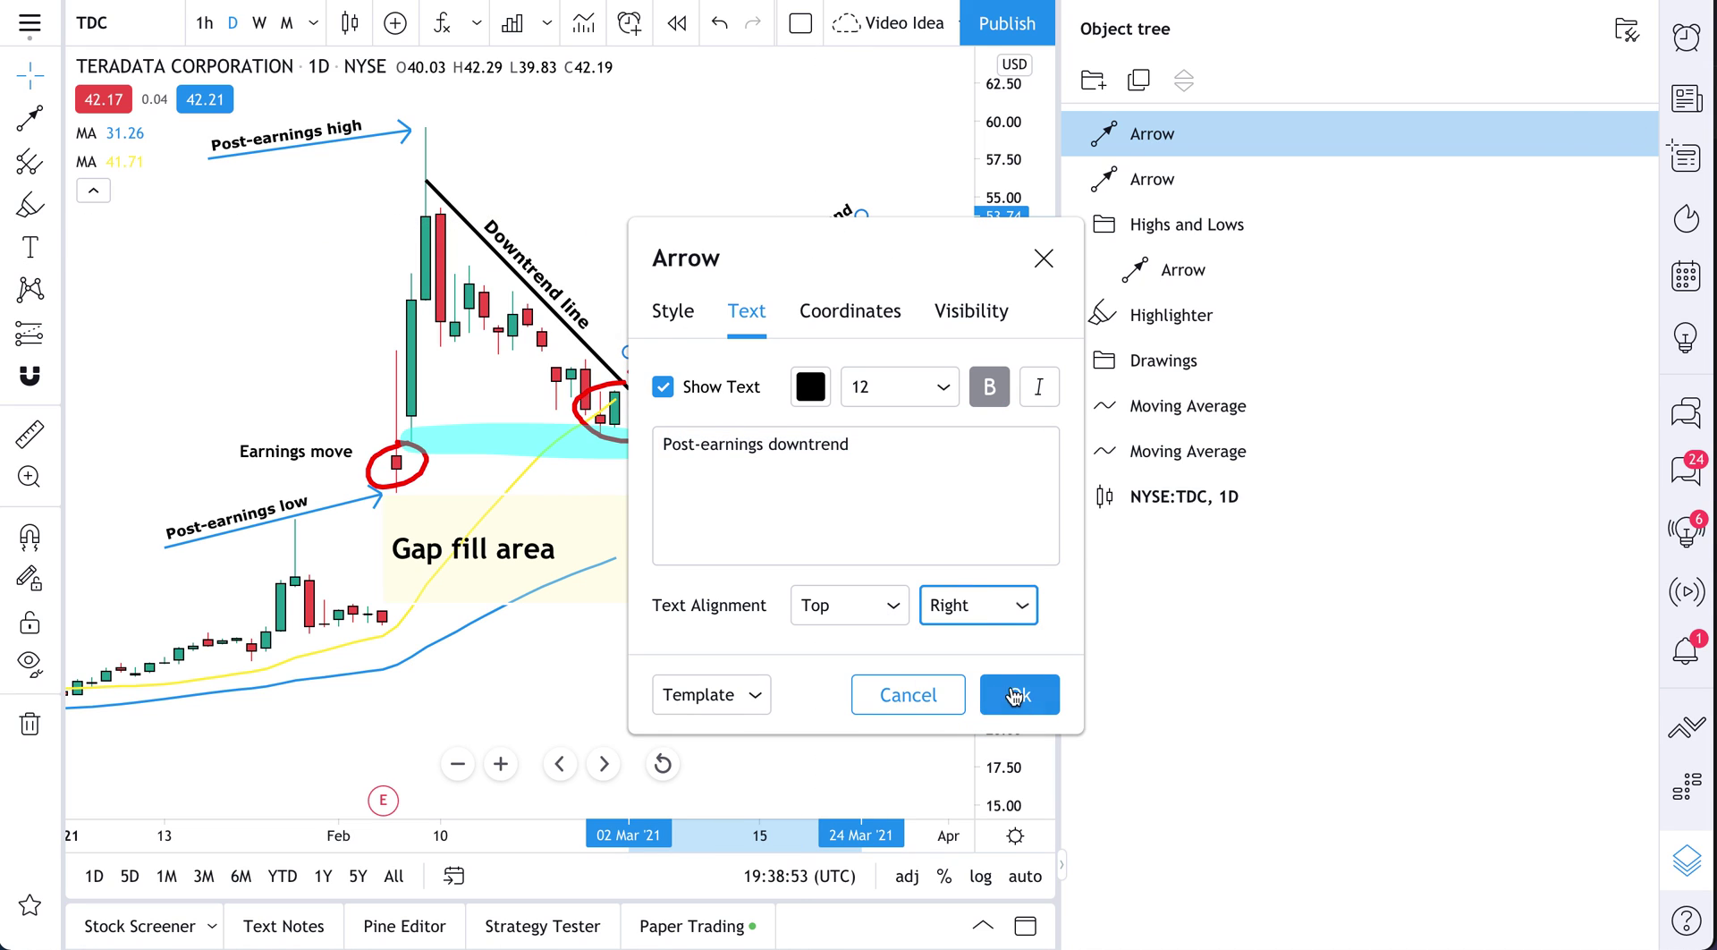
{"action": "left_click", "coordinate": [1019, 695]}
{"action": "left_click", "coordinate": [808, 625]}
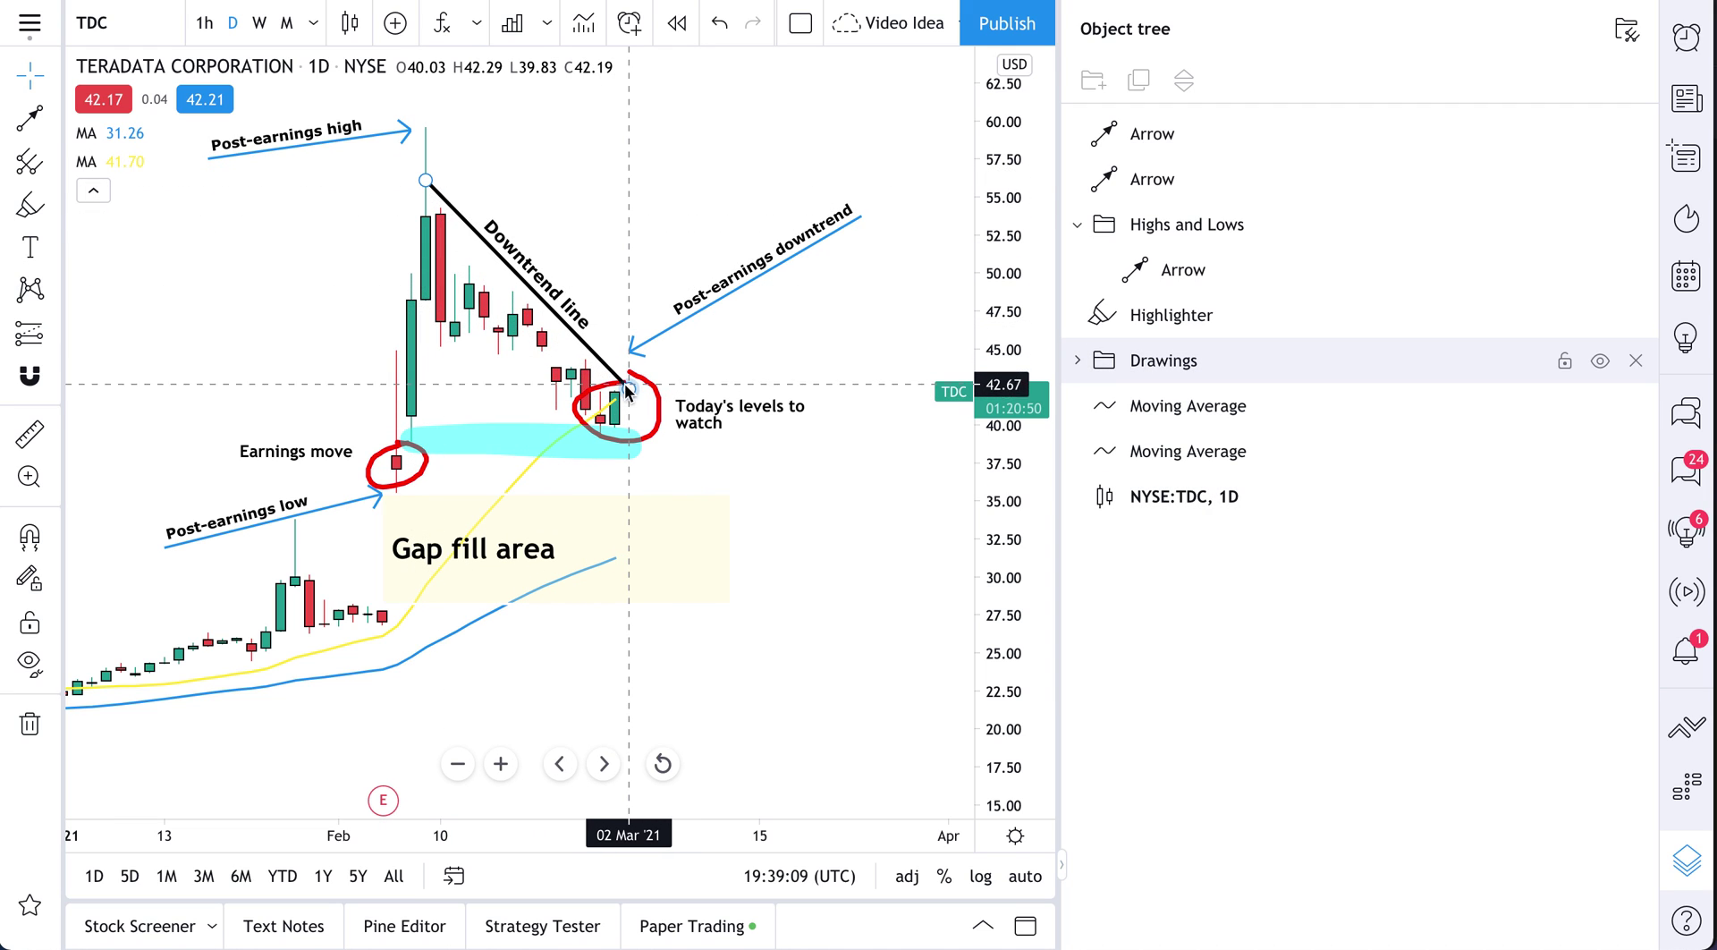
Lower the downtrend line's end and move both new arrows into Highs and Lows
{"action": "left_click_drag", "start_coordinate": [629, 390], "coordinate": [629, 400]}
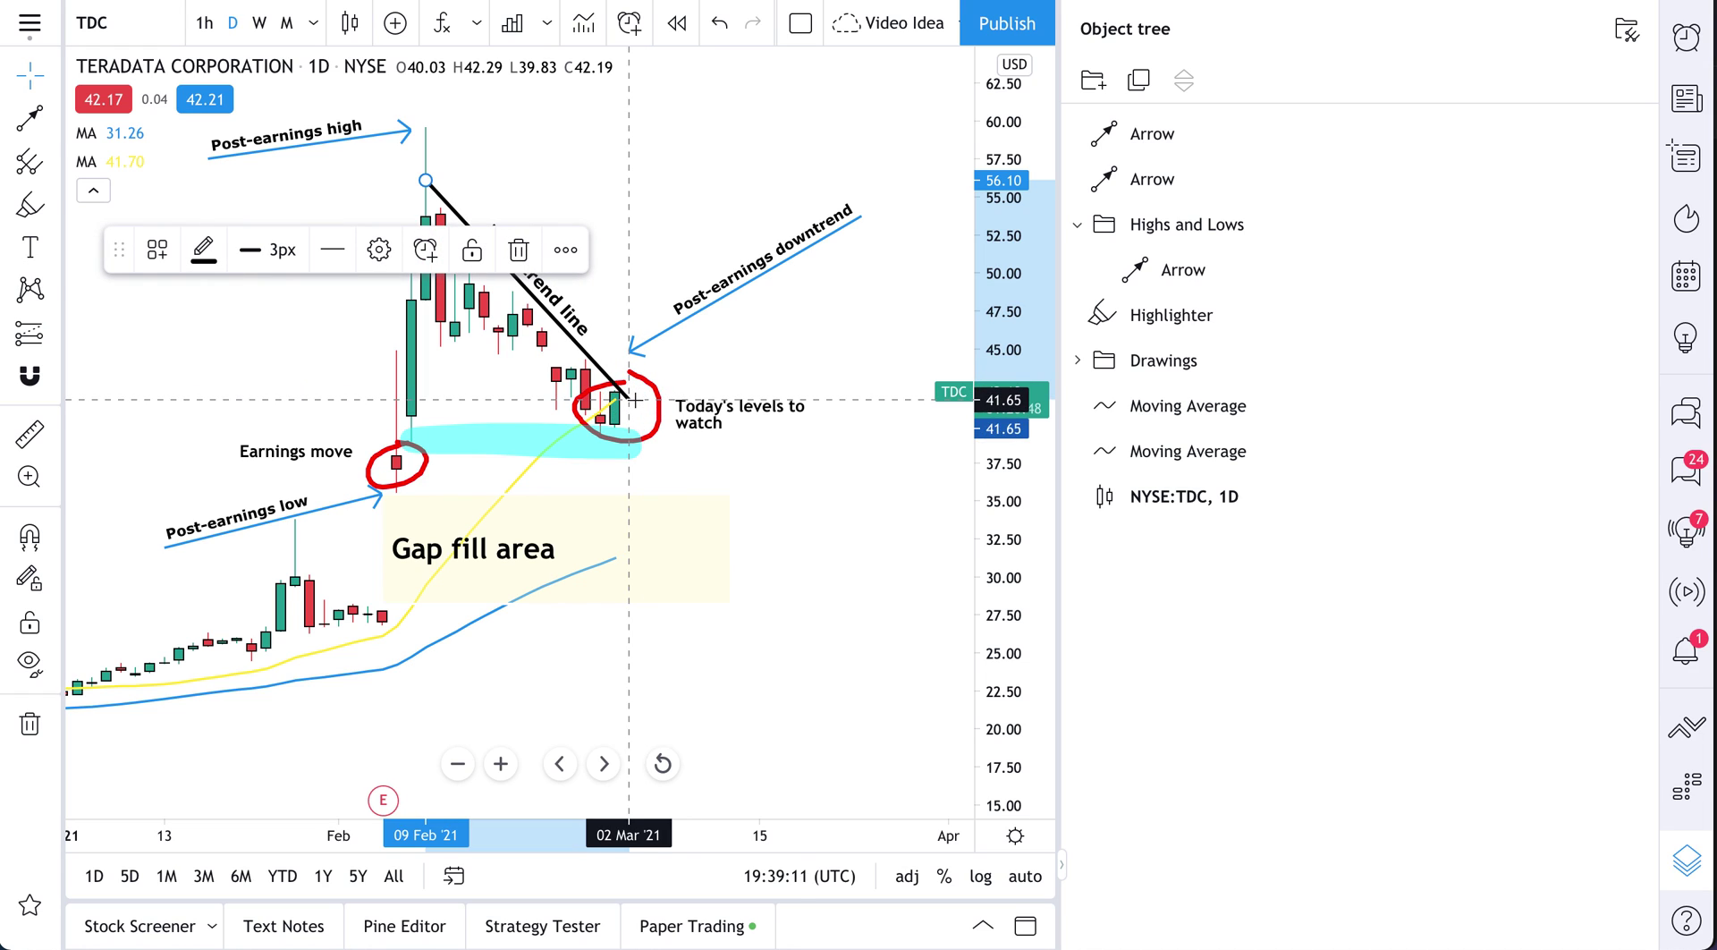
{"action": "left_click", "coordinate": [1215, 137]}
{"action": "left_click", "coordinate": [1183, 170]}
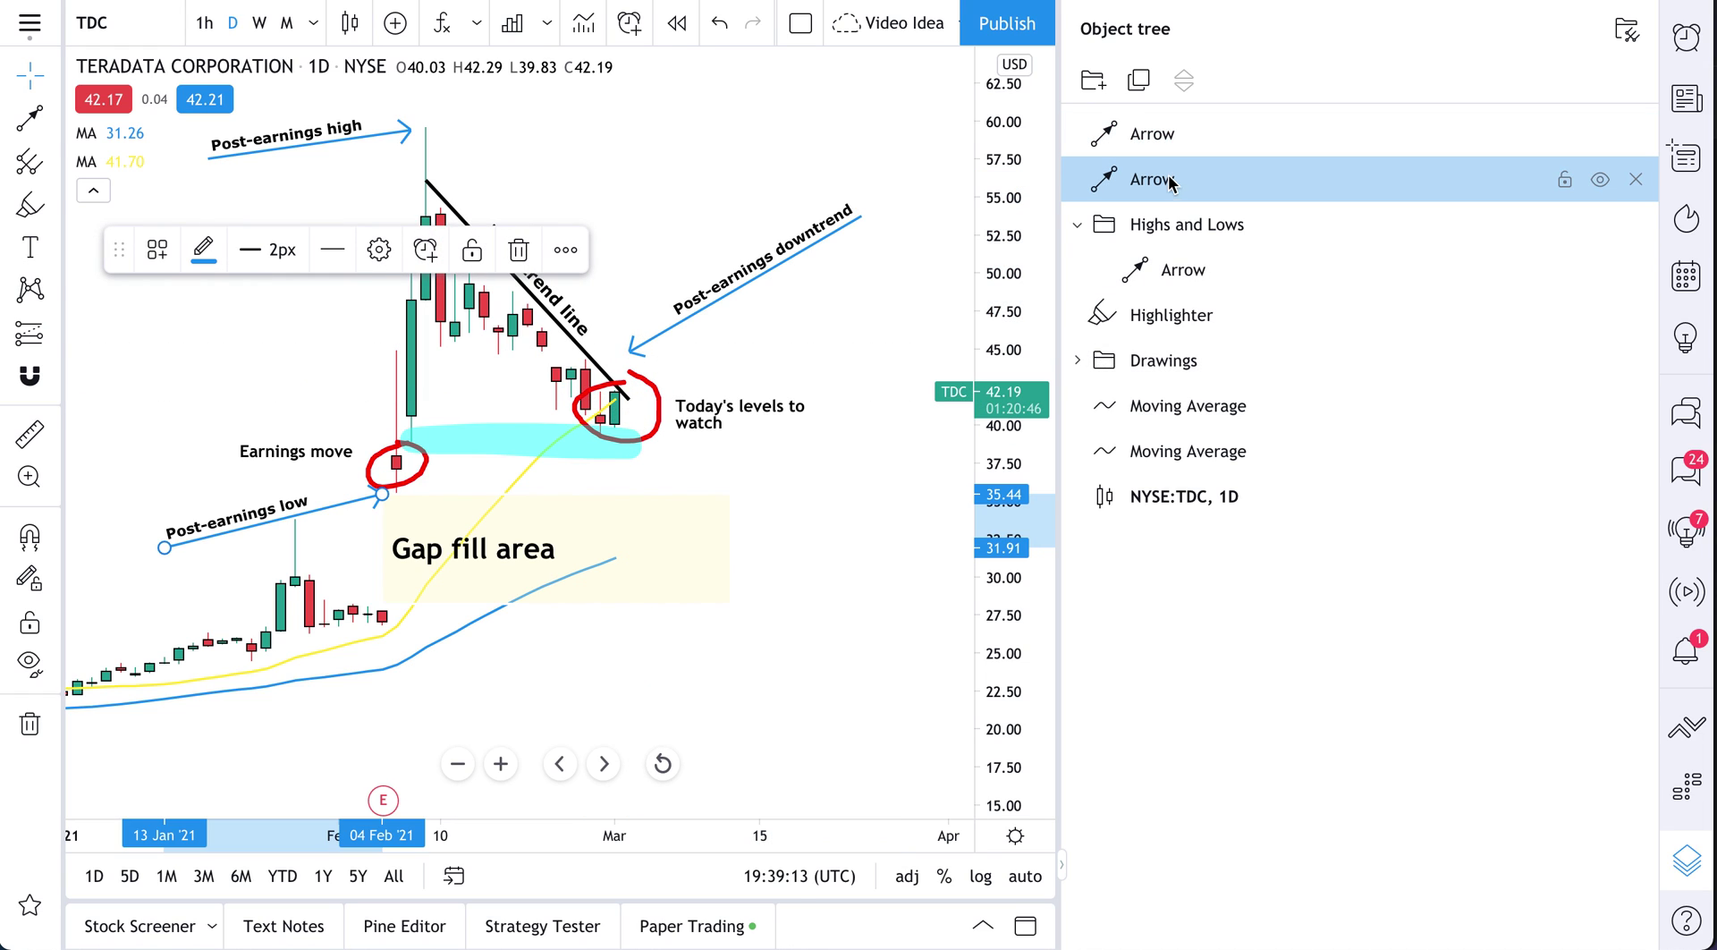
{"action": "left_click", "coordinate": [1168, 147]}
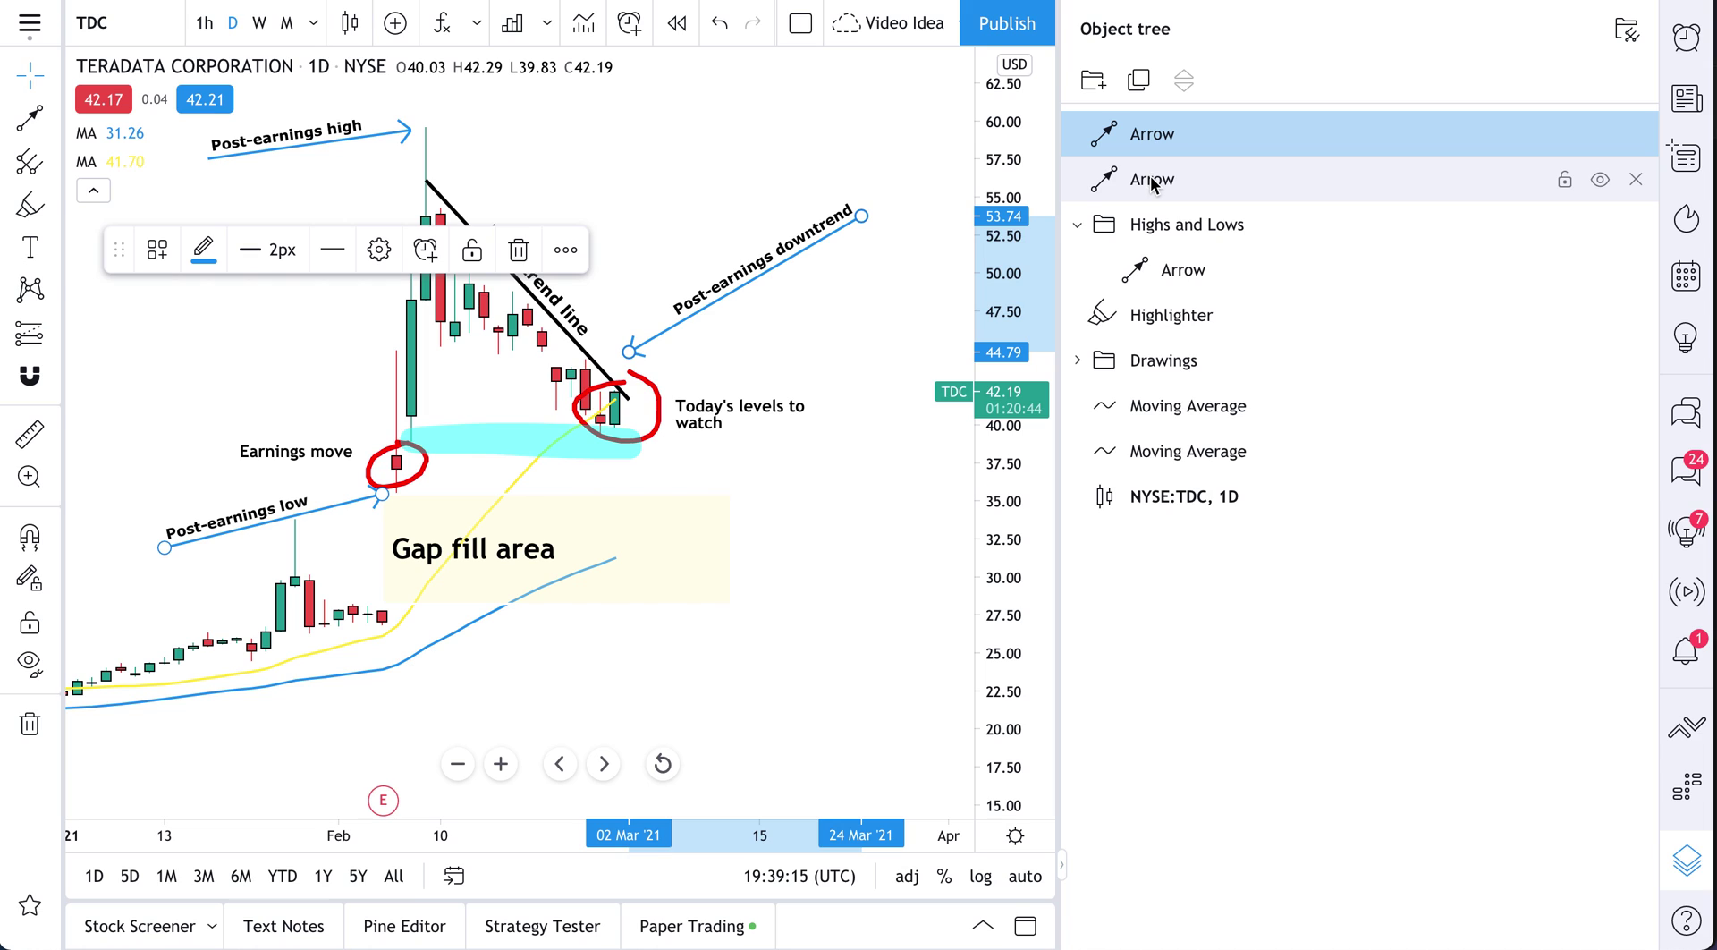
{"action": "left_click", "coordinate": [1152, 183], "text": "ctrl"}
{"action": "left_click_drag", "start_coordinate": [1143, 144], "coordinate": [1239, 258]}
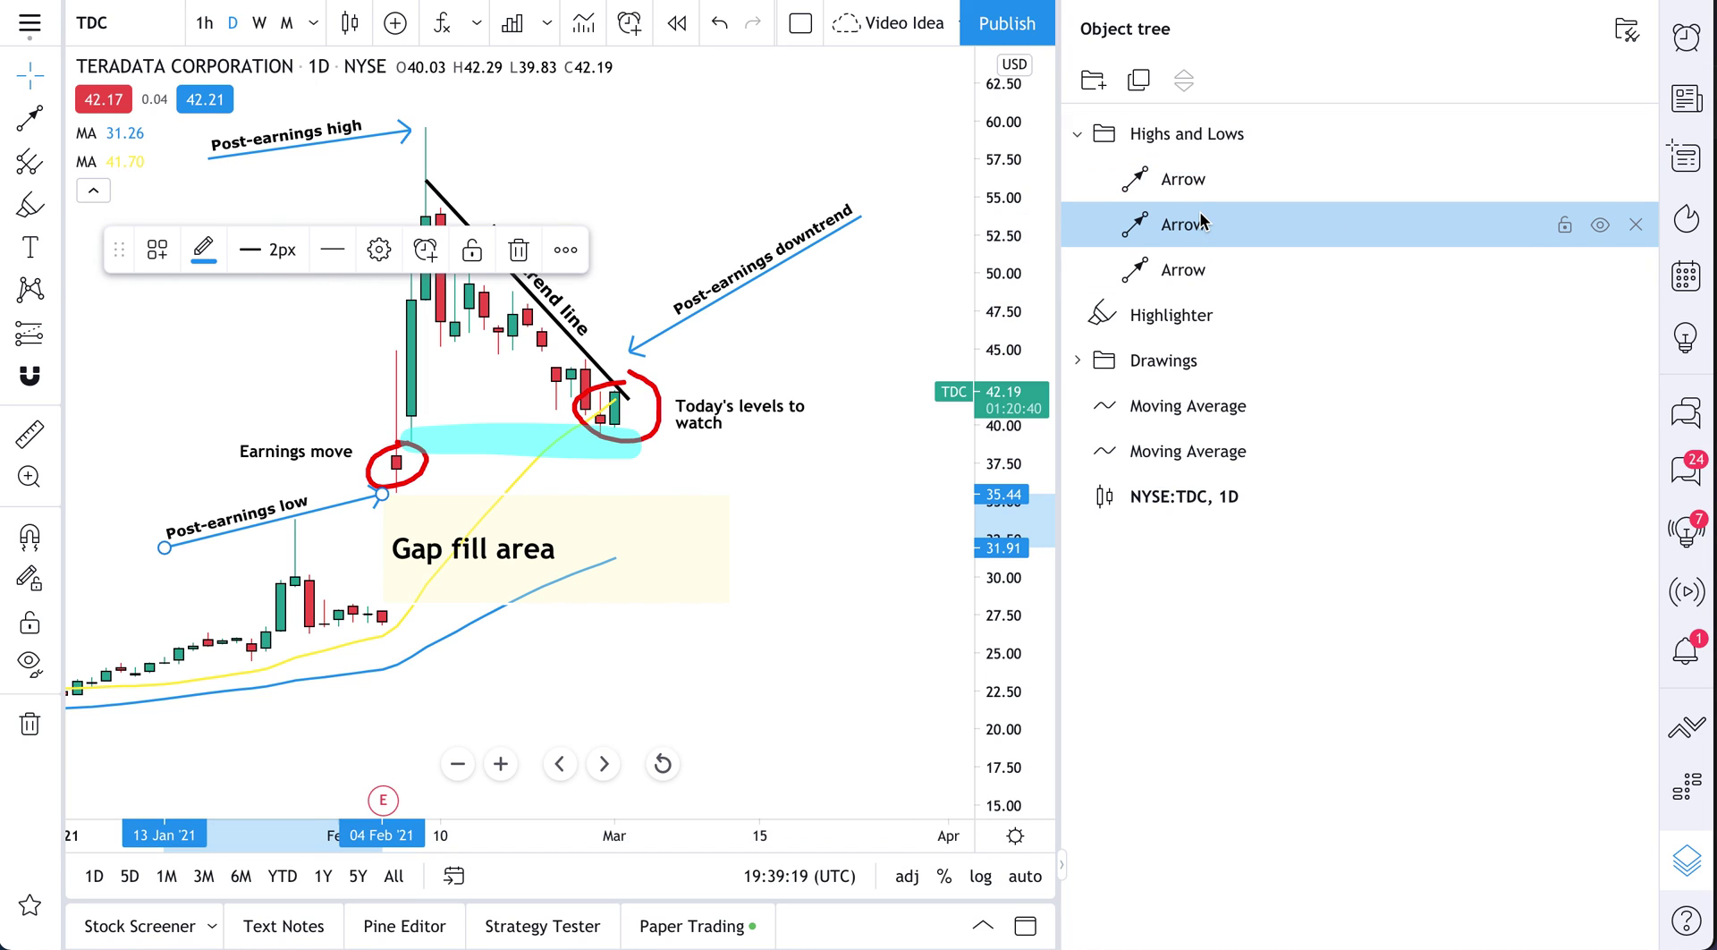
{"action": "left_click", "coordinate": [1192, 182]}
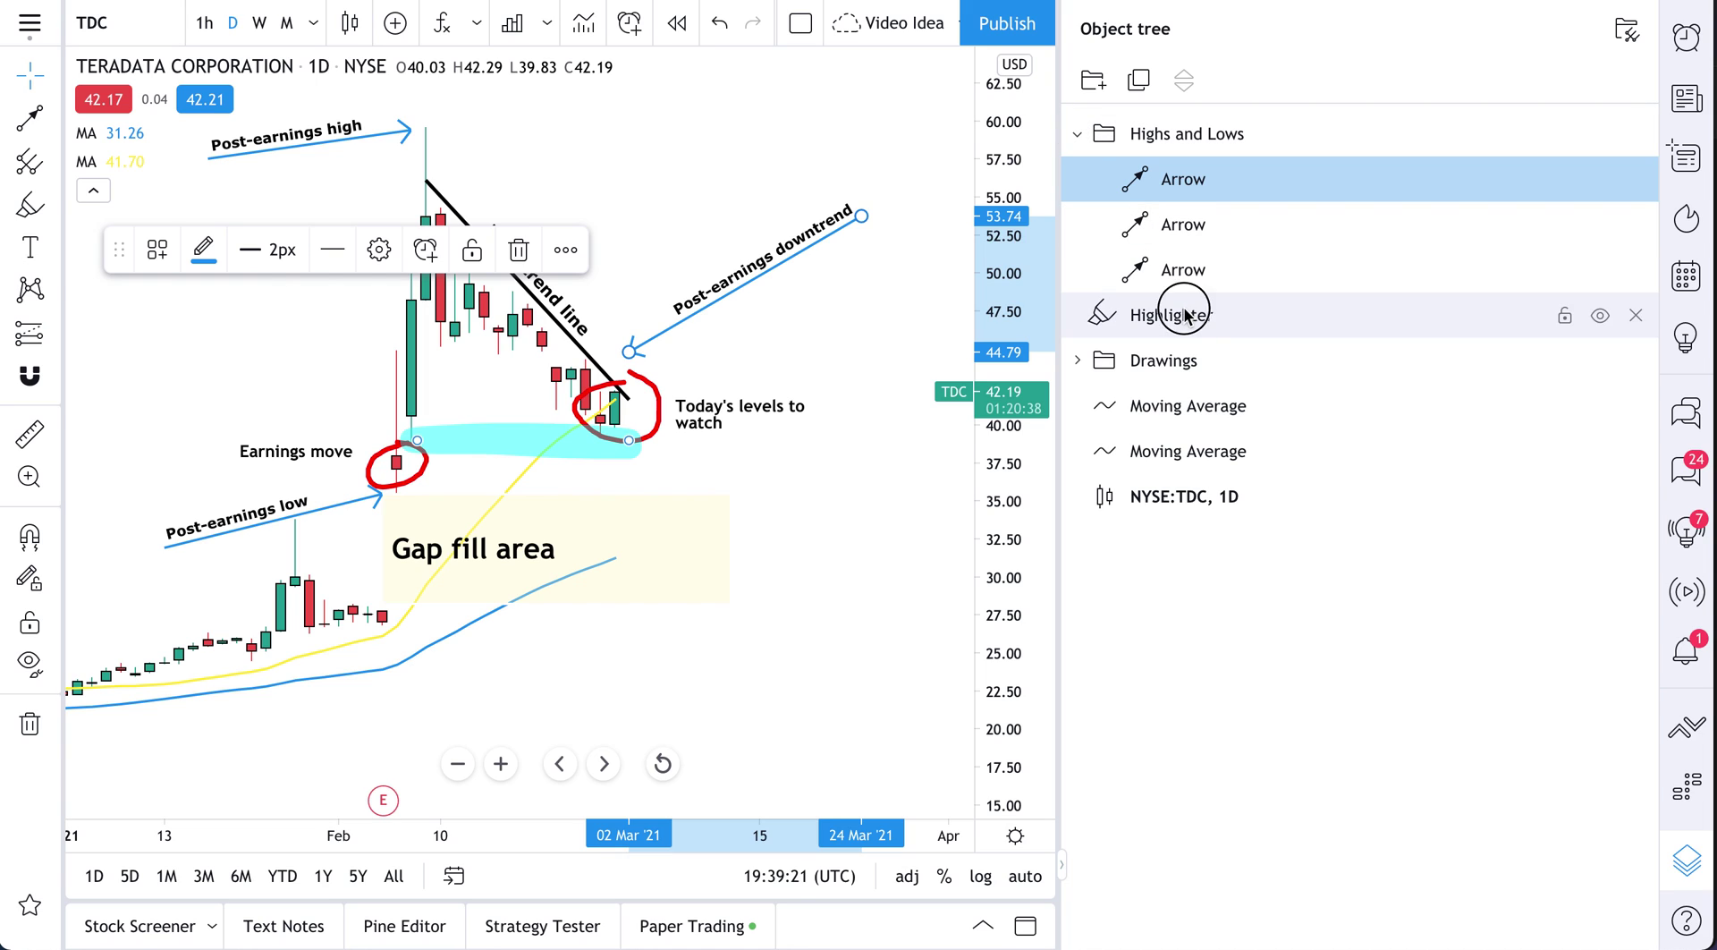
Move the Highlighter into the Drawings folder and check the folder's drawings
{"action": "mouse_move", "coordinate": [1190, 313]}
{"action": "left_mouse_down"}
{"action": "mouse_move", "coordinate": [1158, 324]}
{"action": "mouse_move", "coordinate": [1195, 367]}
{"action": "mouse_move", "coordinate": [1175, 366]}
{"action": "left_mouse_up"}
{"action": "left_click", "coordinate": [1077, 315]}
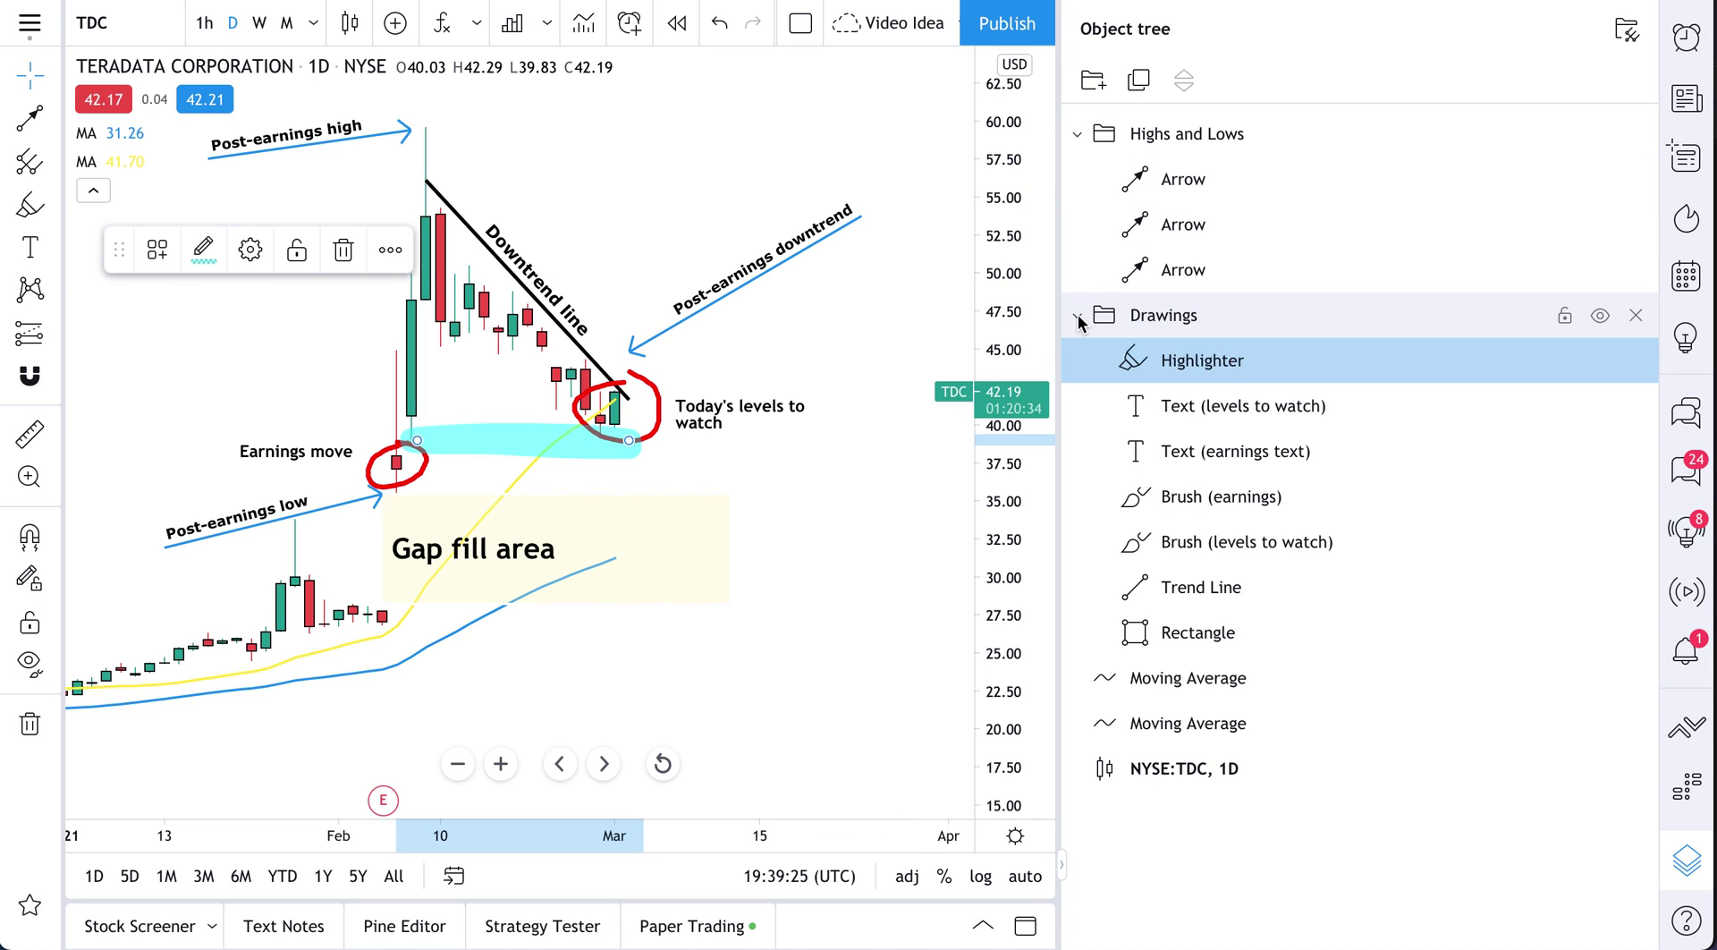
{"action": "left_click", "coordinate": [1268, 405]}
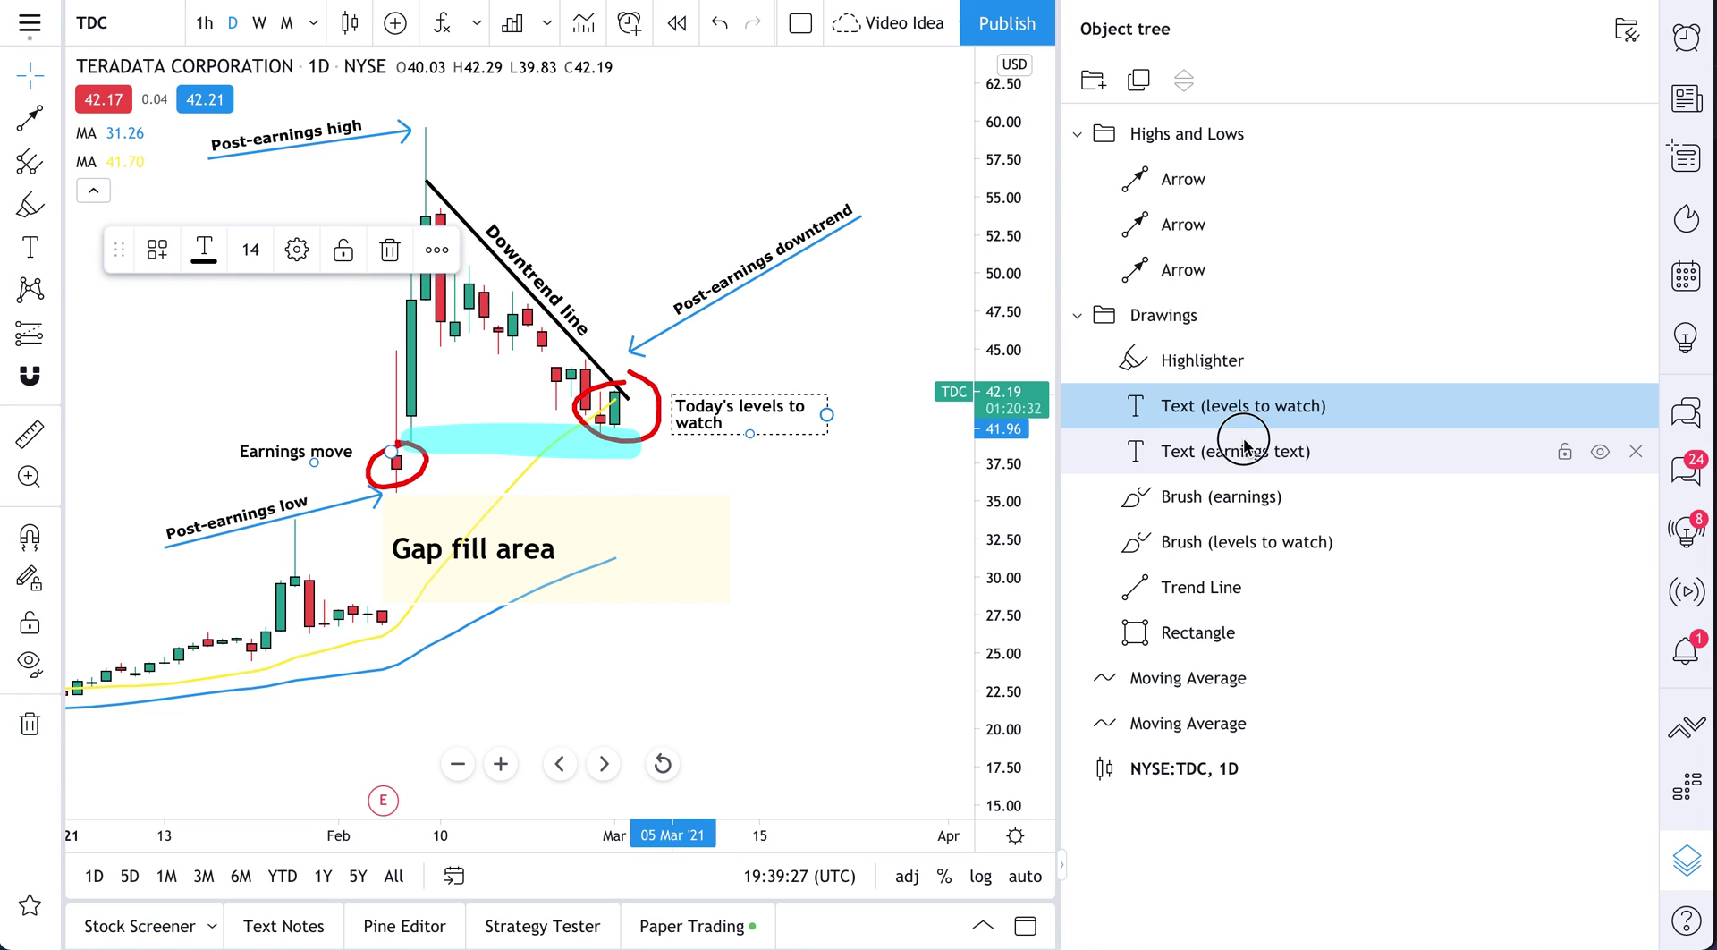
{"action": "left_click", "coordinate": [1189, 452]}
{"action": "left_click", "coordinate": [1209, 497]}
{"action": "left_click", "coordinate": [1217, 539]}
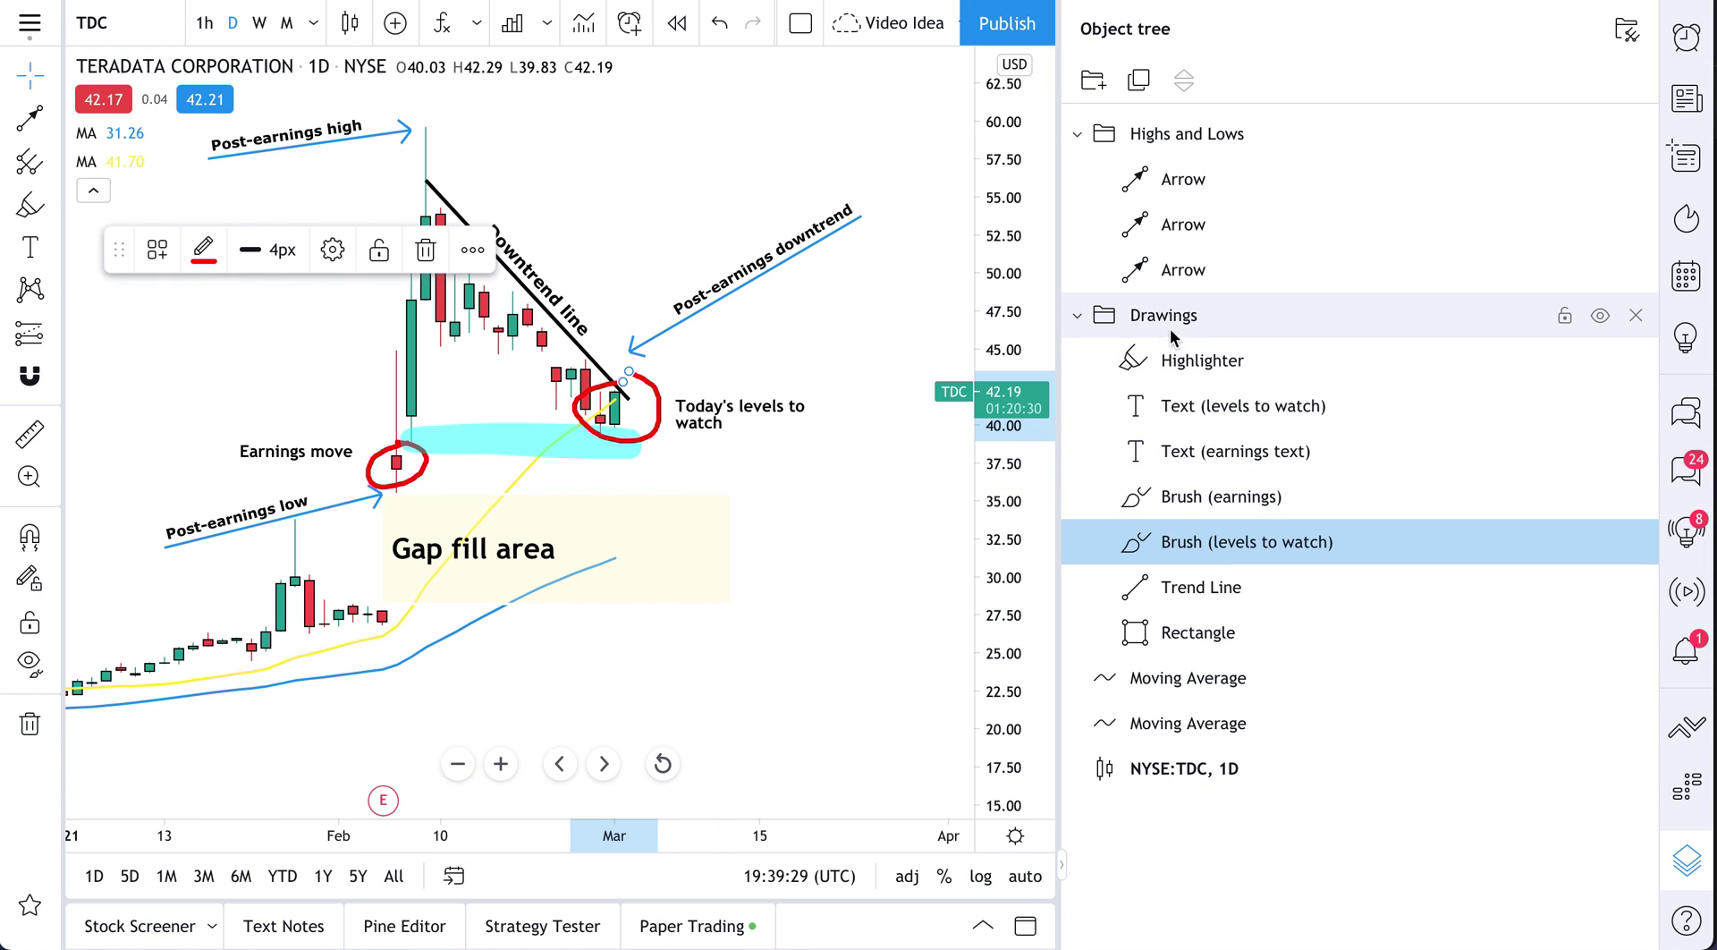
{"action": "left_click", "coordinate": [1164, 324]}
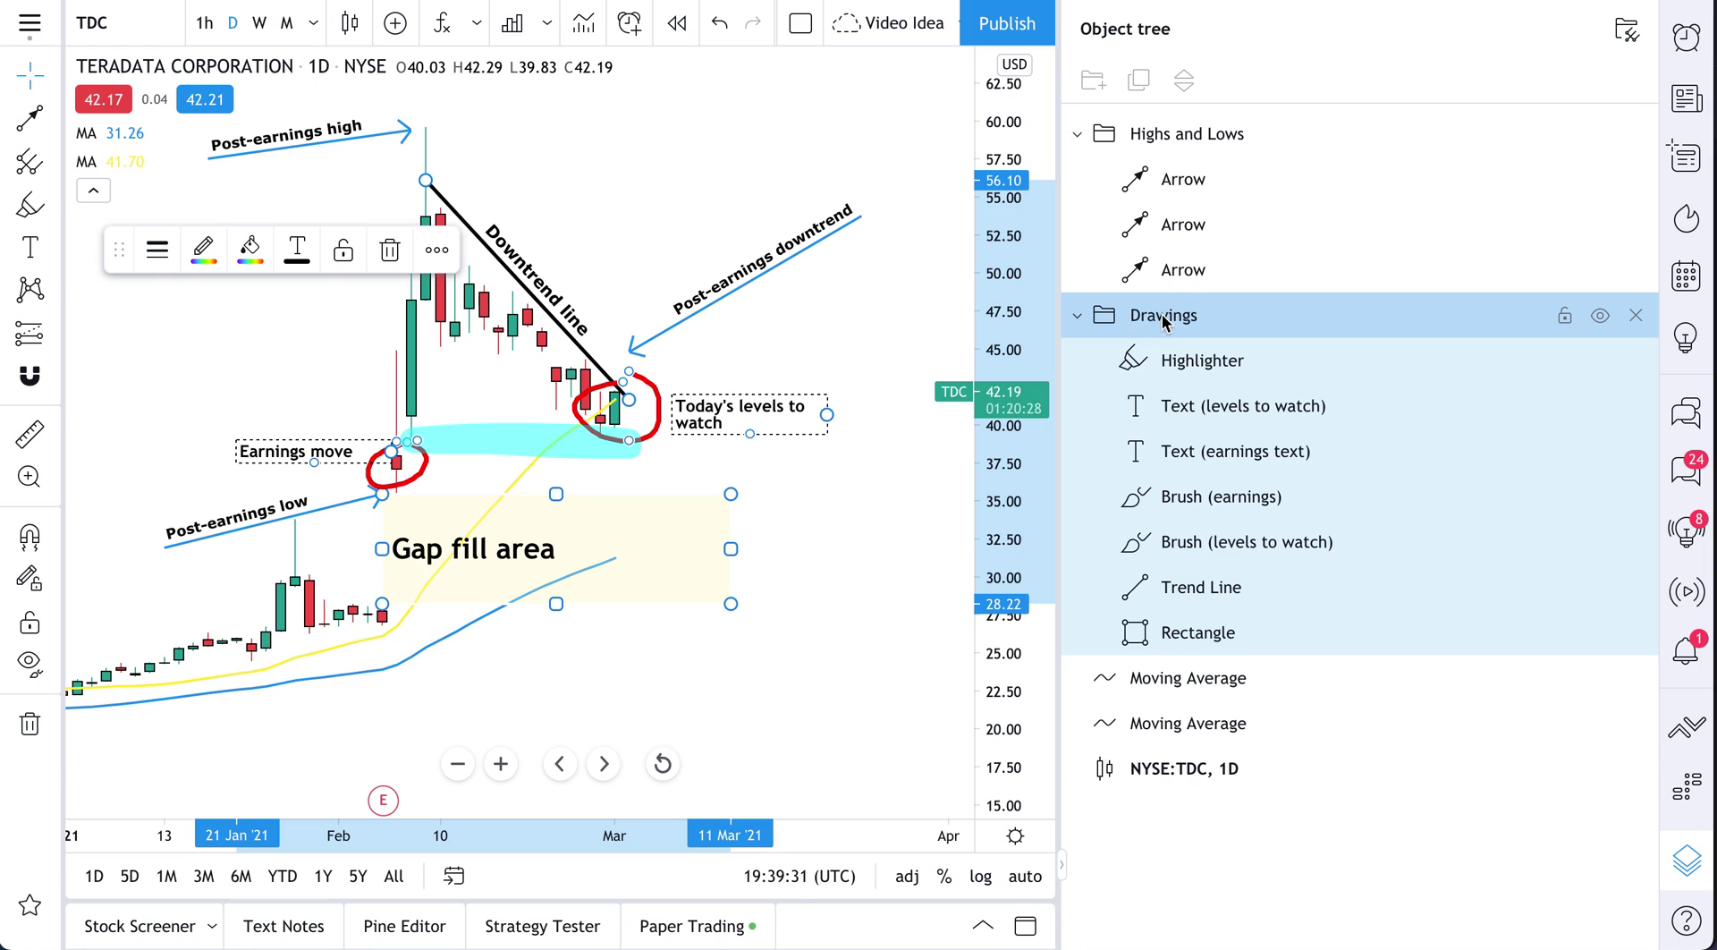
{"action": "left_click", "coordinate": [1177, 269]}
{"action": "left_click", "coordinate": [1154, 322]}
Rename the Drawings folder to 'Price Annotations', then begin renaming the Highlighter
{"action": "double_click", "coordinate": [1155, 322]}
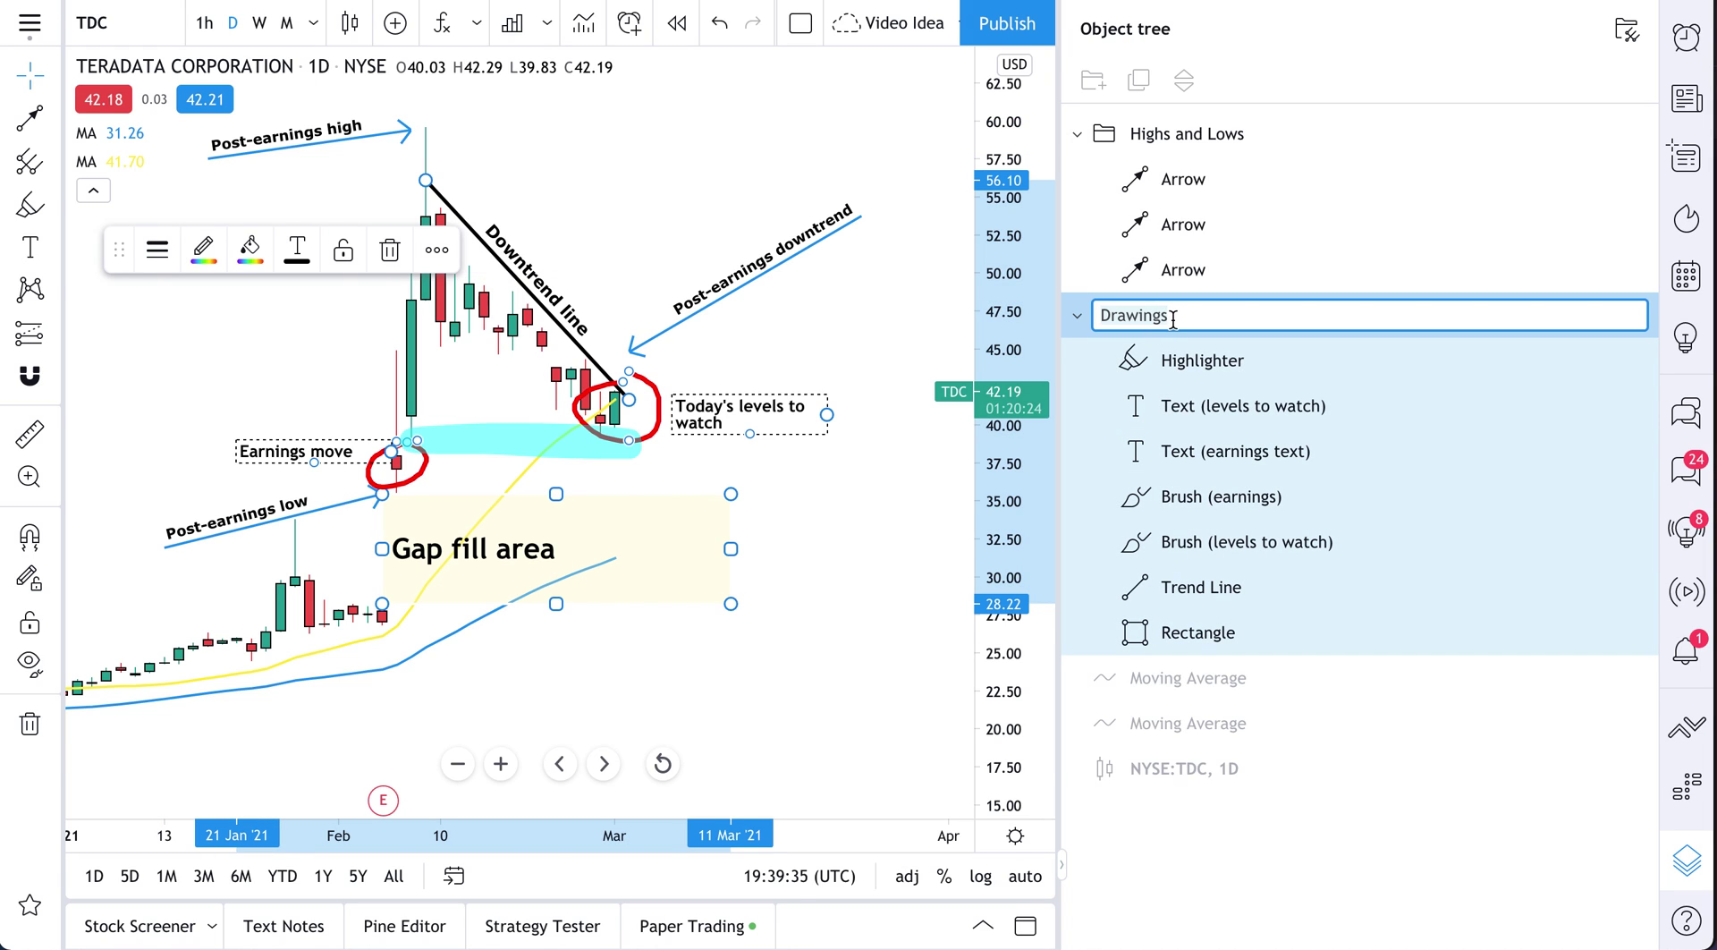
{"action": "type", "text": "Annotatio"}
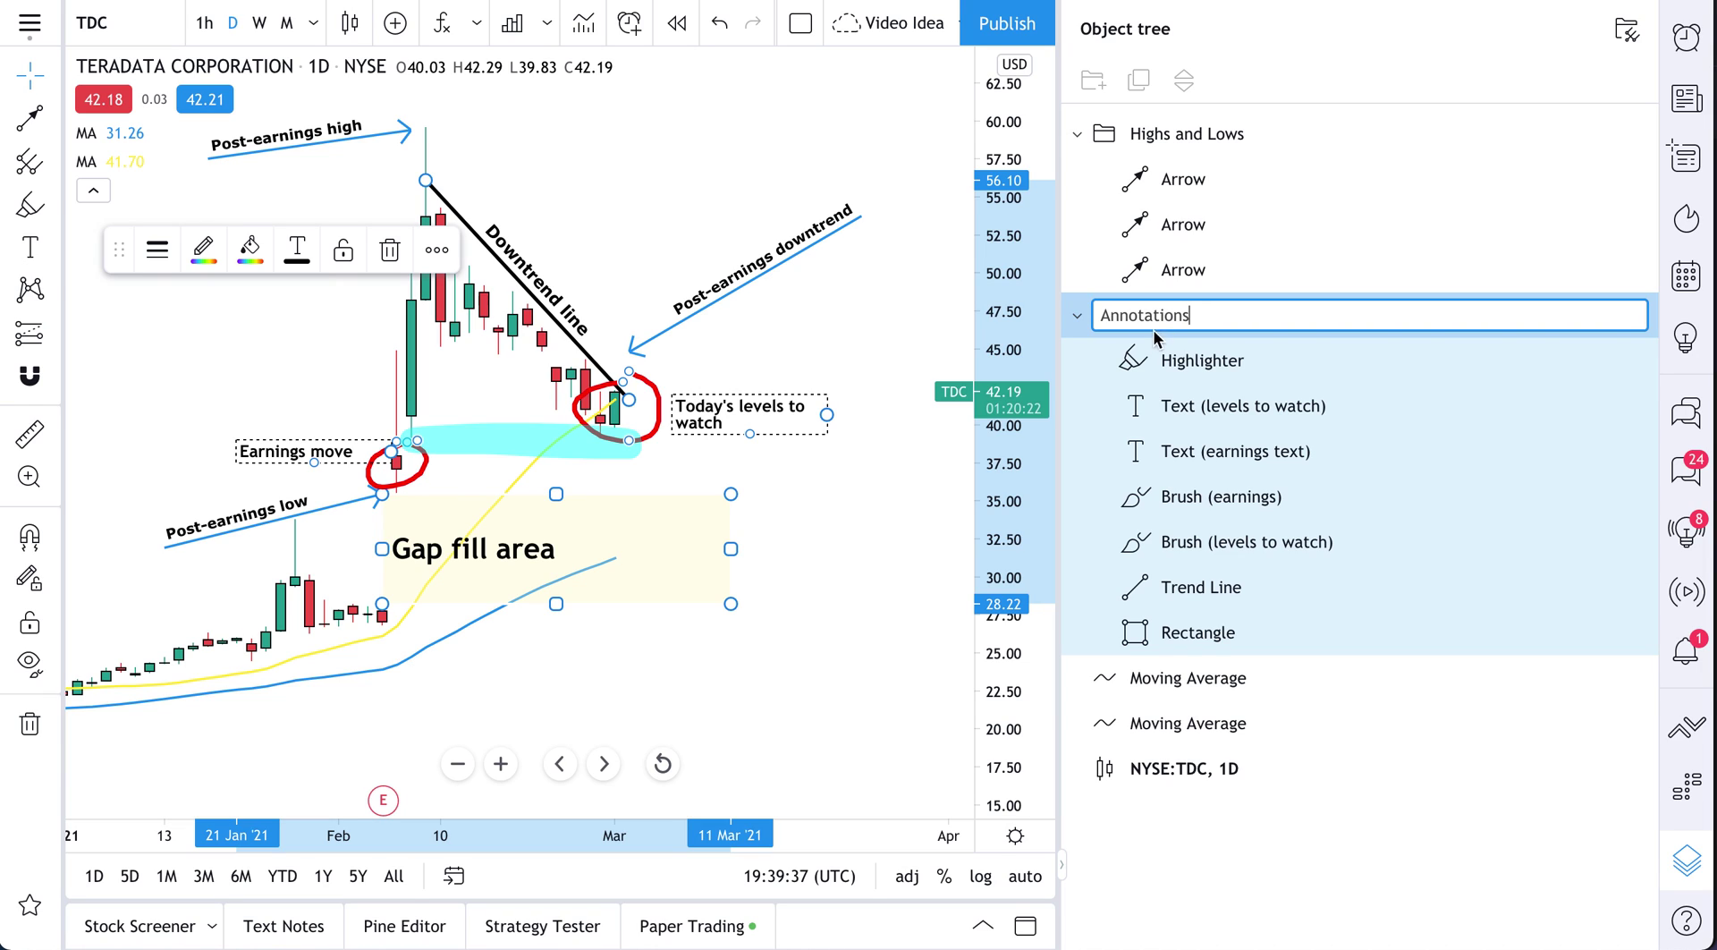
{"action": "type", "text": "ns"}
{"action": "left_click", "coordinate": [1105, 314]}
{"action": "type", "text": "Price"}
{"action": "key", "text": "Return"}
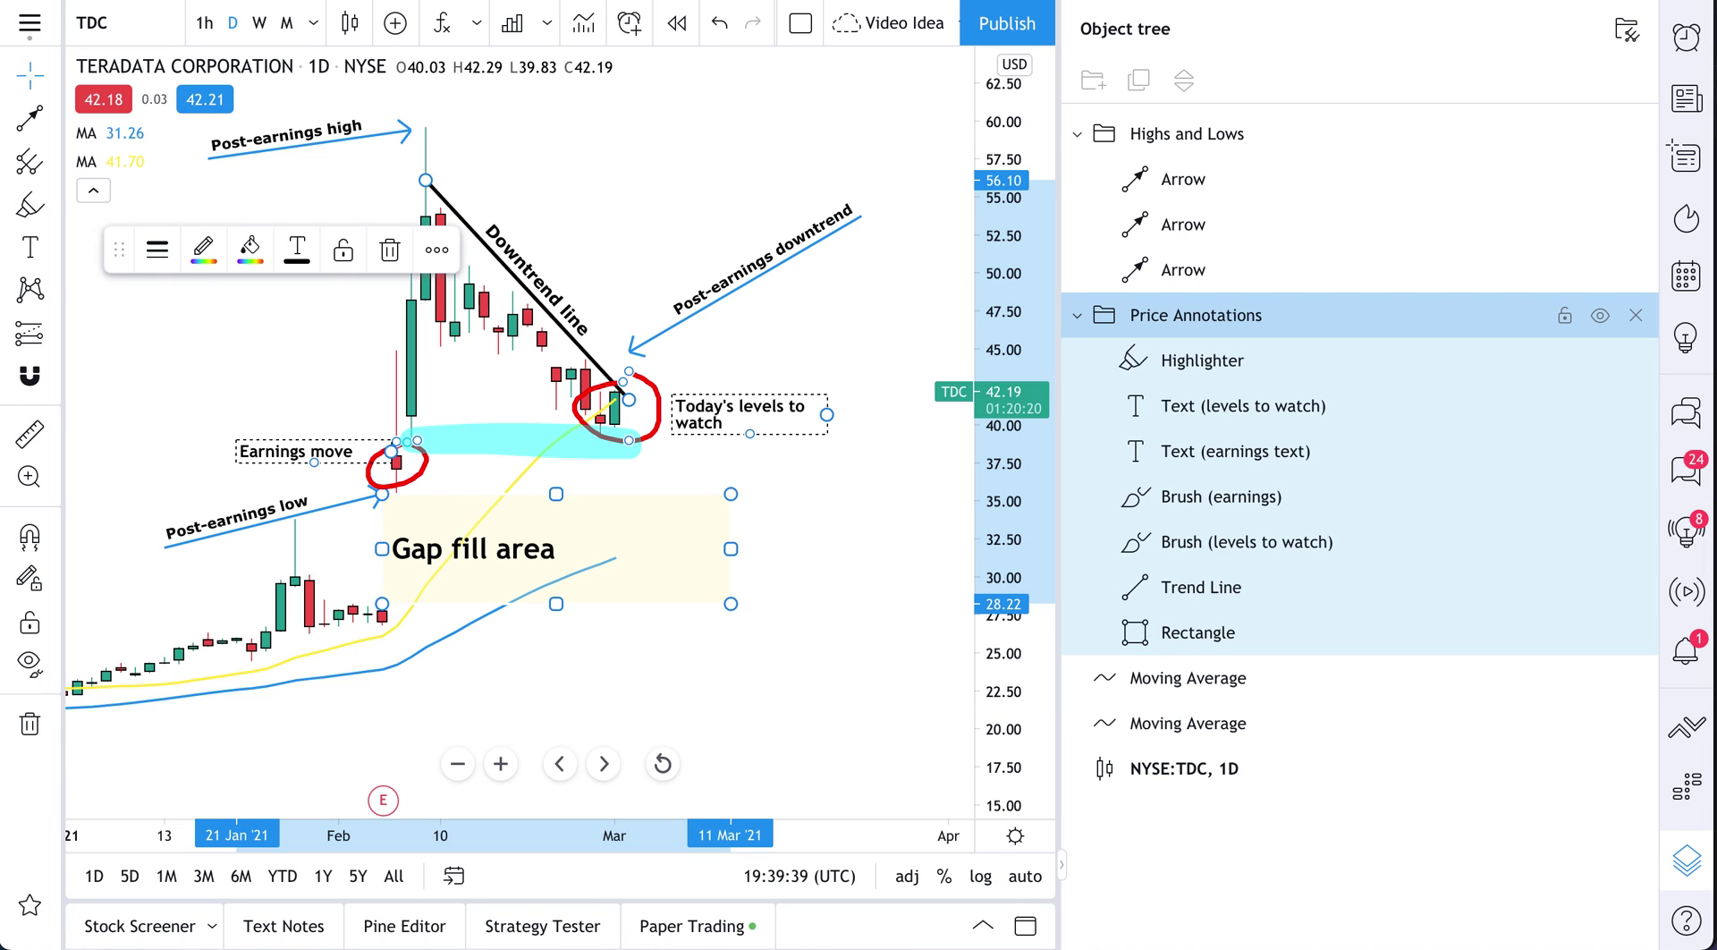
{"action": "double_click", "coordinate": [1170, 324]}
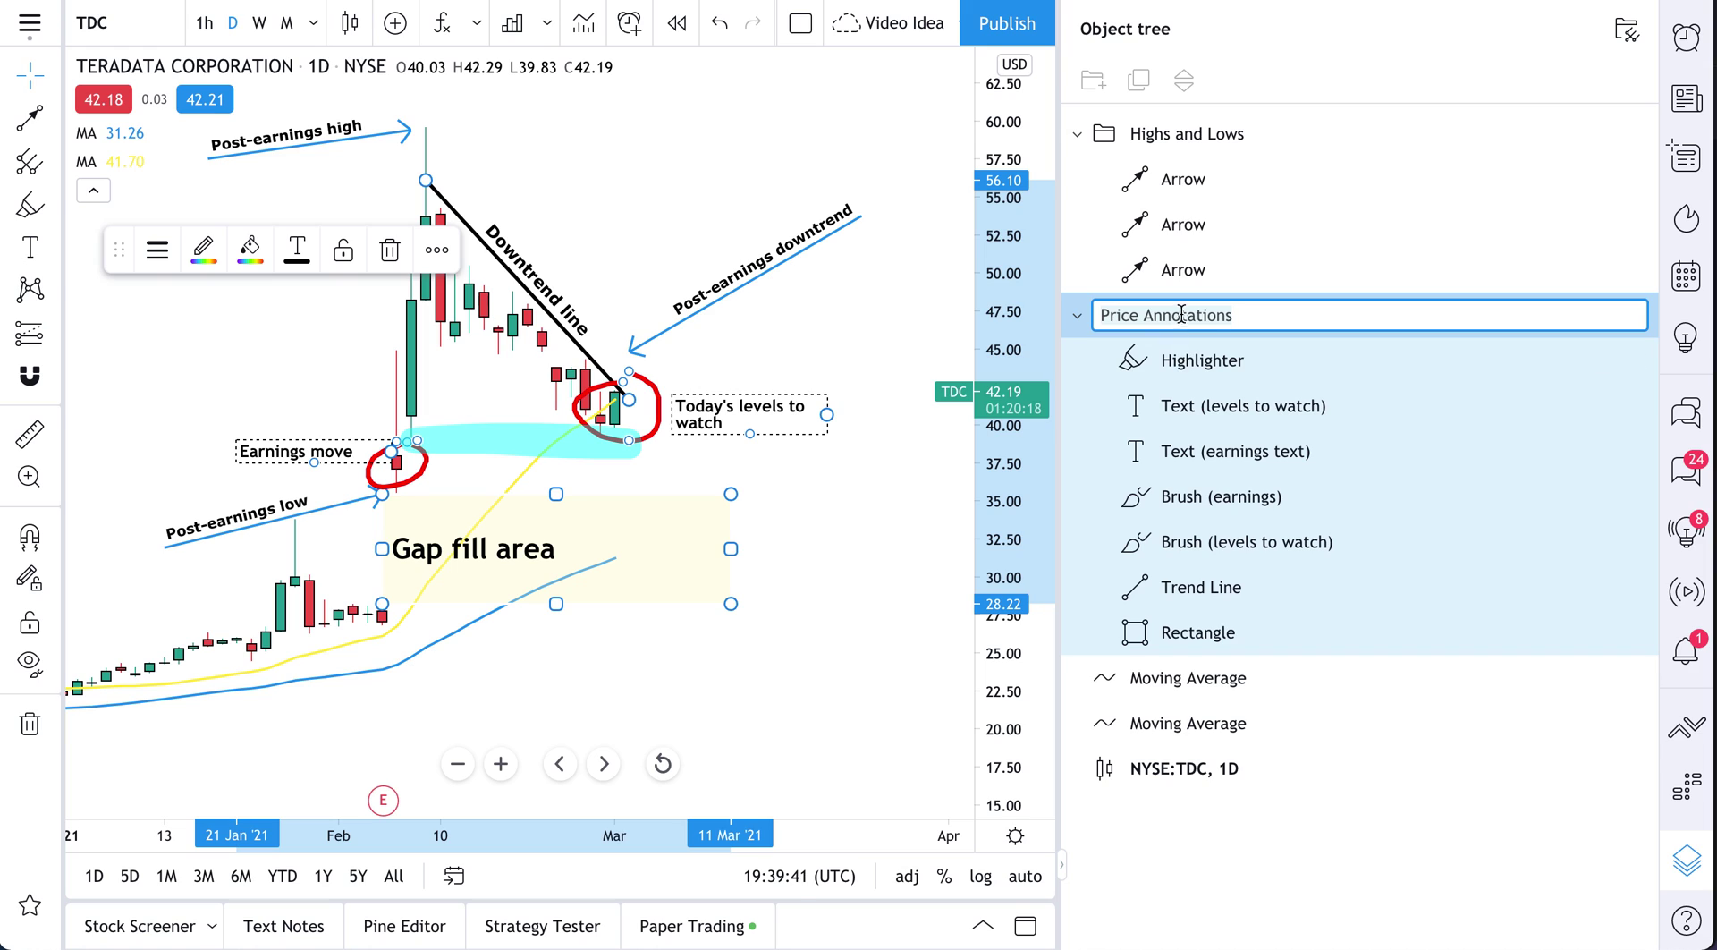
{"action": "left_click", "coordinate": [1182, 359]}
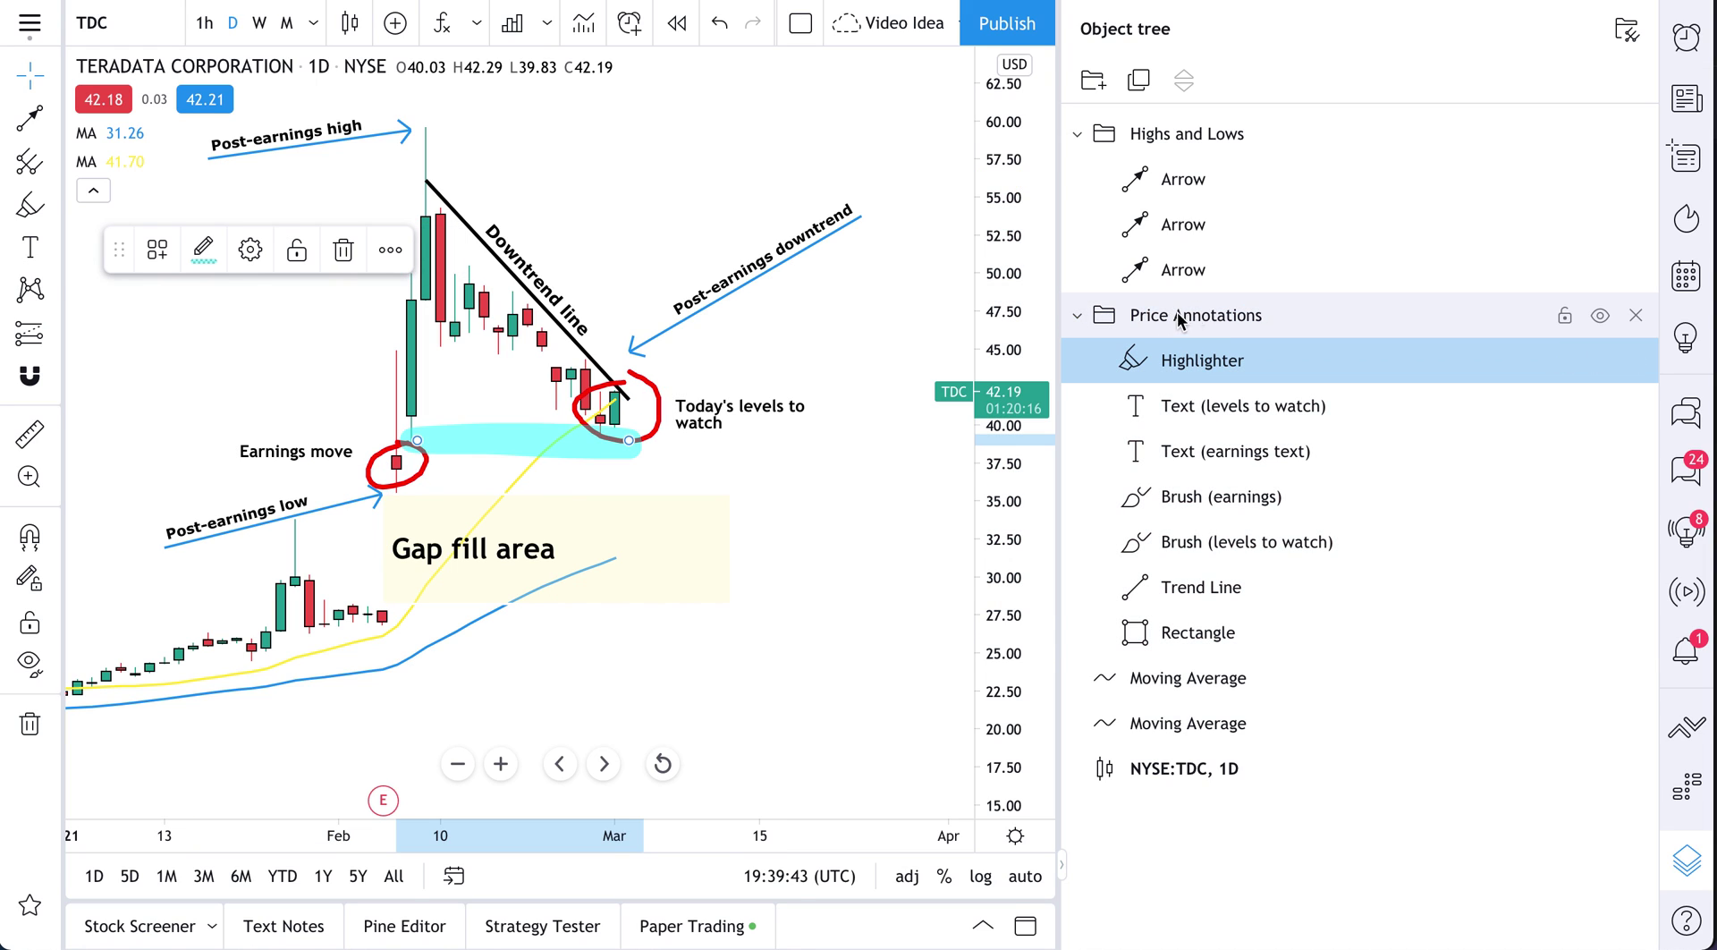
{"action": "double_click", "coordinate": [1171, 362]}
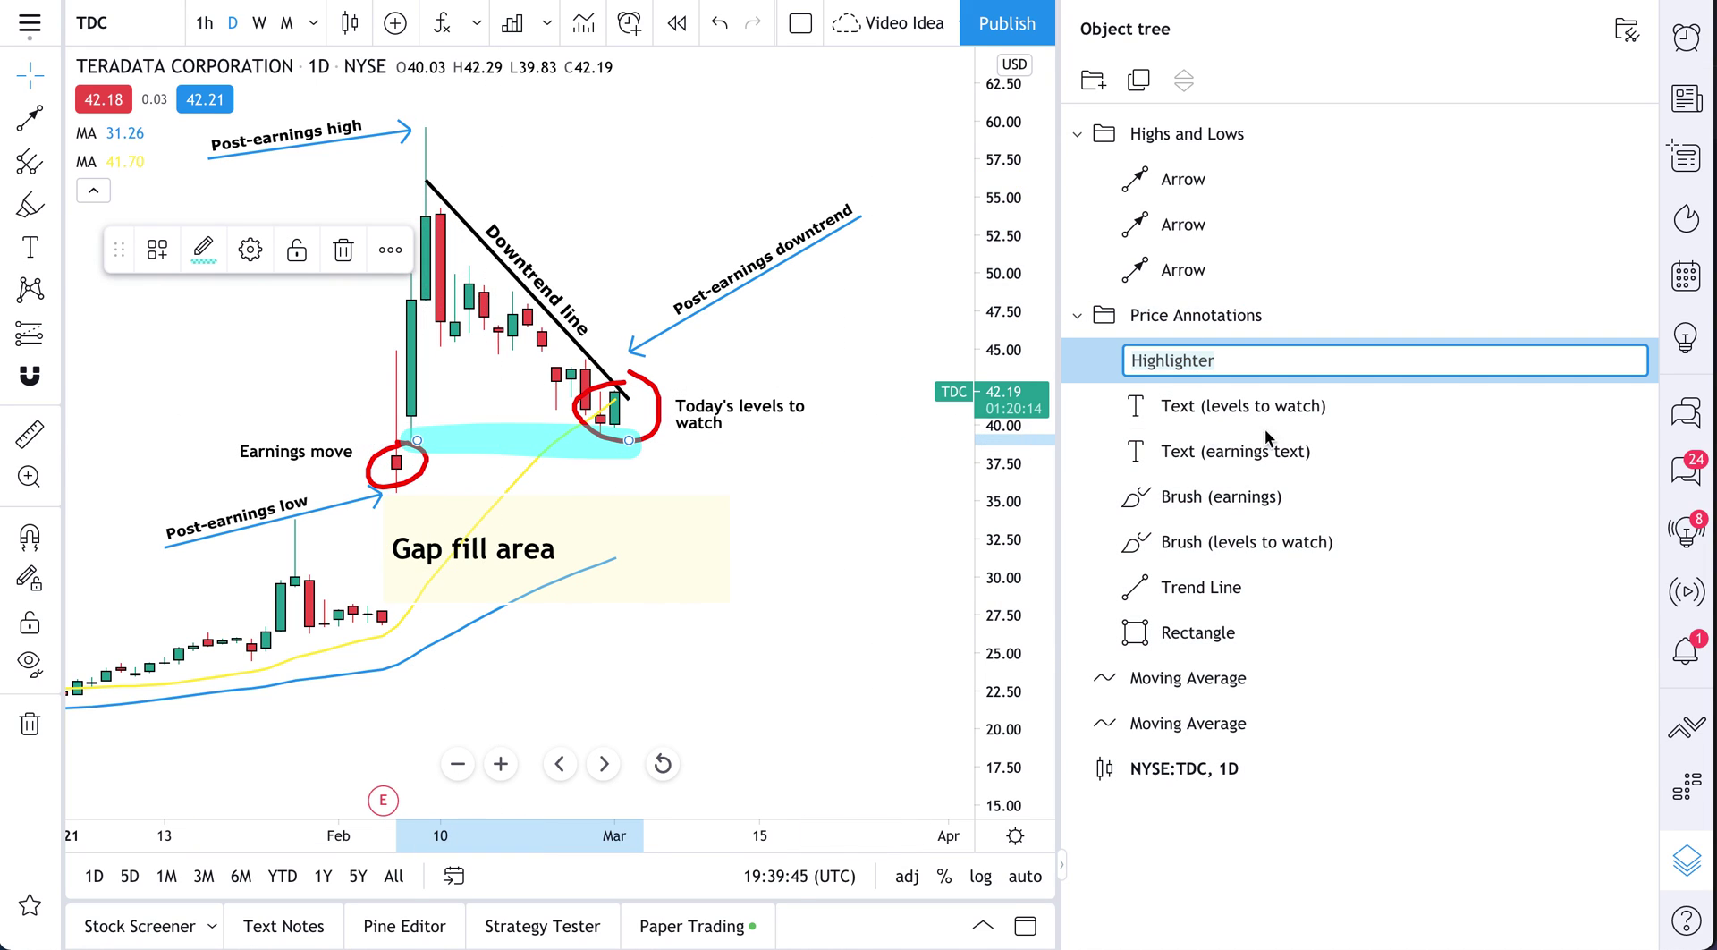
{"action": "left_click", "coordinate": [1173, 411]}
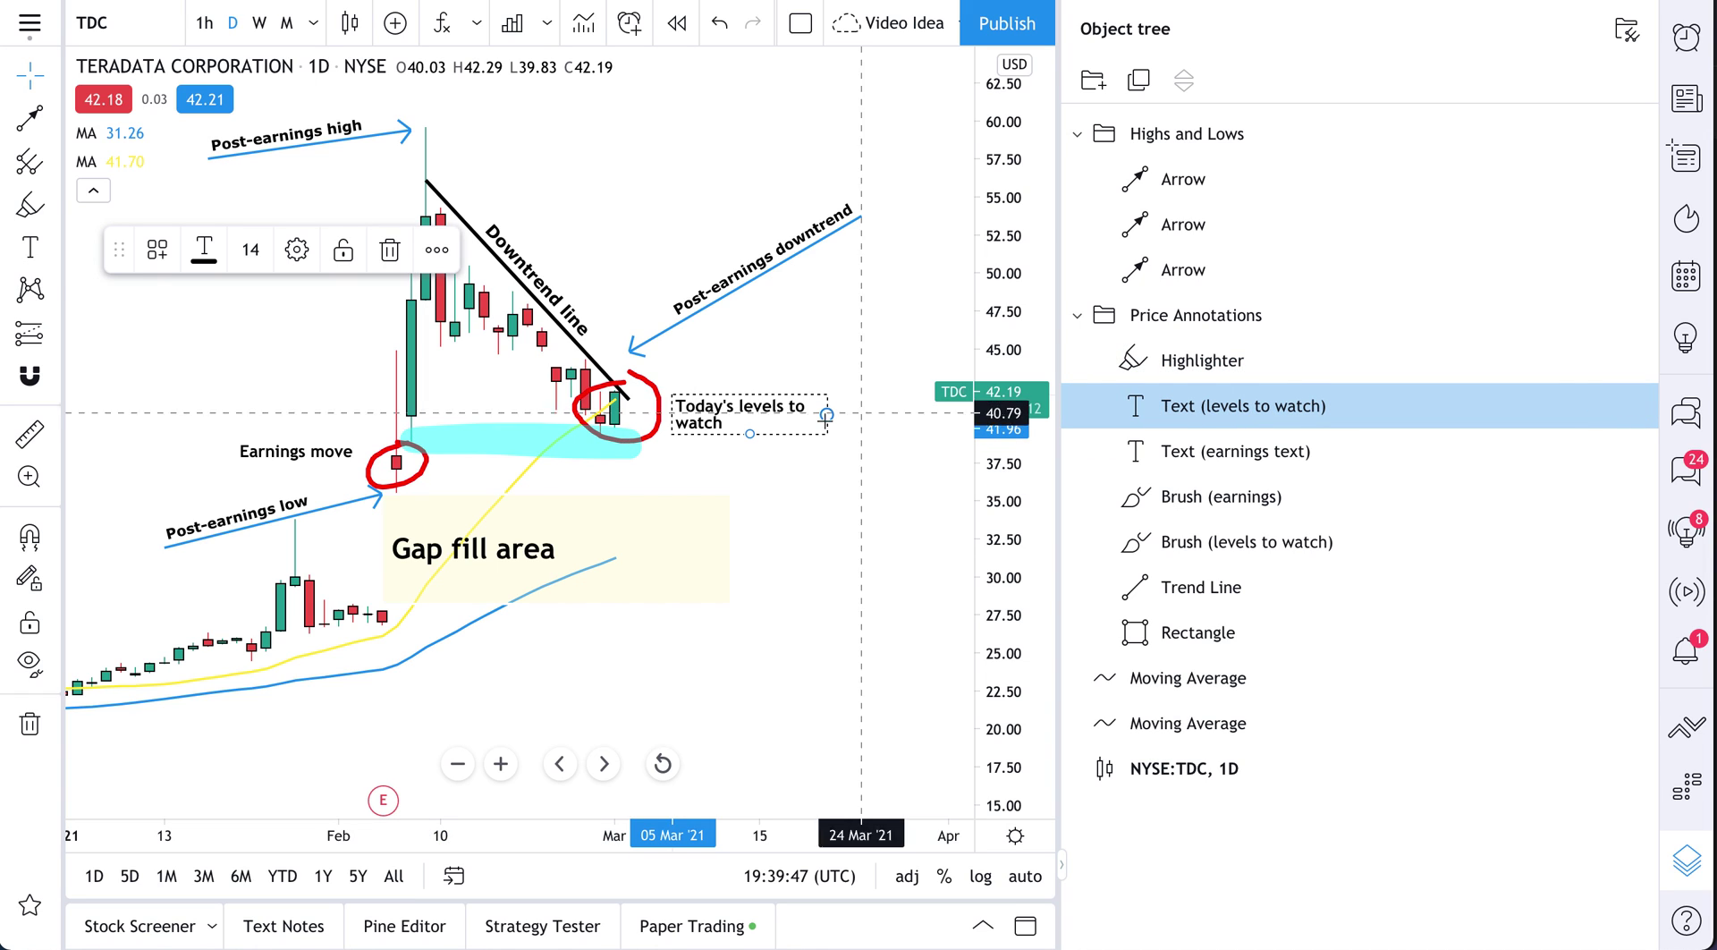
{"action": "left_click", "coordinate": [1275, 473]}
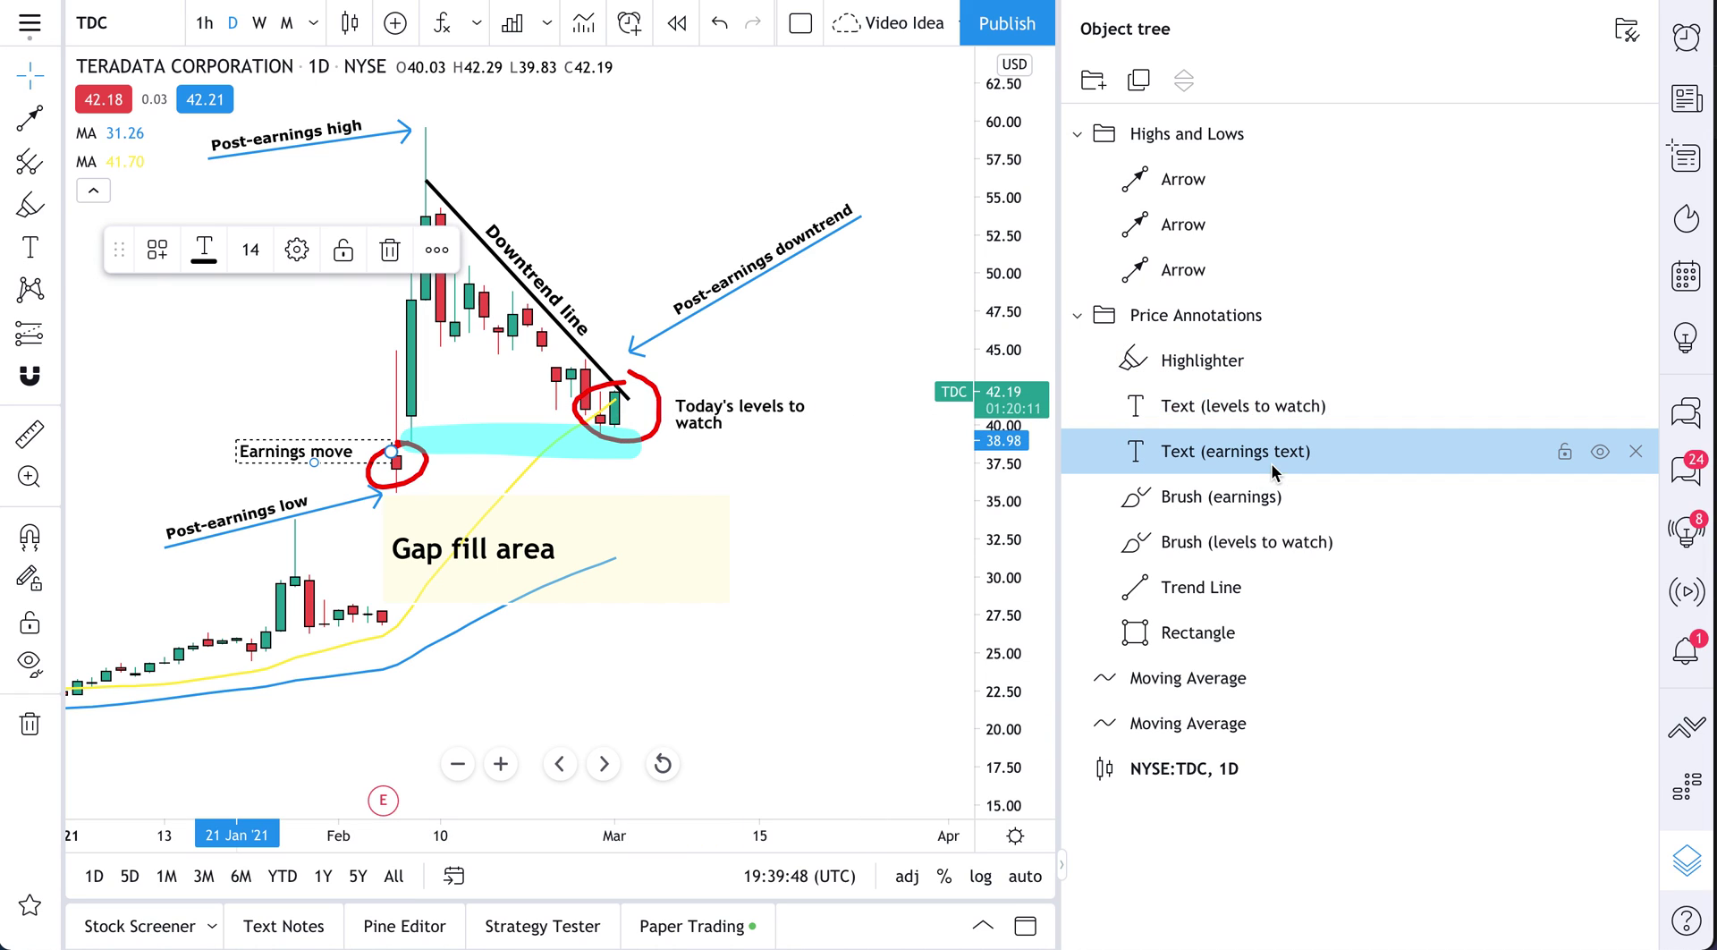
{"action": "left_click", "coordinate": [1216, 499]}
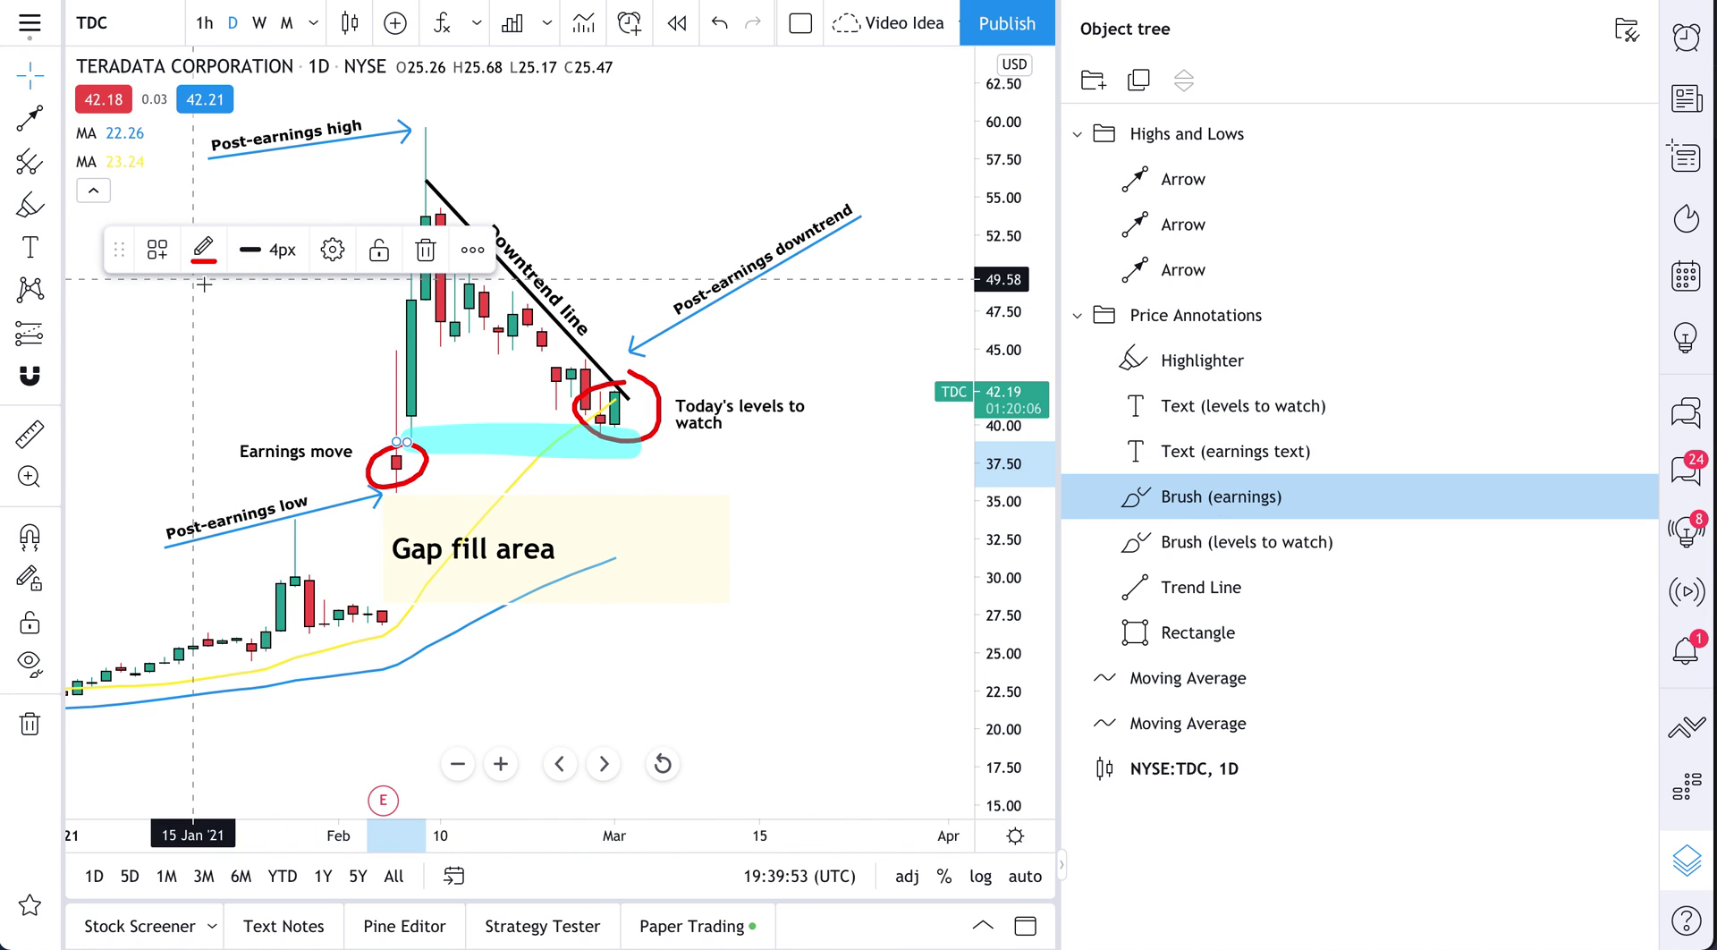
{"action": "mouse_move", "coordinate": [117, 258]}
{"action": "left_mouse_down"}
{"action": "mouse_move", "coordinate": [200, 582]}
{"action": "mouse_move", "coordinate": [172, 743]}
{"action": "mouse_move", "coordinate": [127, 758]}
{"action": "left_mouse_up"}
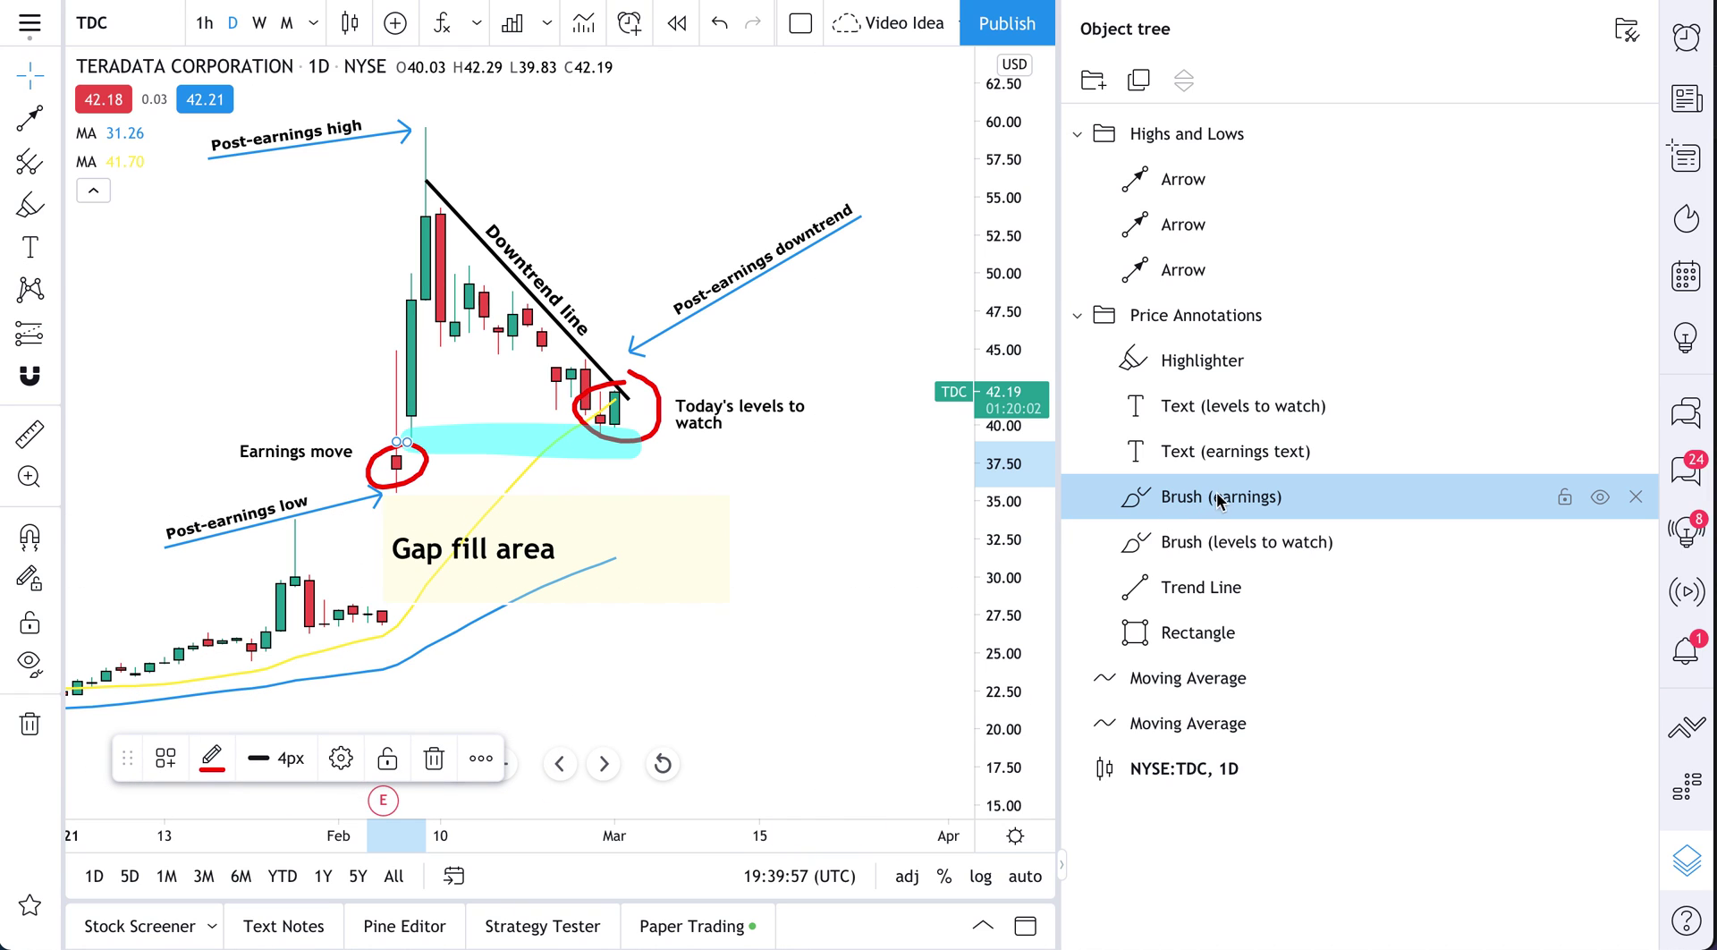
{"action": "left_click", "coordinate": [1212, 546]}
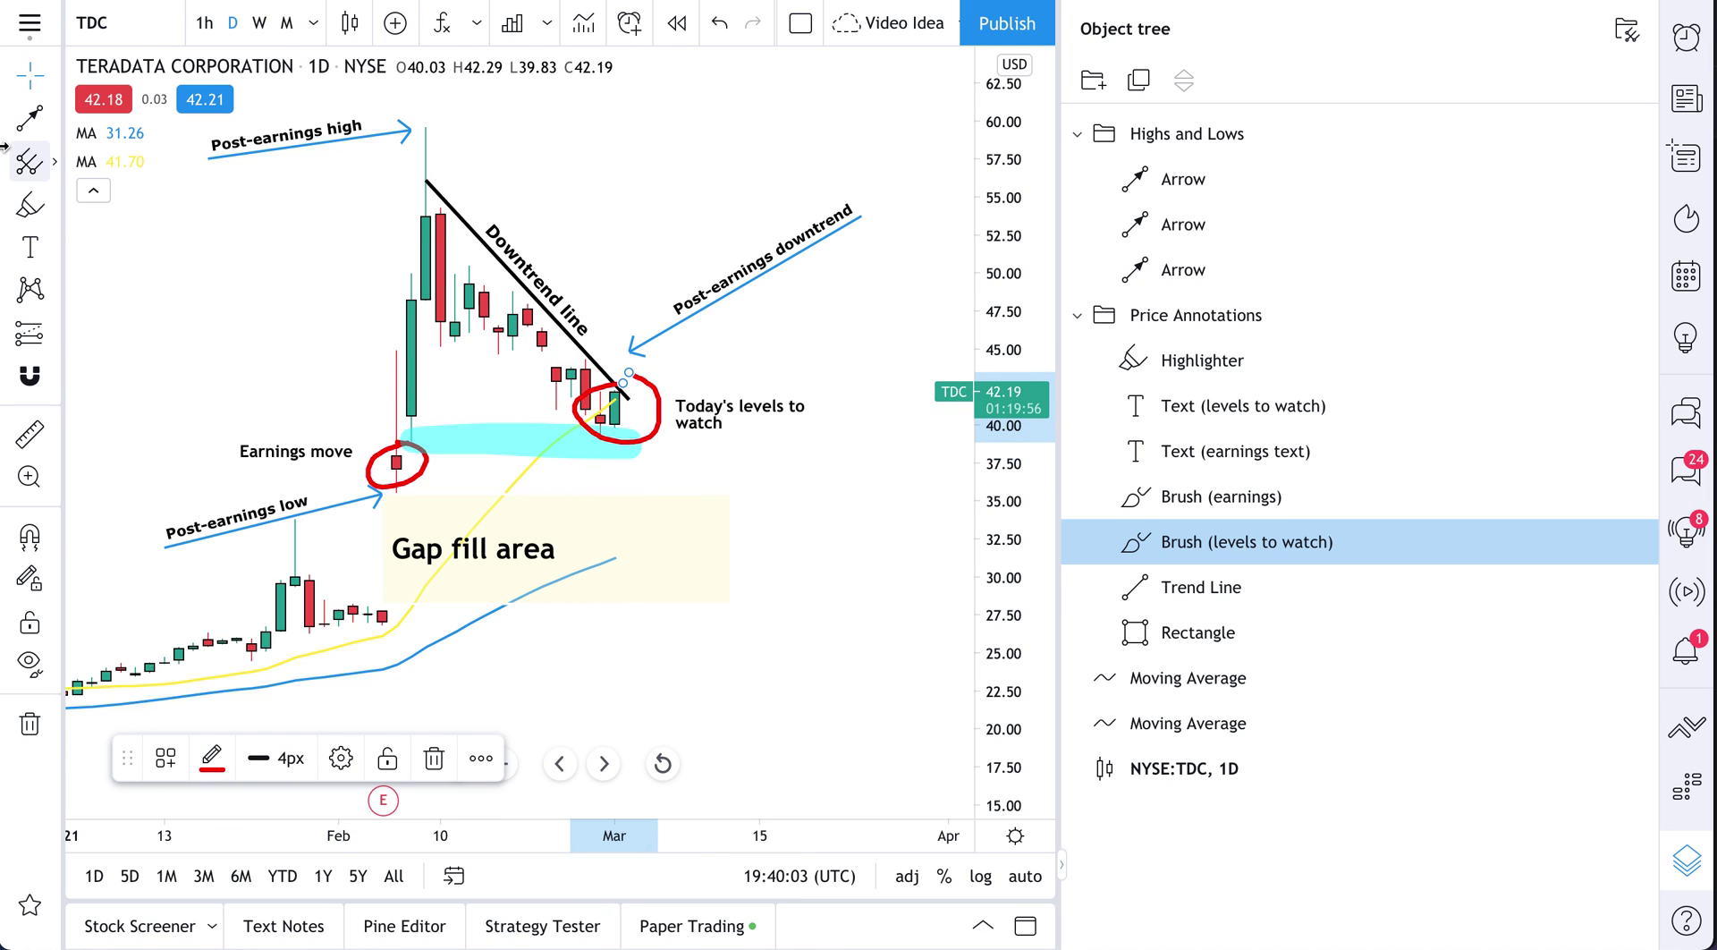
{"action": "left_click", "coordinate": [59, 210]}
{"action": "left_click", "coordinate": [126, 313]}
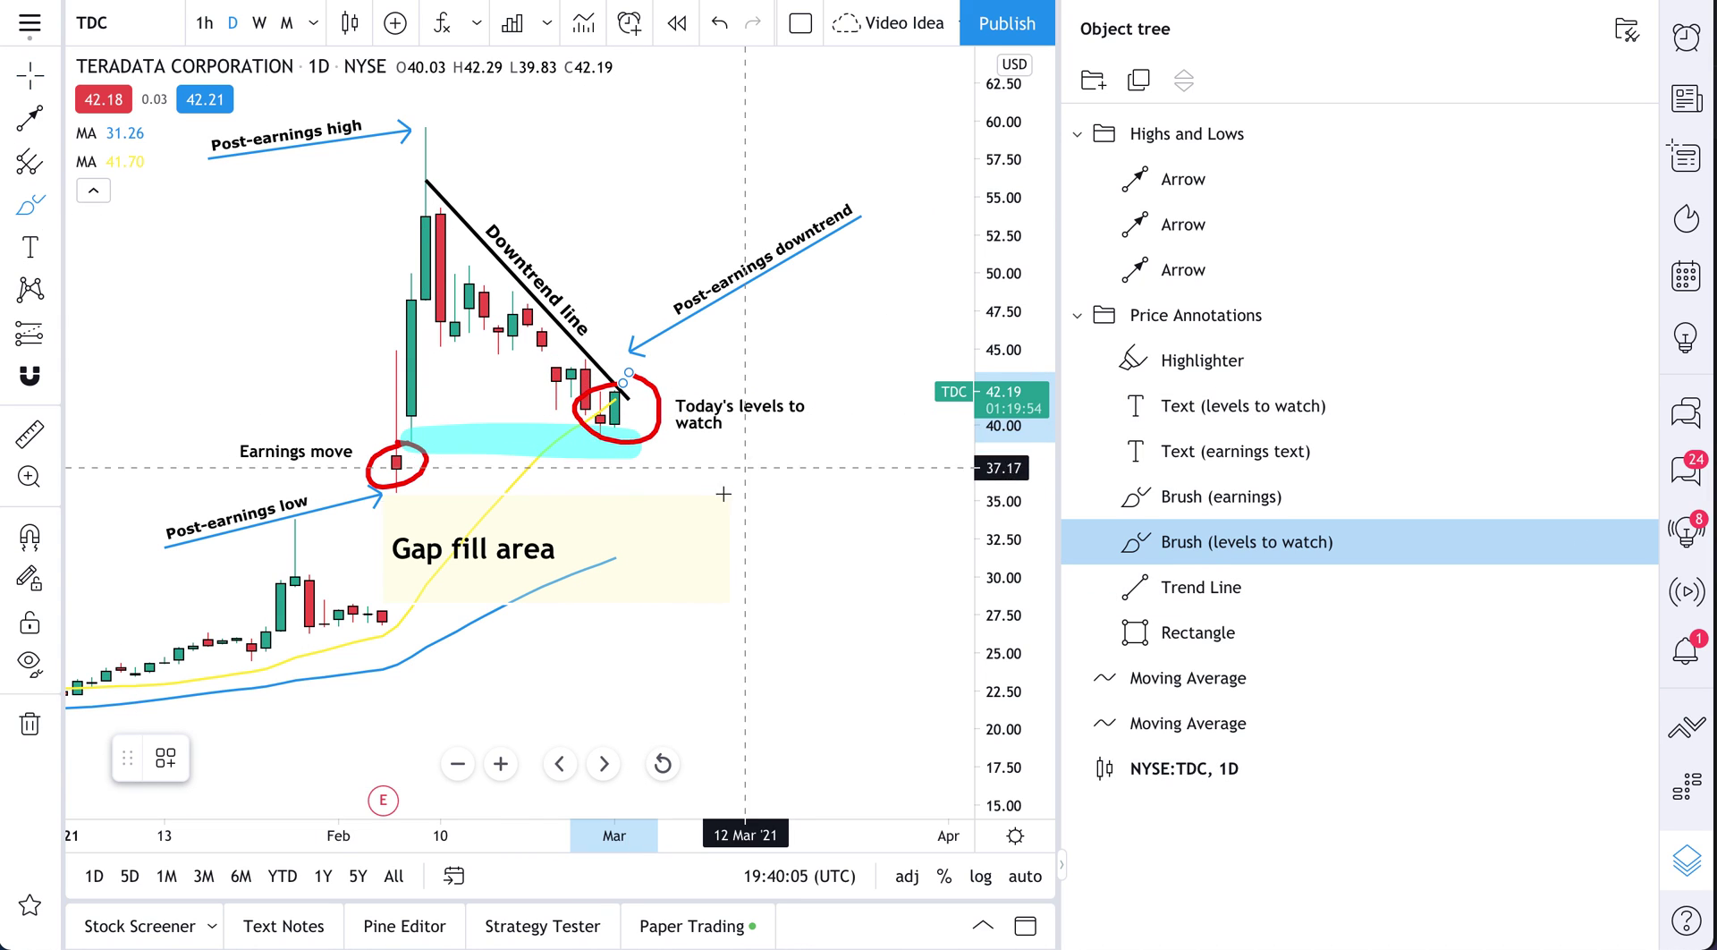
{"action": "mouse_move", "coordinate": [721, 503]}
{"action": "left_mouse_down"}
{"action": "mouse_move", "coordinate": [749, 469]}
{"action": "mouse_move", "coordinate": [850, 519]}
{"action": "mouse_move", "coordinate": [891, 468]}
{"action": "left_mouse_up"}
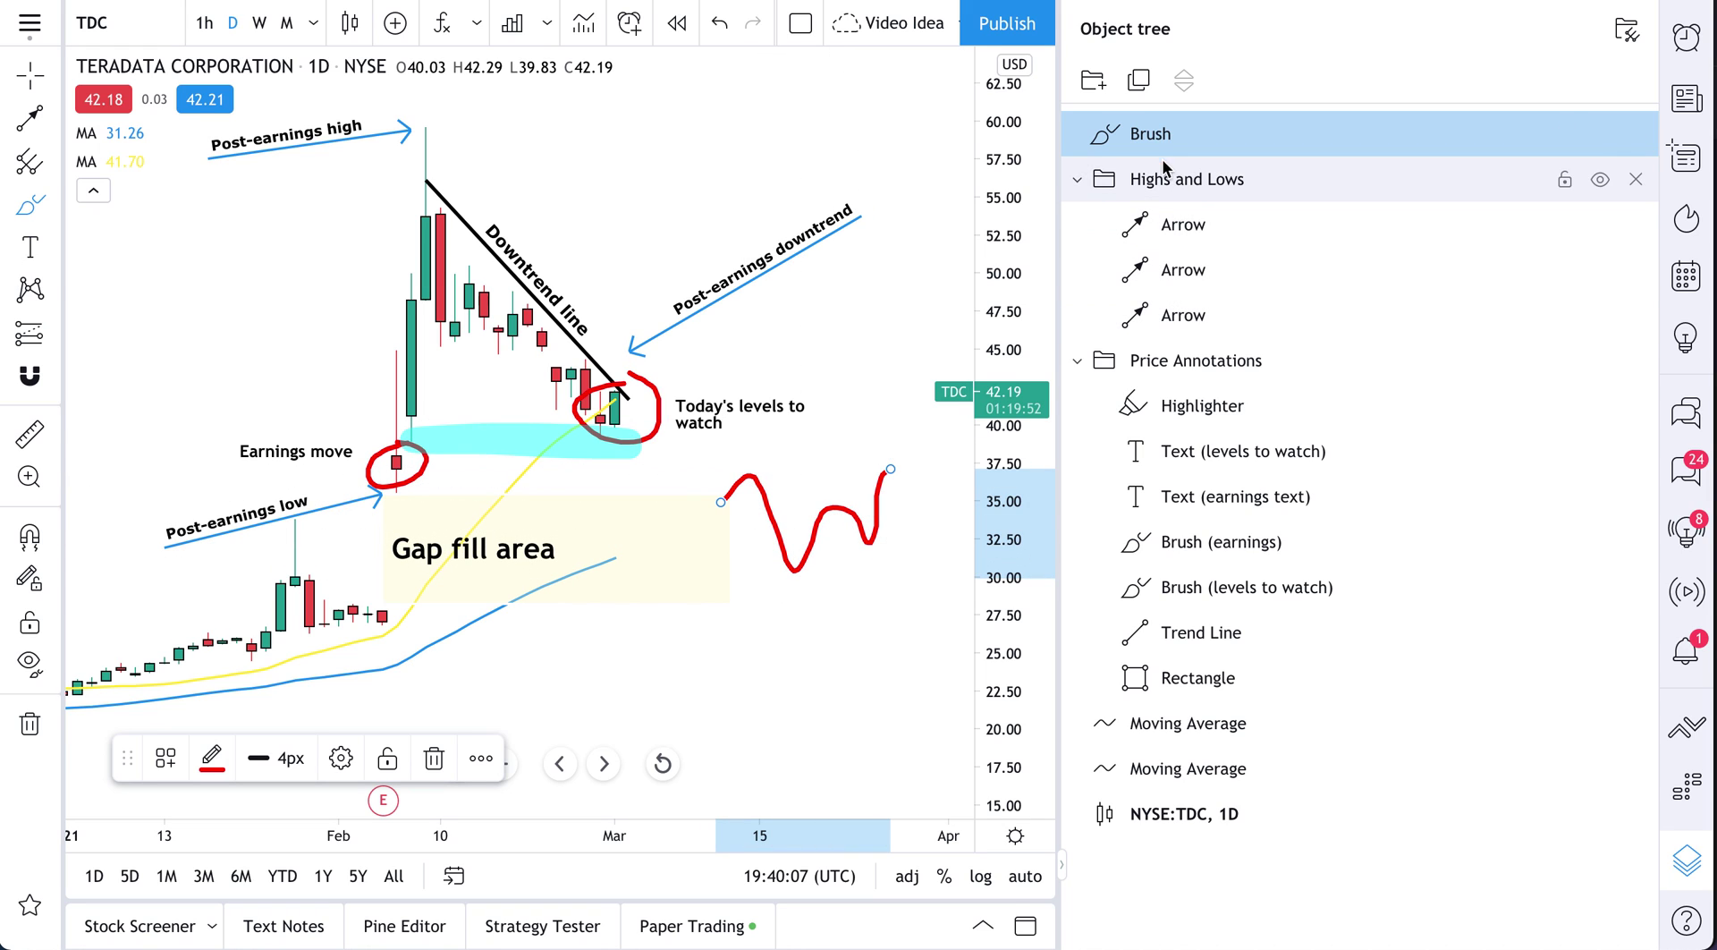
{"action": "key", "text": "ctrl+z"}
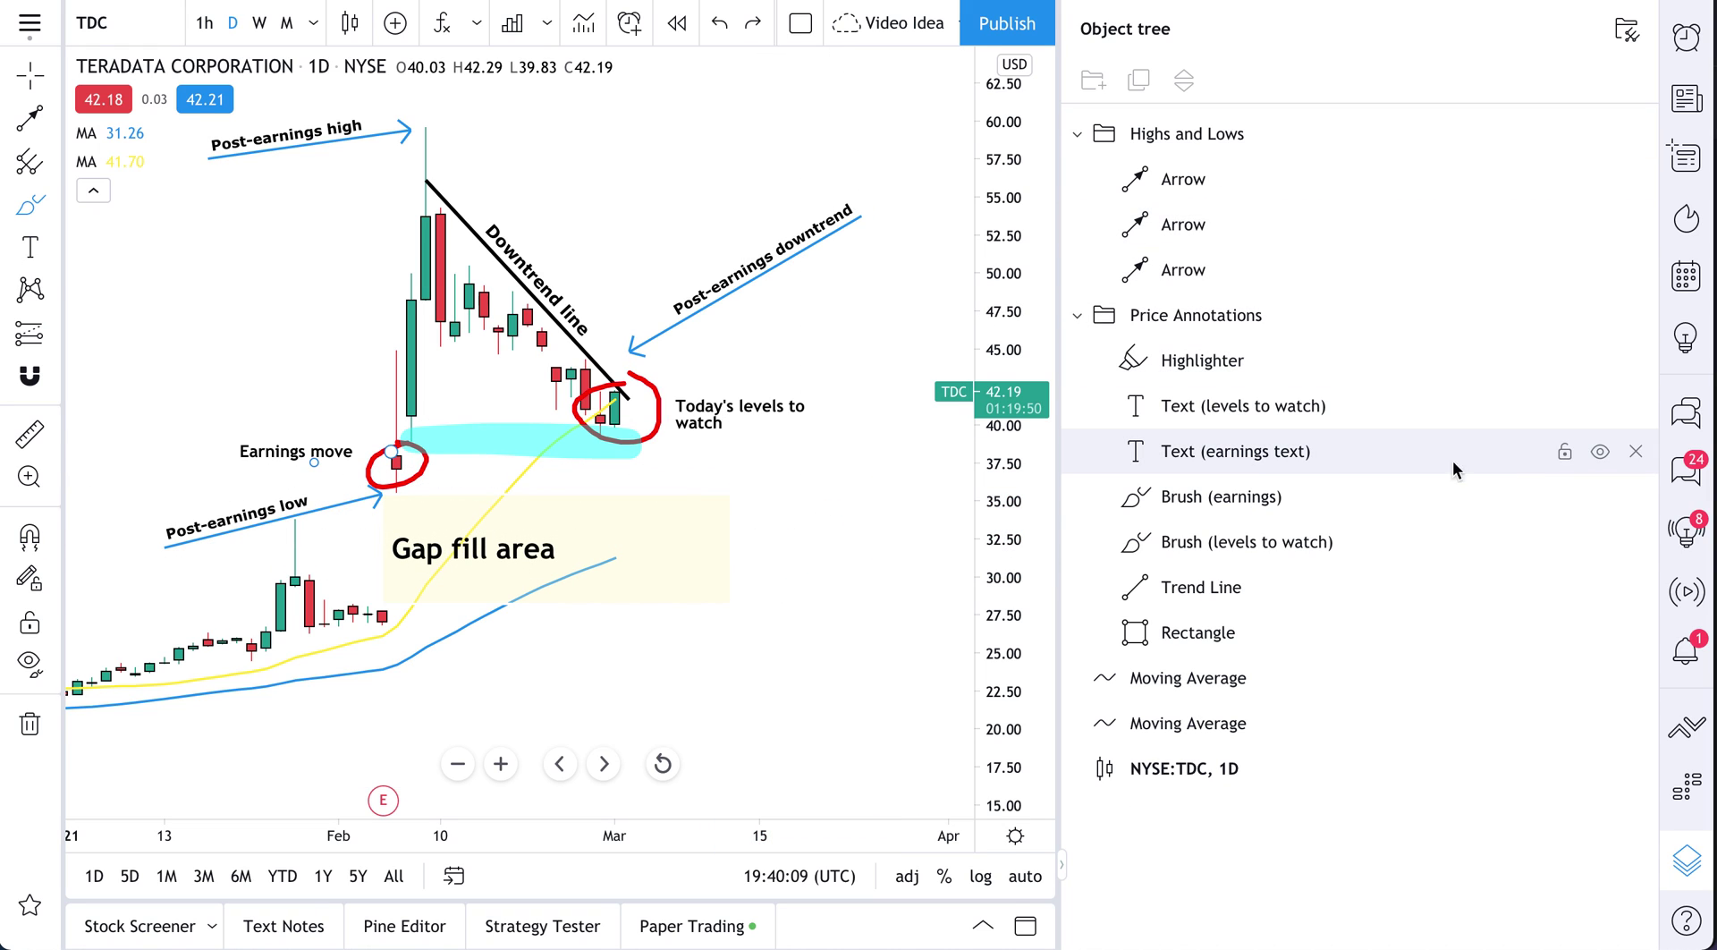
{"action": "left_click", "coordinate": [1203, 587]}
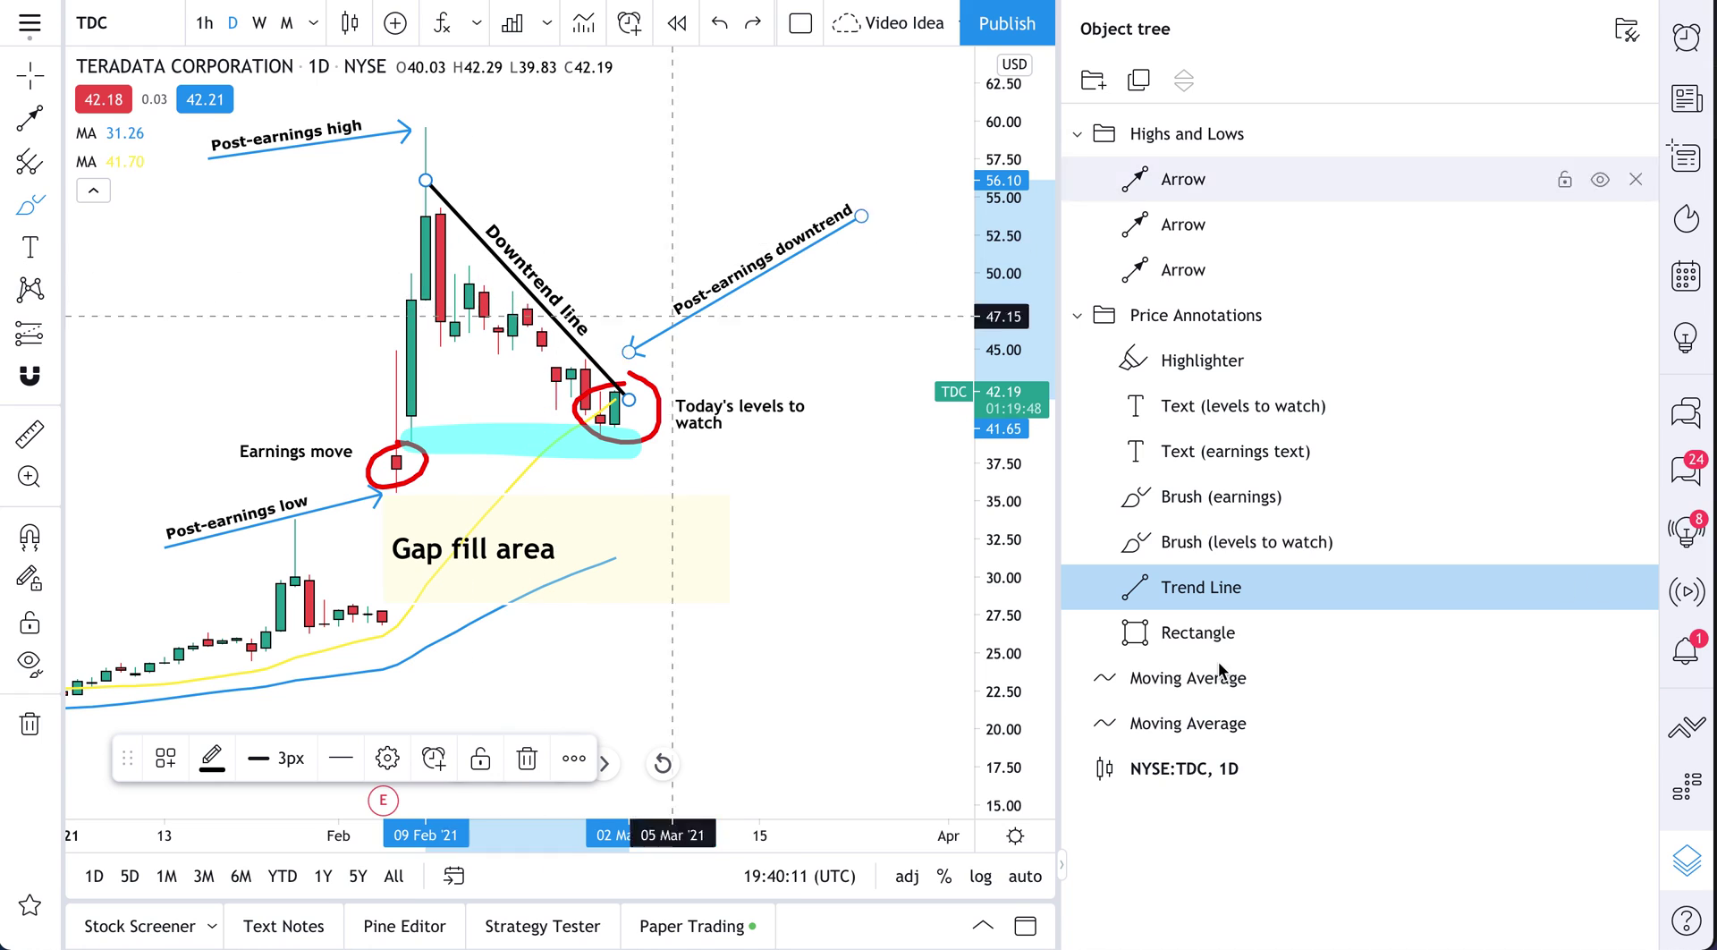
{"action": "left_click", "coordinate": [1196, 619]}
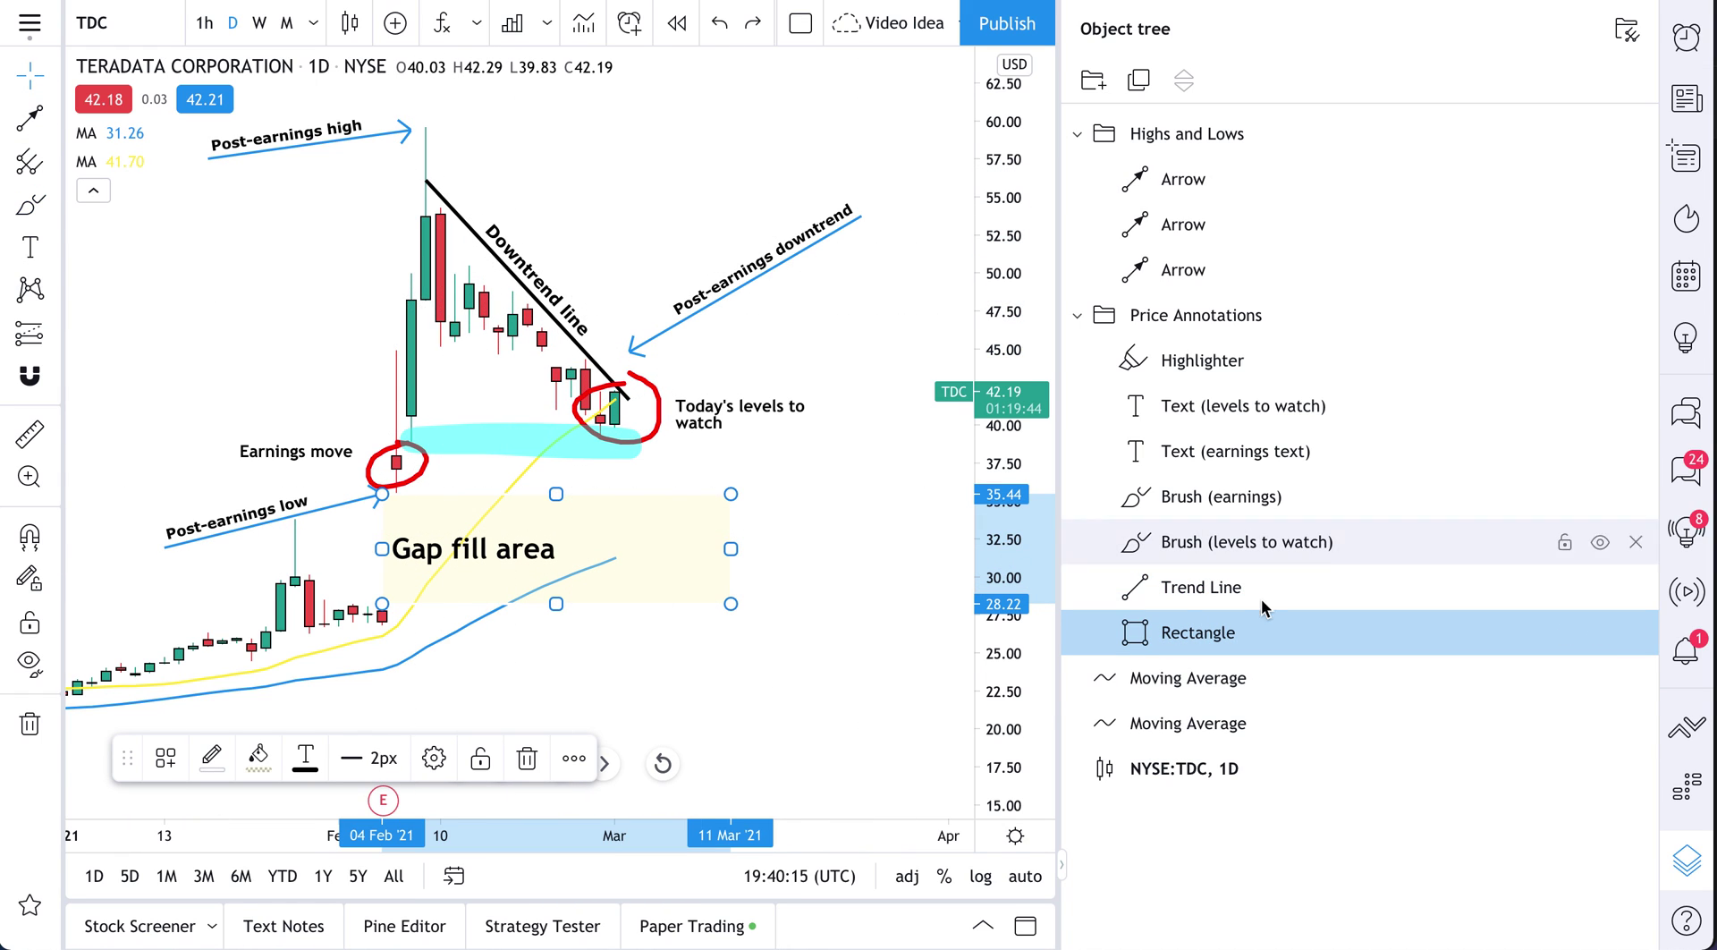
Set the Rectangle's text horizontal alignment to Center for the Gap fill area label
{"action": "double_click", "coordinate": [1192, 635]}
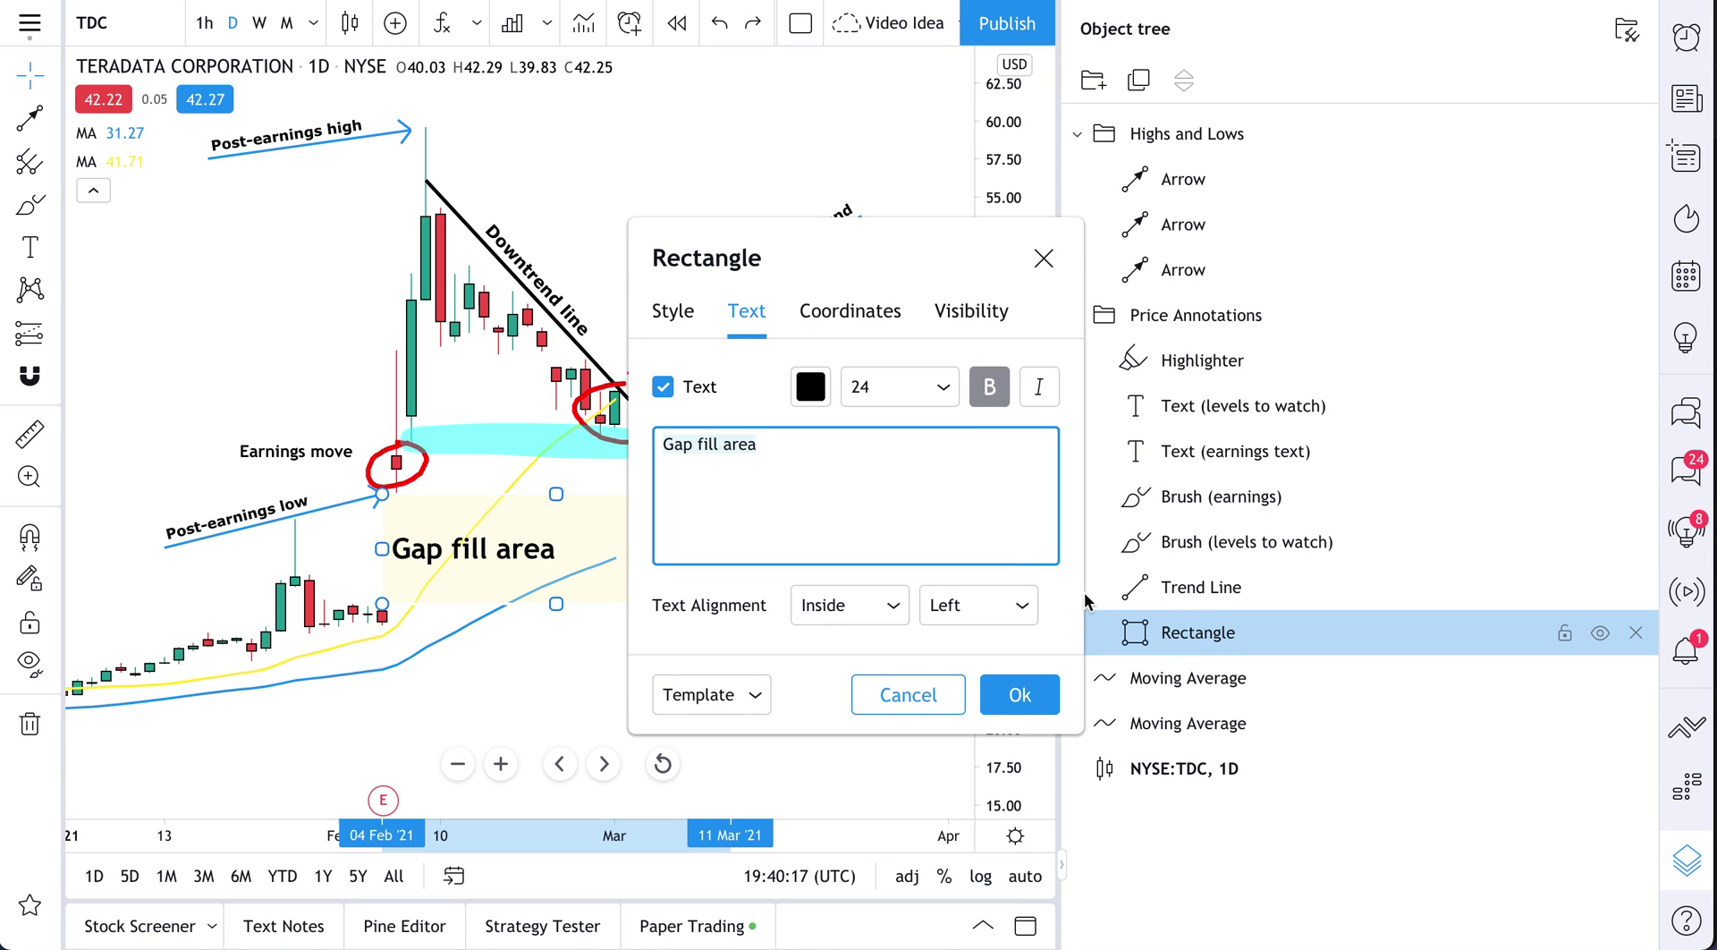
{"action": "left_click", "coordinate": [978, 601]}
{"action": "left_click", "coordinate": [970, 688]}
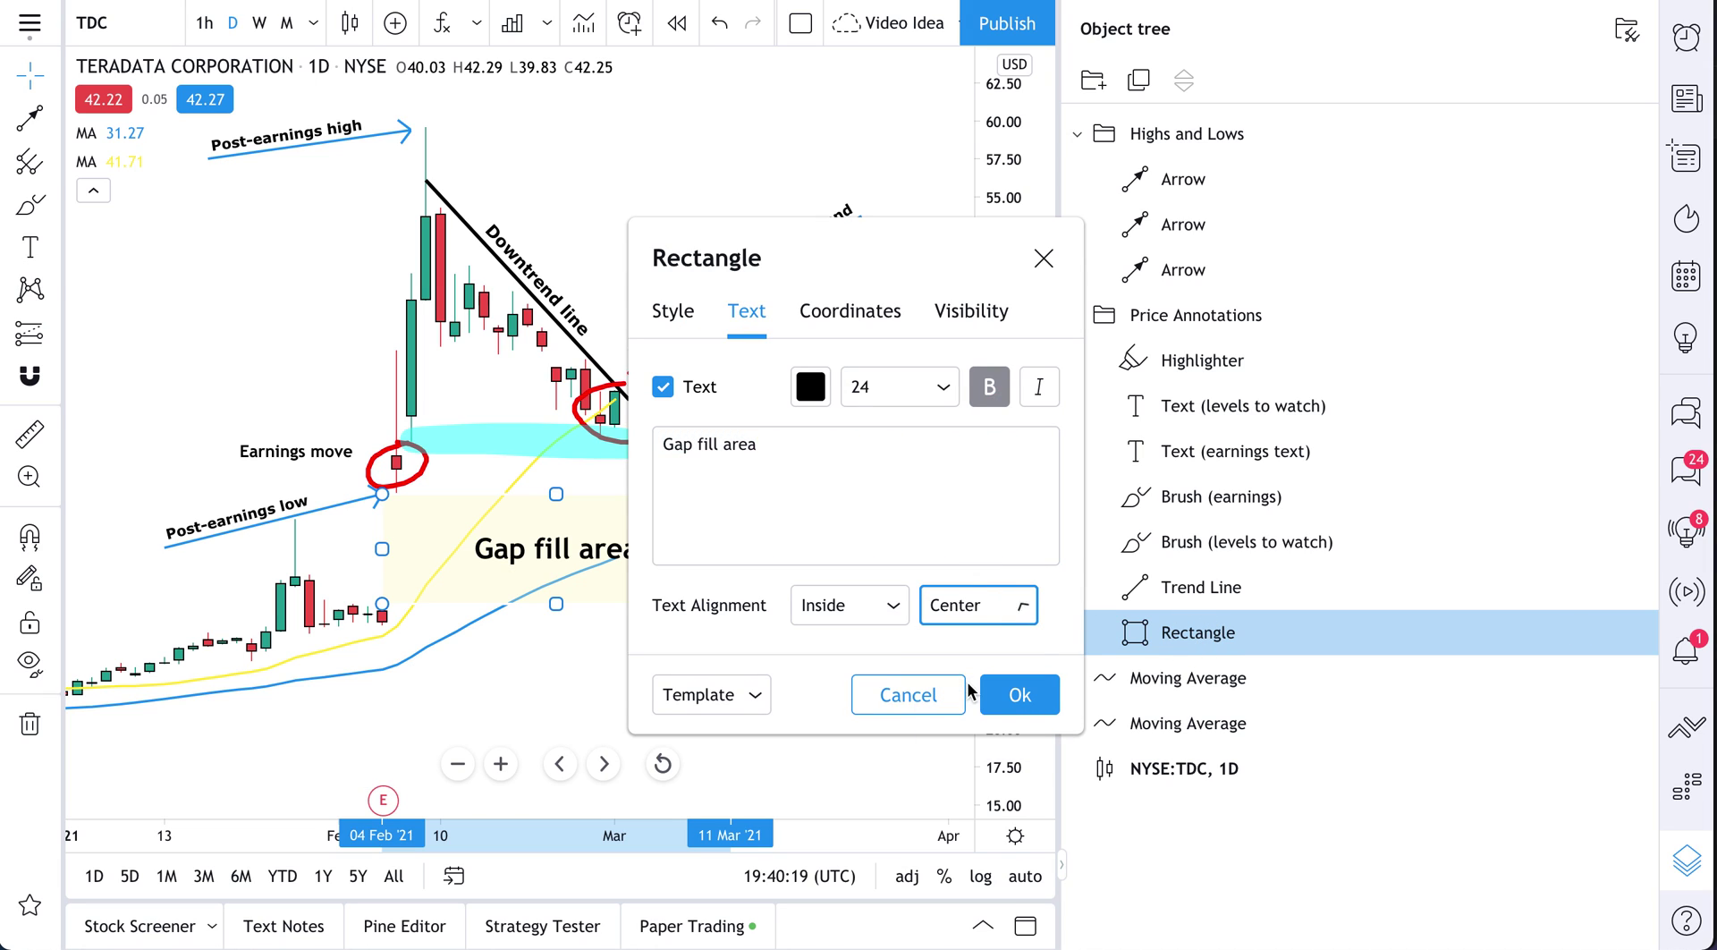
{"action": "left_click", "coordinate": [1005, 705]}
{"action": "left_click", "coordinate": [838, 693]}
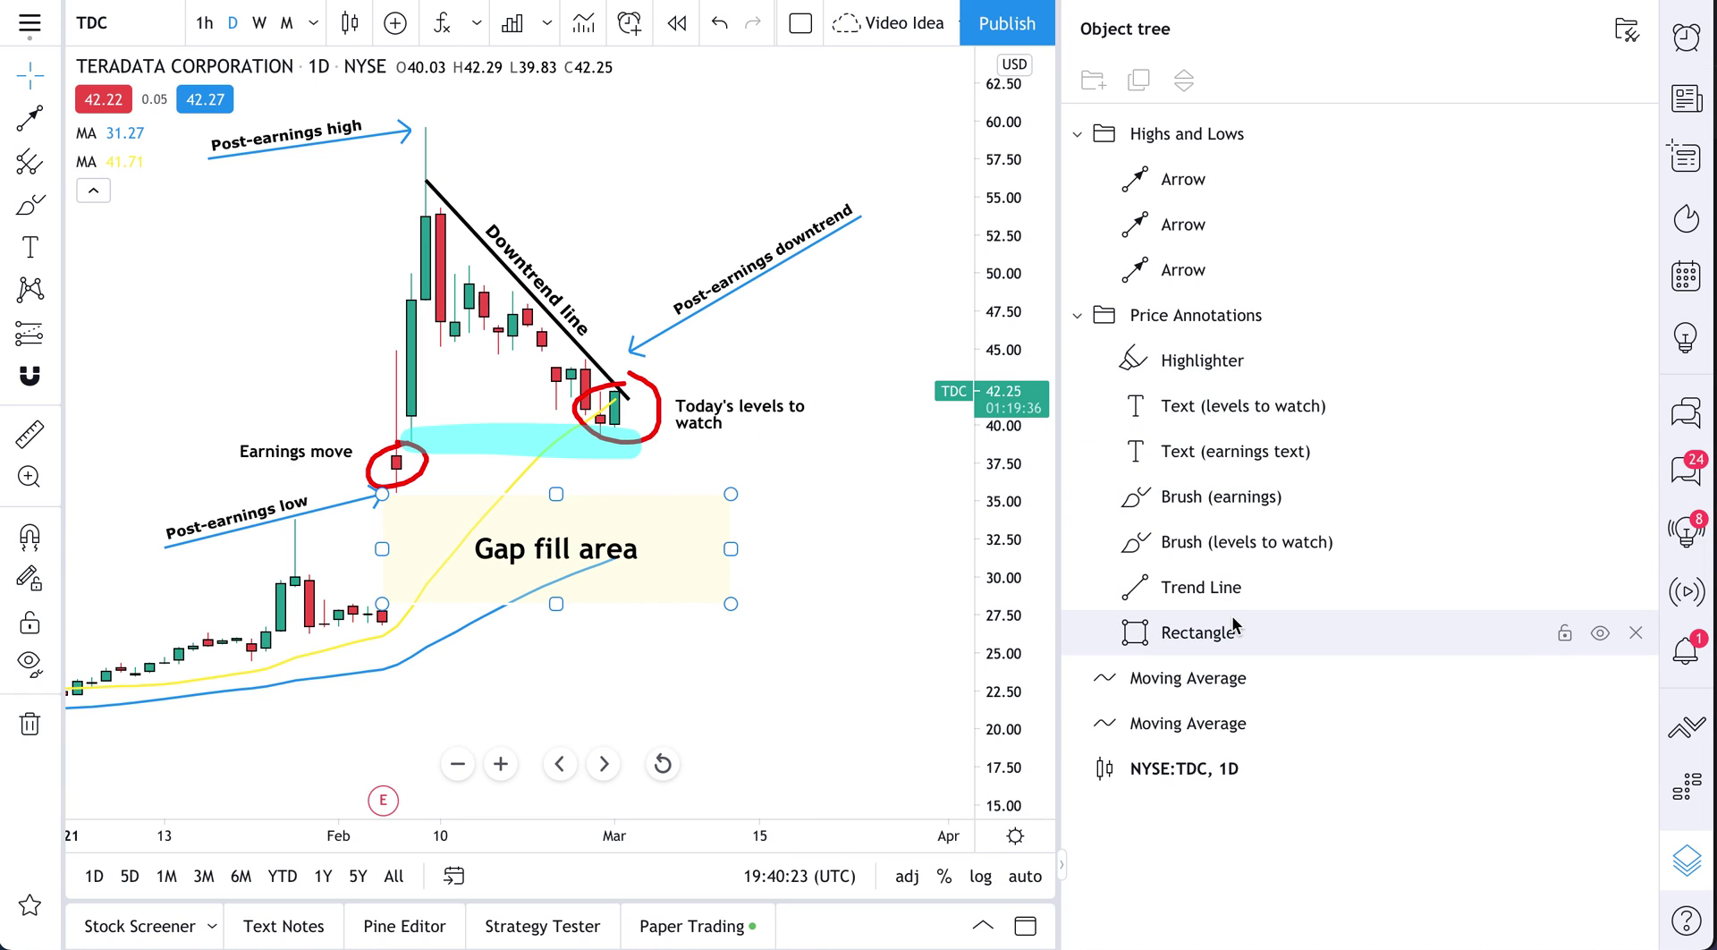
{"action": "left_click", "coordinate": [1203, 622]}
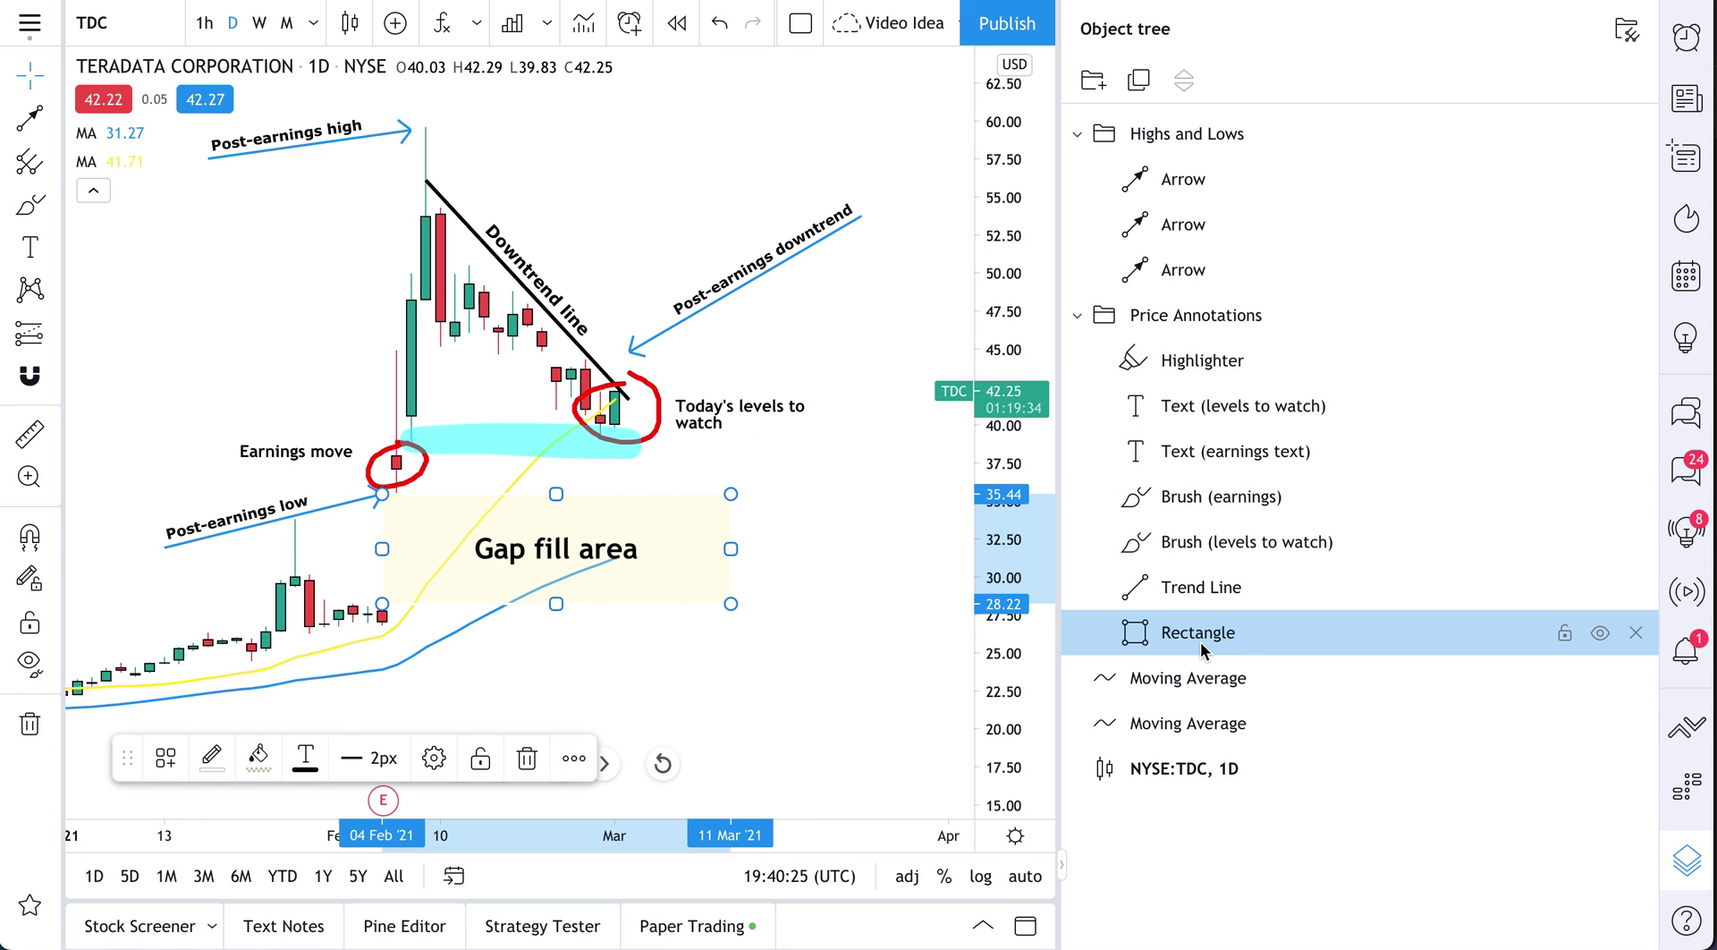
Rename the rectangle to 'Rectangle (Gap Fill)'
{"action": "double_click", "coordinate": [1201, 639]}
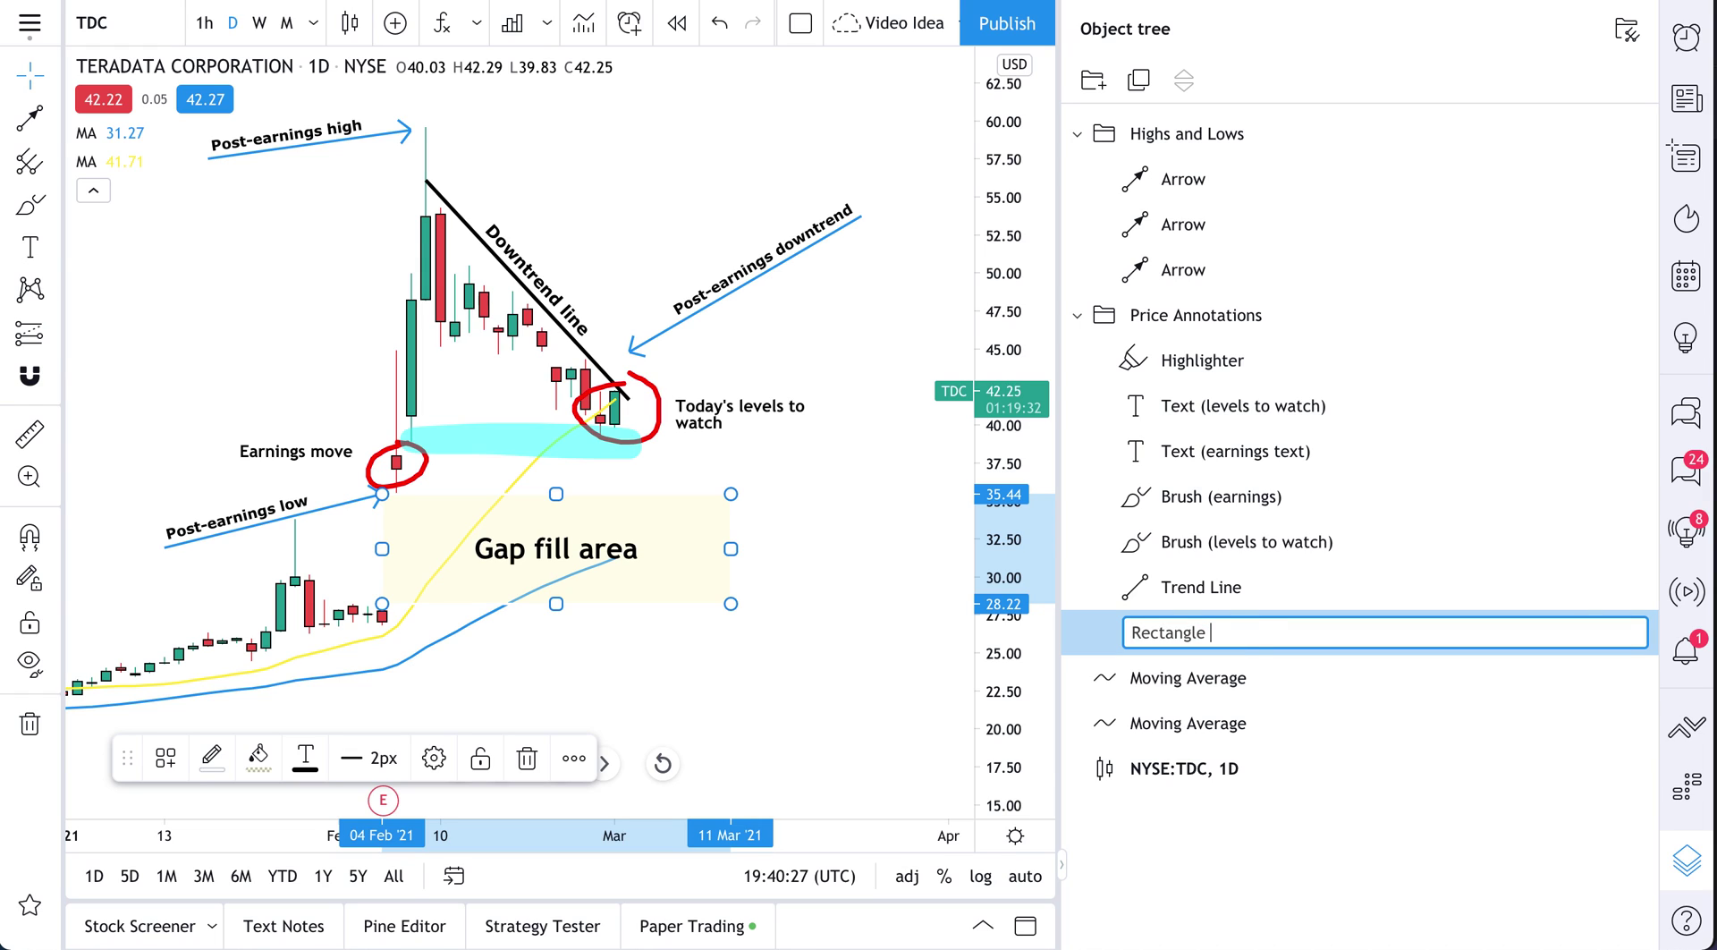
{"action": "type", "text": "(Gap Fill"}
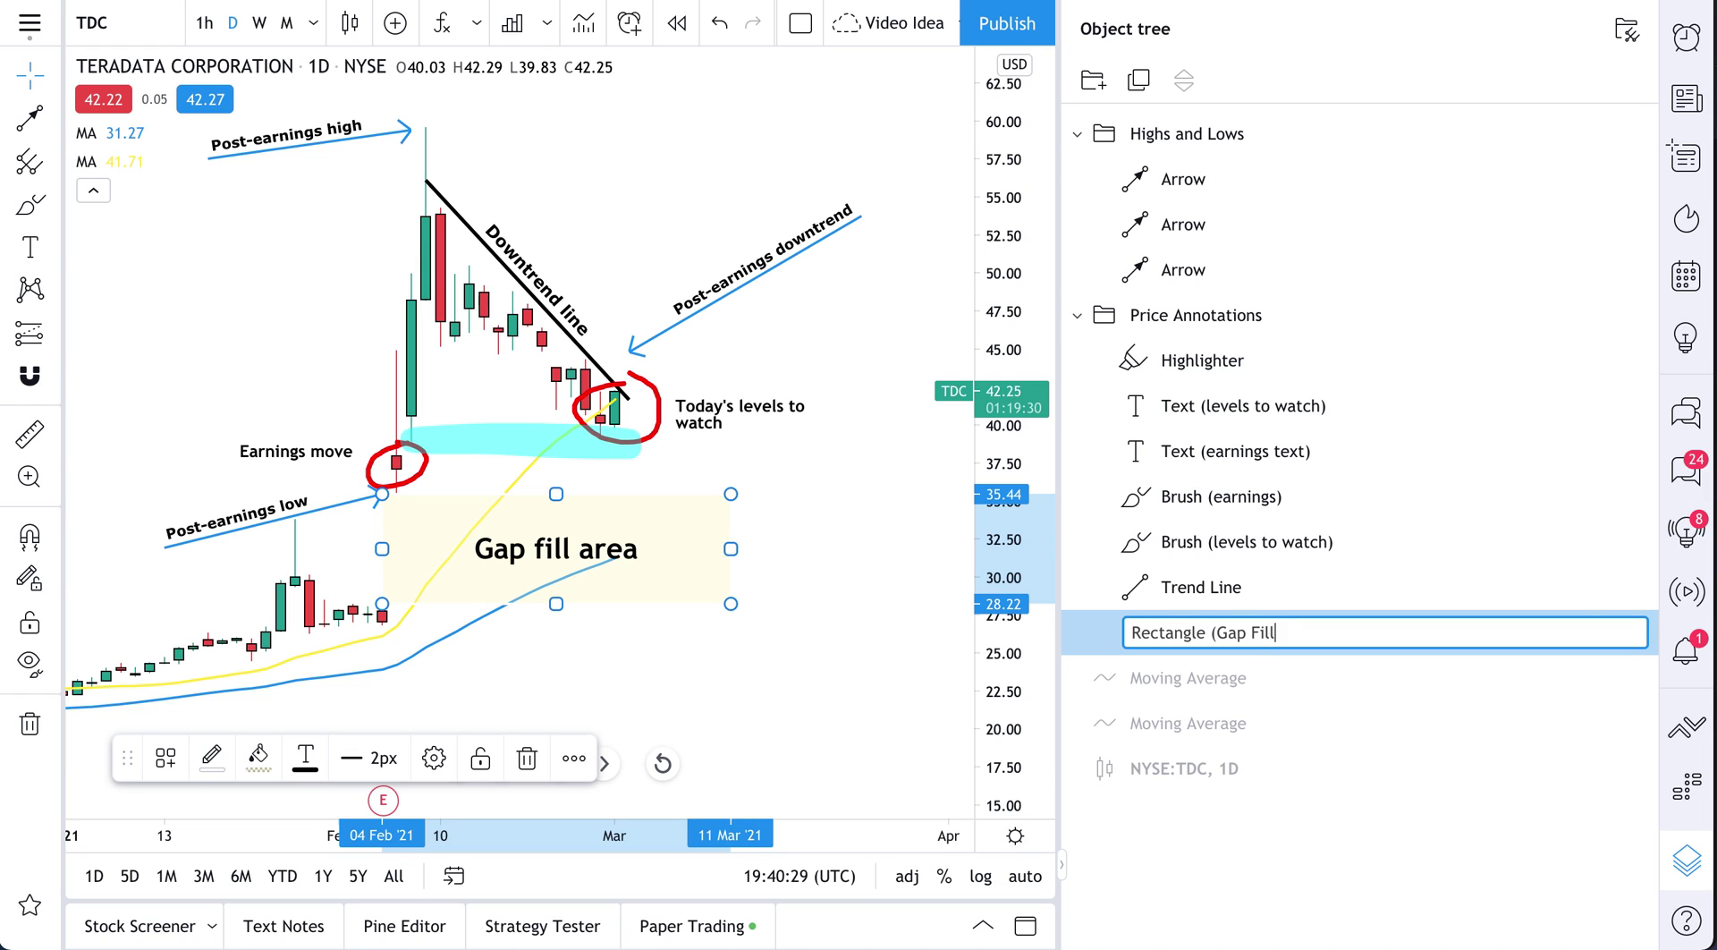
{"action": "type", "text": ")"}
{"action": "key", "text": "Return"}
Rename the trend line to 'Trend Line (Downtrend)'
{"action": "left_click", "coordinate": [1201, 587]}
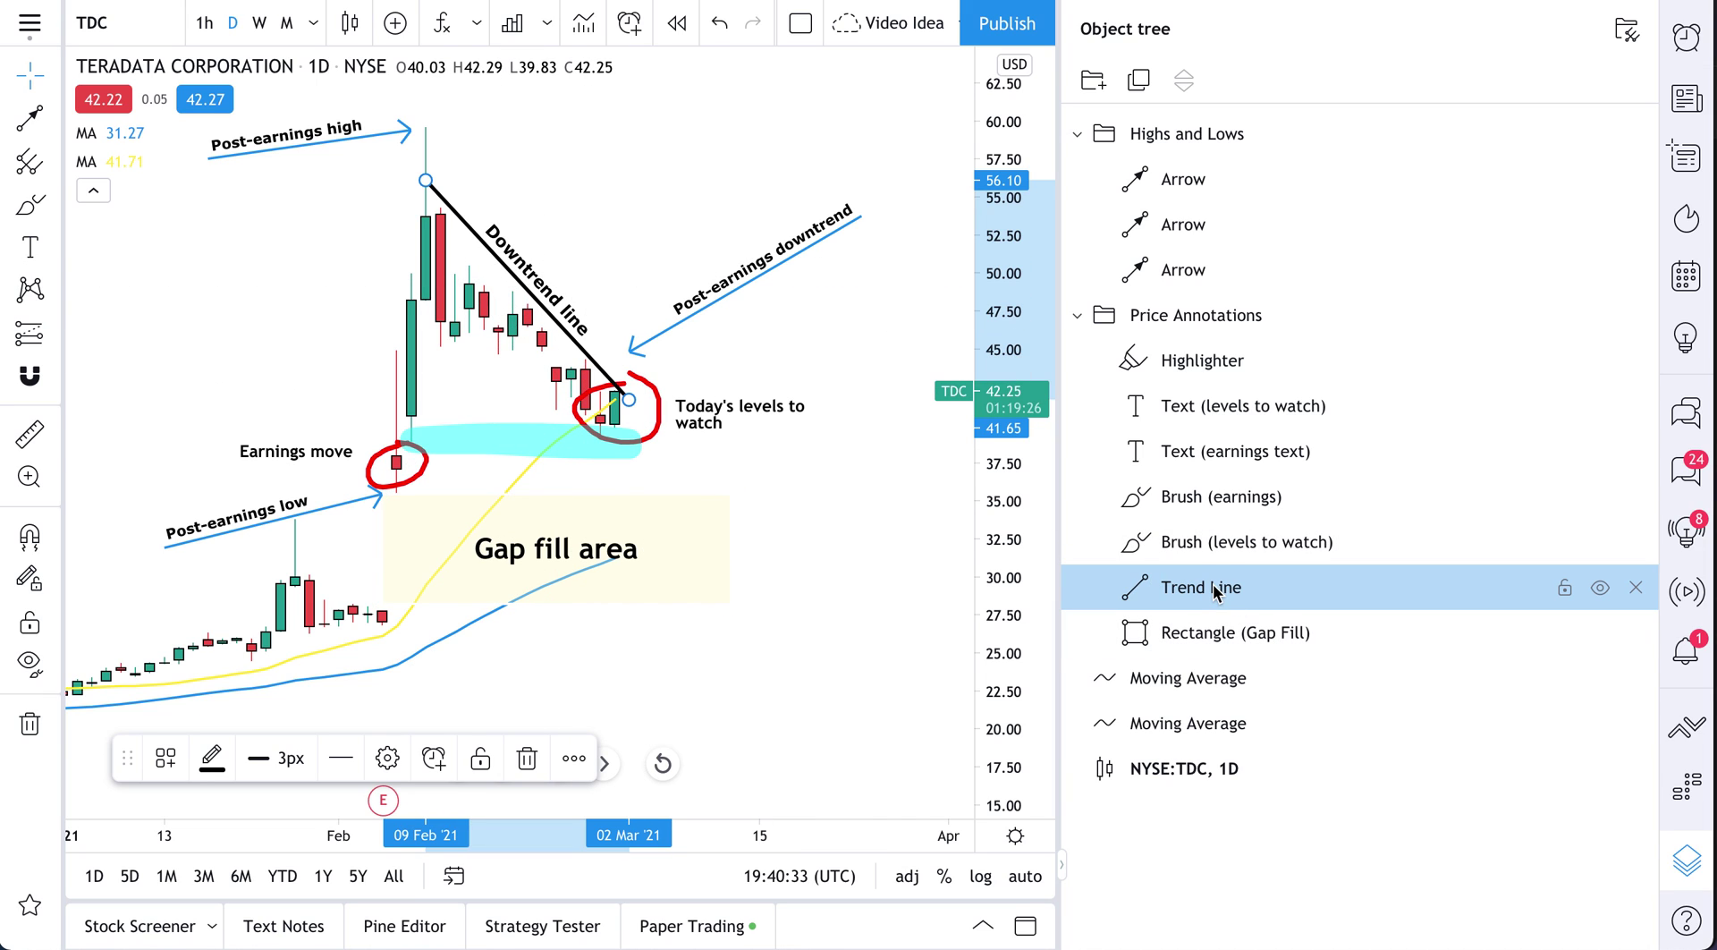
{"action": "double_click", "coordinate": [1275, 588]}
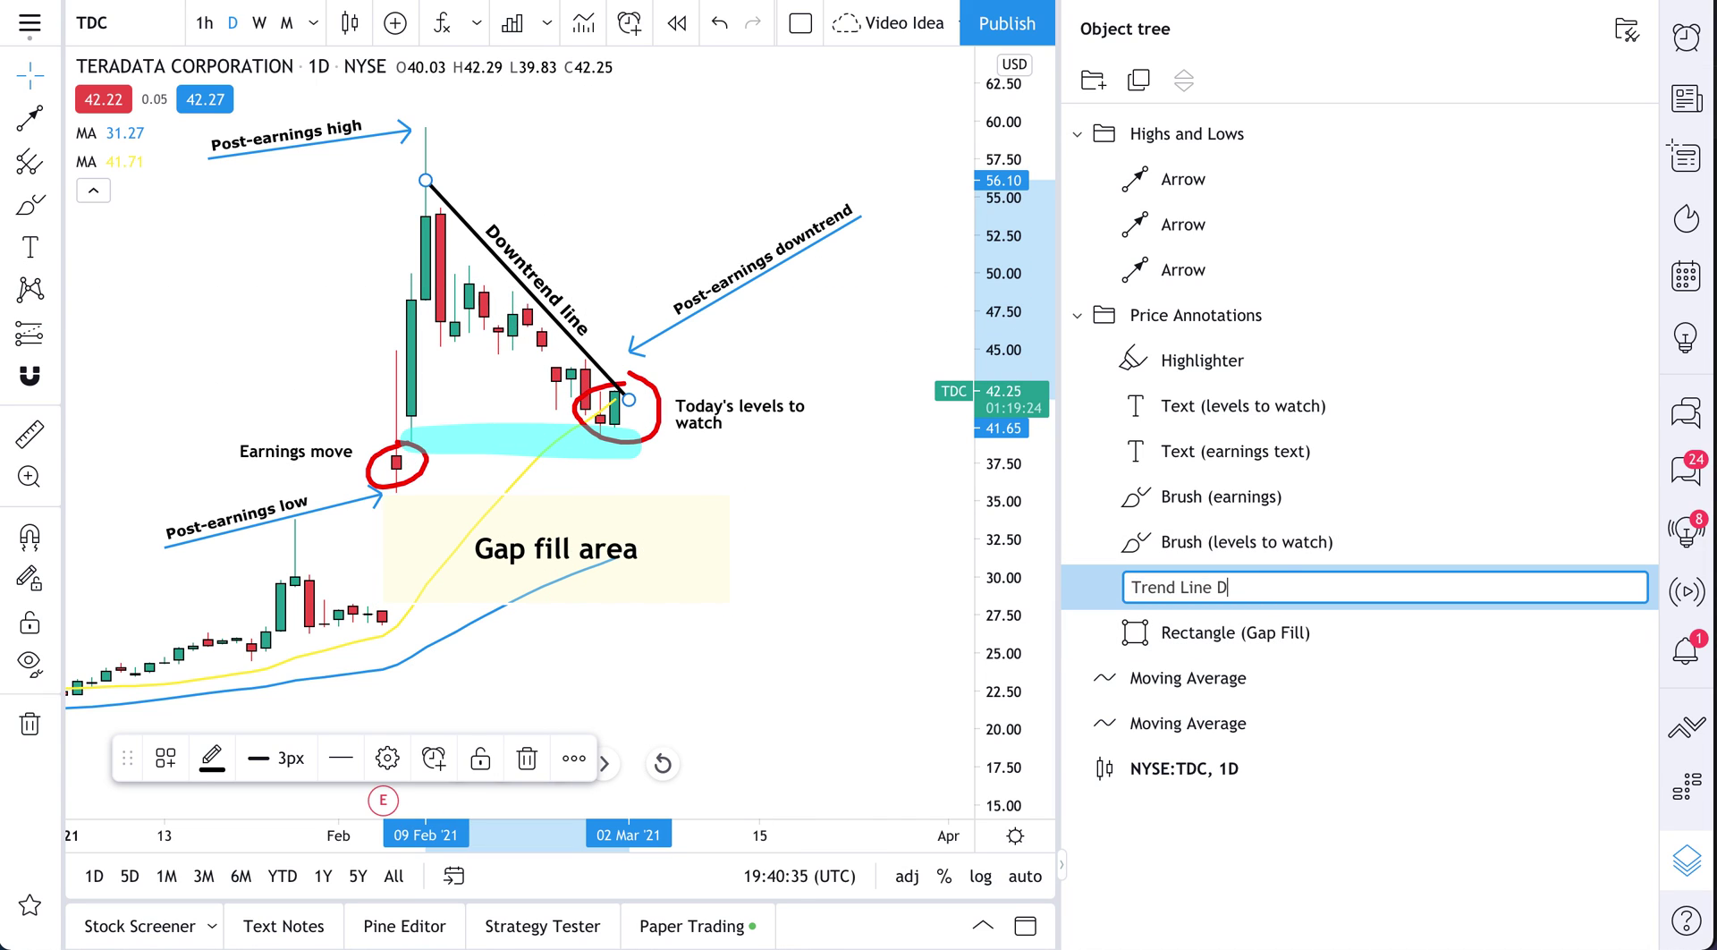
{"action": "type", "text": "(Downtrend)"}
{"action": "key", "text": "Return"}
Rename the highlighter to 'Highlighter (Bounce zone)'
{"action": "left_click", "coordinate": [1223, 351]}
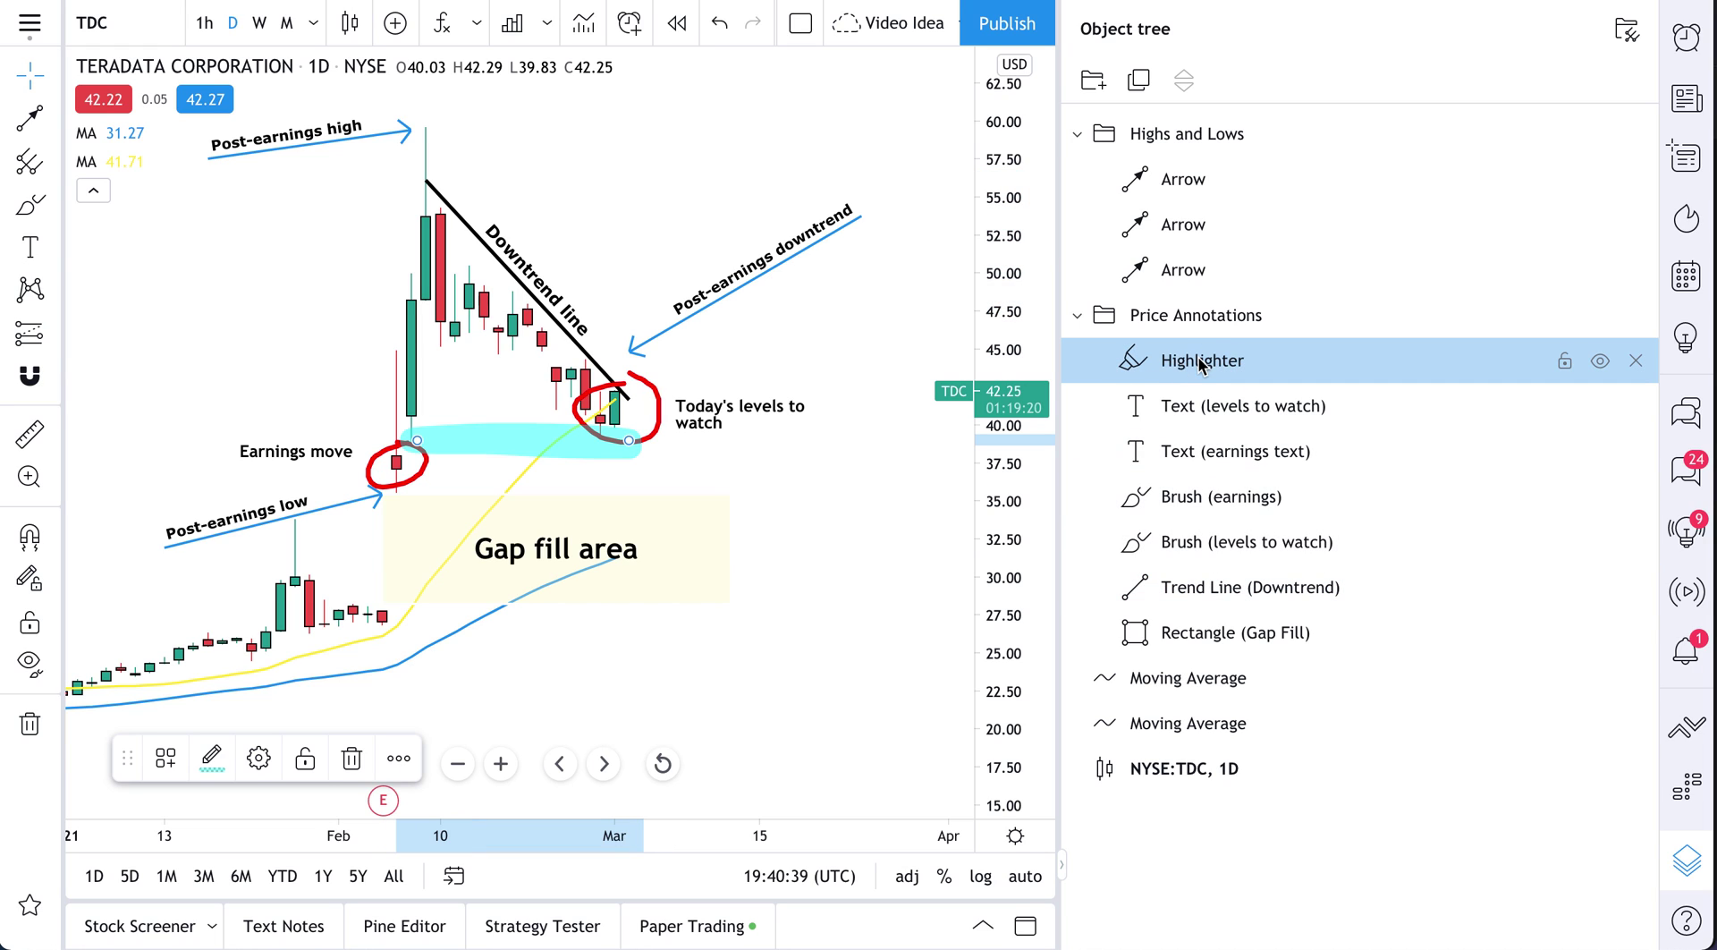
{"action": "double_click", "coordinate": [1203, 360]}
{"action": "type", "text": "("}
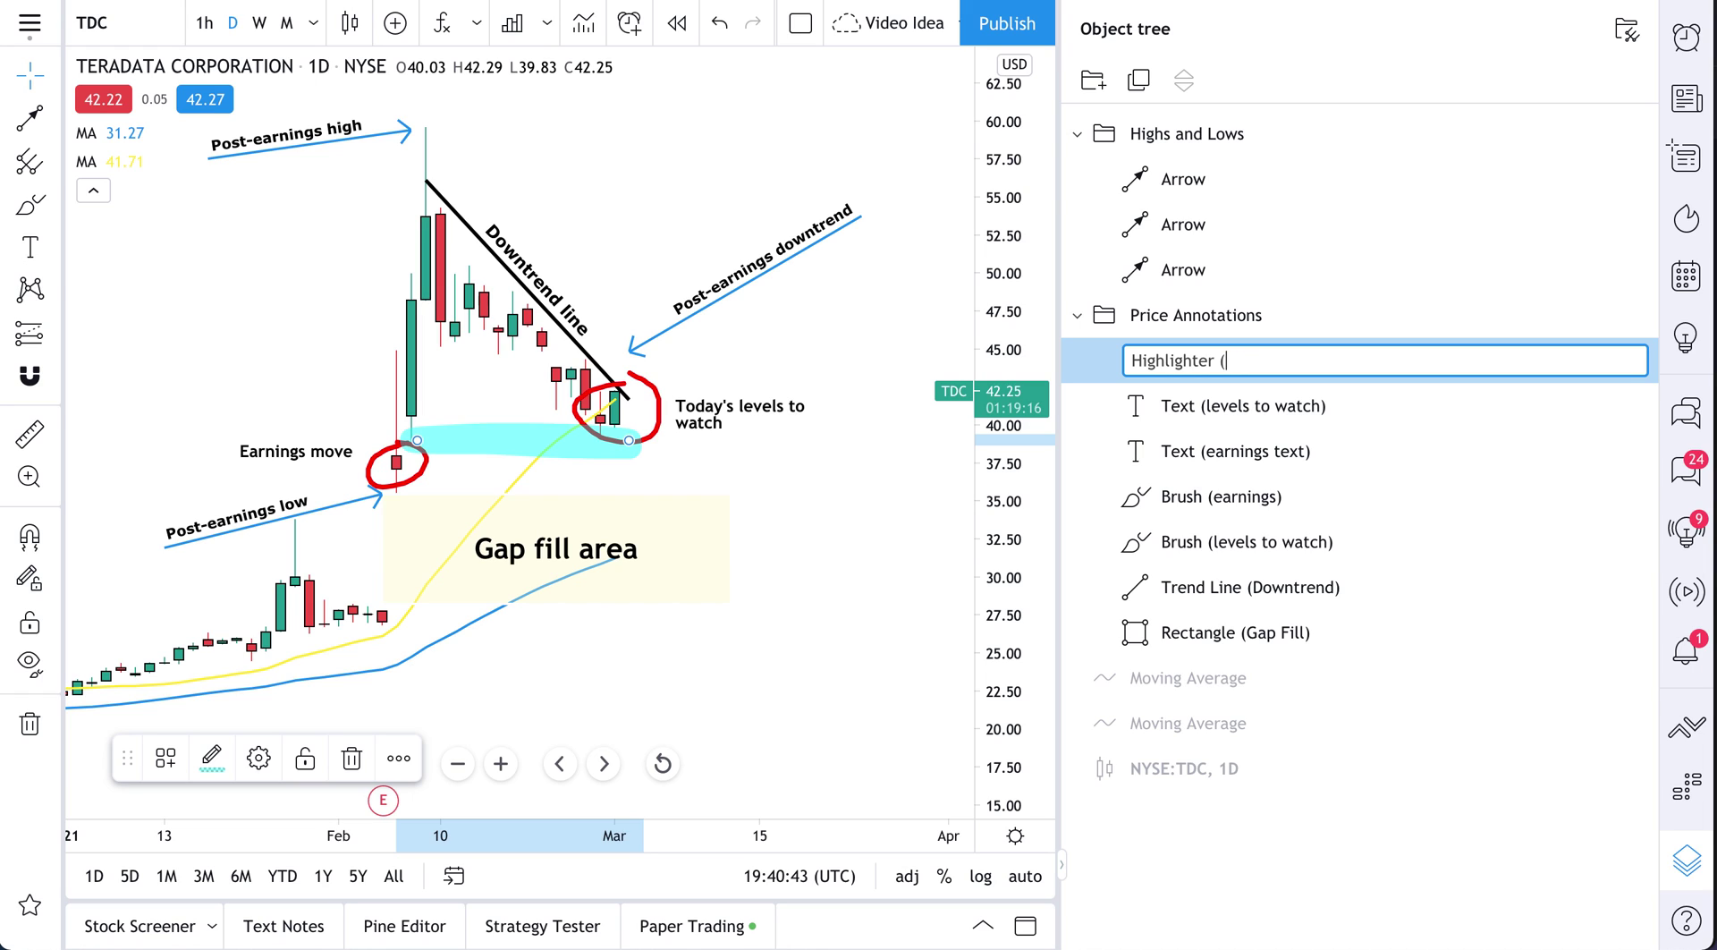
{"action": "type", "text": "Bounce zone"}
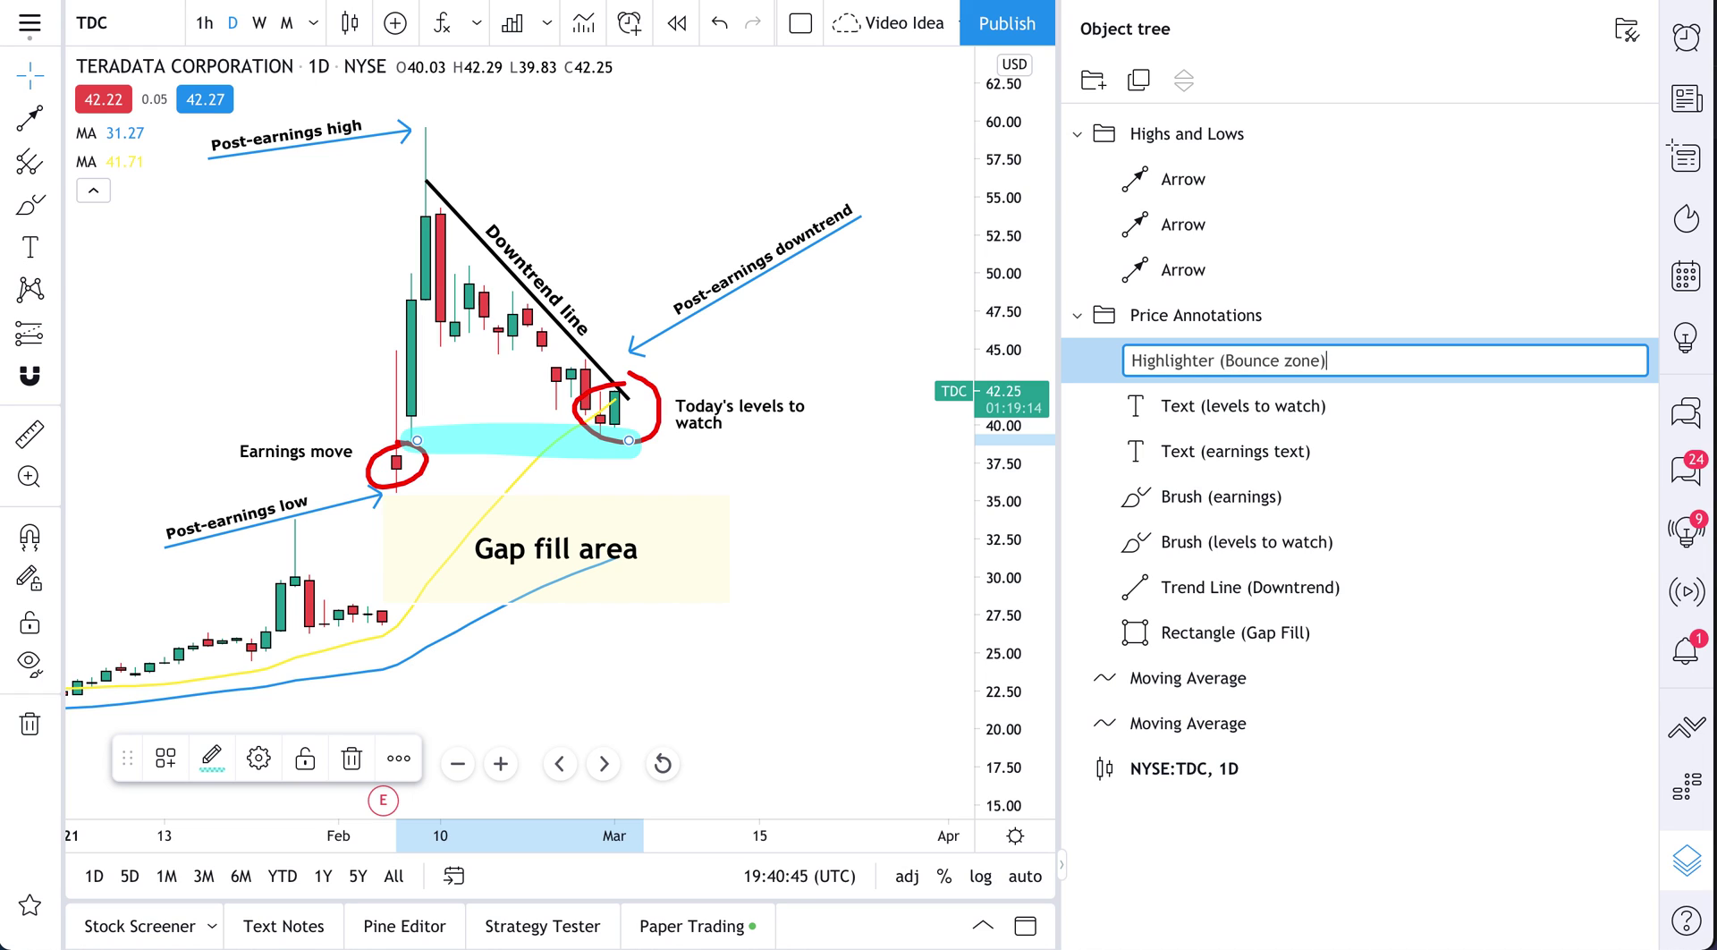
{"action": "key", "text": "Return"}
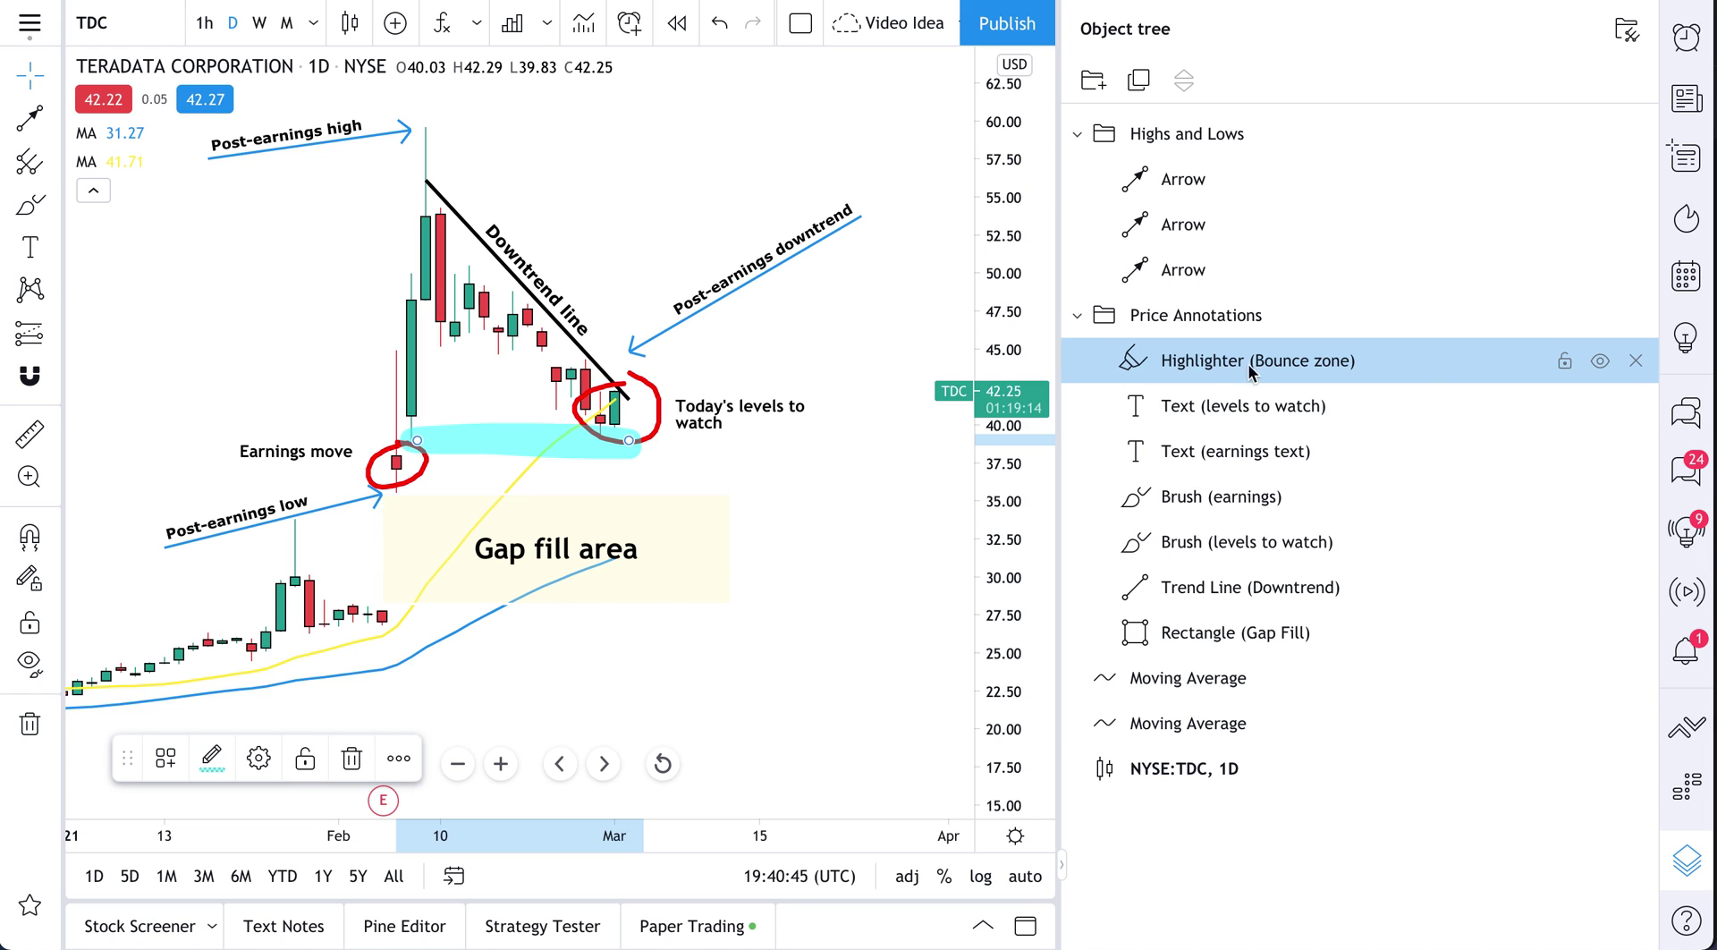
Select each of the three arrows in Highs and Lows to locate them on the chart
{"action": "left_click", "coordinate": [675, 477]}
{"action": "left_click", "coordinate": [1250, 176]}
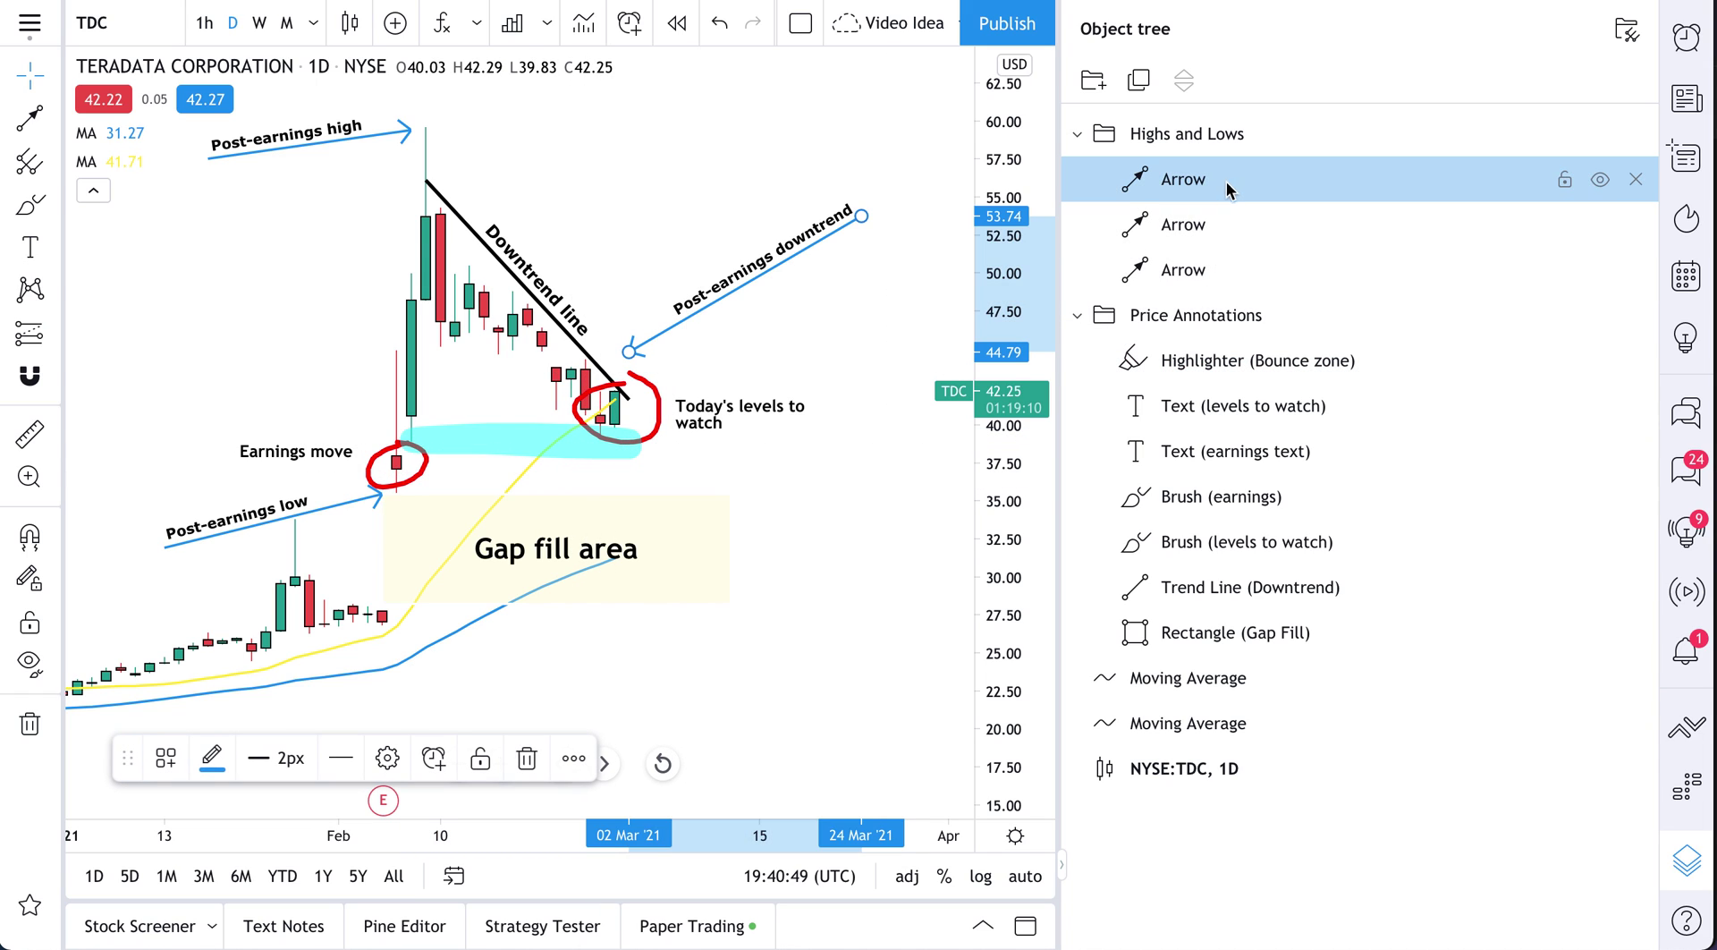
{"action": "left_click", "coordinate": [1201, 231]}
{"action": "left_click", "coordinate": [1203, 271]}
{"action": "left_click", "coordinate": [1214, 175]}
{"action": "left_click", "coordinate": [1209, 222]}
{"action": "left_click", "coordinate": [1209, 273]}
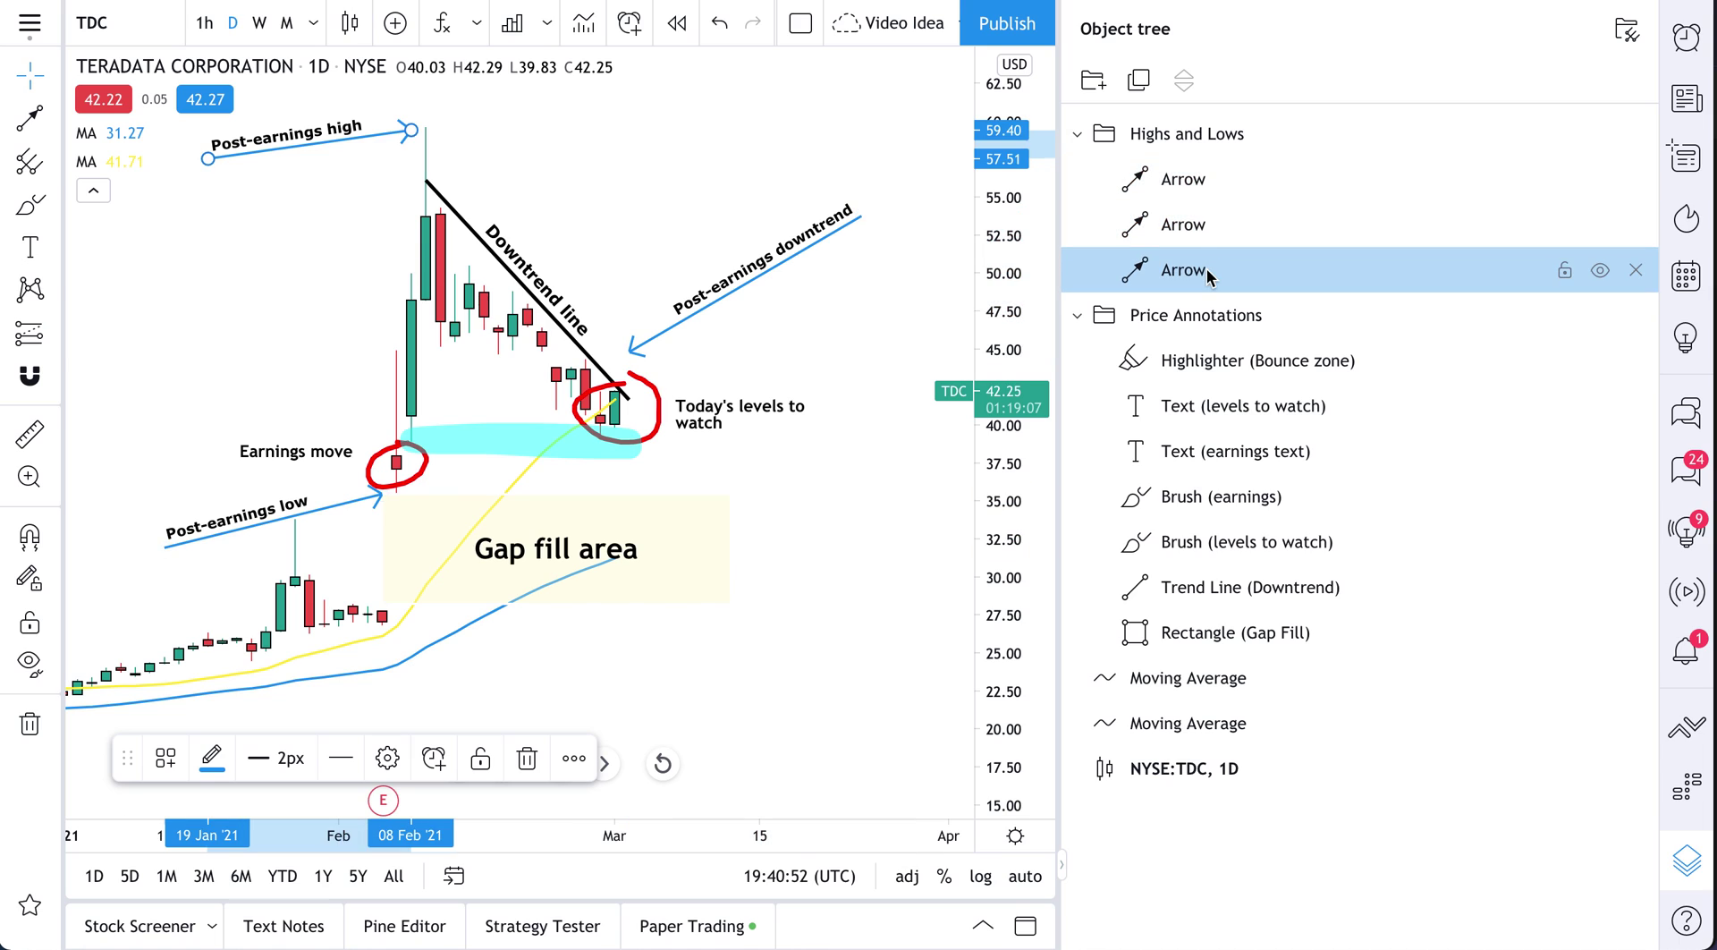
{"action": "left_click", "coordinate": [1177, 180]}
Rename the post-earnings downtrend arrow to 'Arrow (Downtrend)'
{"action": "right_click", "coordinate": [1177, 179]}
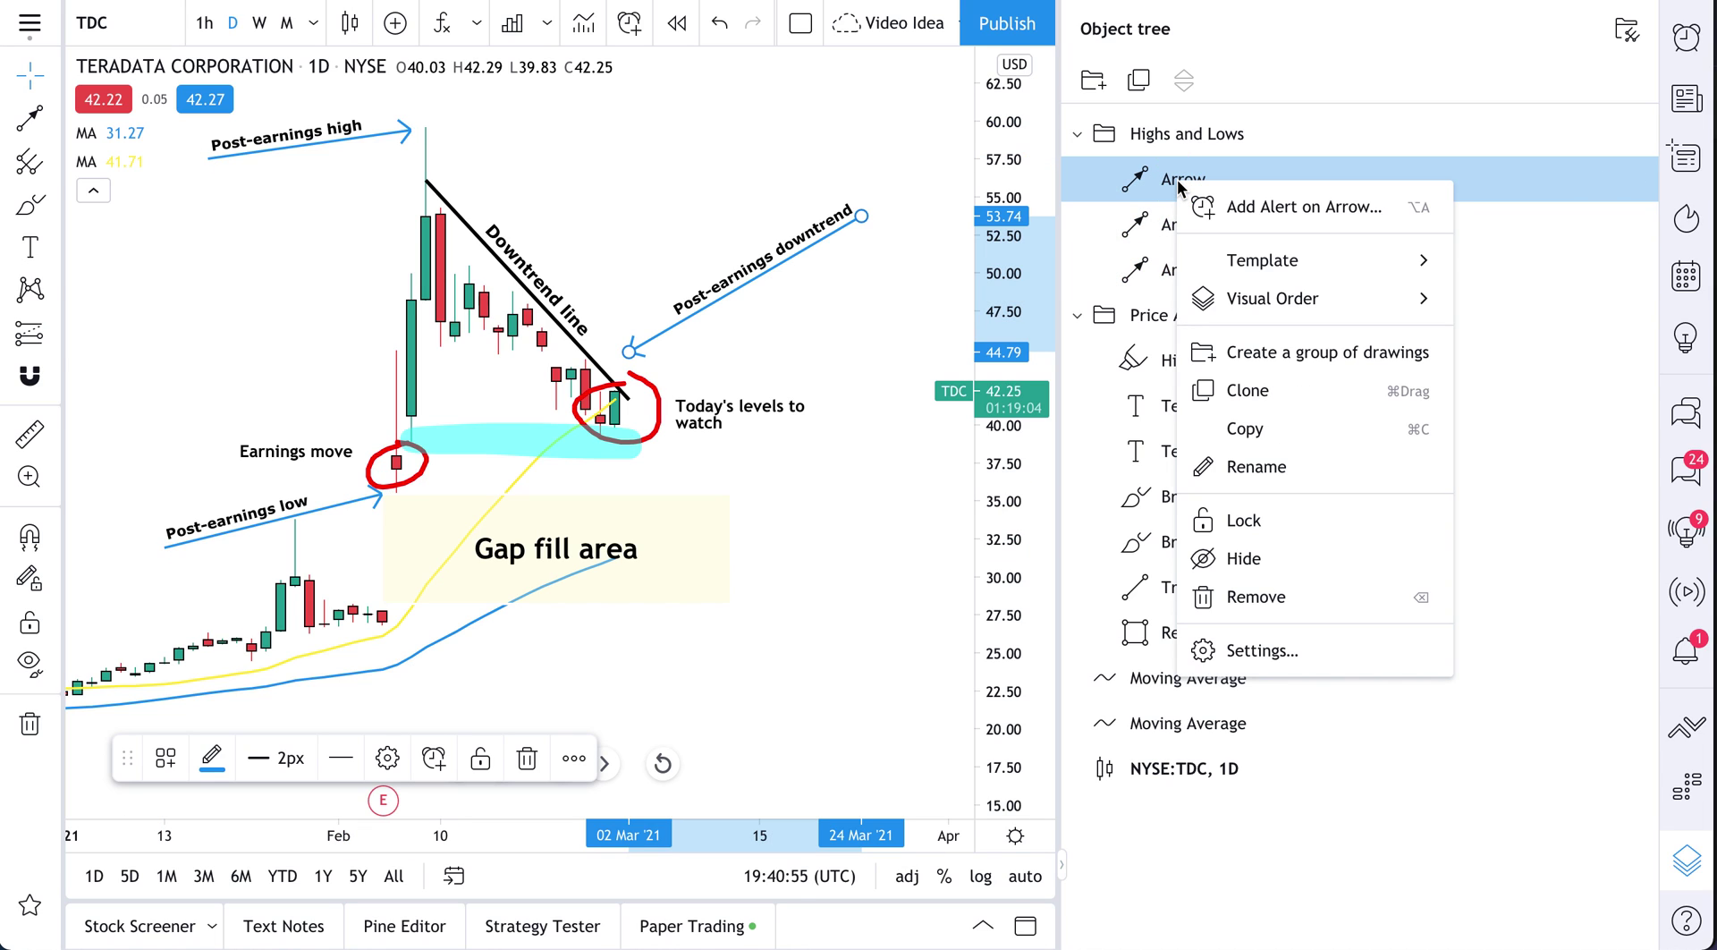
{"action": "left_click", "coordinate": [1257, 466]}
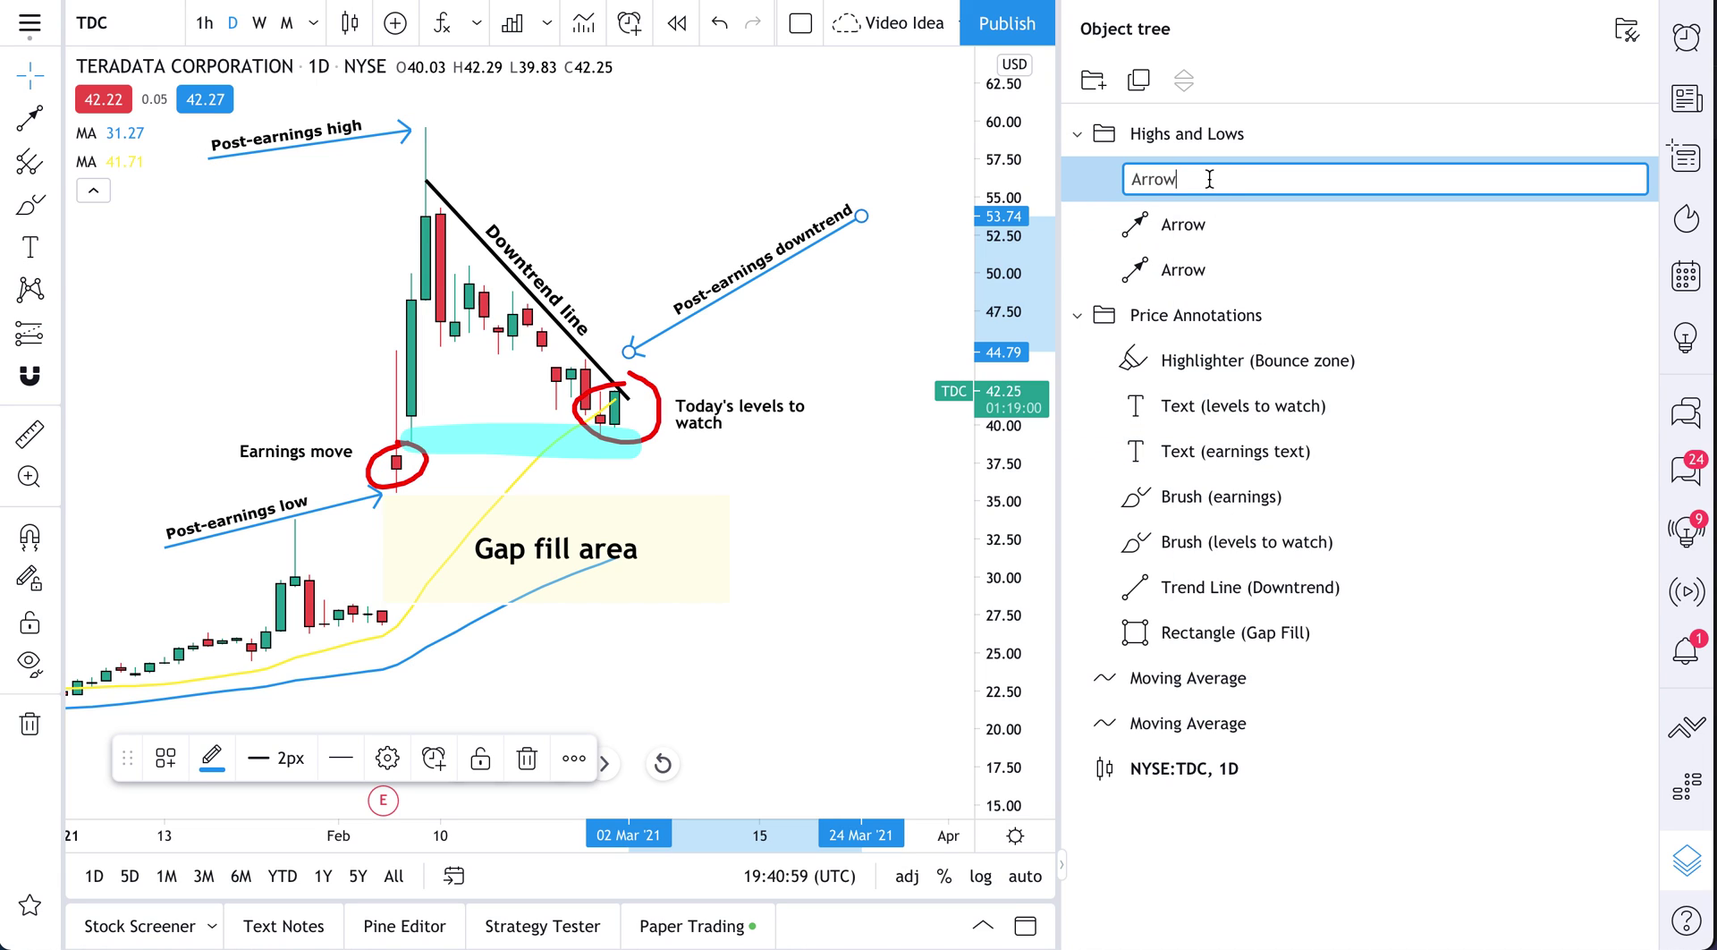
{"action": "type", "text": "("}
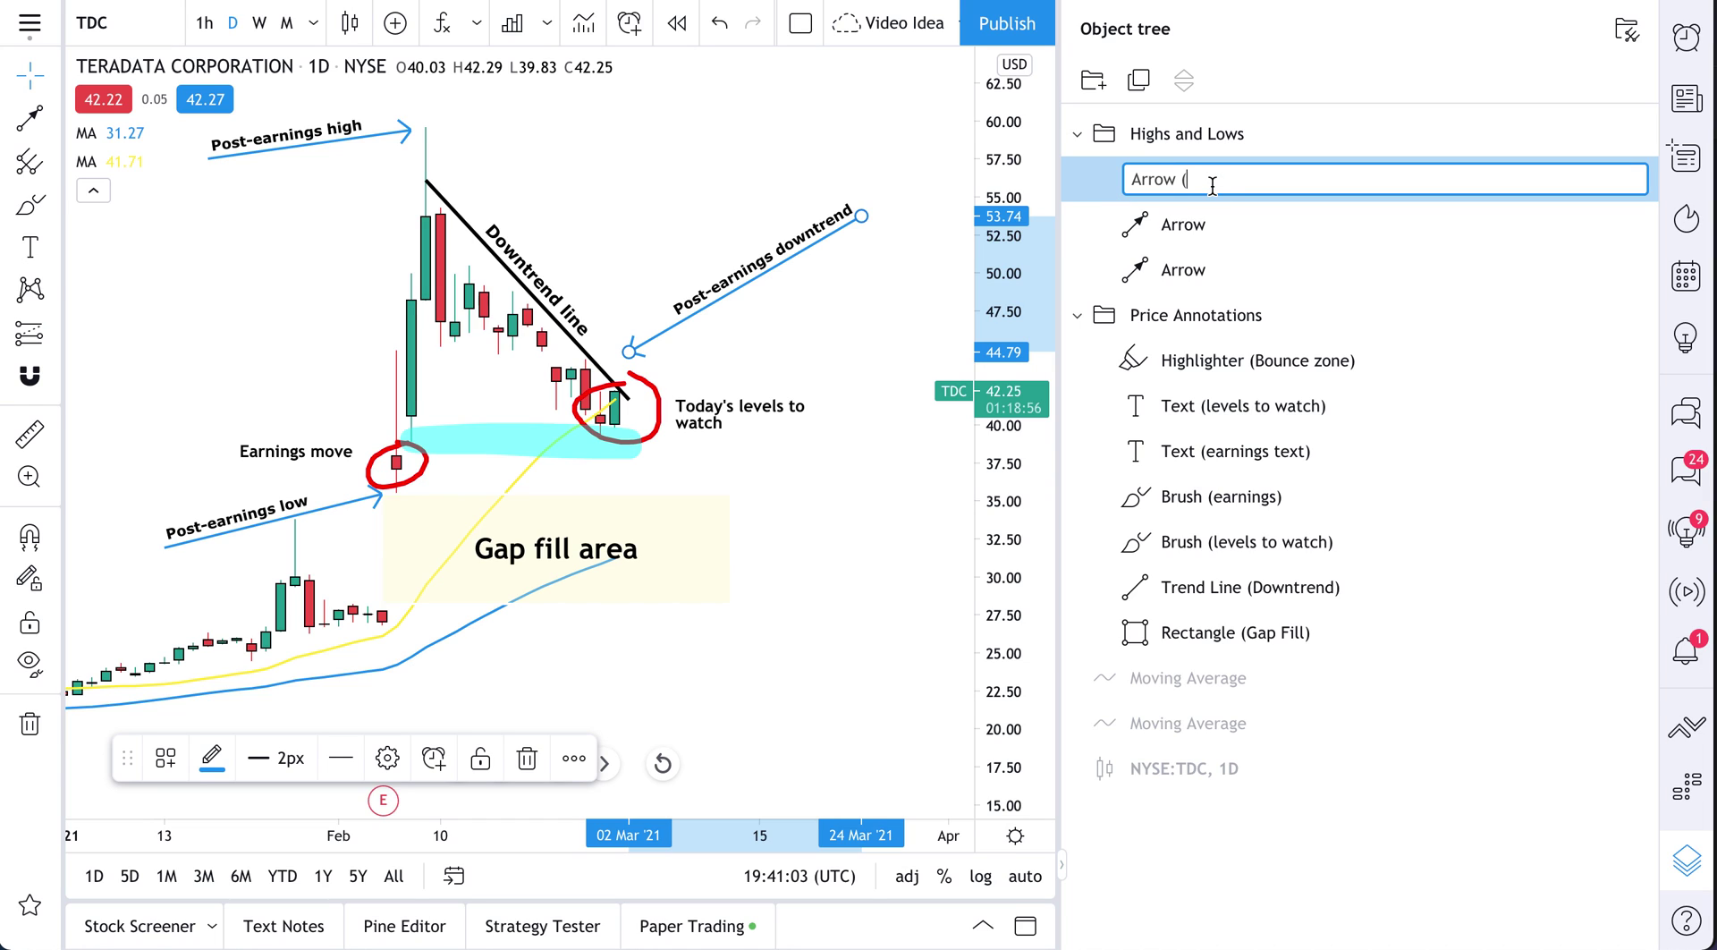
{"action": "type", "text": "Downtrend)"}
{"action": "key", "text": "Return"}
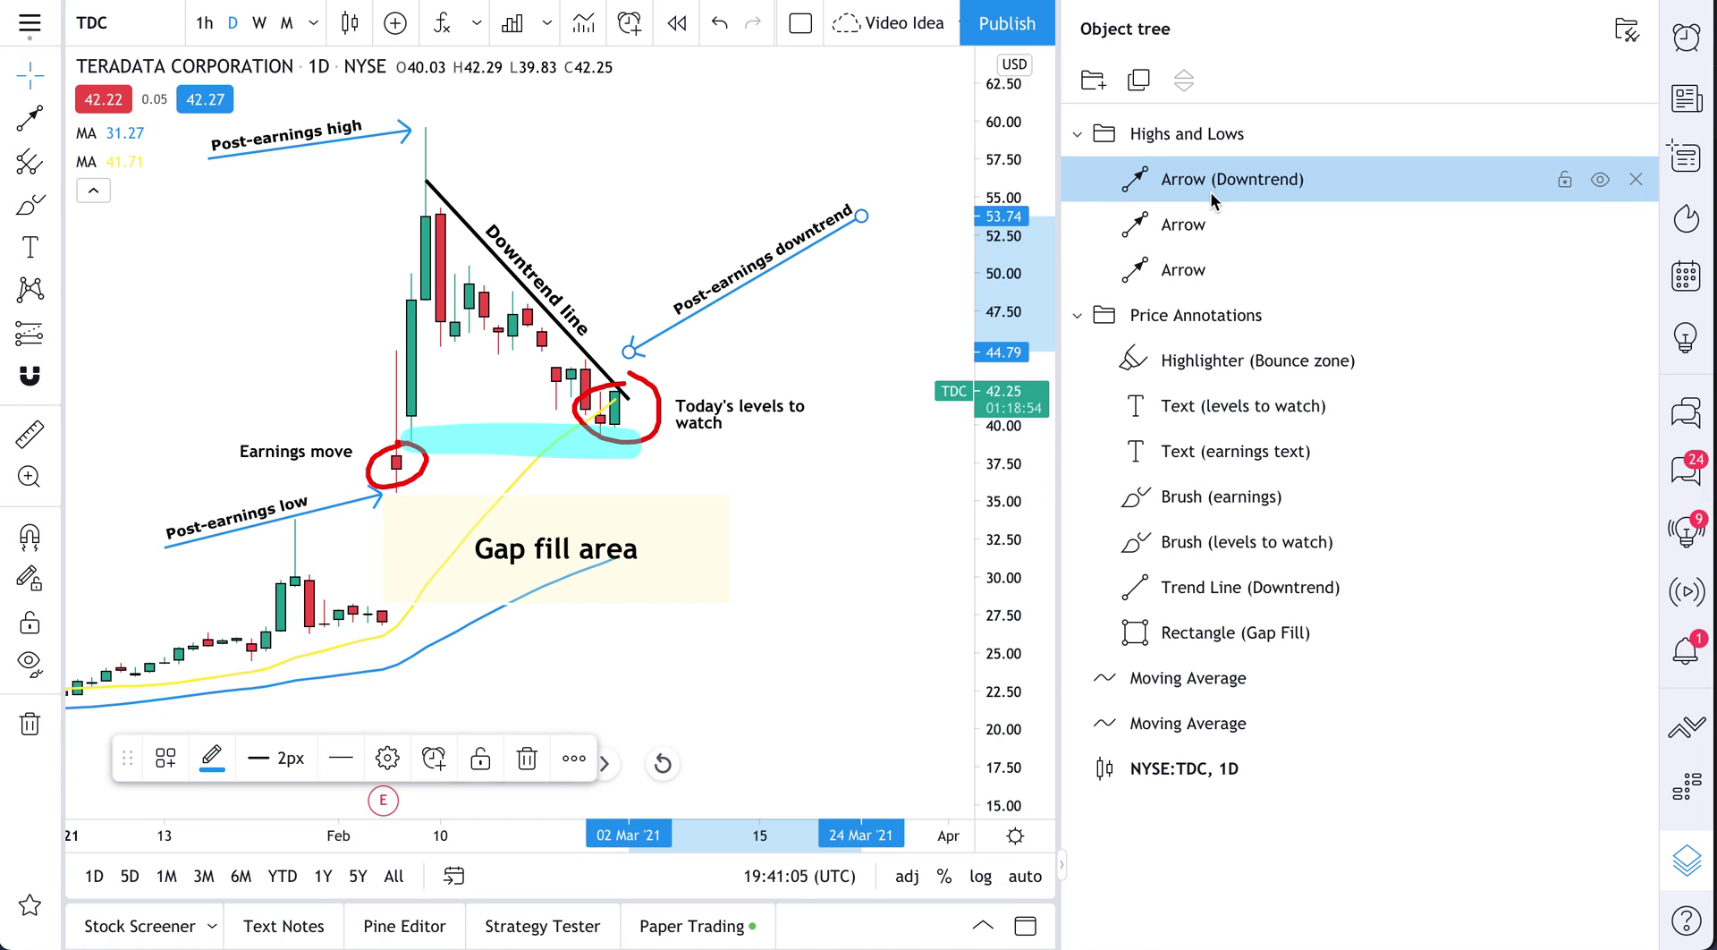
Rename the remaining arrows to '(Earnings Low)' and '(Earnings High)'
{"action": "left_click", "coordinate": [1171, 226]}
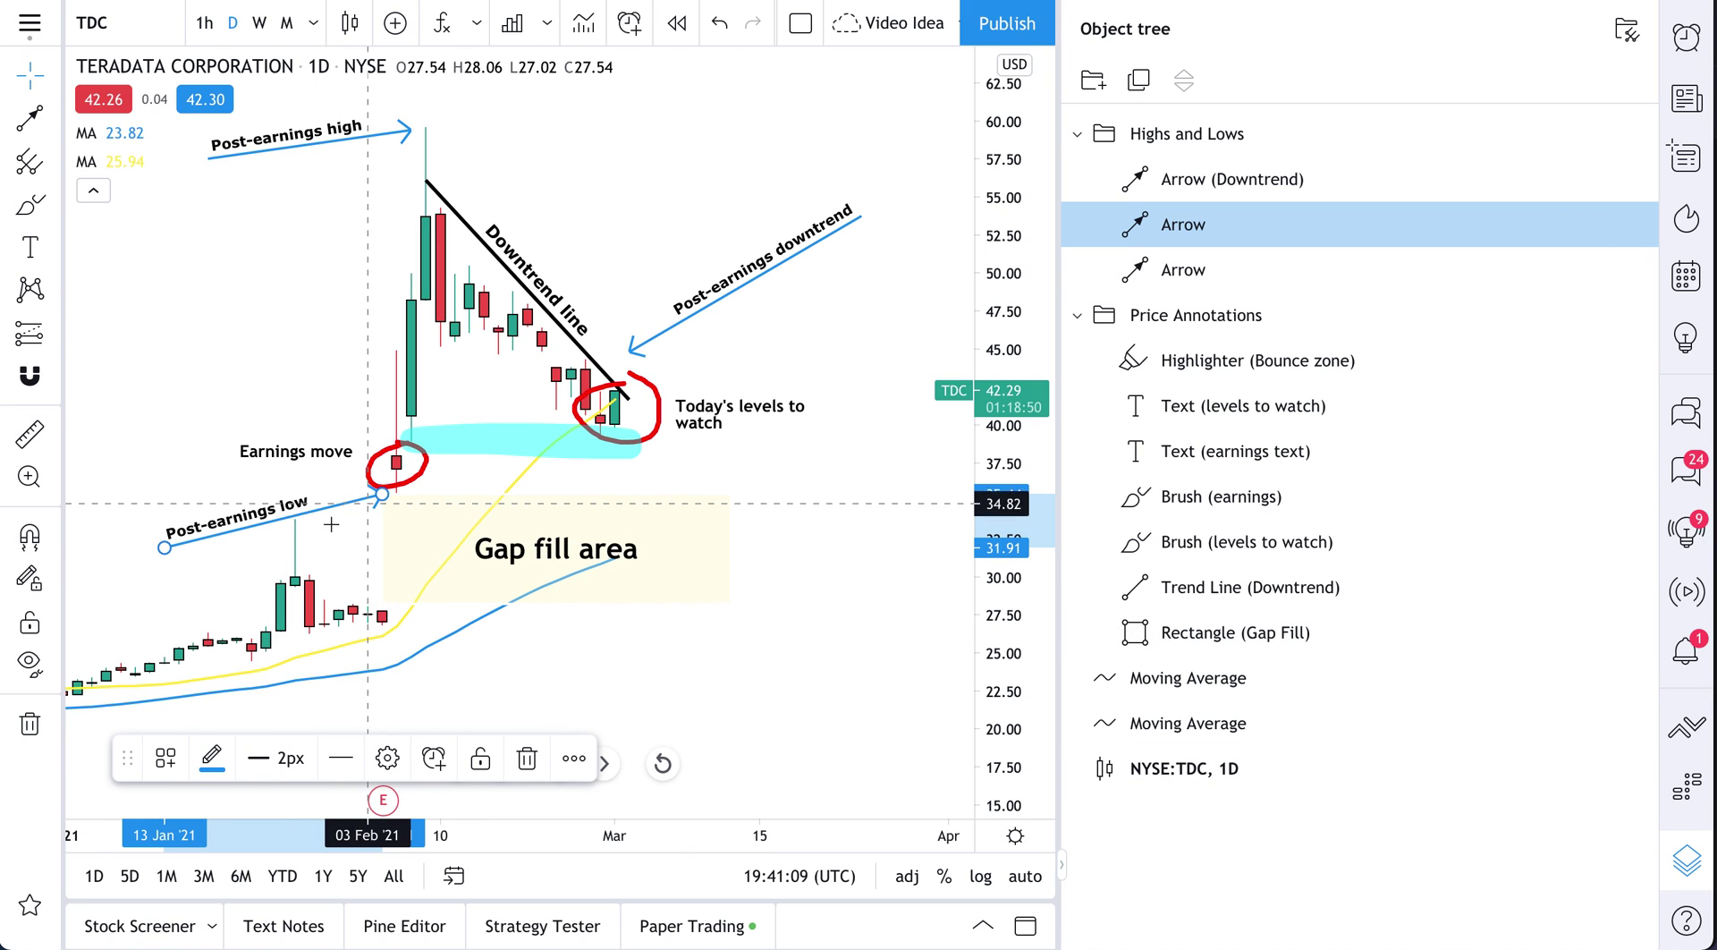
{"action": "double_click", "coordinate": [1178, 230]}
{"action": "type", "text": "(E"}
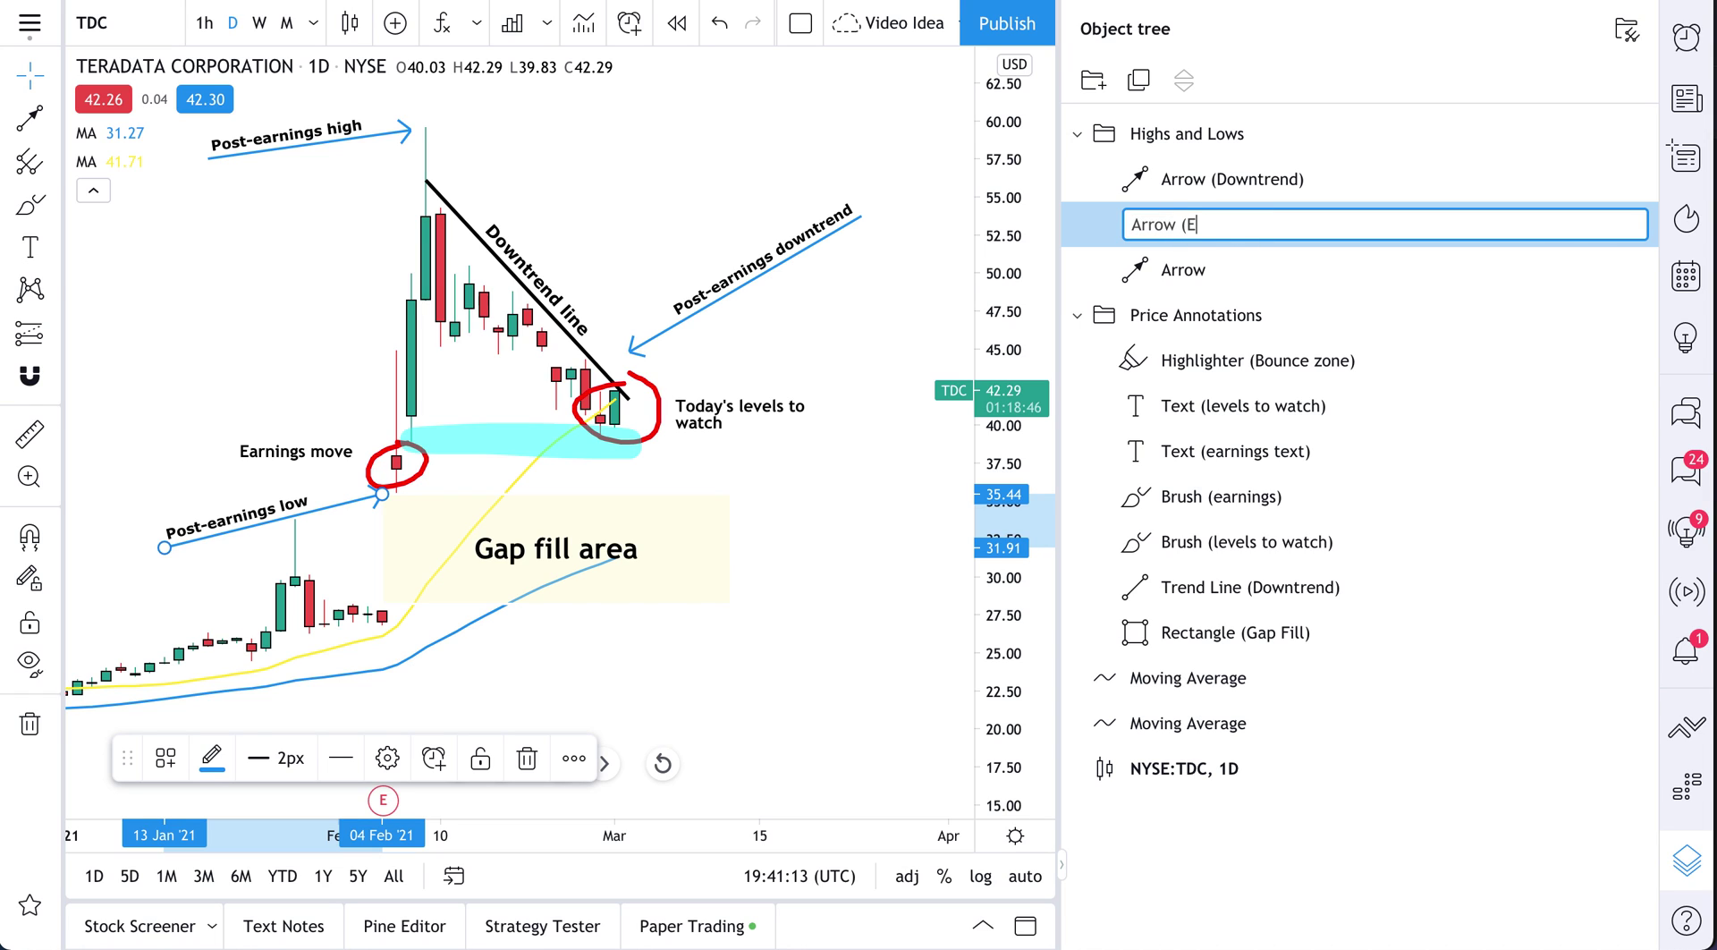
{"action": "type", "text": "arnings Low)"}
{"action": "key", "text": "Return"}
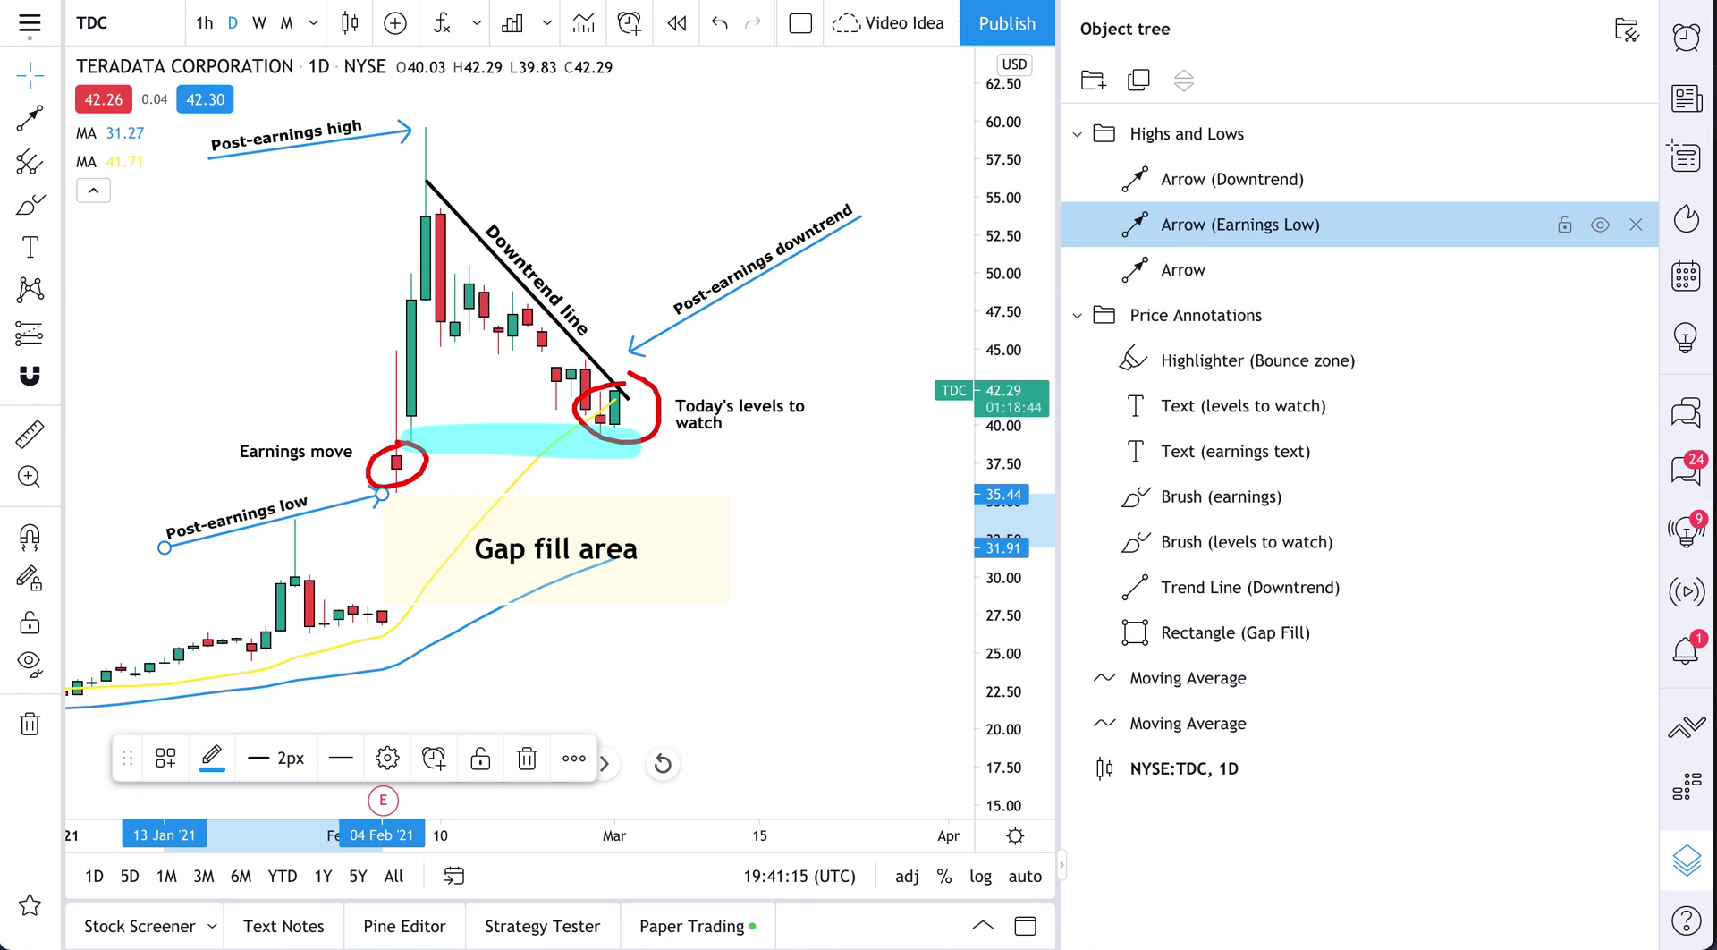
{"action": "left_click", "coordinate": [1174, 273]}
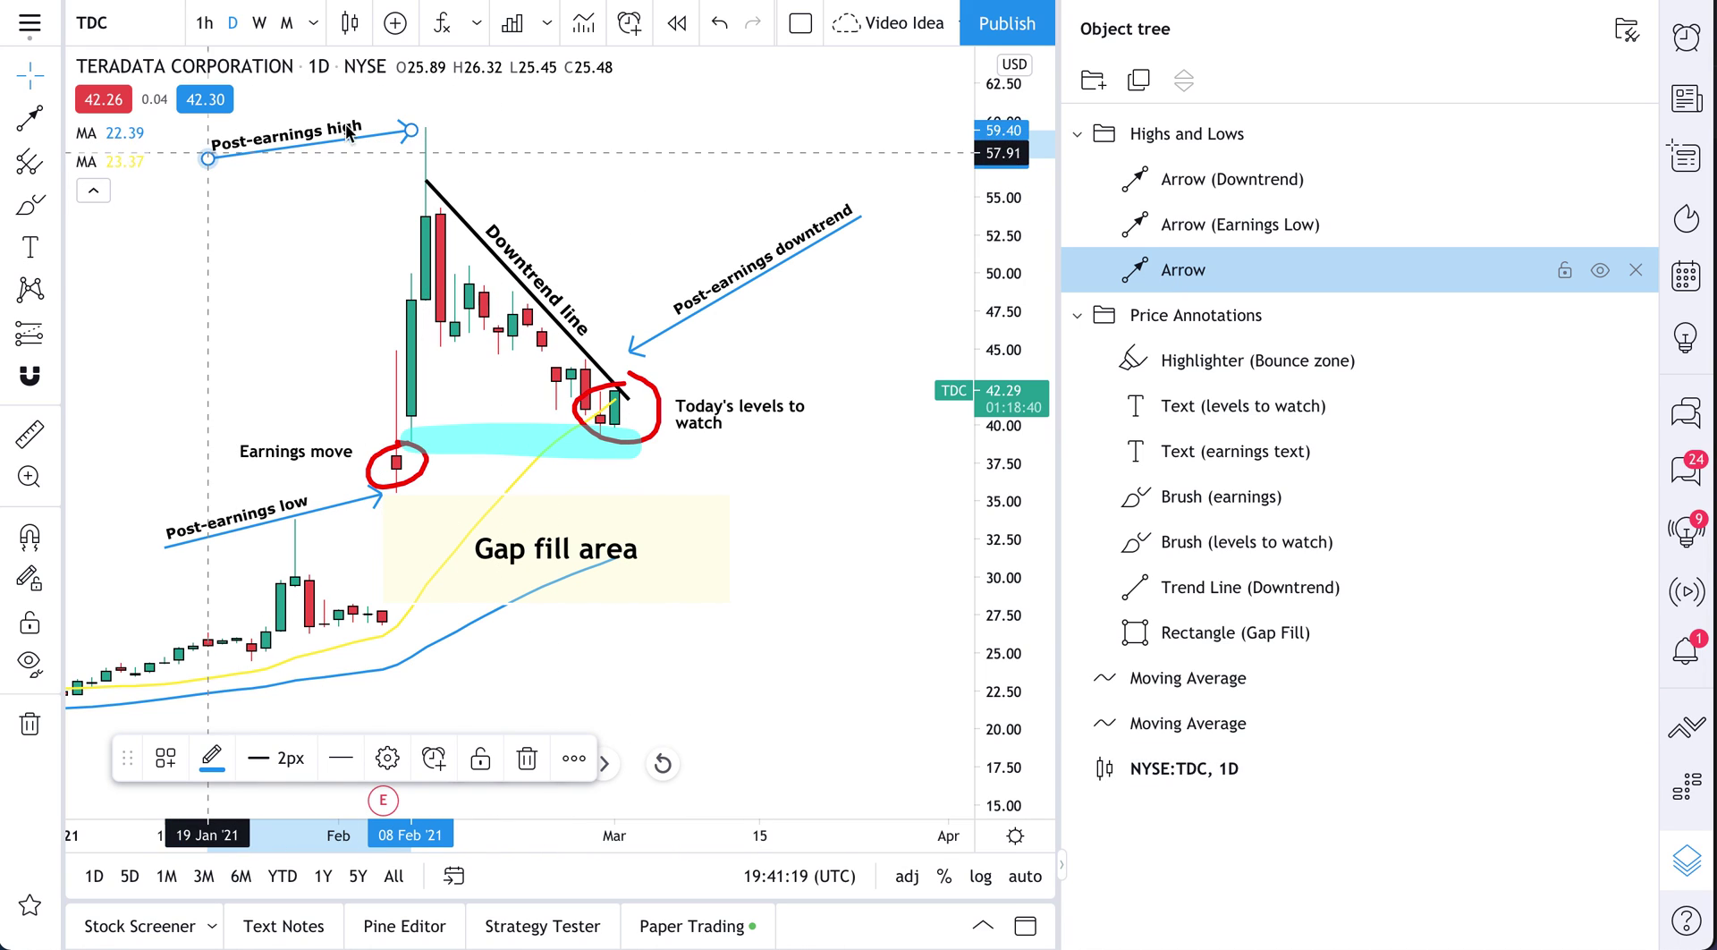
{"action": "double_click", "coordinate": [1186, 260]}
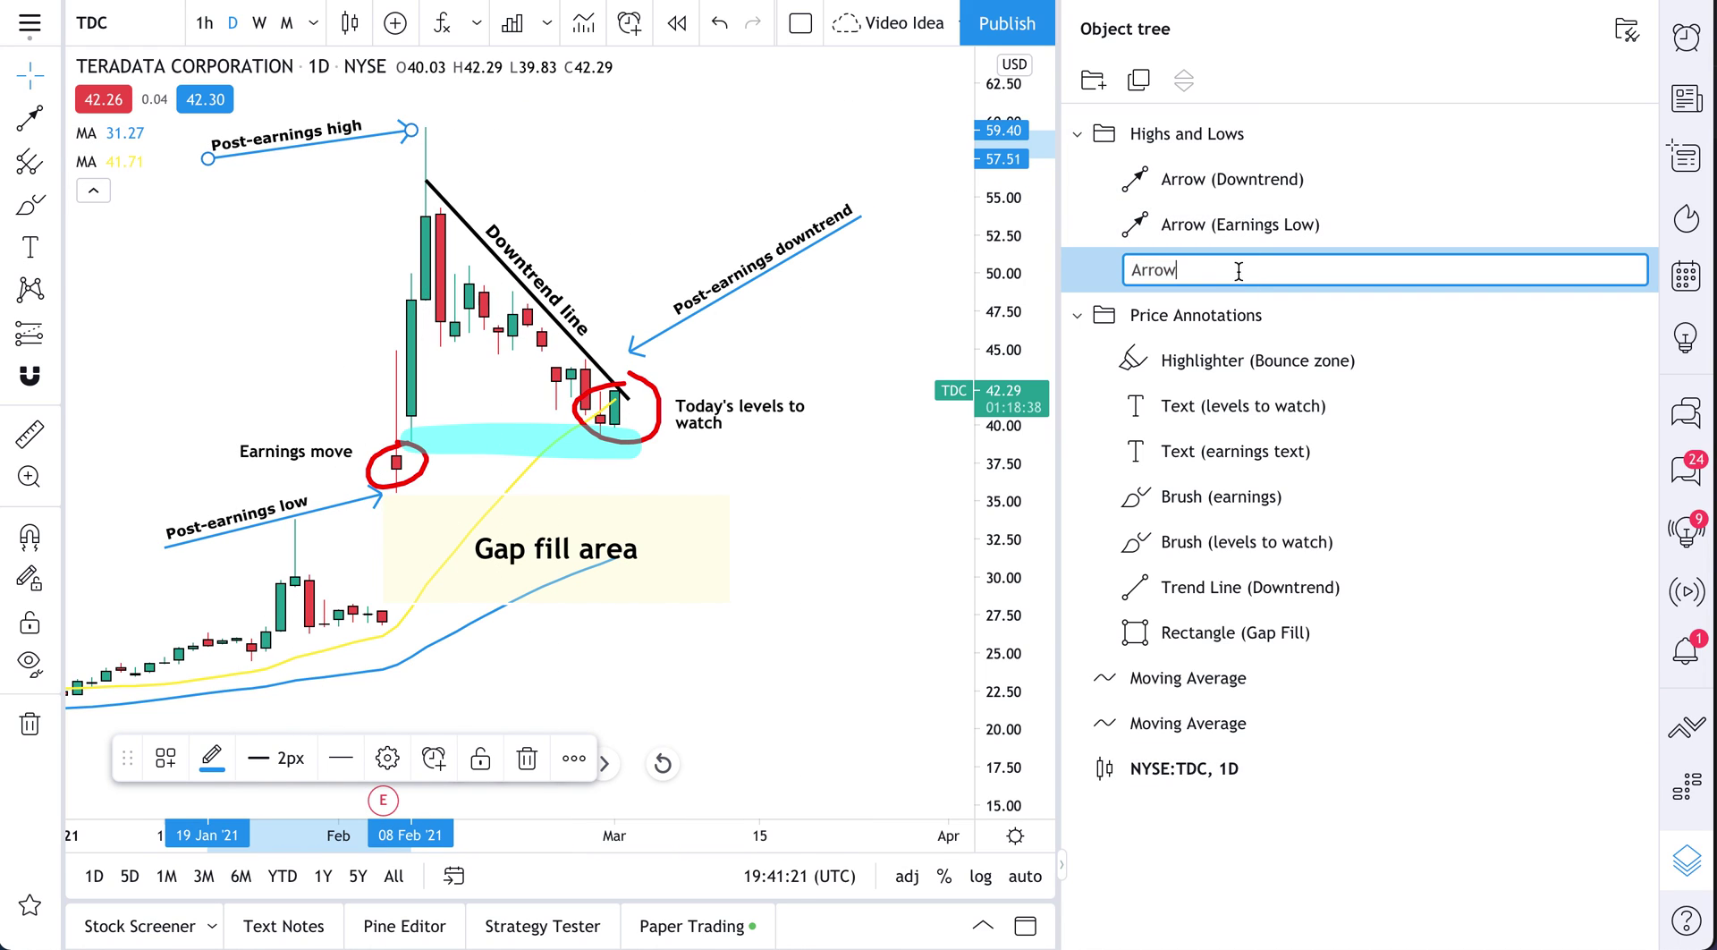
{"action": "type", "text": "(earnings High)E"}
{"action": "key", "text": "Return"}
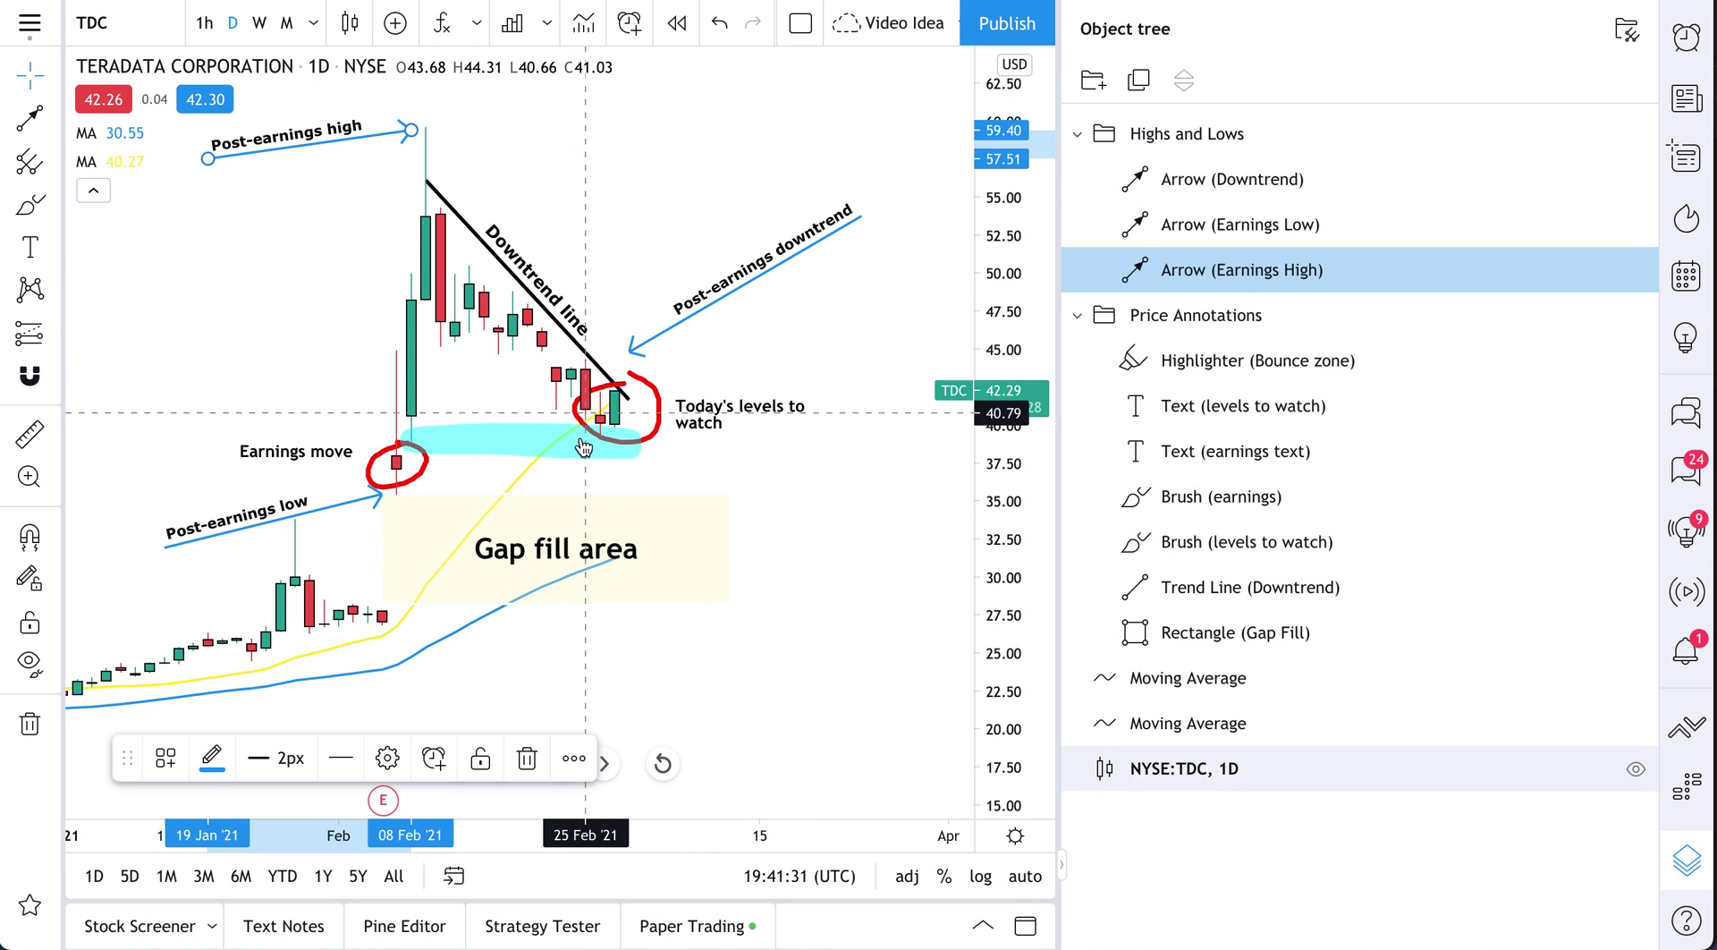
{"action": "left_click", "coordinate": [1168, 680]}
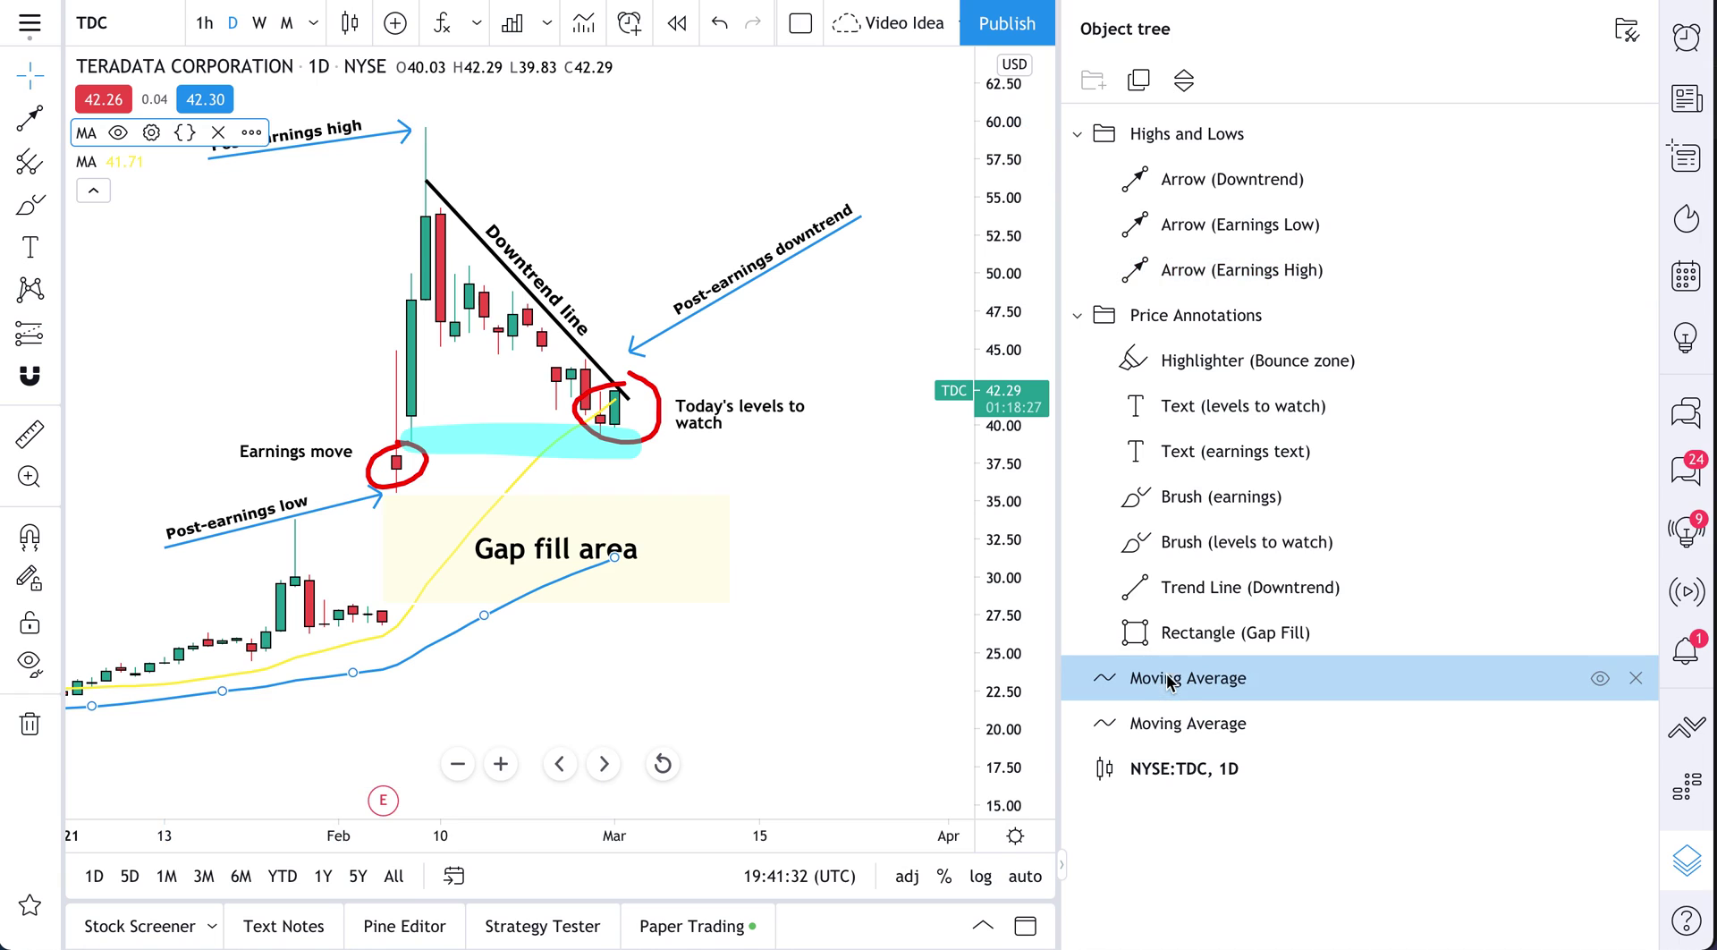
{"action": "left_click", "coordinate": [1173, 719]}
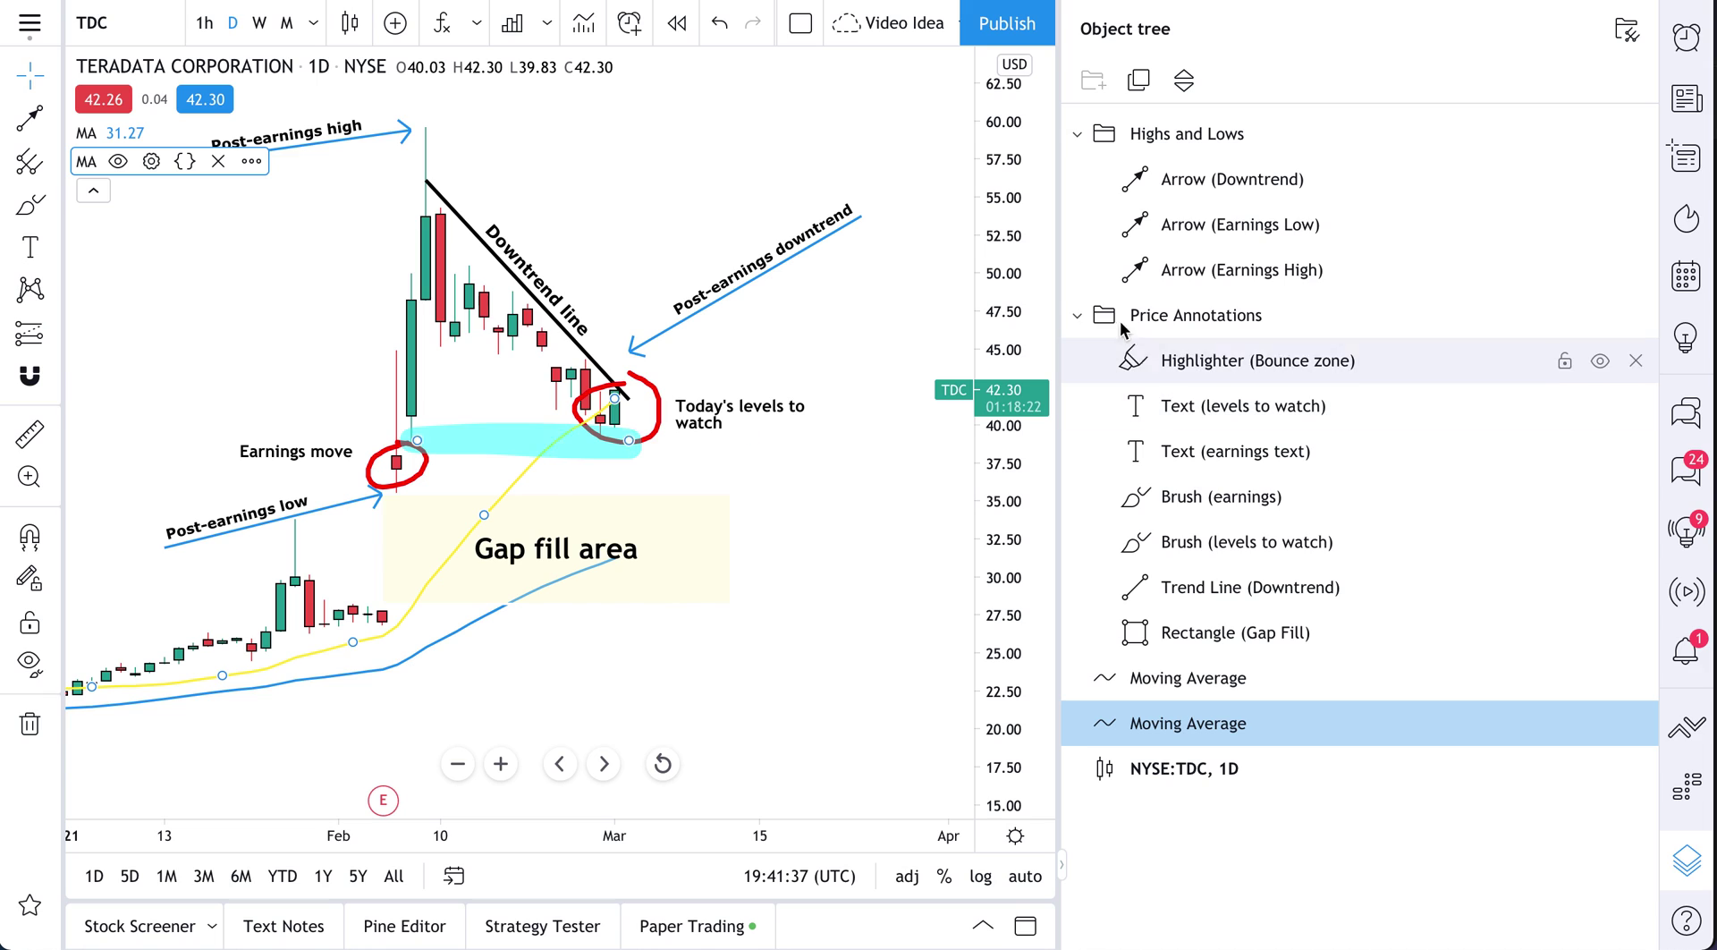
{"action": "left_click", "coordinate": [1077, 317]}
{"action": "left_click", "coordinate": [1077, 319]}
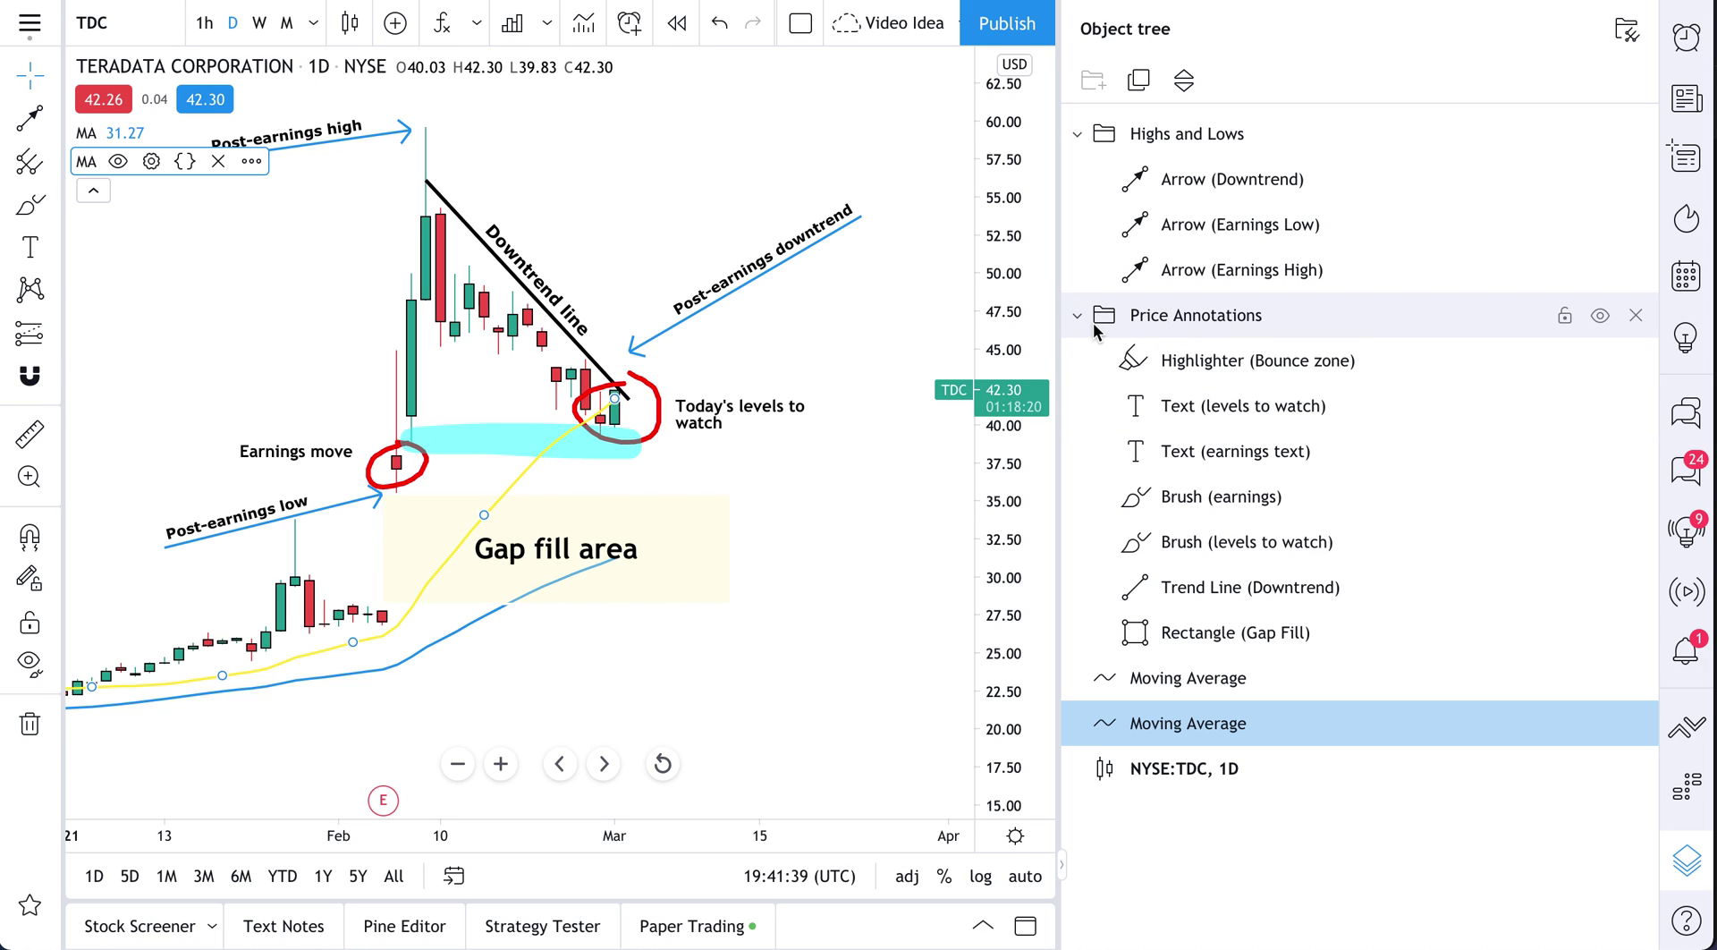
{"action": "left_click", "coordinate": [1078, 136]}
{"action": "left_click", "coordinate": [1078, 136]}
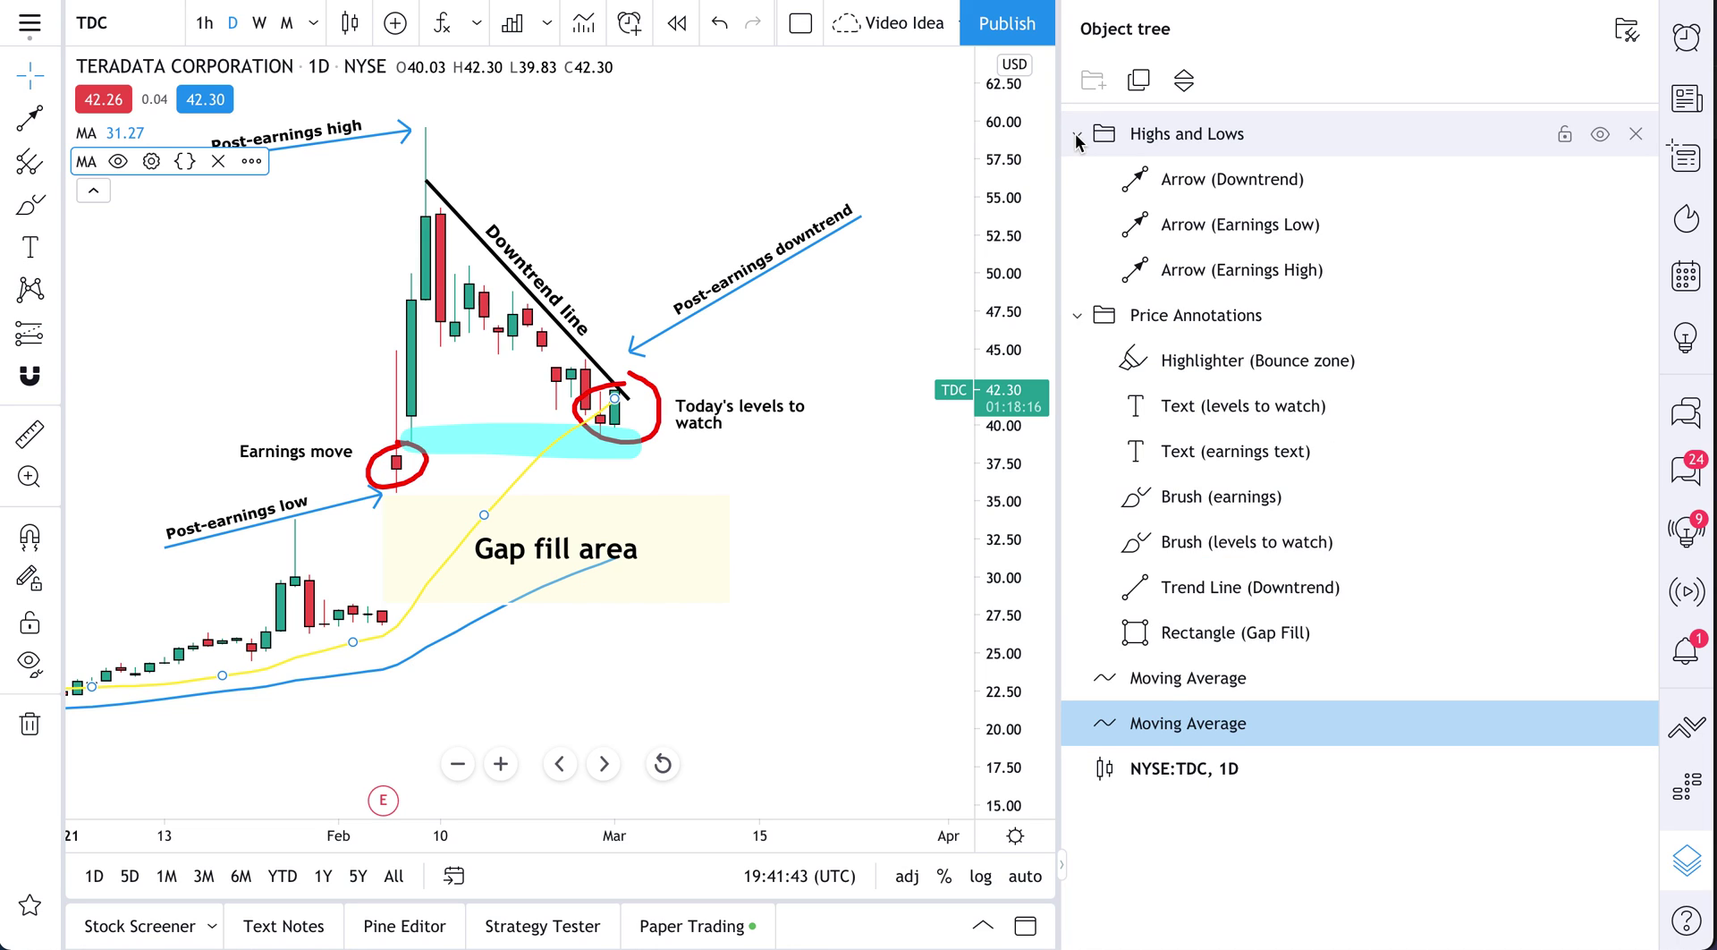
{"action": "left_click", "coordinate": [1235, 180]}
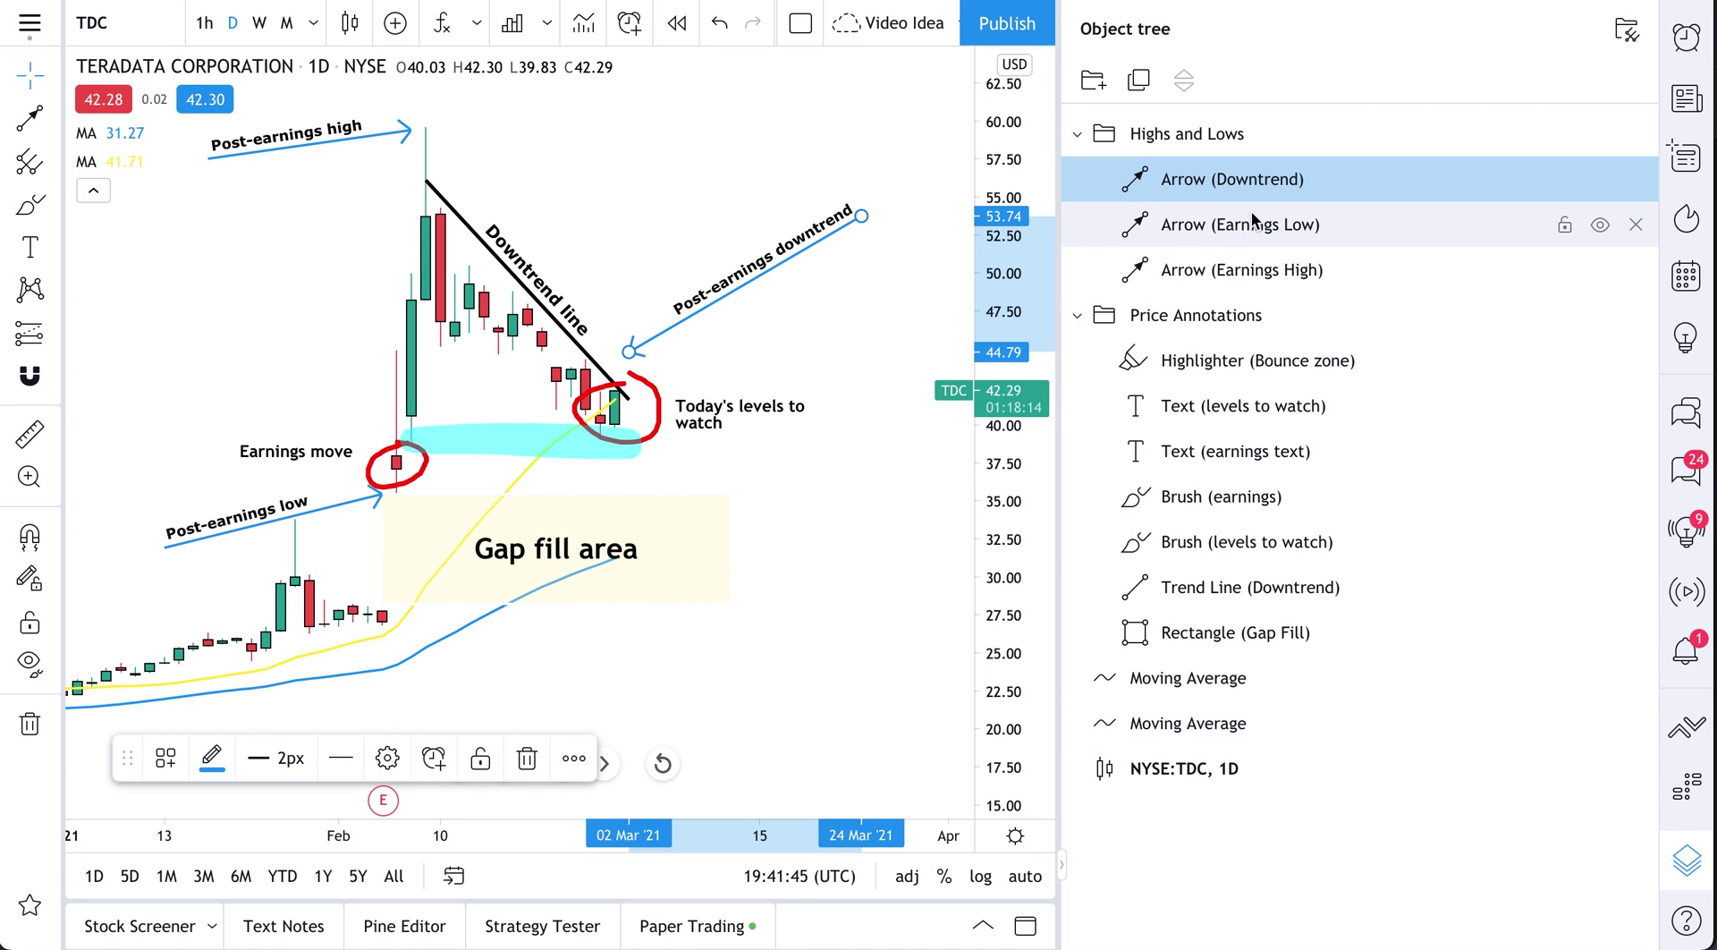
{"action": "left_click", "coordinate": [1233, 234], "text": "ctrl"}
{"action": "left_click", "coordinate": [1233, 270], "text": "ctrl"}
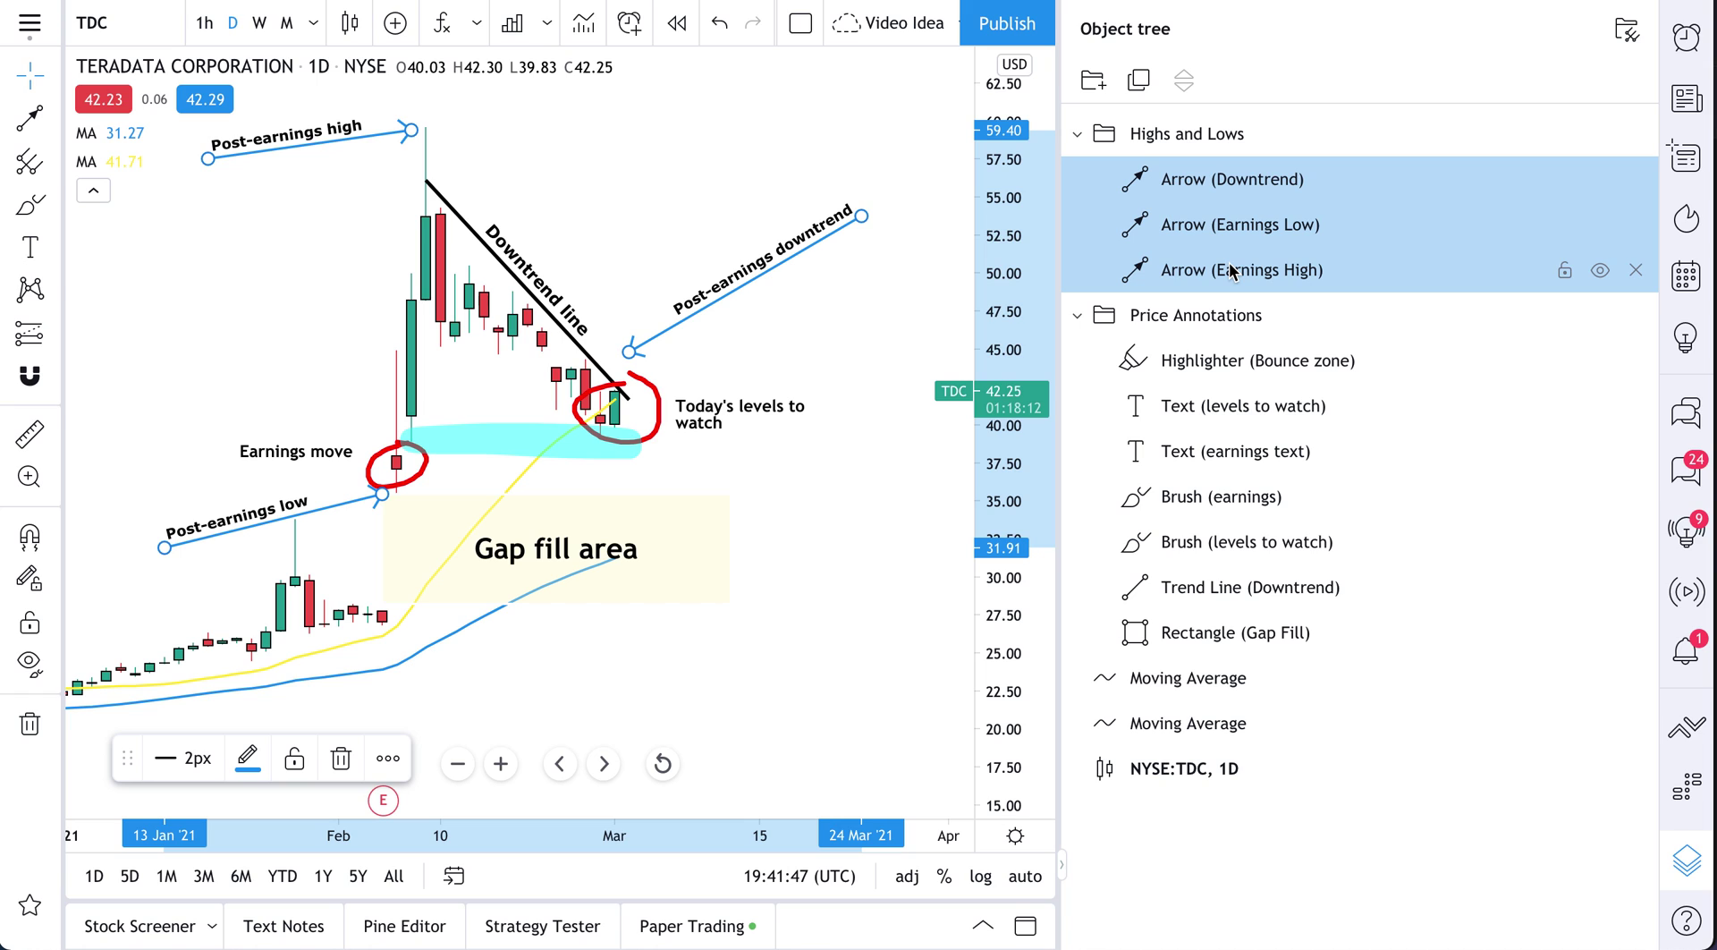
{"action": "left_click", "coordinate": [248, 758]}
{"action": "left_click", "coordinate": [496, 606]}
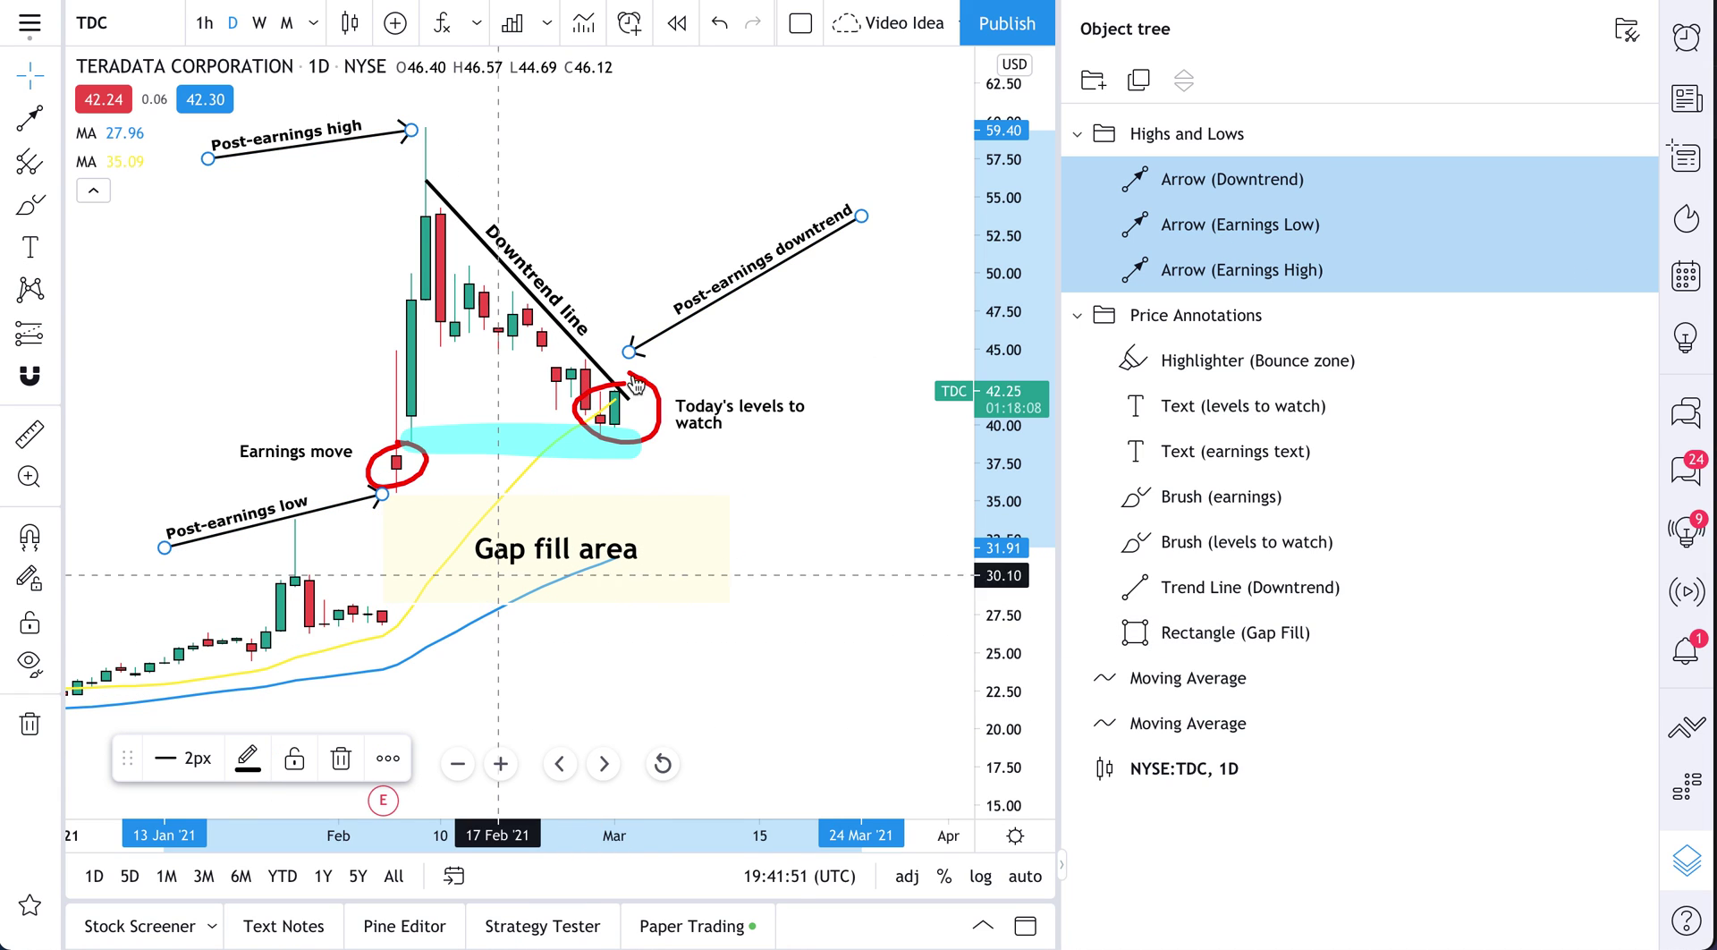
{"action": "left_click", "coordinate": [248, 778]}
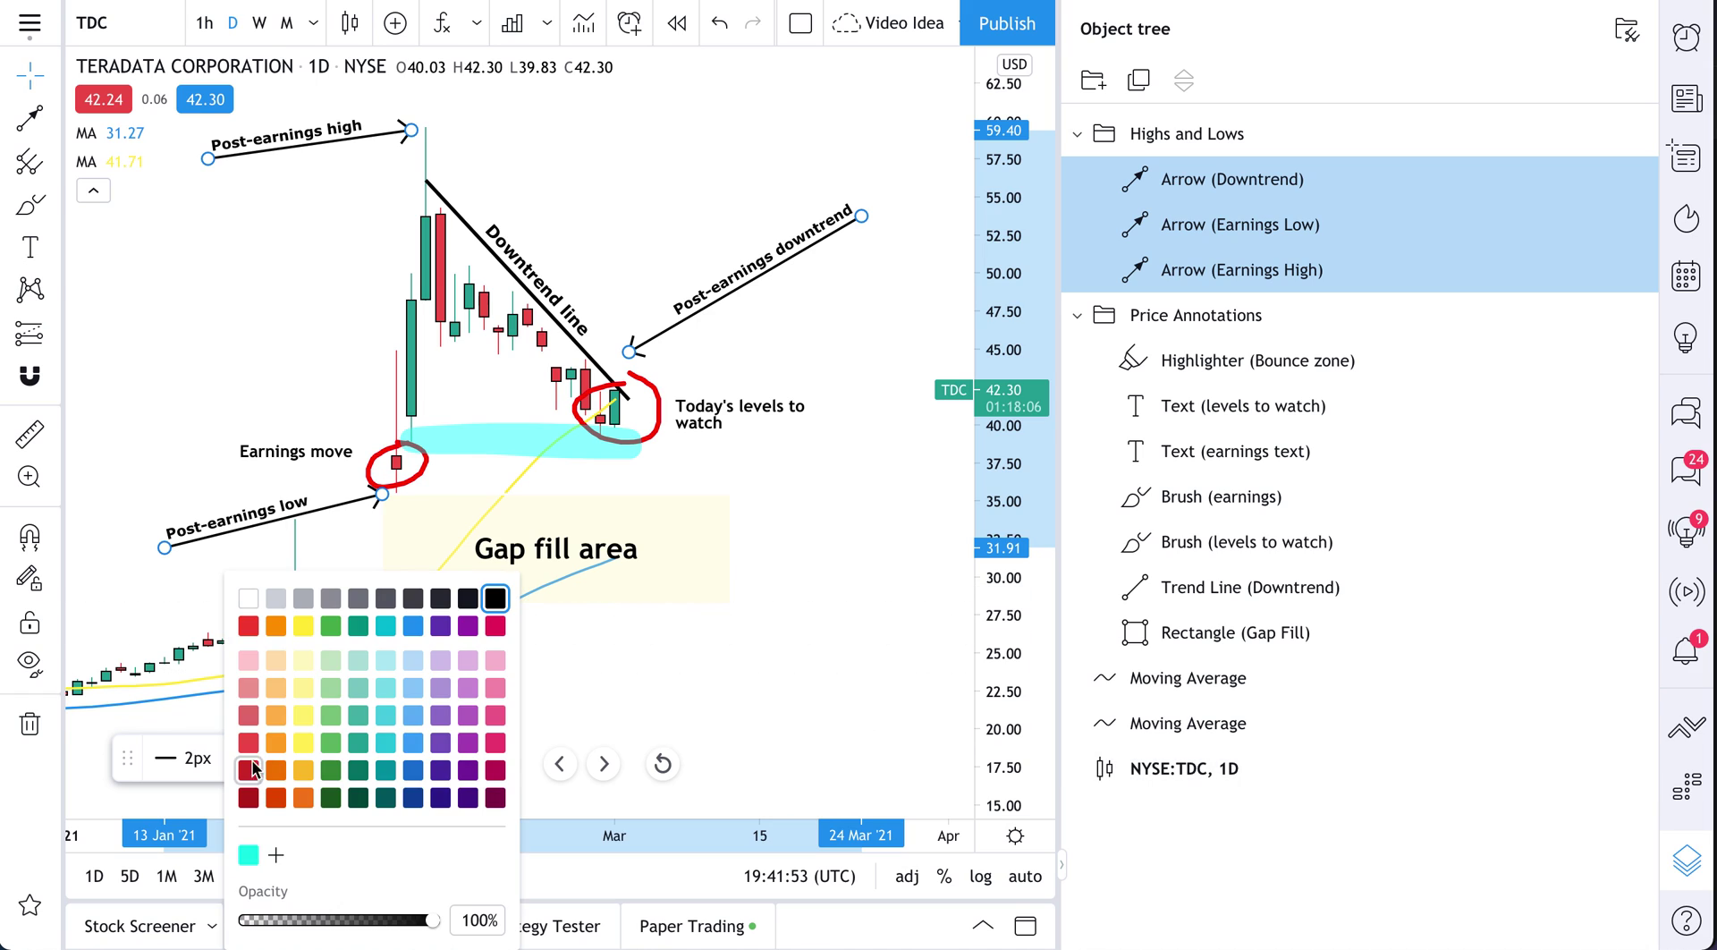
{"action": "left_click", "coordinate": [412, 626]}
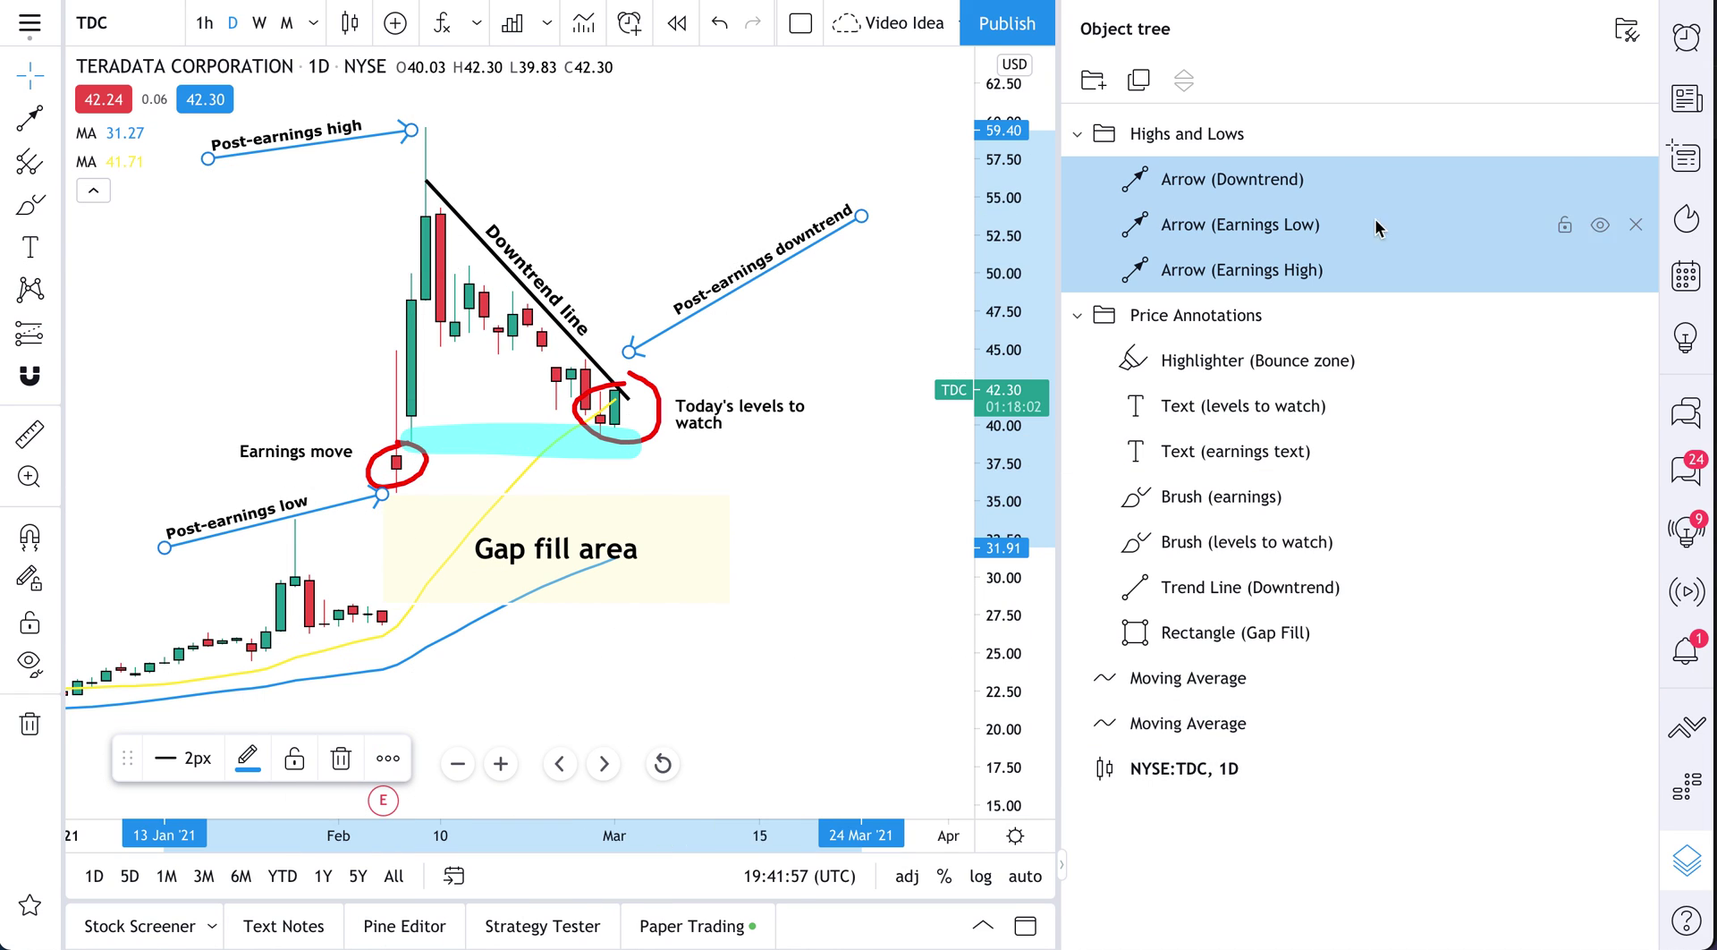
{"action": "left_click", "coordinate": [1302, 178]}
{"action": "left_click", "coordinate": [1195, 324]}
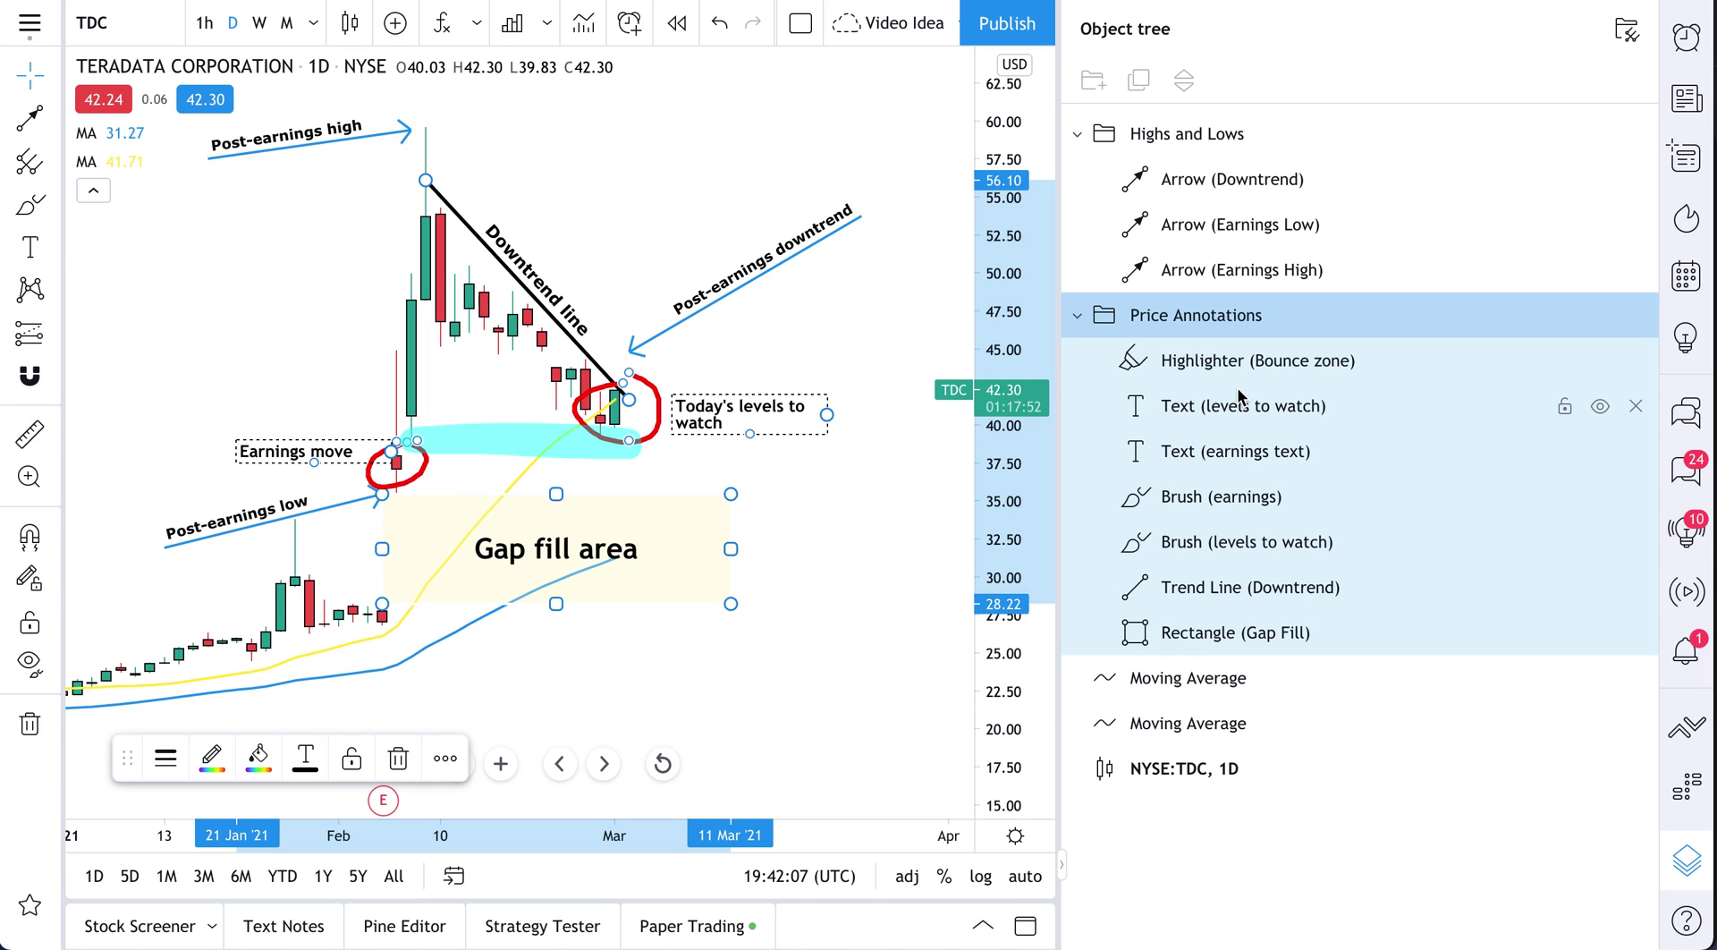
Hide the Object Tree panel and zoom in on the full-width TDC chart
{"action": "left_click", "coordinate": [1686, 860]}
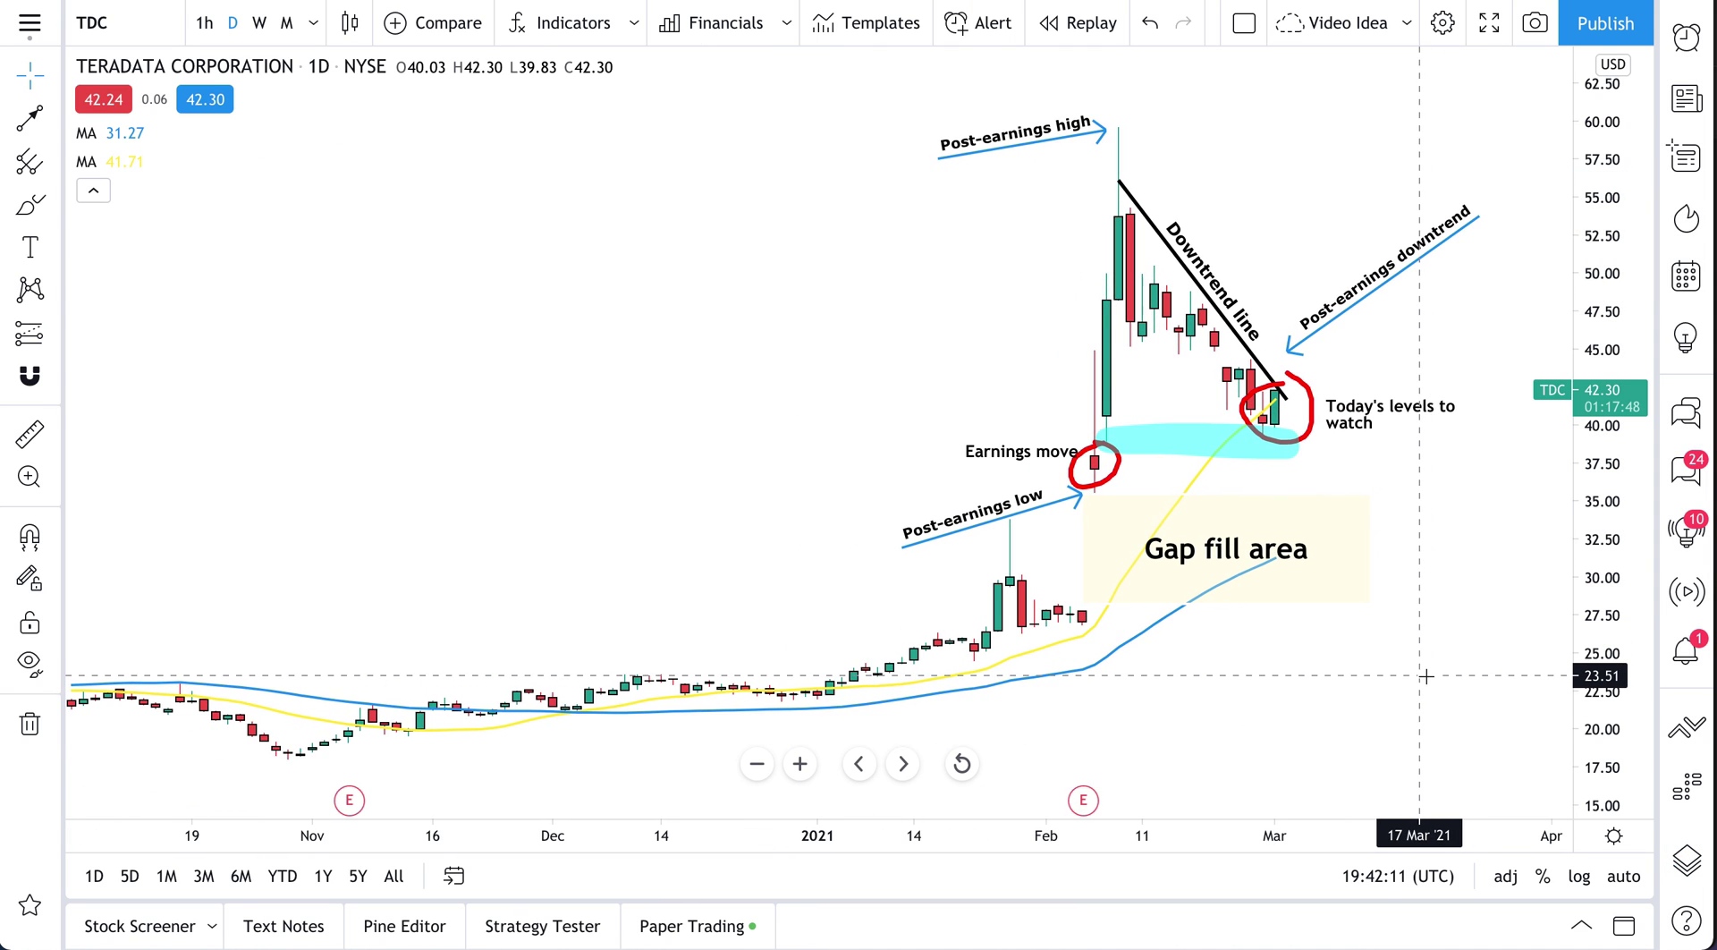
{"action": "scroll", "coordinate": [1426, 677], "scroll_direction": "up", "scroll_amount": 2}
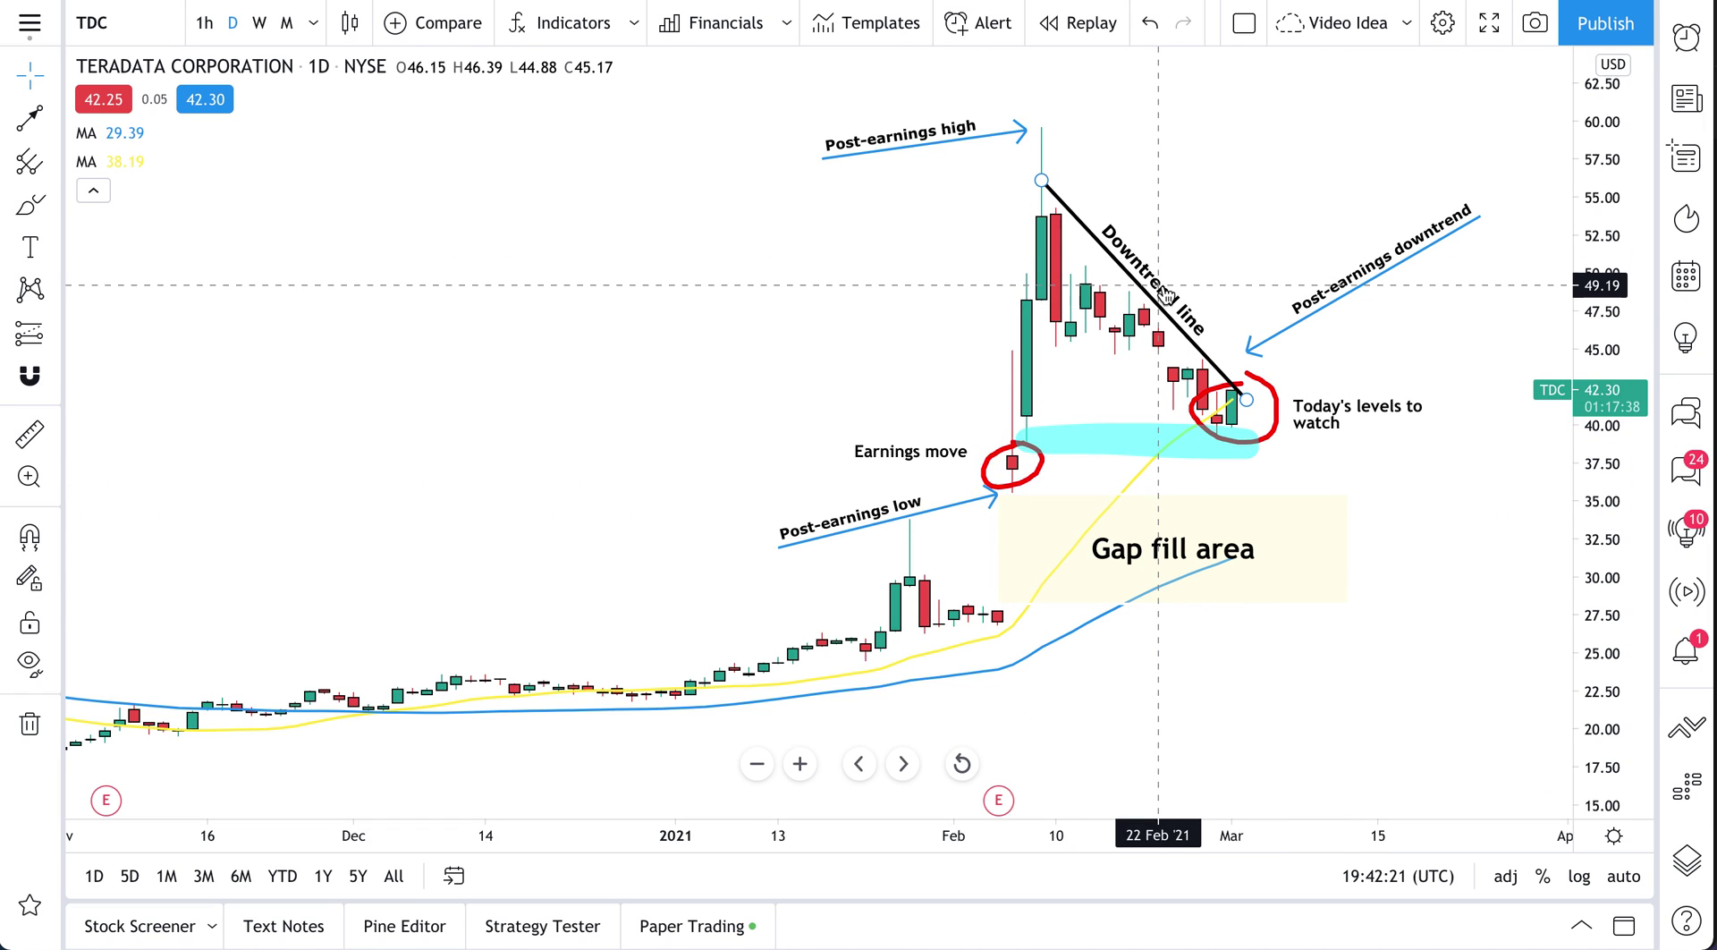
{"action": "key", "text": "slash"}
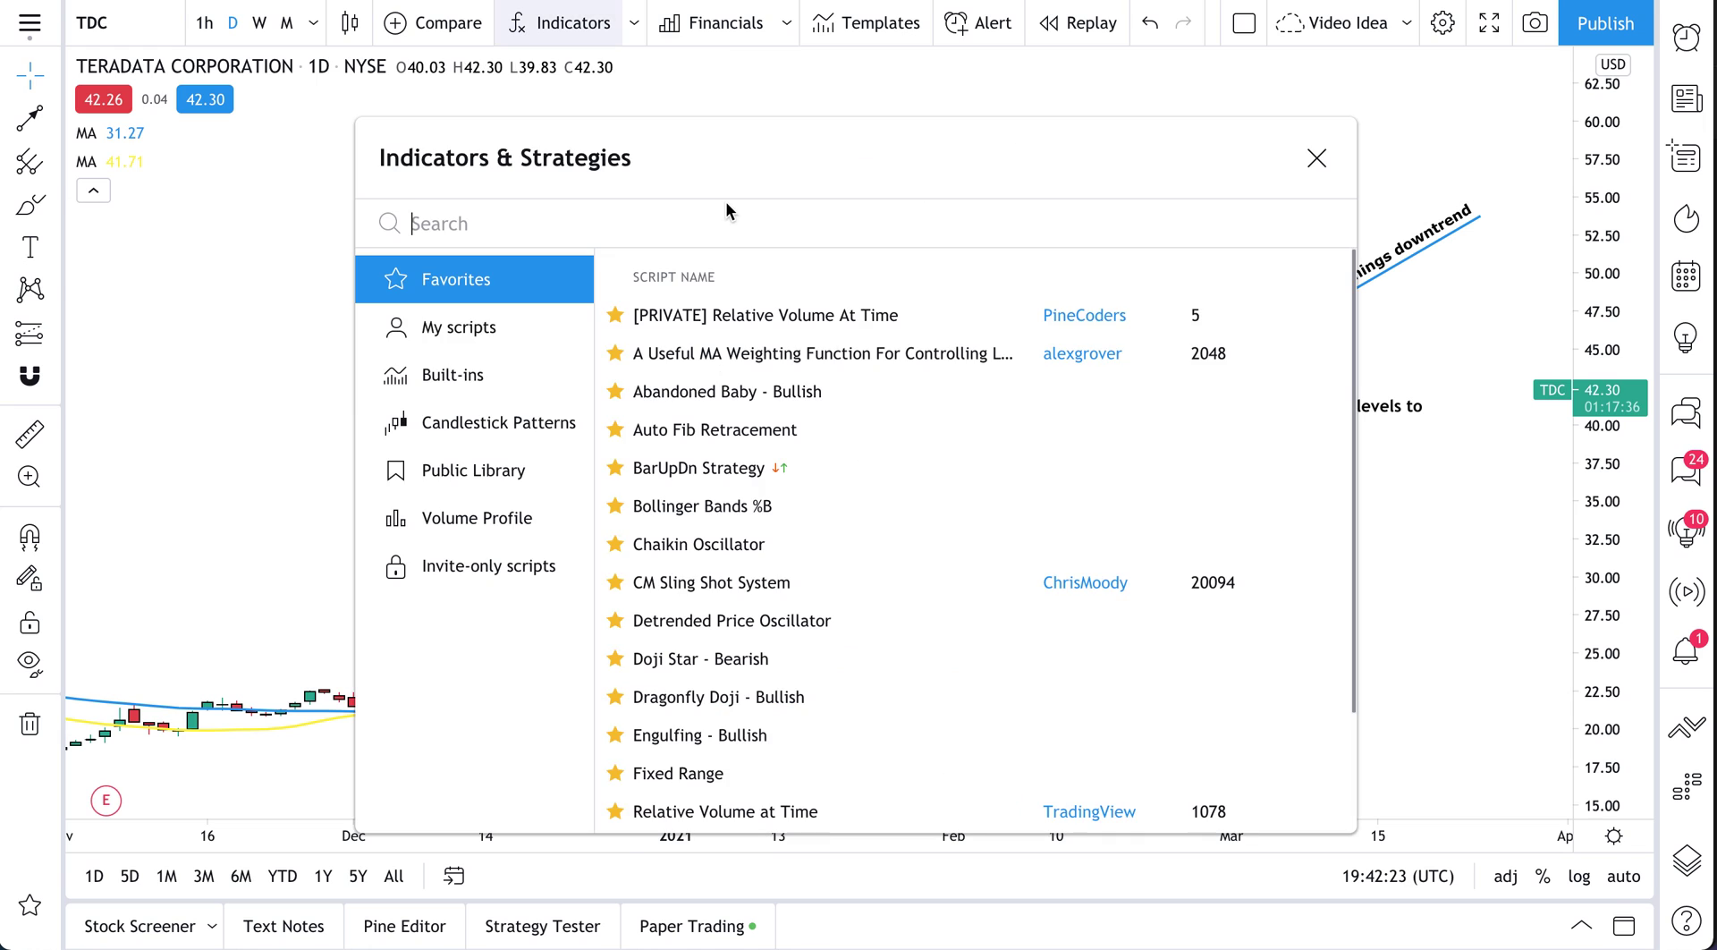
{"action": "type", "text": "macd"}
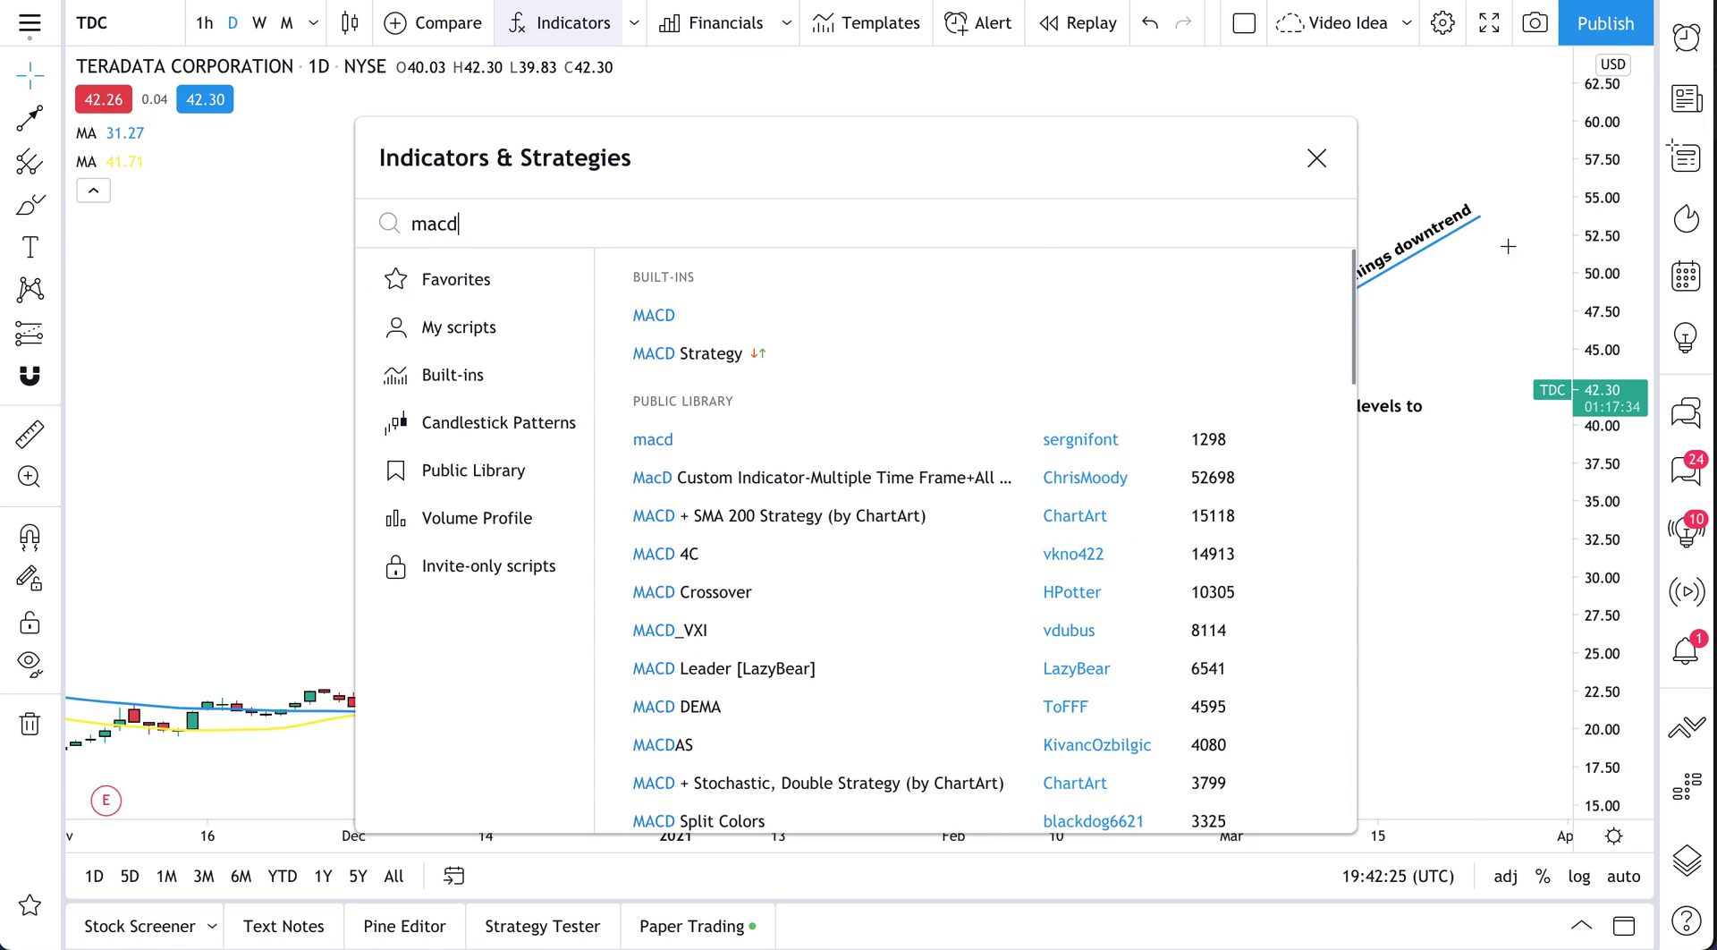
{"action": "key", "text": "Down"}
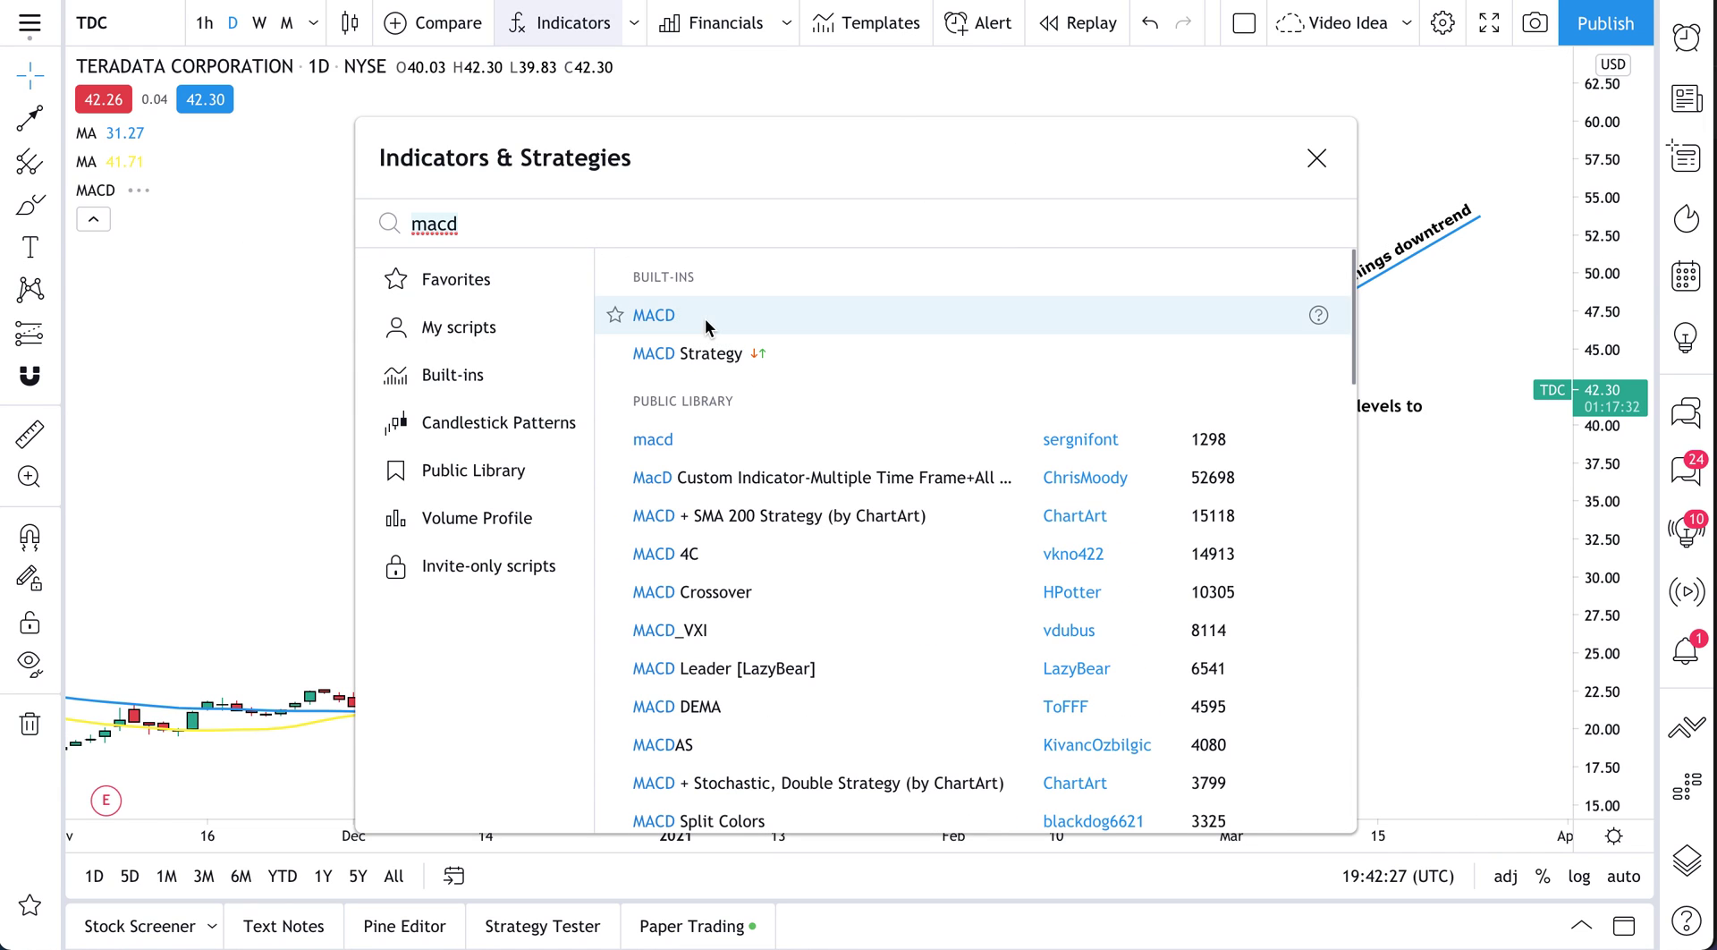
{"action": "key", "text": "Return"}
{"action": "left_click", "coordinate": [560, 213]}
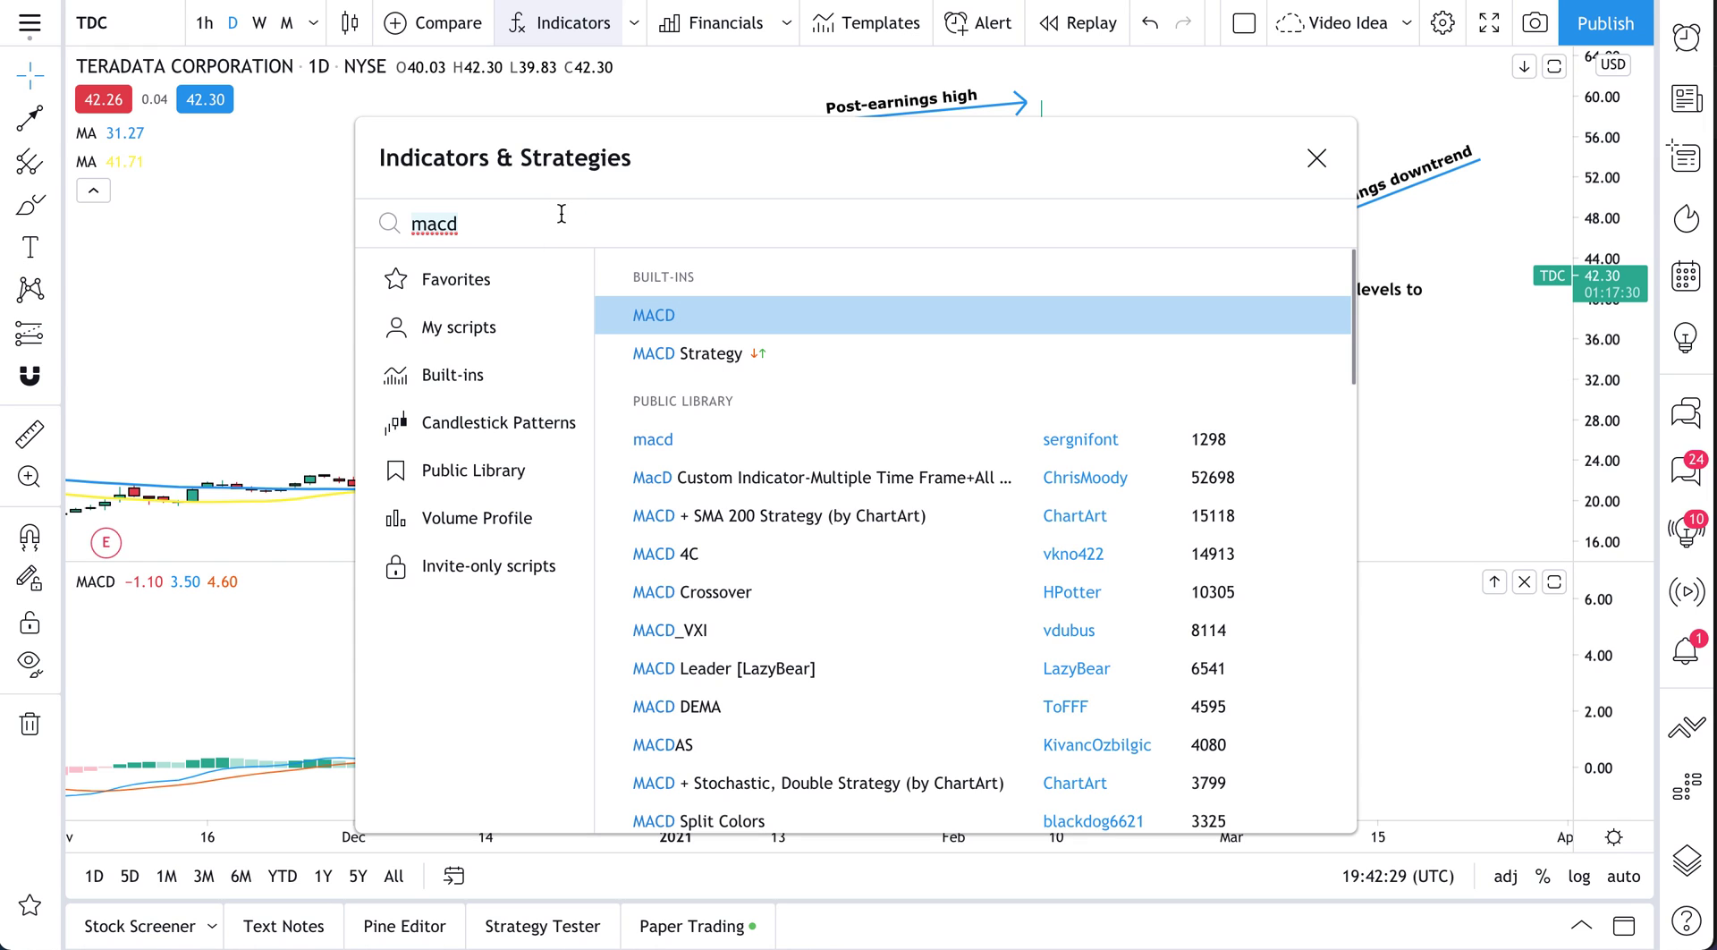
{"action": "key", "text": "ctrl+a"}
{"action": "type", "text": "volume"}
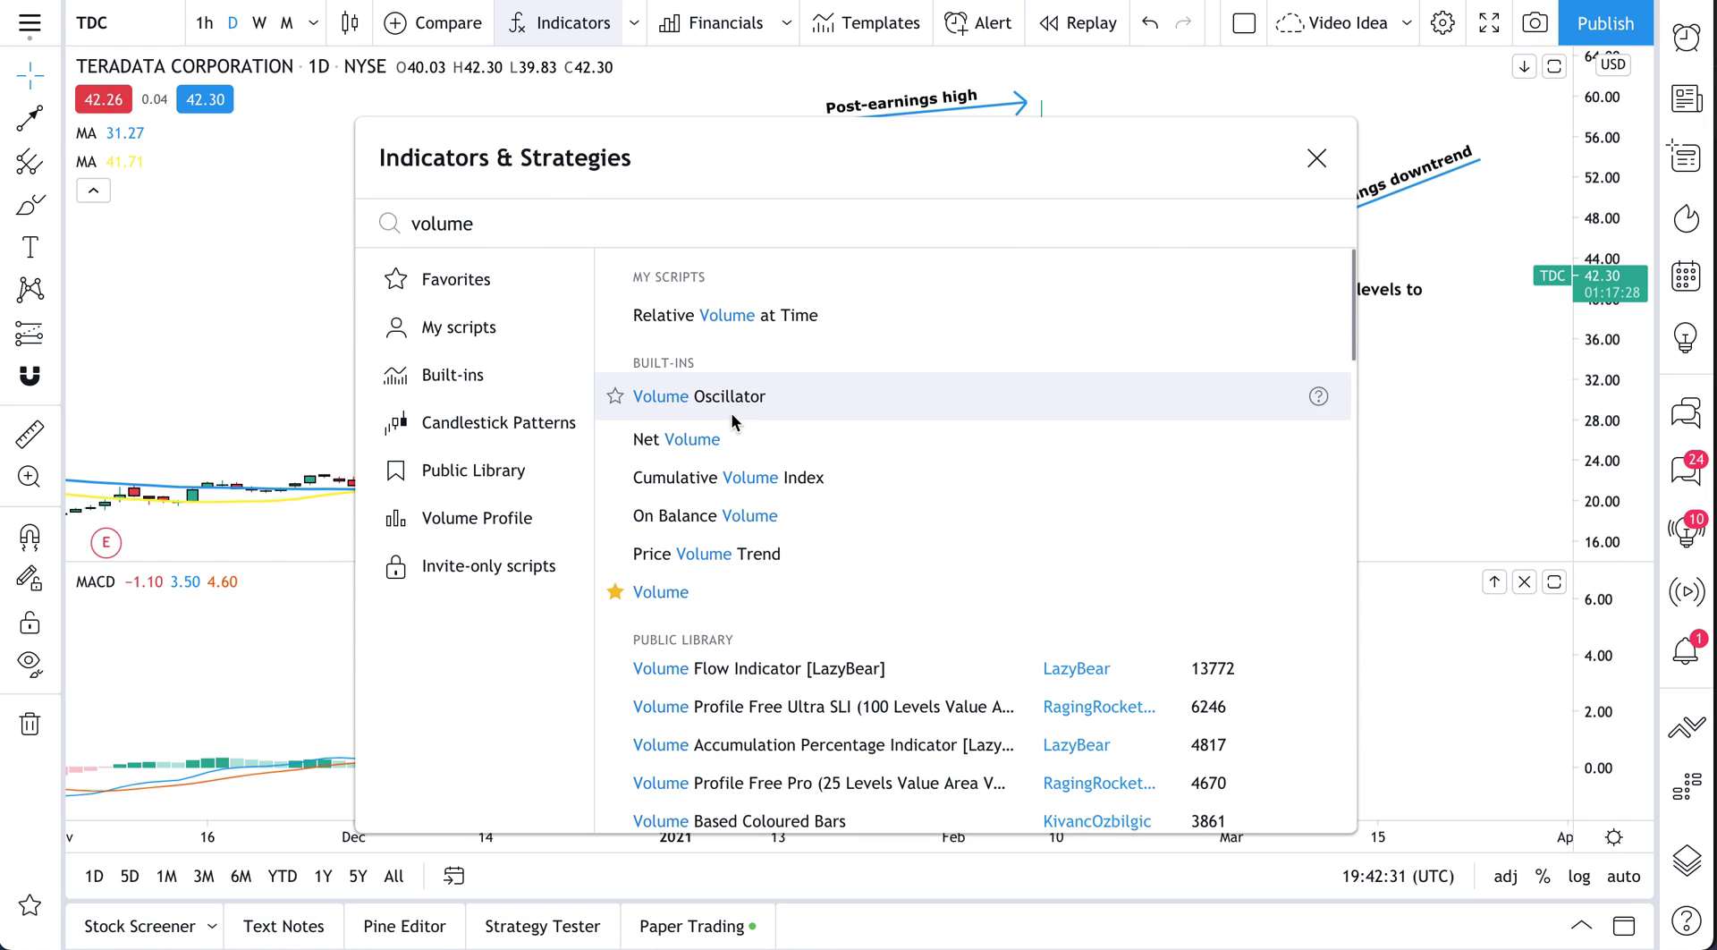
{"action": "left_click", "coordinate": [707, 587]}
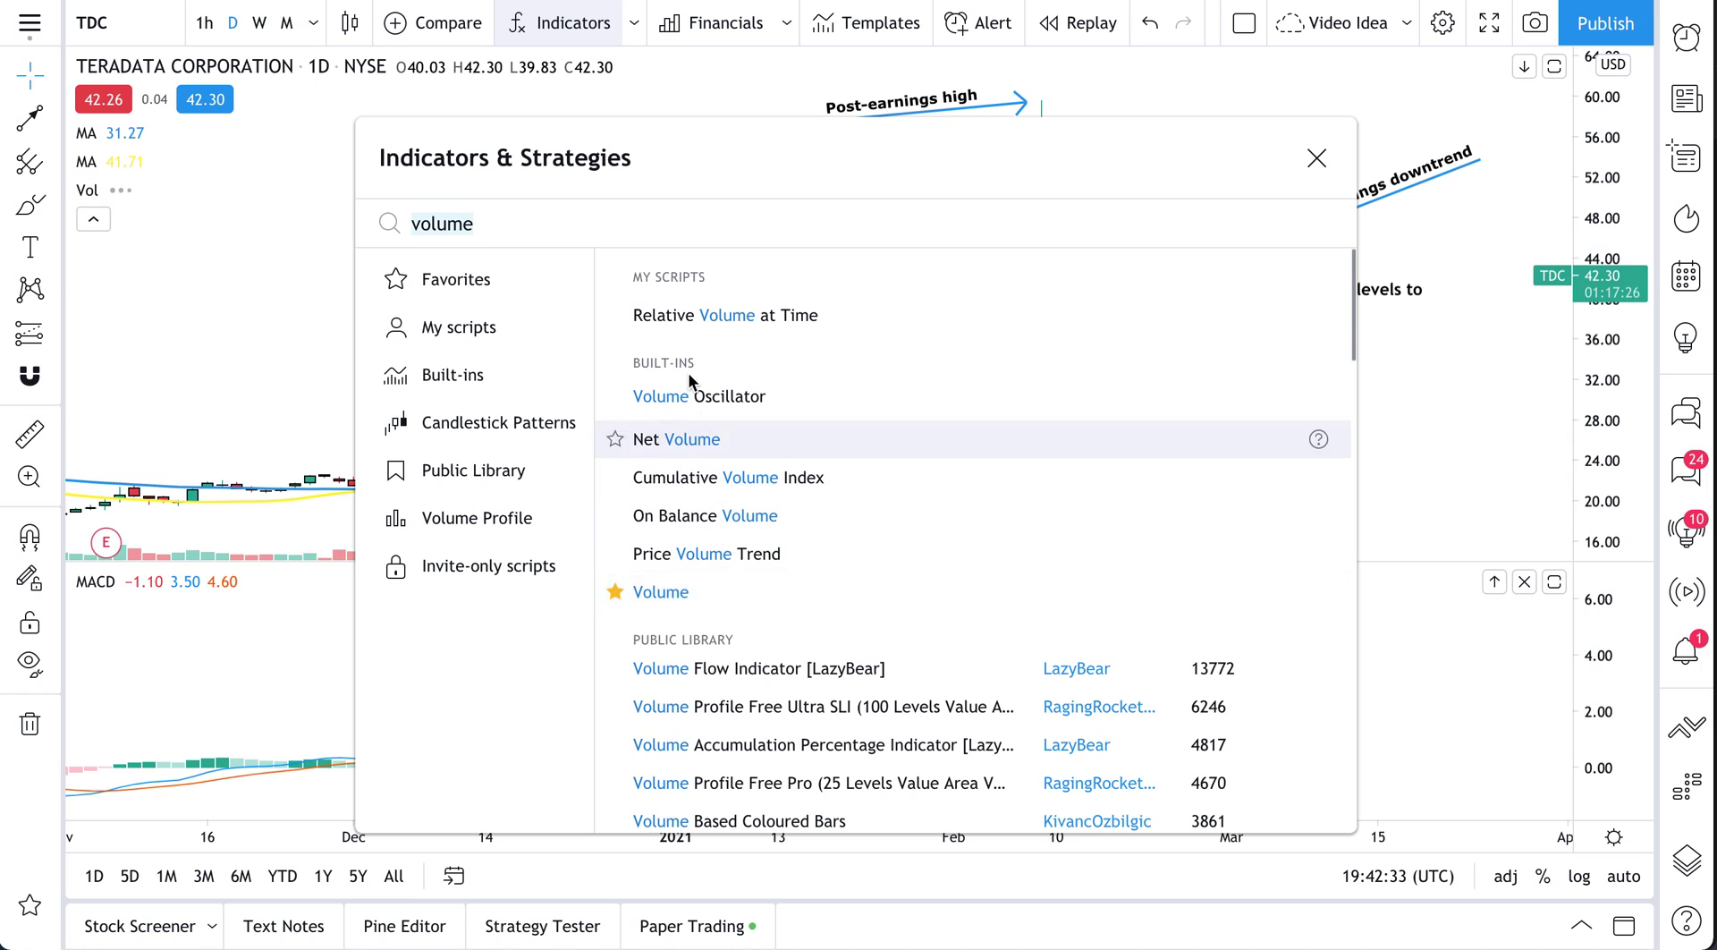
{"action": "key", "text": "ctrl+a"}
{"action": "type", "text": "boll"}
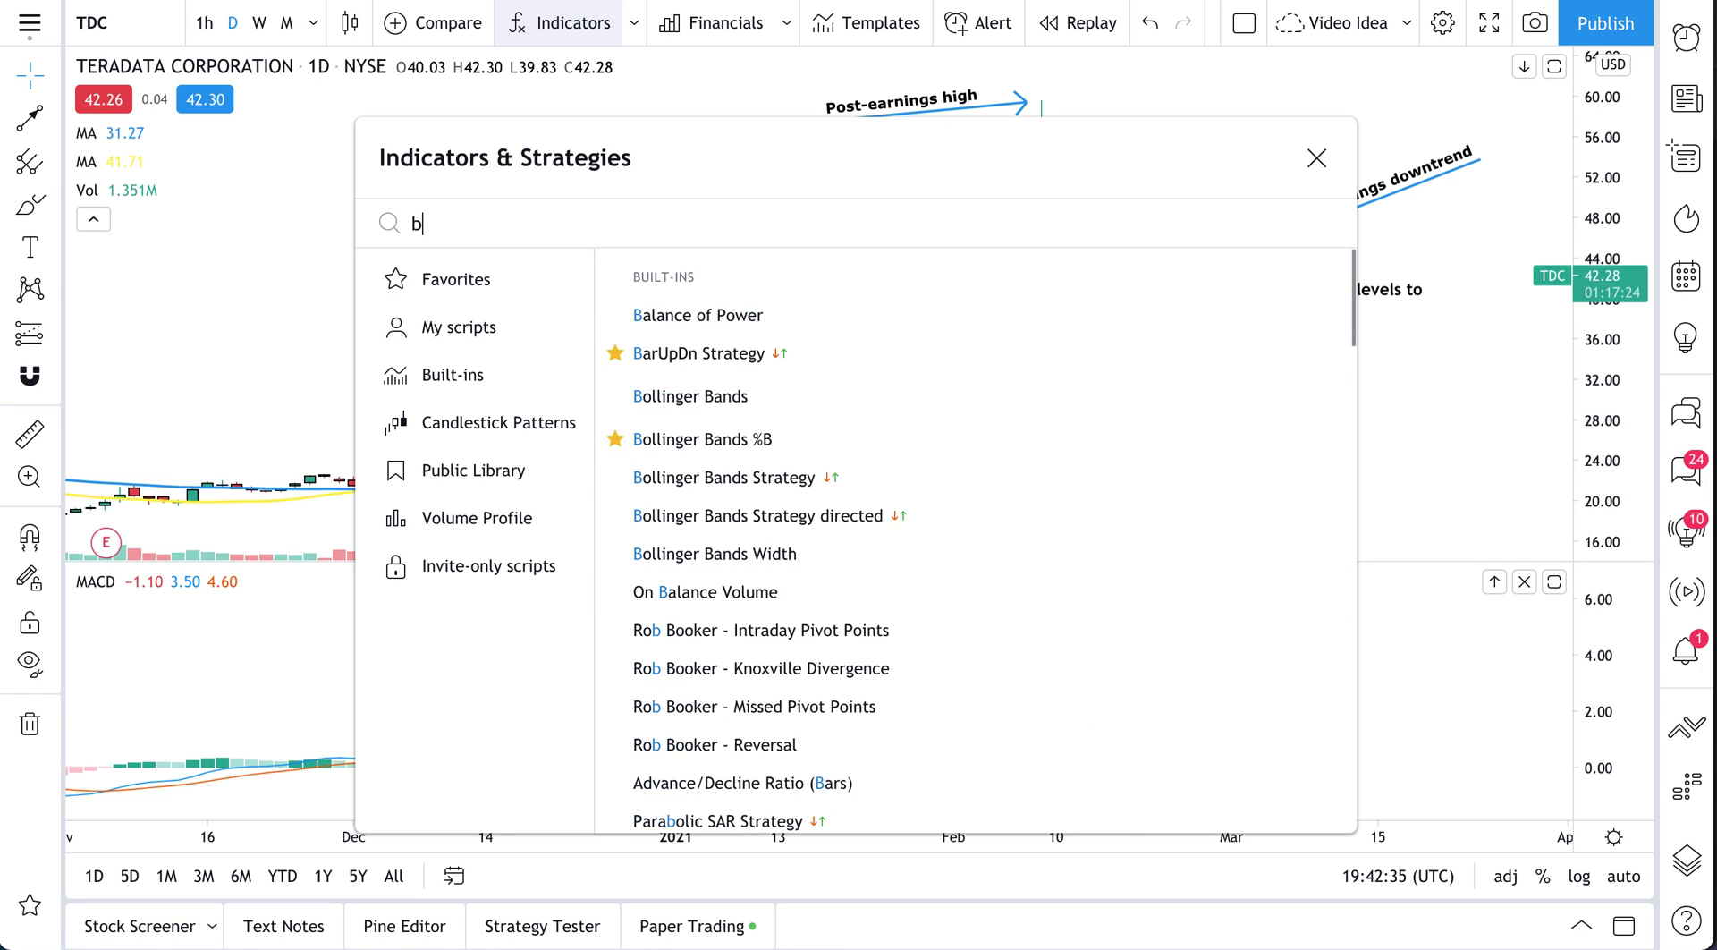
{"action": "left_click", "coordinate": [751, 407]}
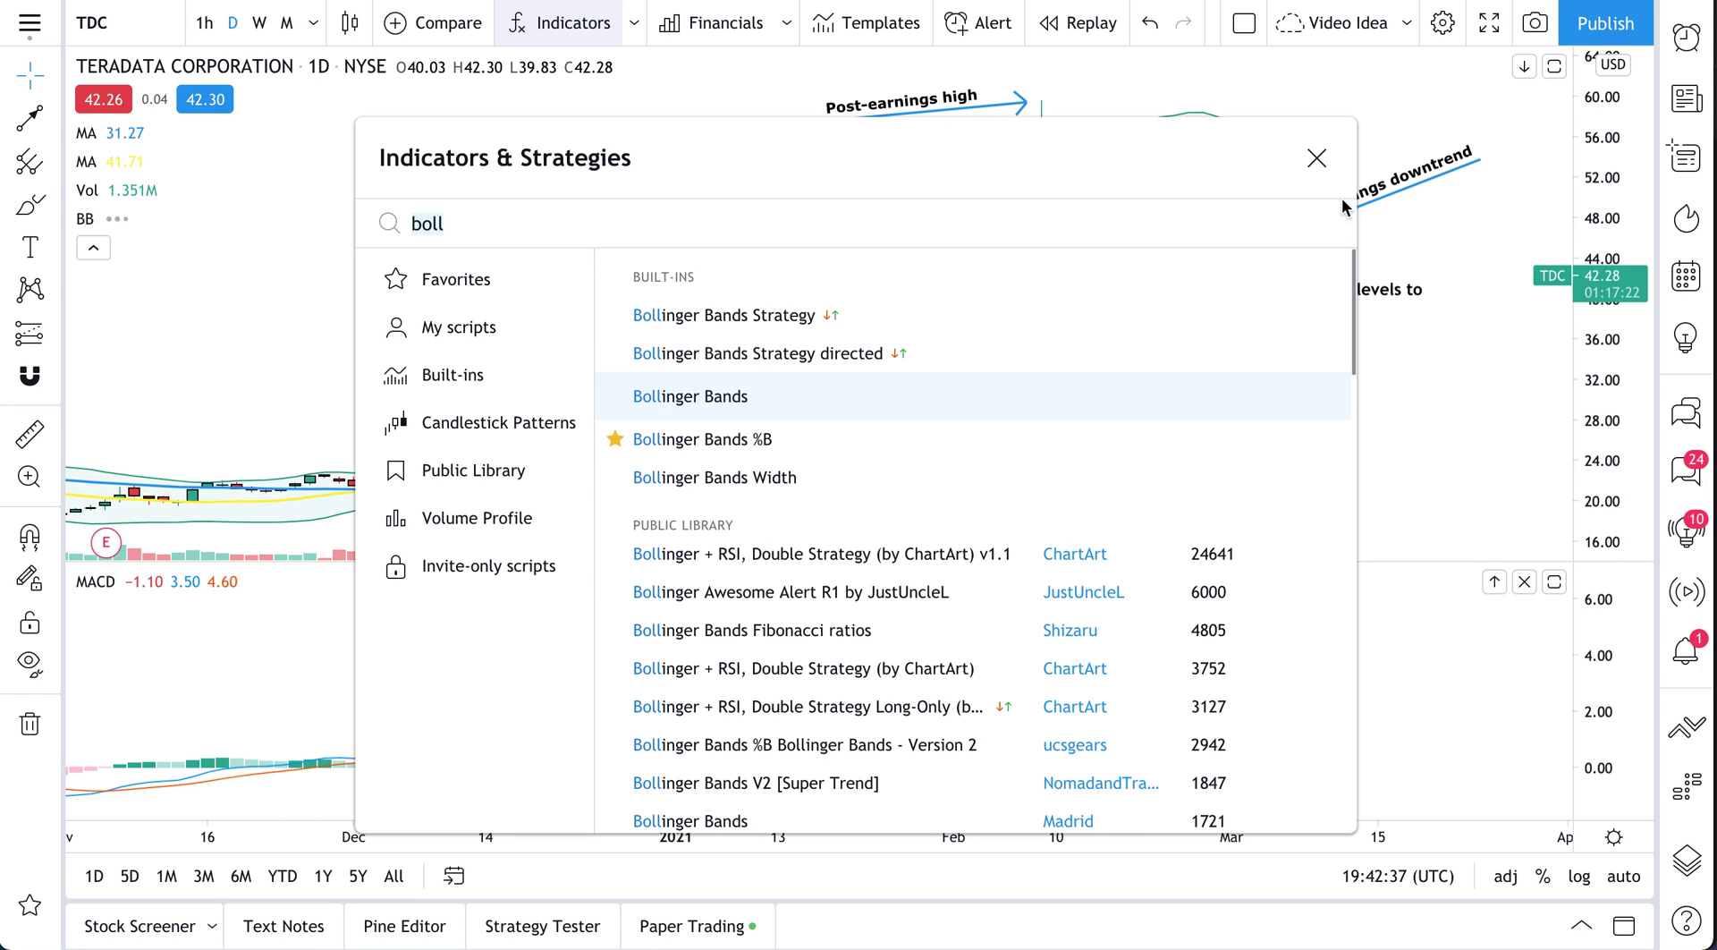
{"action": "left_click", "coordinate": [1316, 159]}
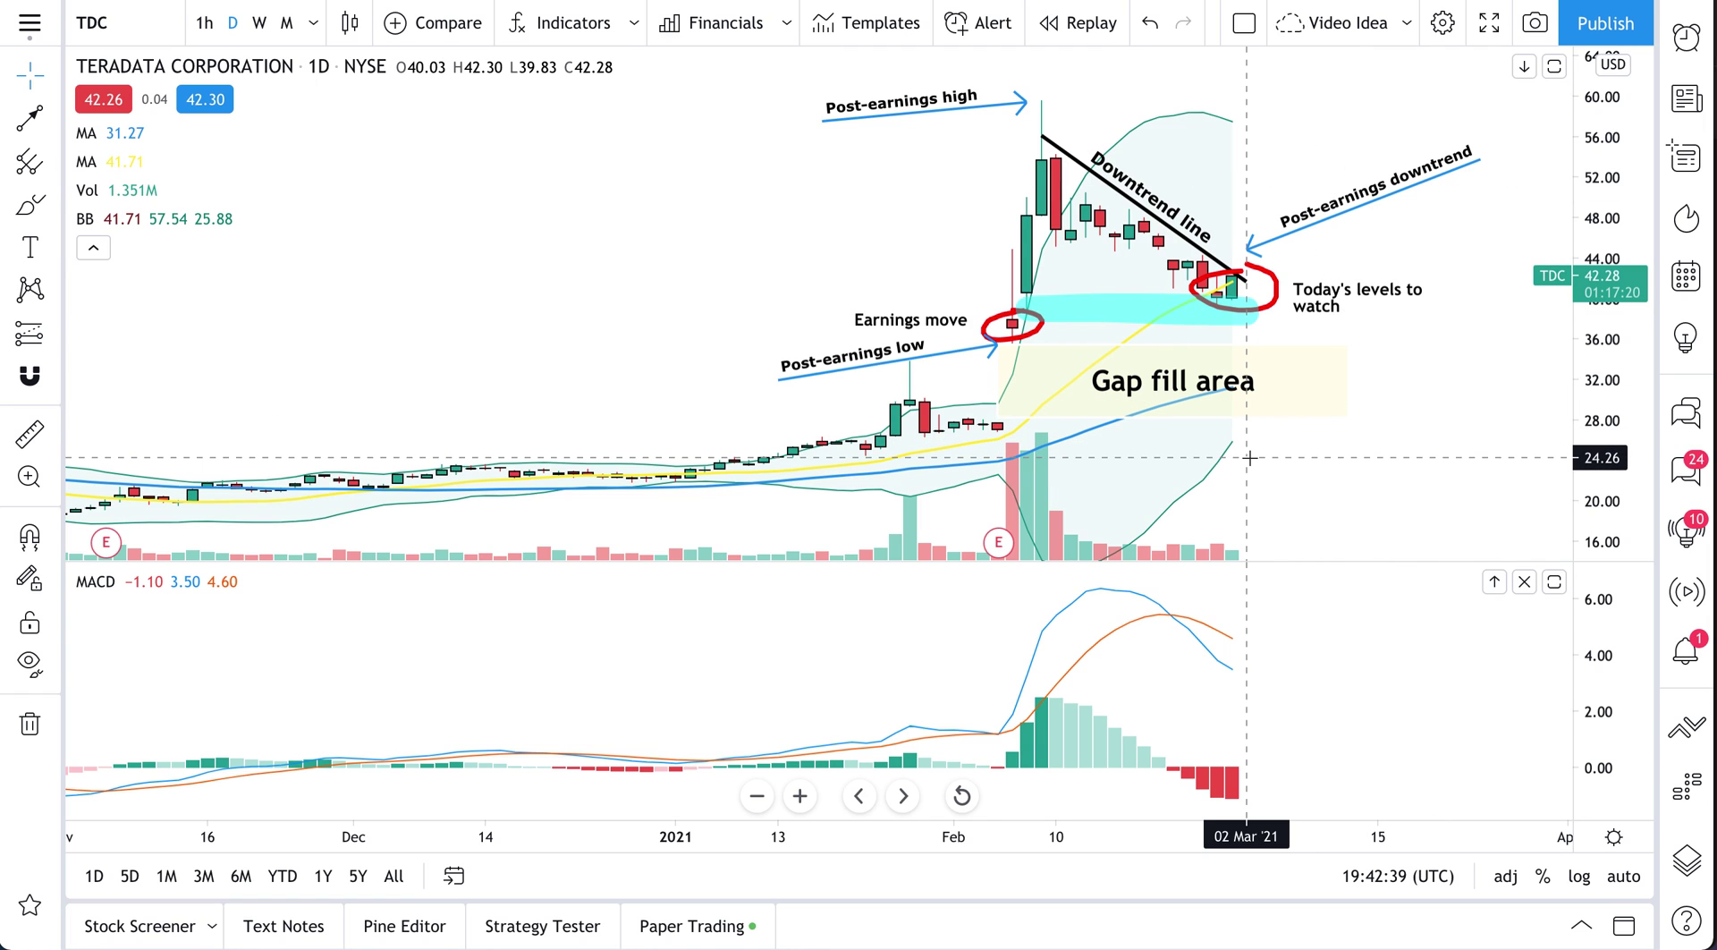
{"action": "scroll", "coordinate": [1252, 461], "scroll_direction": "up", "scroll_amount": 1}
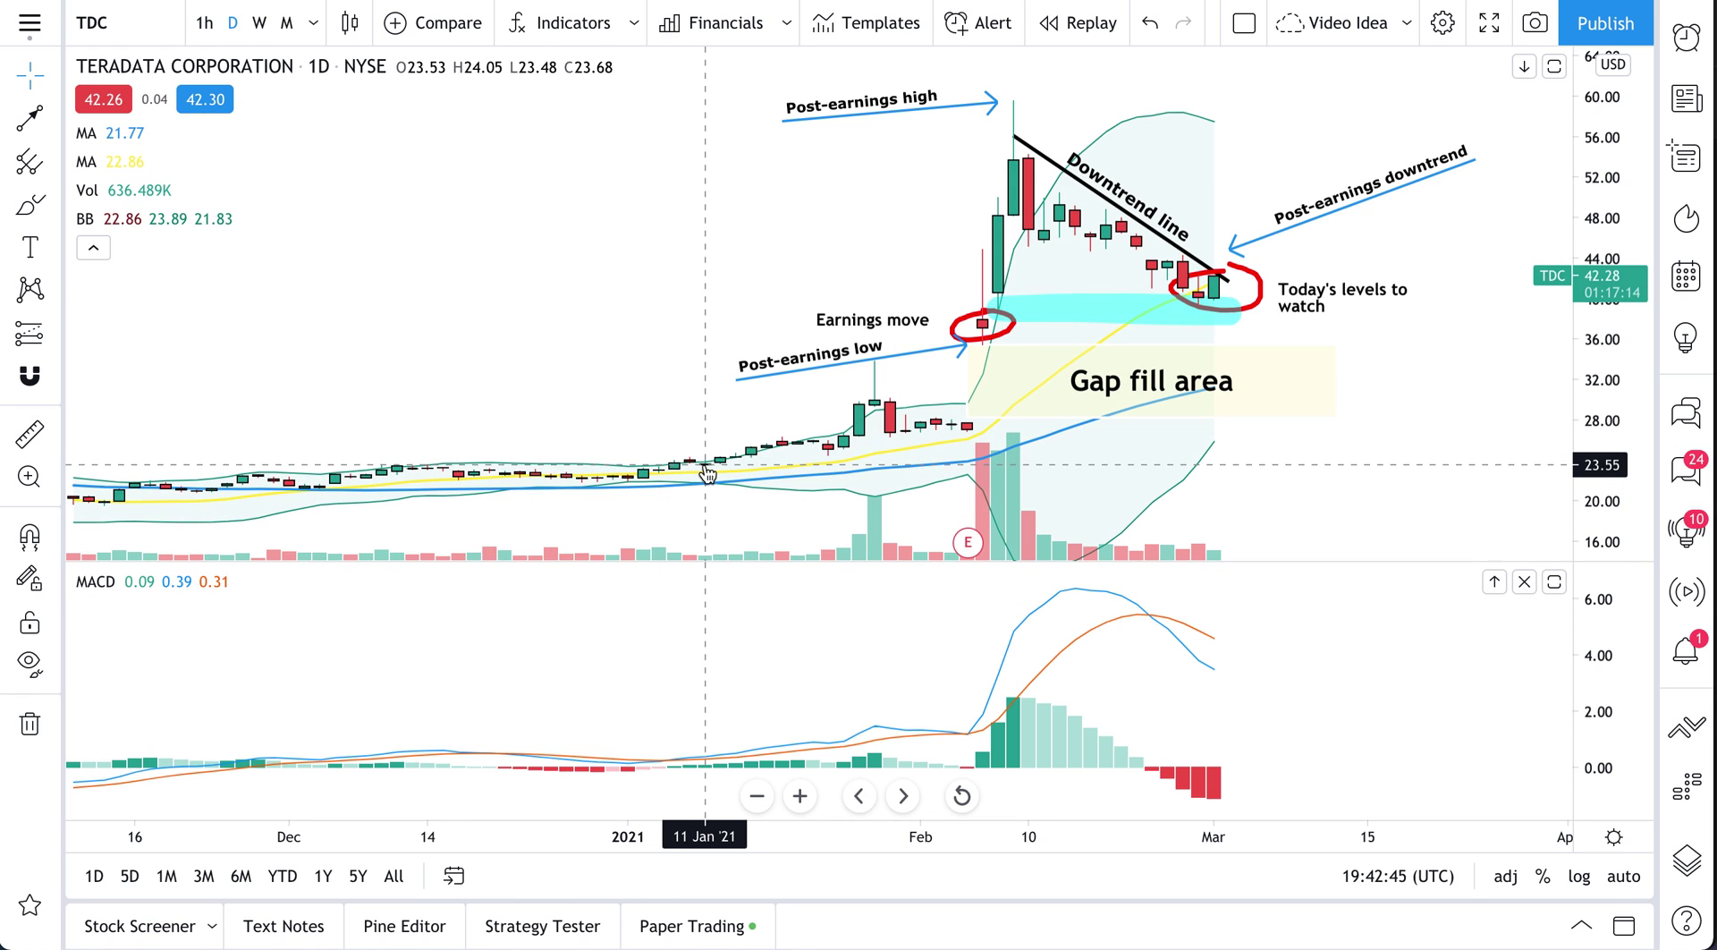
{"action": "mouse_move", "coordinate": [899, 327]}
{"action": "left_mouse_down"}
{"action": "mouse_move", "coordinate": [930, 318]}
{"action": "mouse_move", "coordinate": [914, 321]}
{"action": "left_mouse_up"}
{"action": "left_click", "coordinate": [914, 113]}
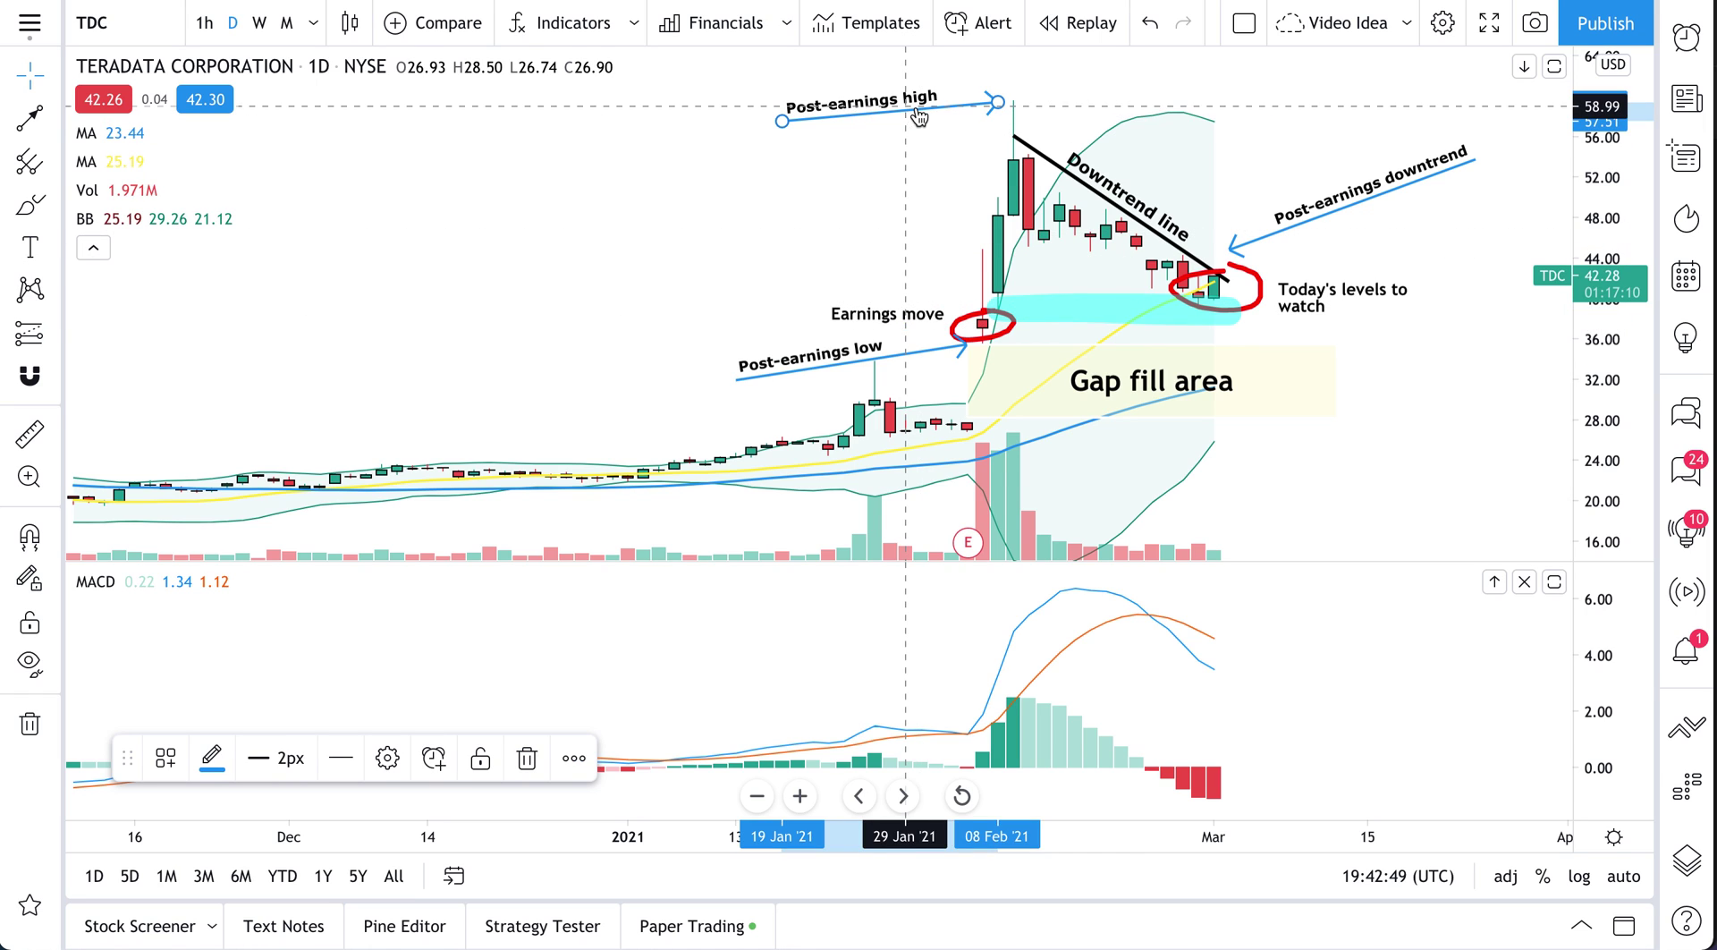
{"action": "left_click", "coordinate": [1152, 228]}
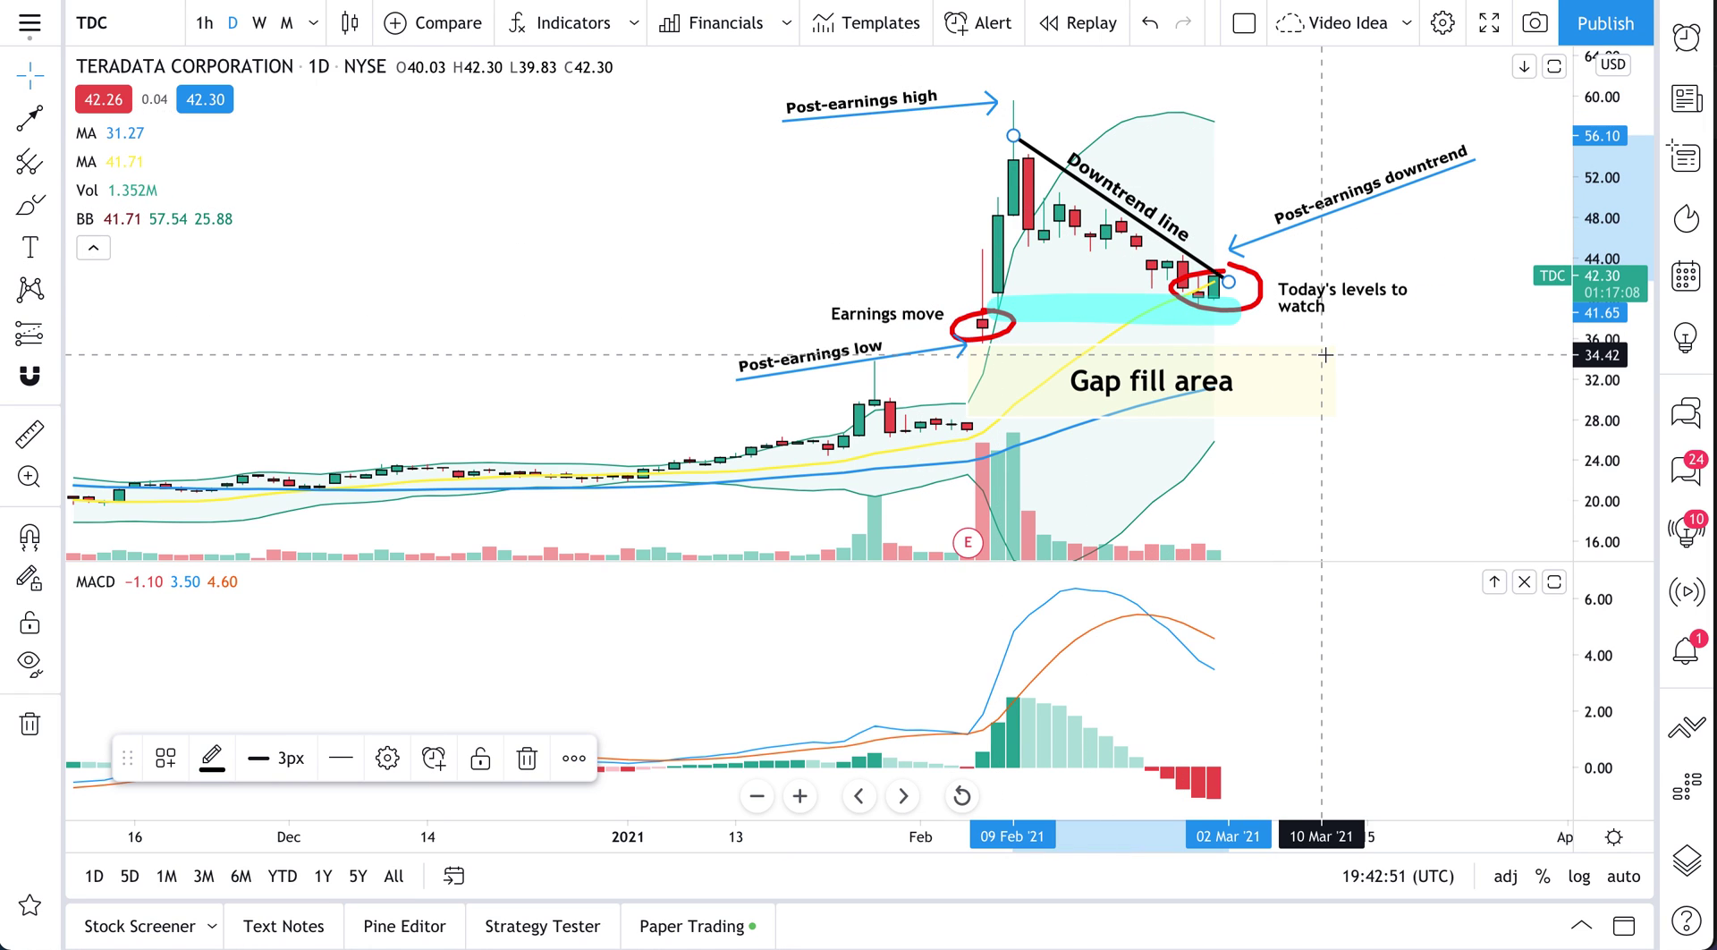
{"action": "left_click", "coordinate": [1220, 375]}
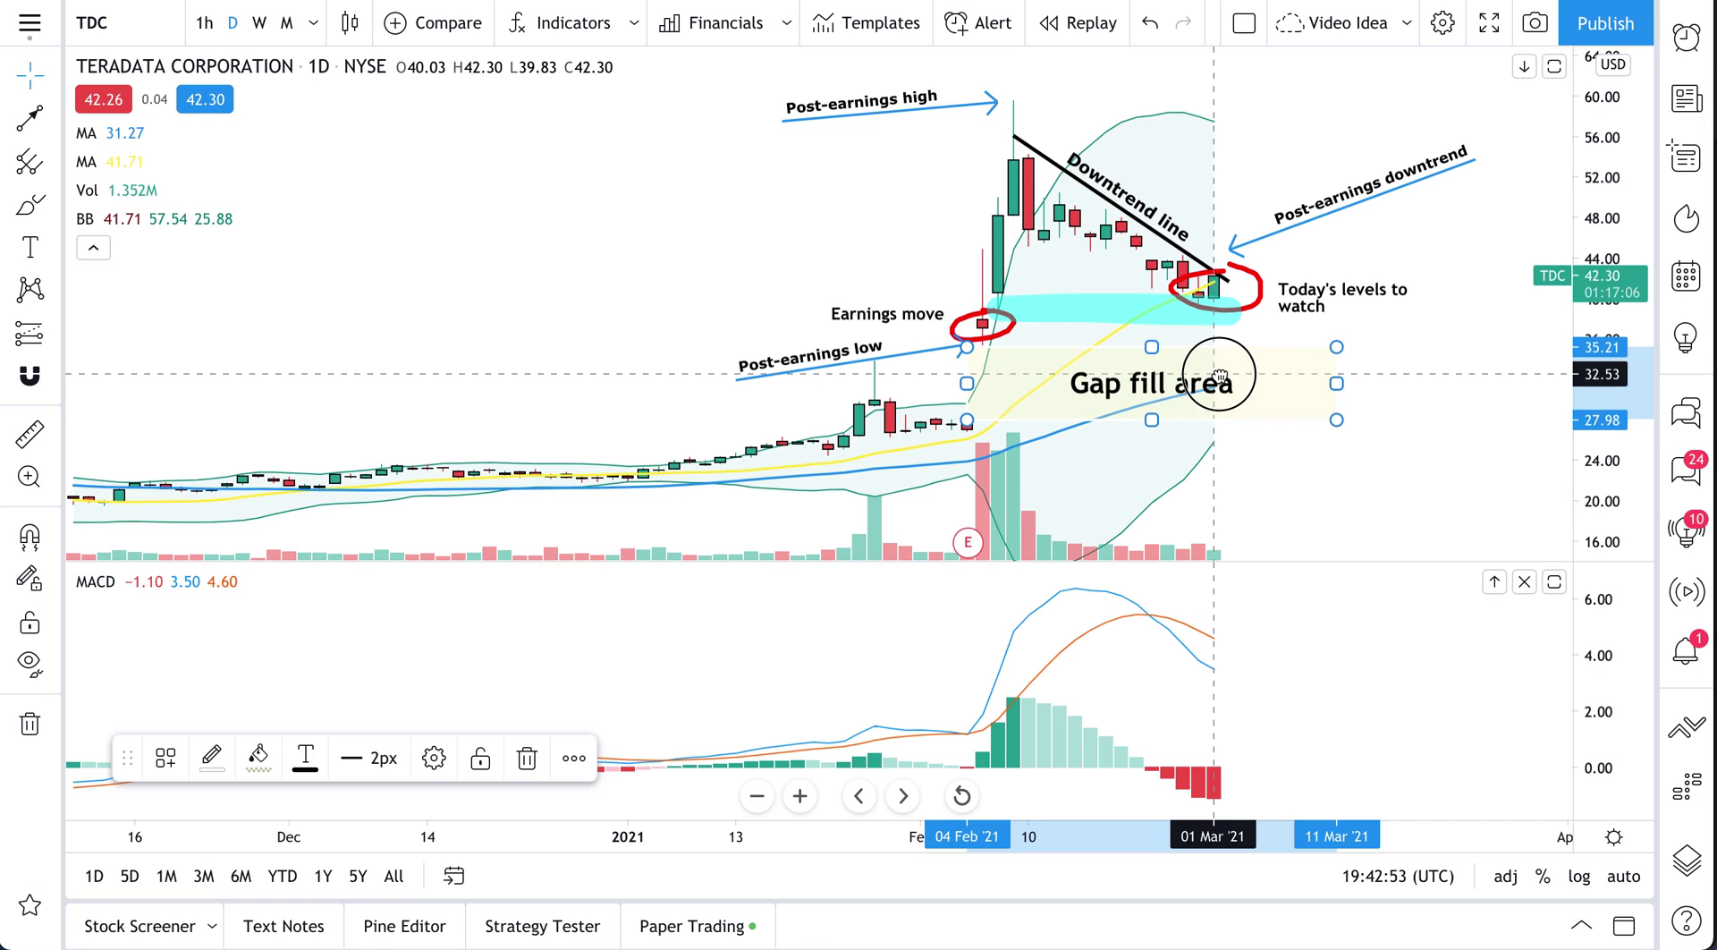
Show the object tree and delete the MACD indicator from the chart
{"action": "left_click", "coordinate": [1308, 442]}
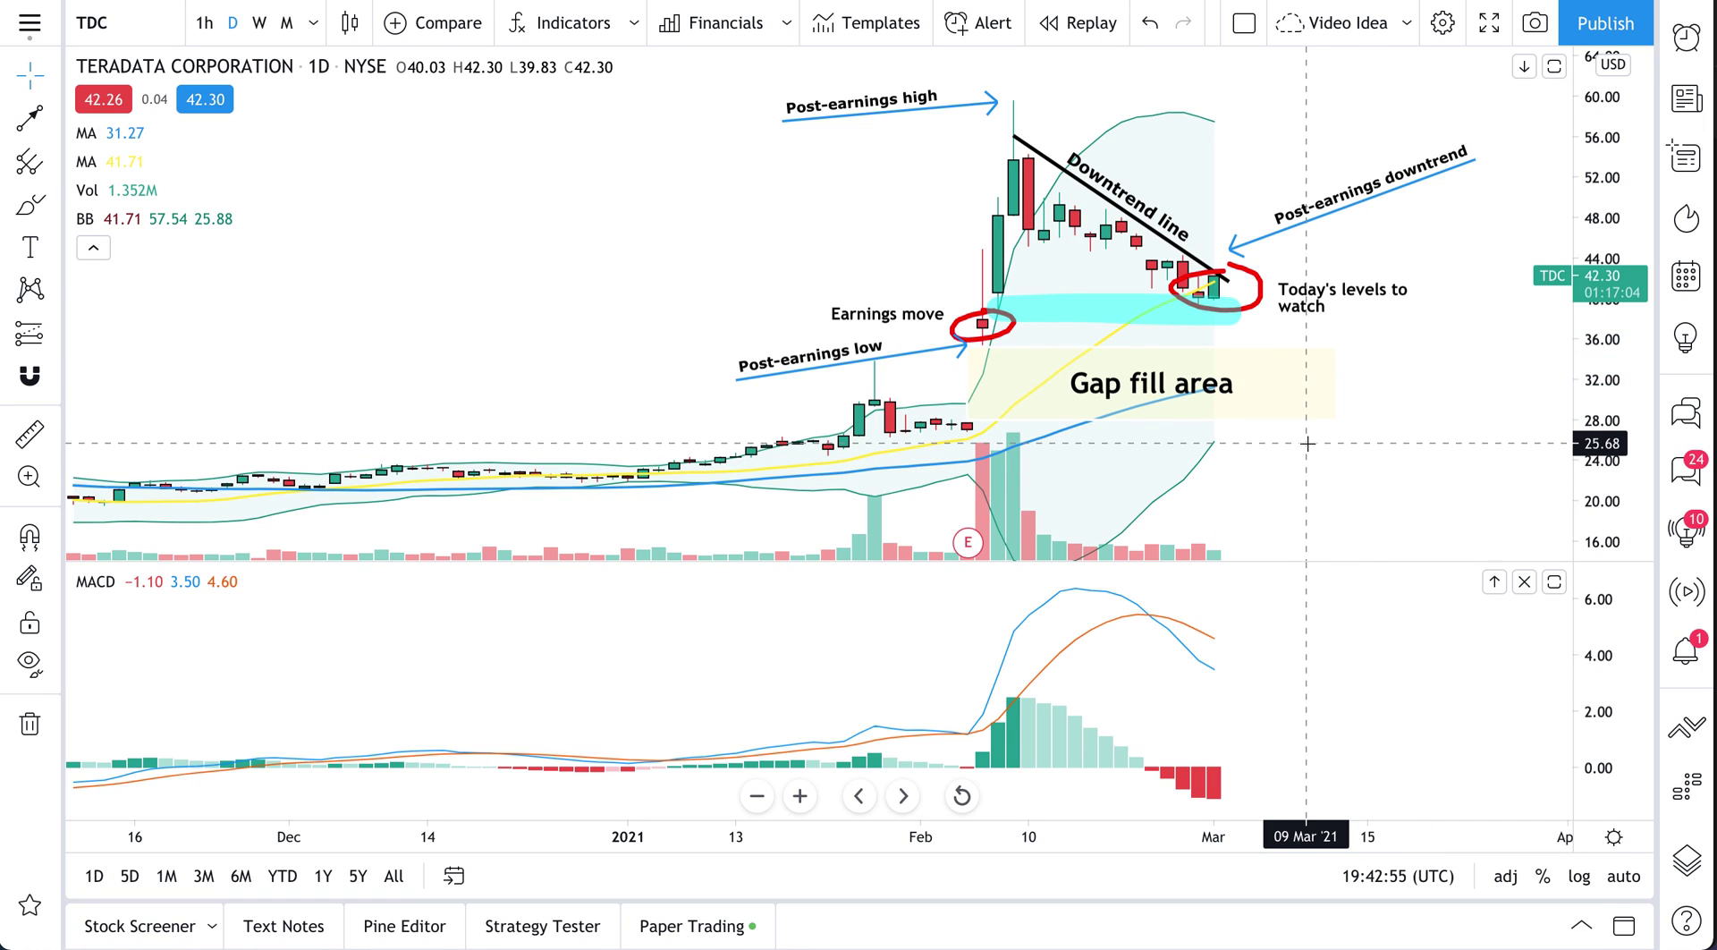
{"action": "left_click", "coordinate": [1683, 863]}
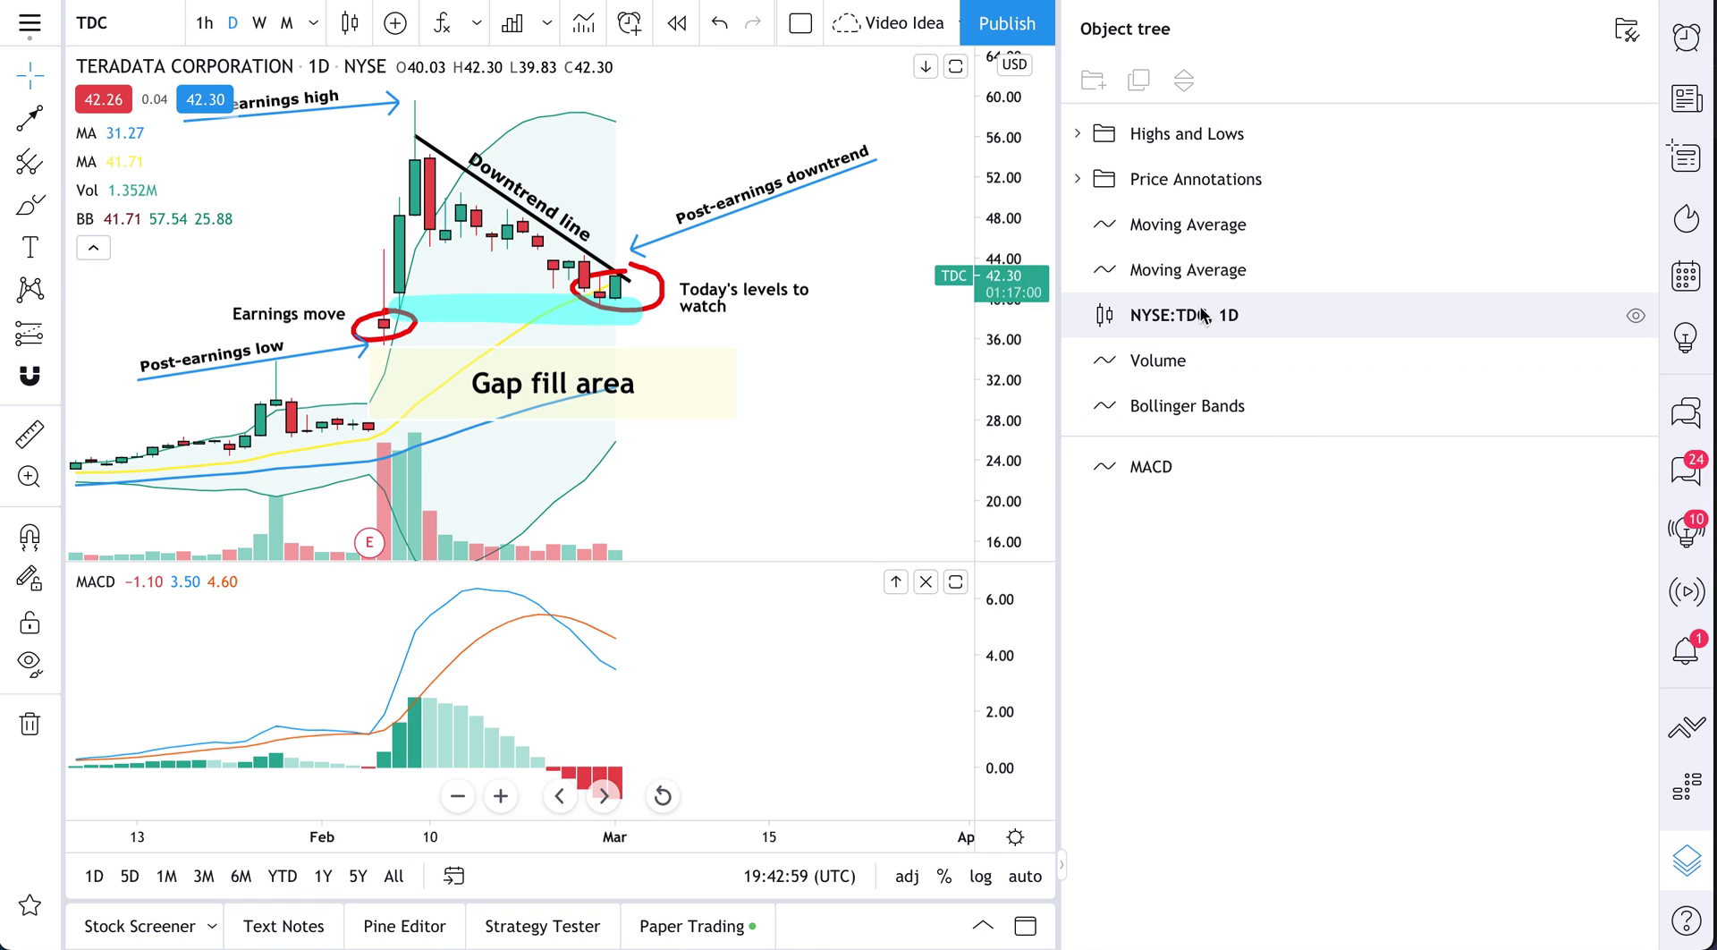
{"action": "left_click", "coordinate": [1168, 466]}
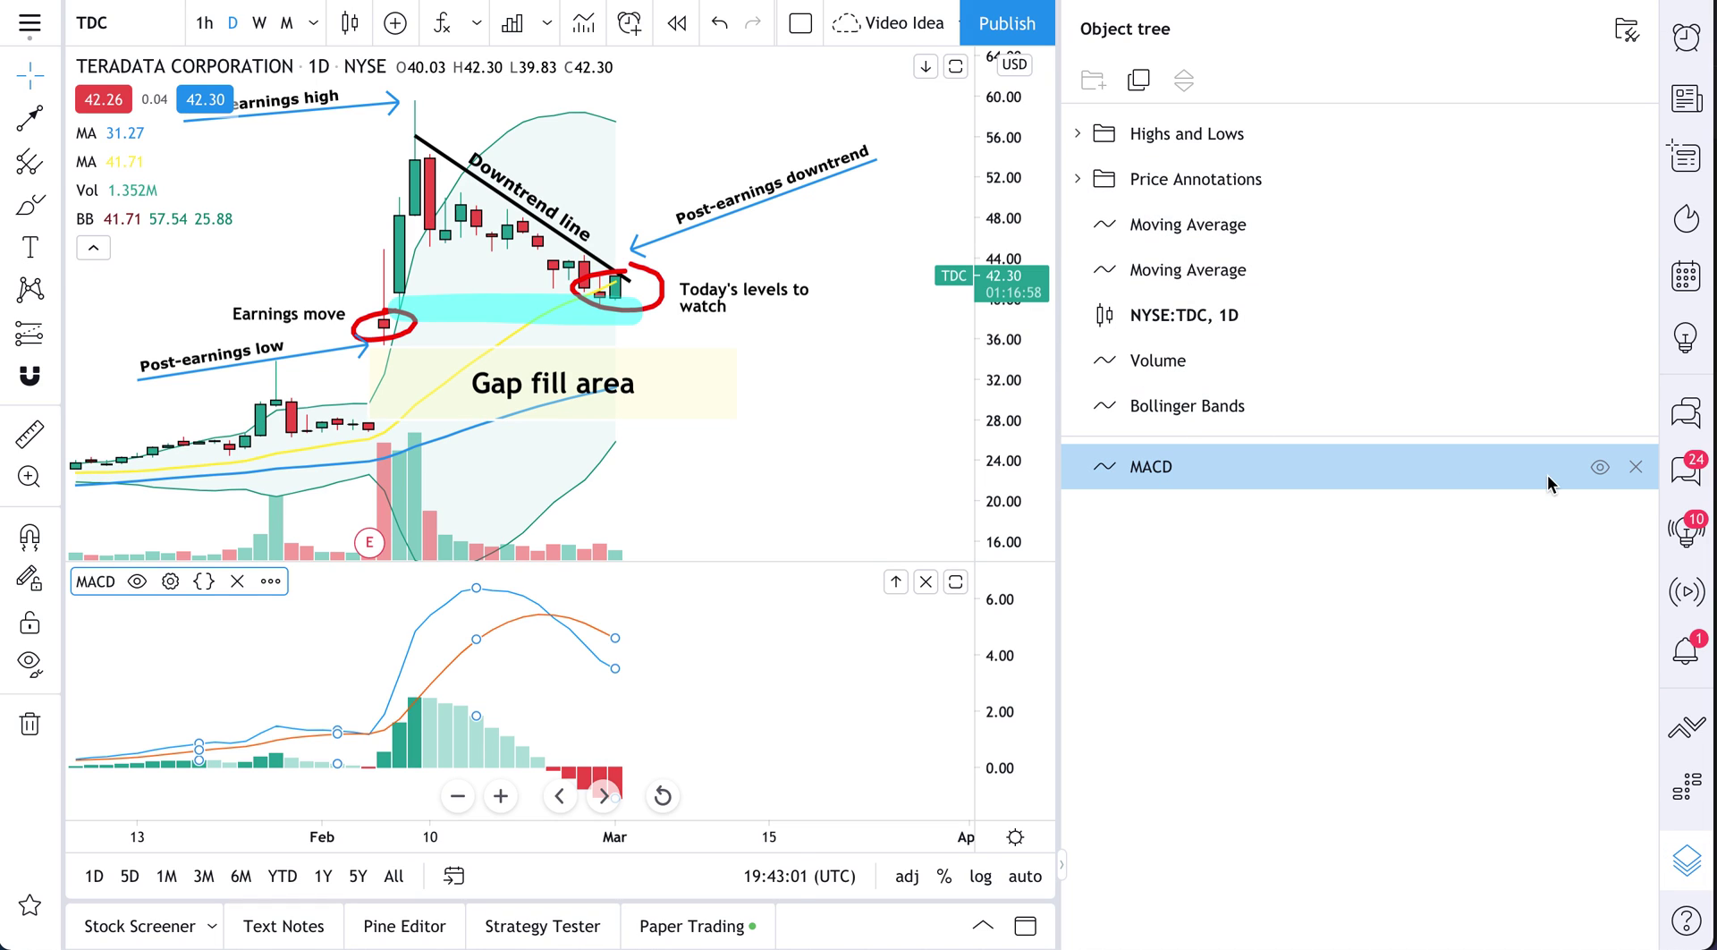
{"action": "left_click", "coordinate": [1601, 469]}
{"action": "left_click", "coordinate": [1601, 466]}
{"action": "left_click", "coordinate": [1636, 466]}
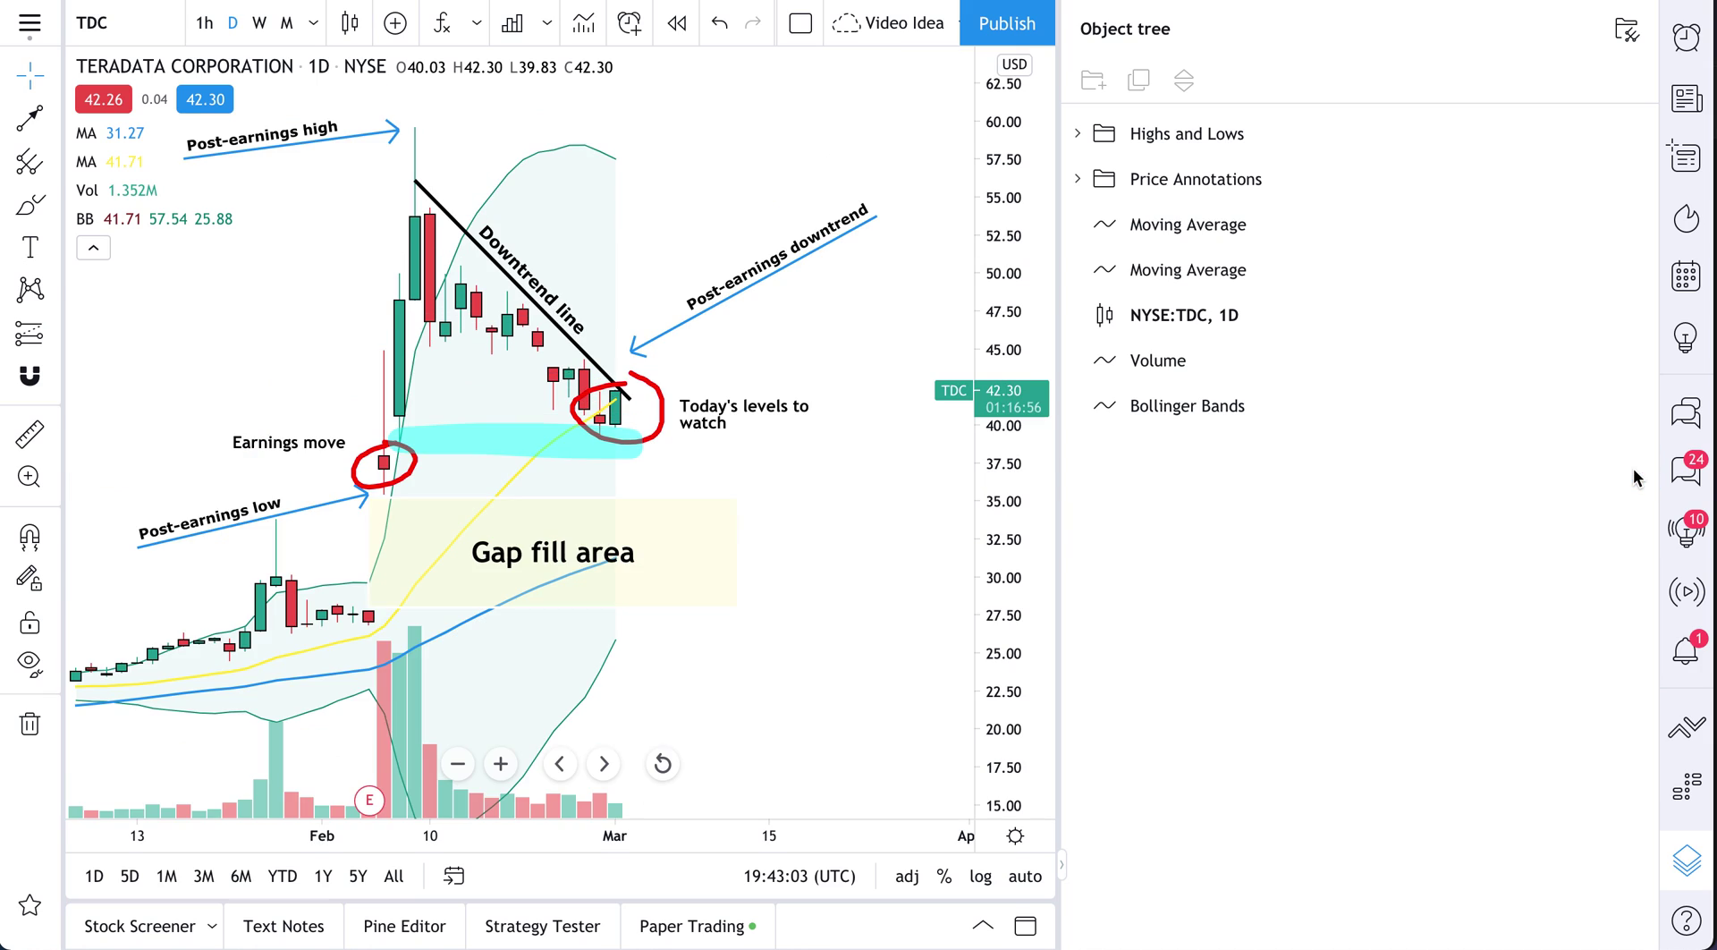
Toggle Bollinger Bands' visibility off and back on, then select Volume
{"action": "left_click", "coordinate": [1234, 413]}
{"action": "left_click", "coordinate": [1600, 407]}
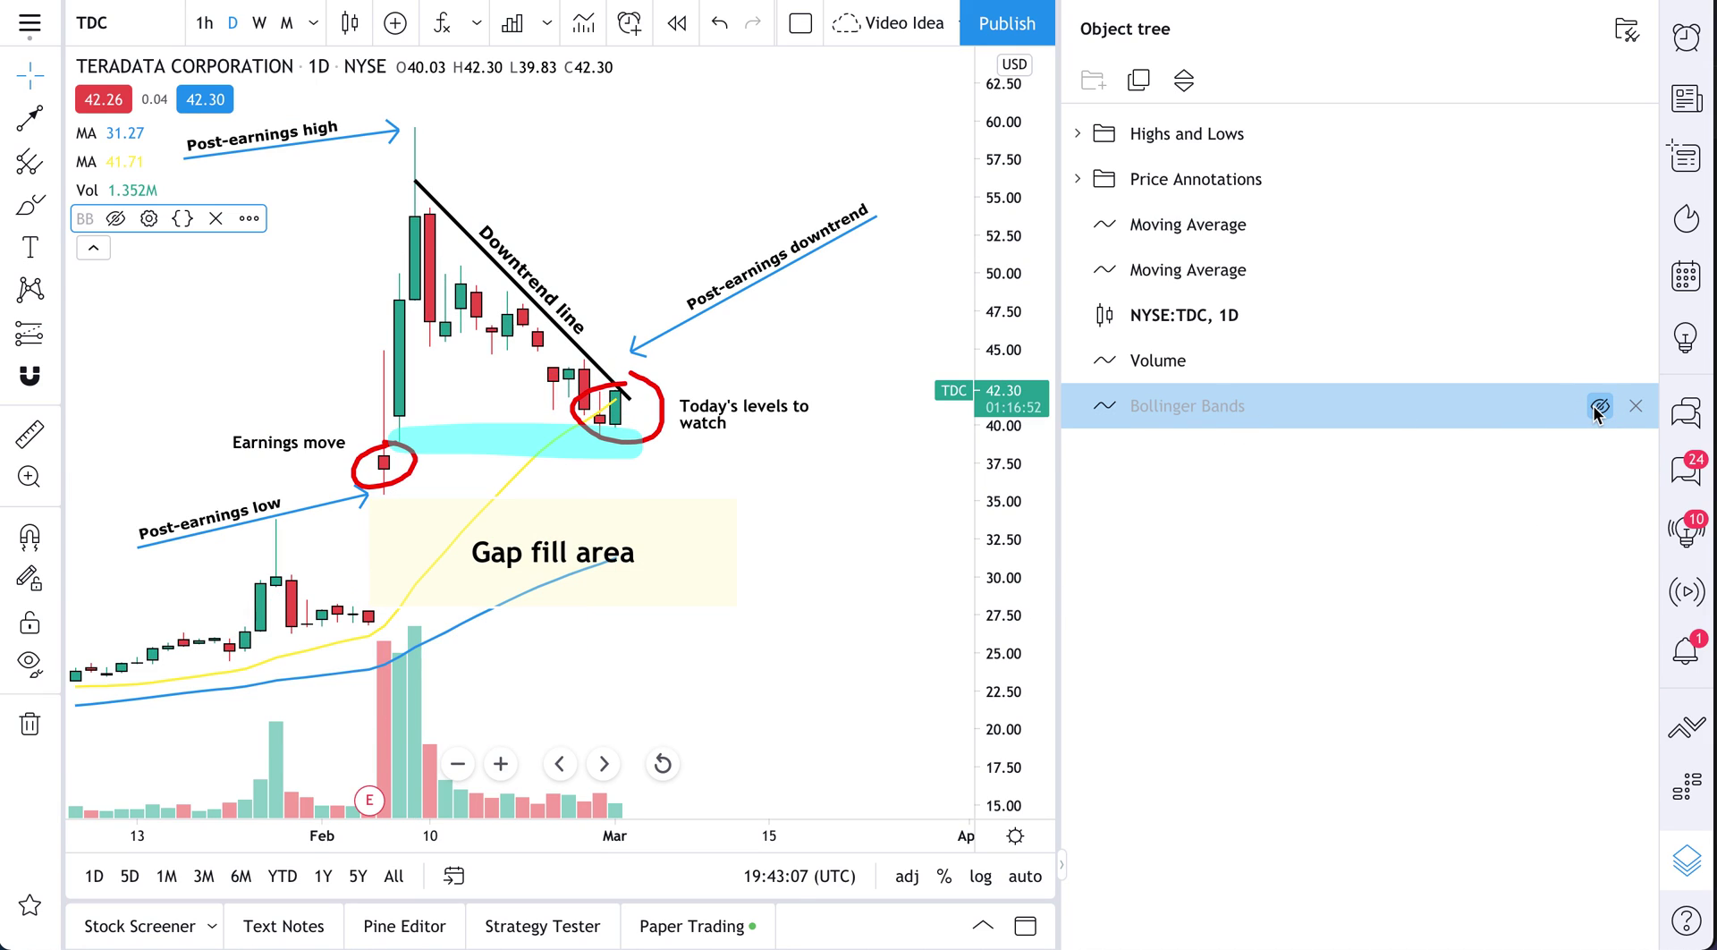
{"action": "left_click", "coordinate": [1600, 407]}
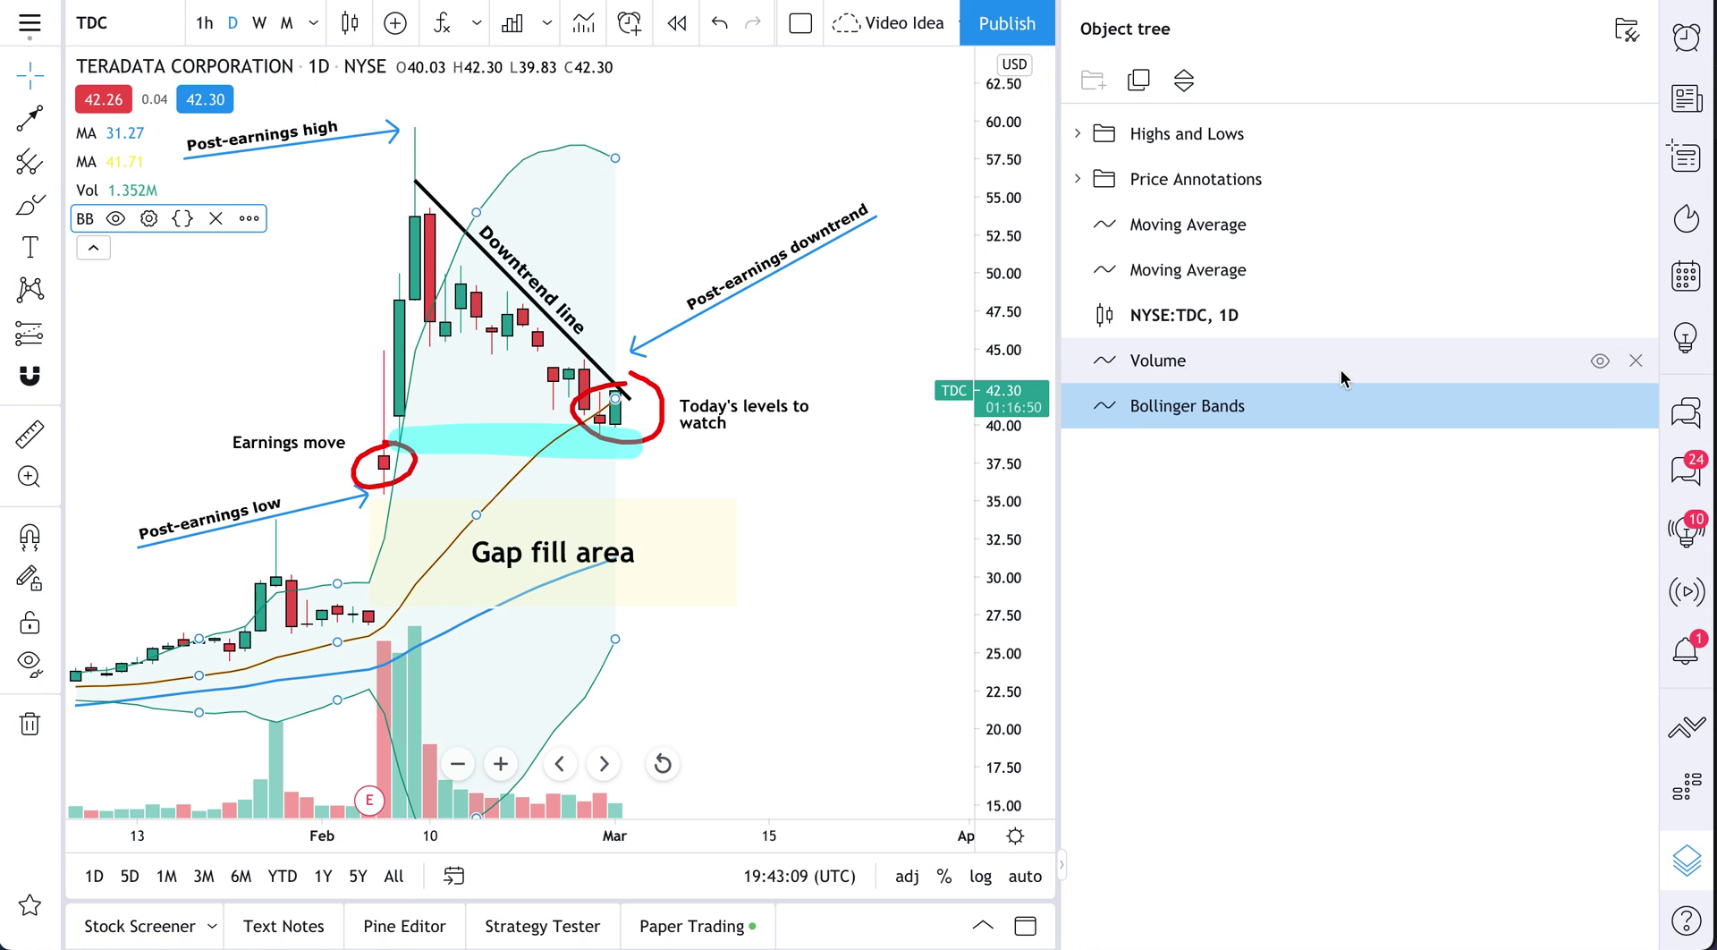
{"action": "left_click", "coordinate": [1239, 367]}
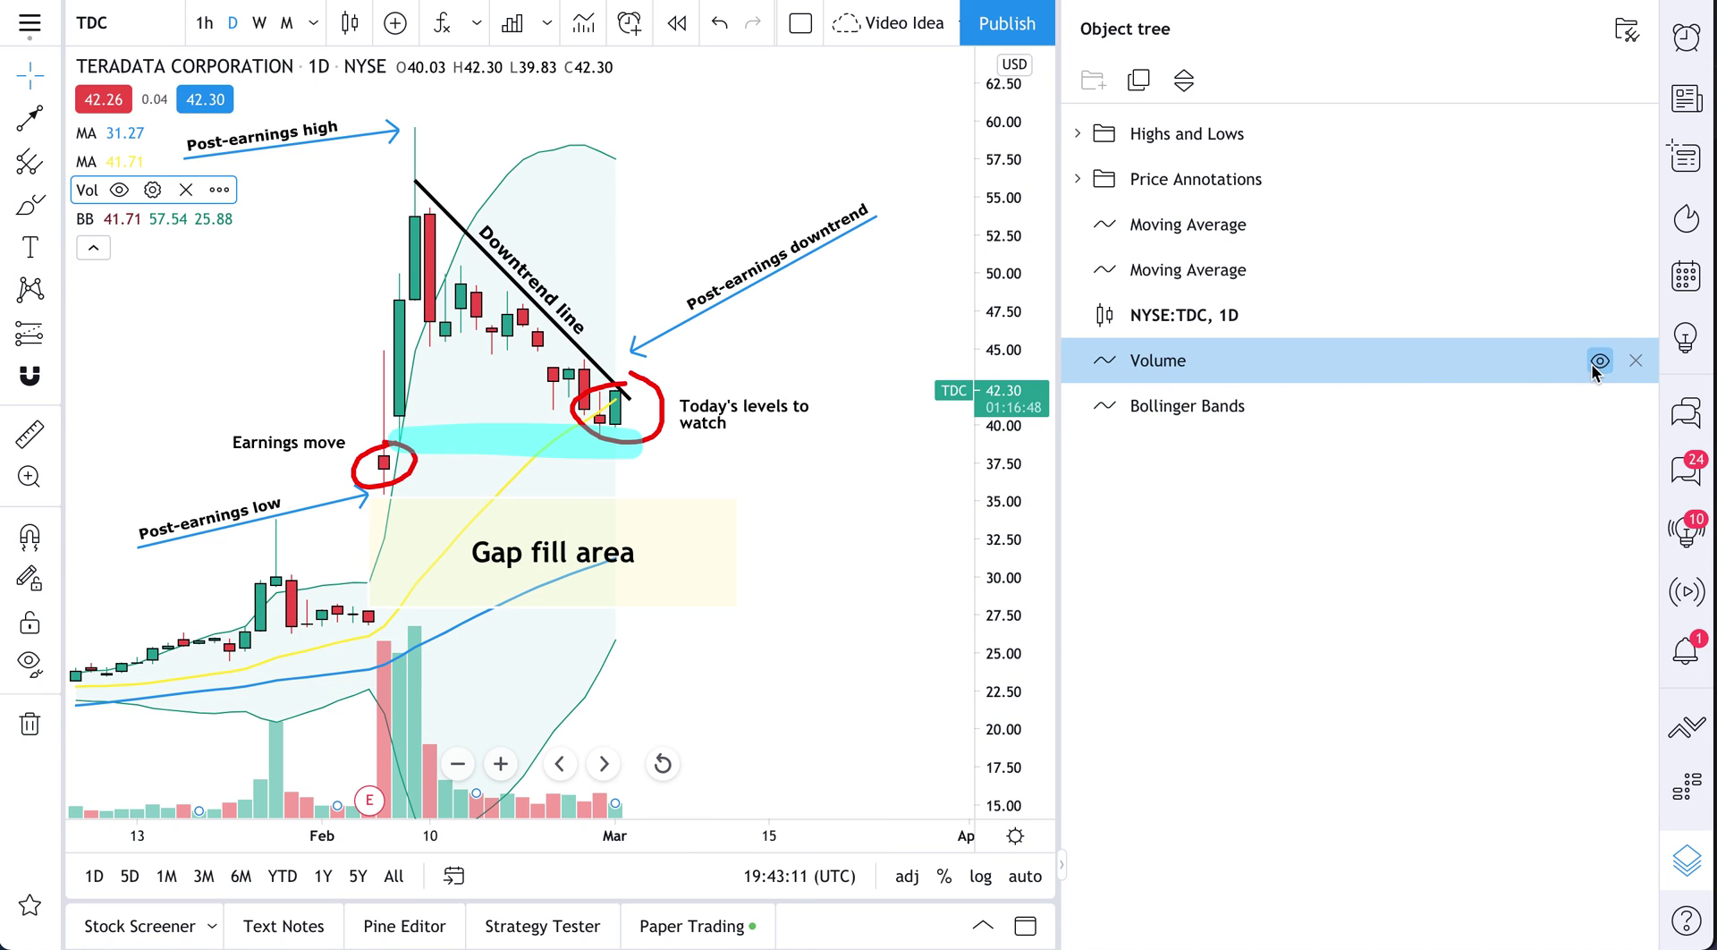
Set the Volume indicator's Growing and Falling bar colours to black in its Style settings
{"action": "double_click", "coordinate": [1291, 360]}
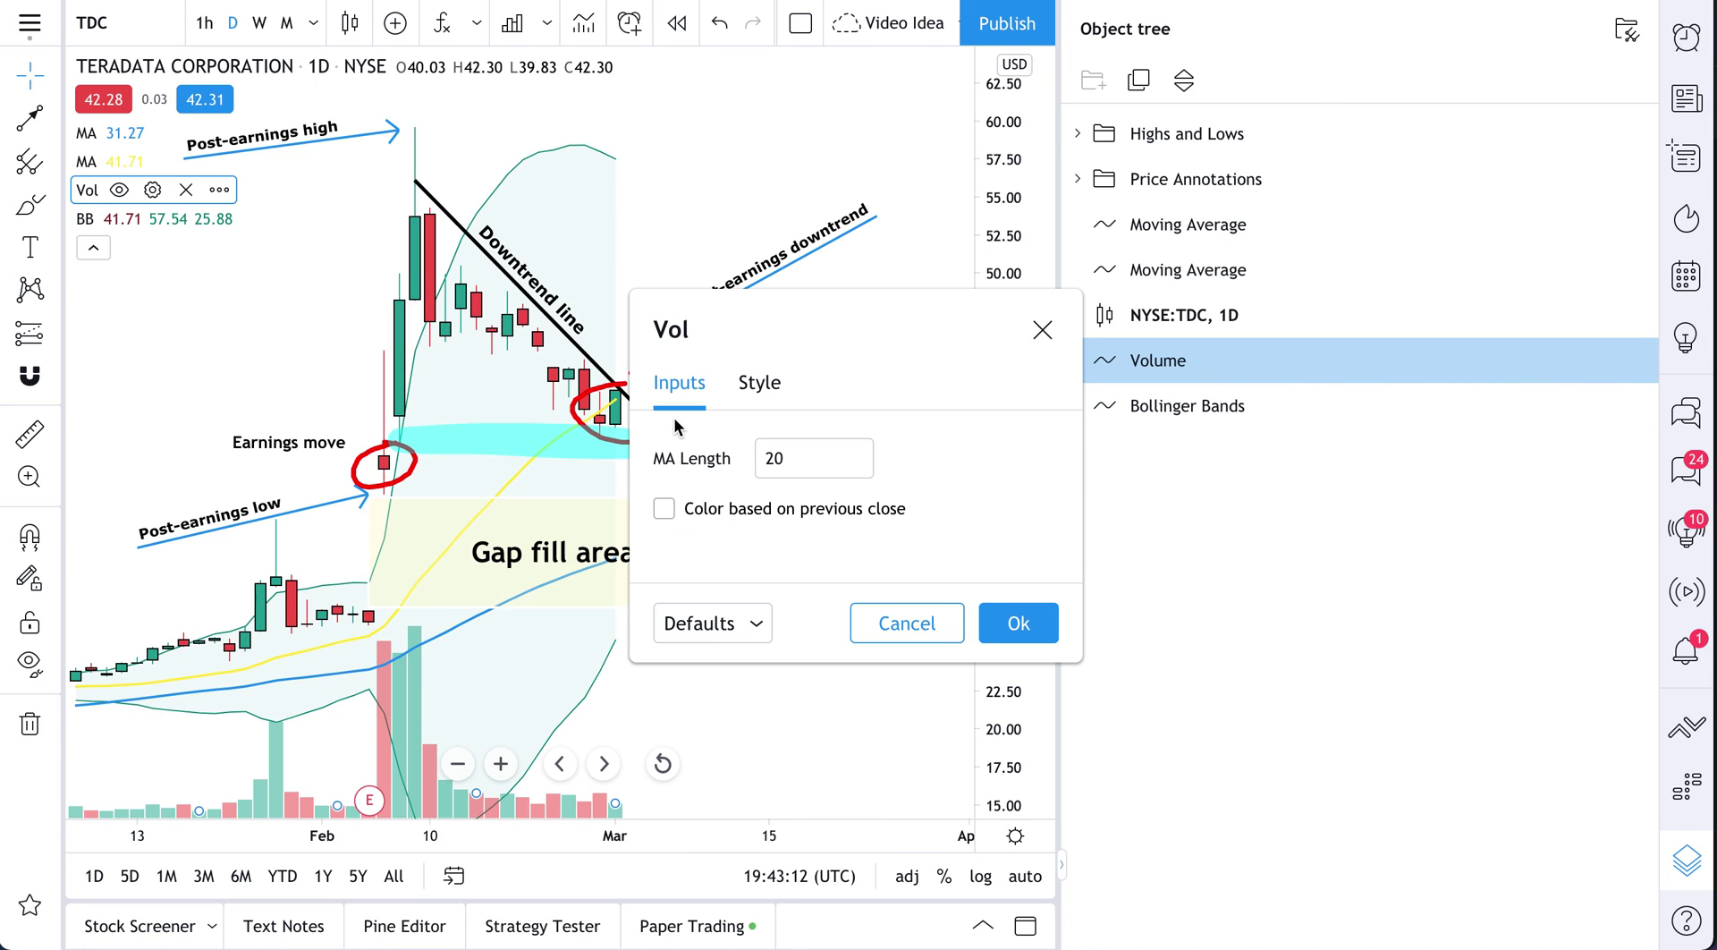
{"action": "left_click", "coordinate": [759, 383]}
{"action": "left_click", "coordinate": [844, 495]}
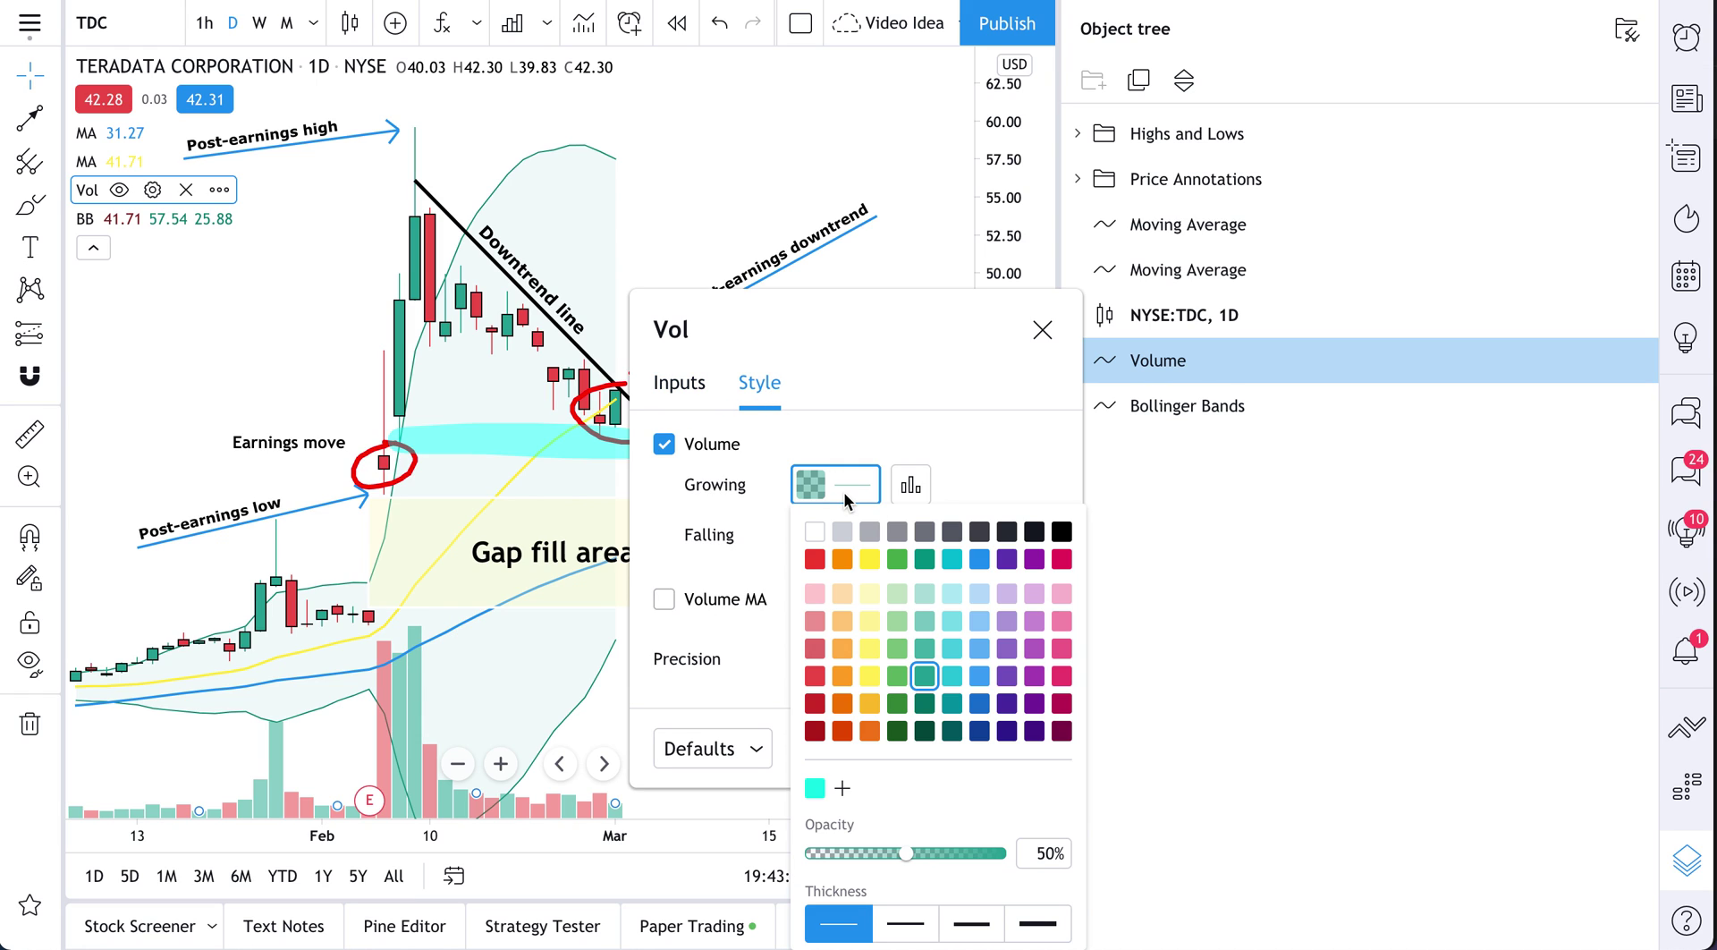
{"action": "left_click", "coordinate": [1062, 531]}
{"action": "left_click", "coordinate": [968, 457]}
{"action": "left_click", "coordinate": [866, 533]}
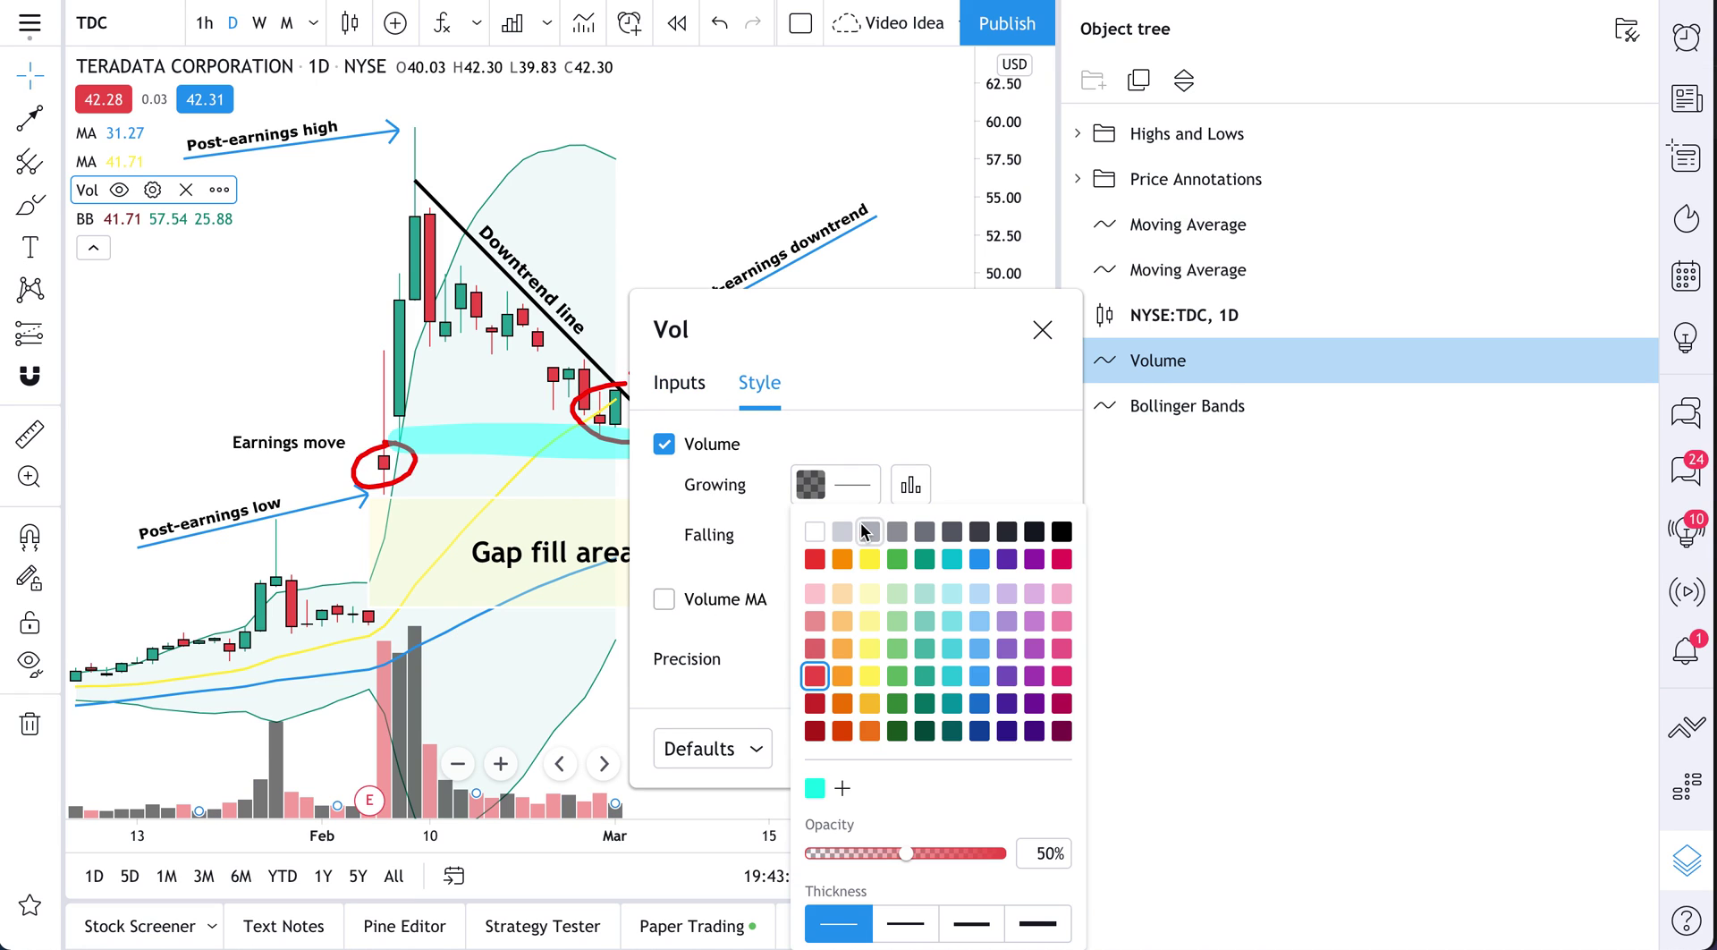
{"action": "left_click", "coordinate": [1062, 532]}
{"action": "left_click", "coordinate": [989, 455]}
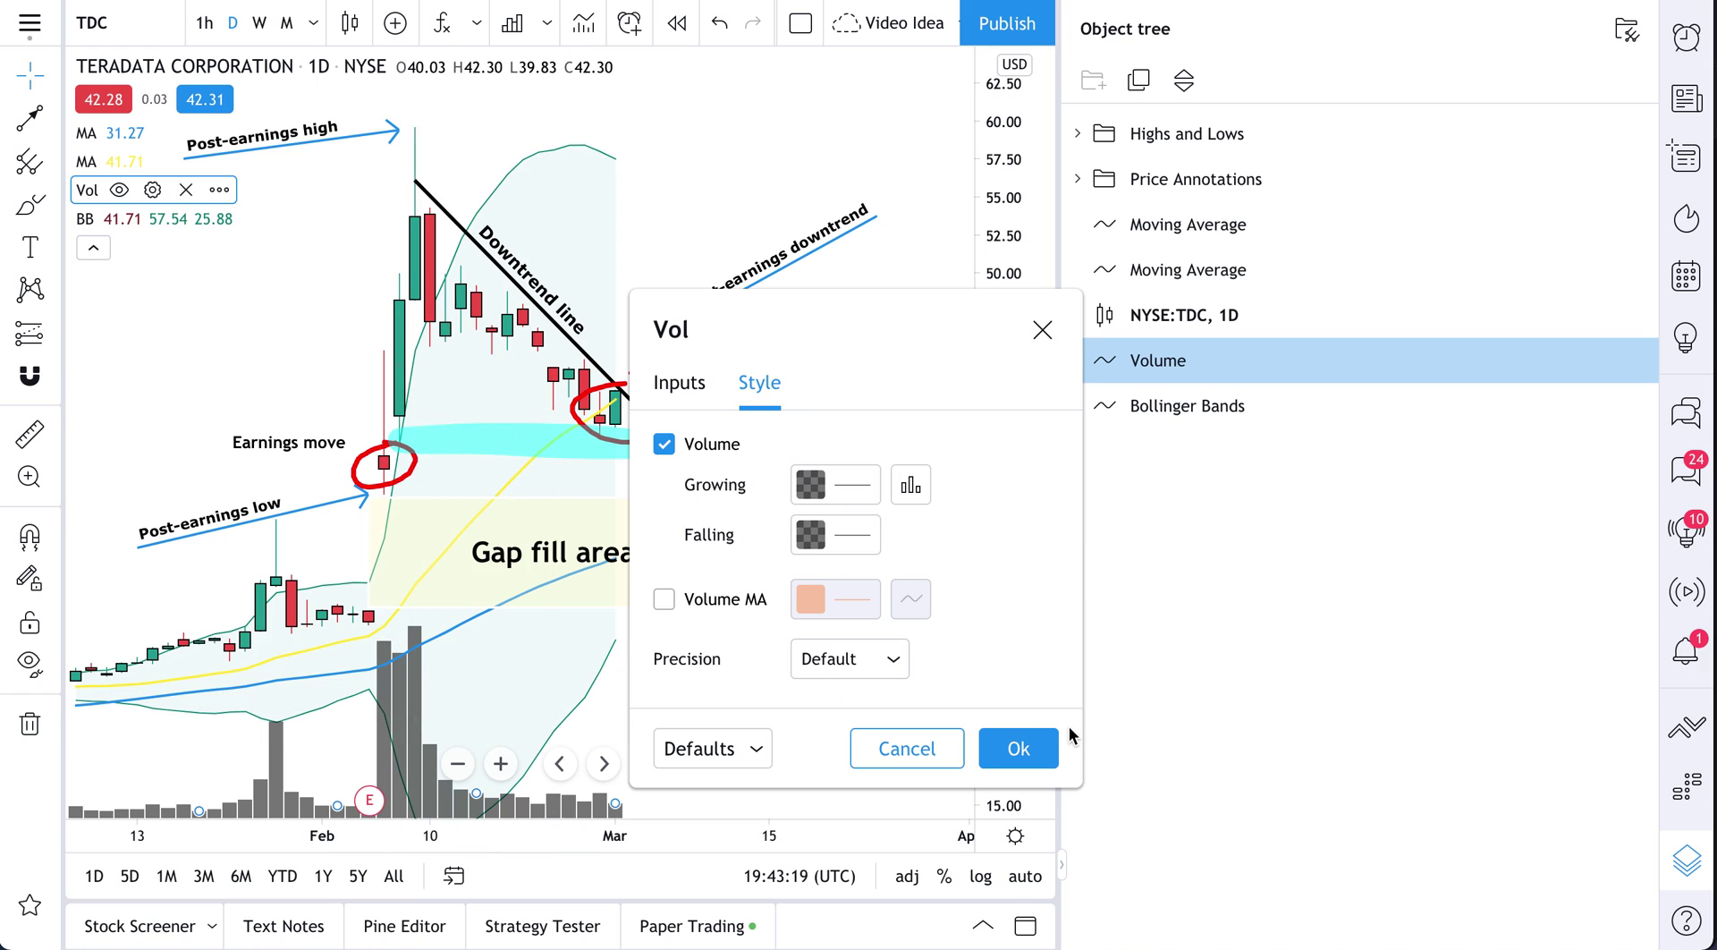
{"action": "left_click", "coordinate": [1037, 749]}
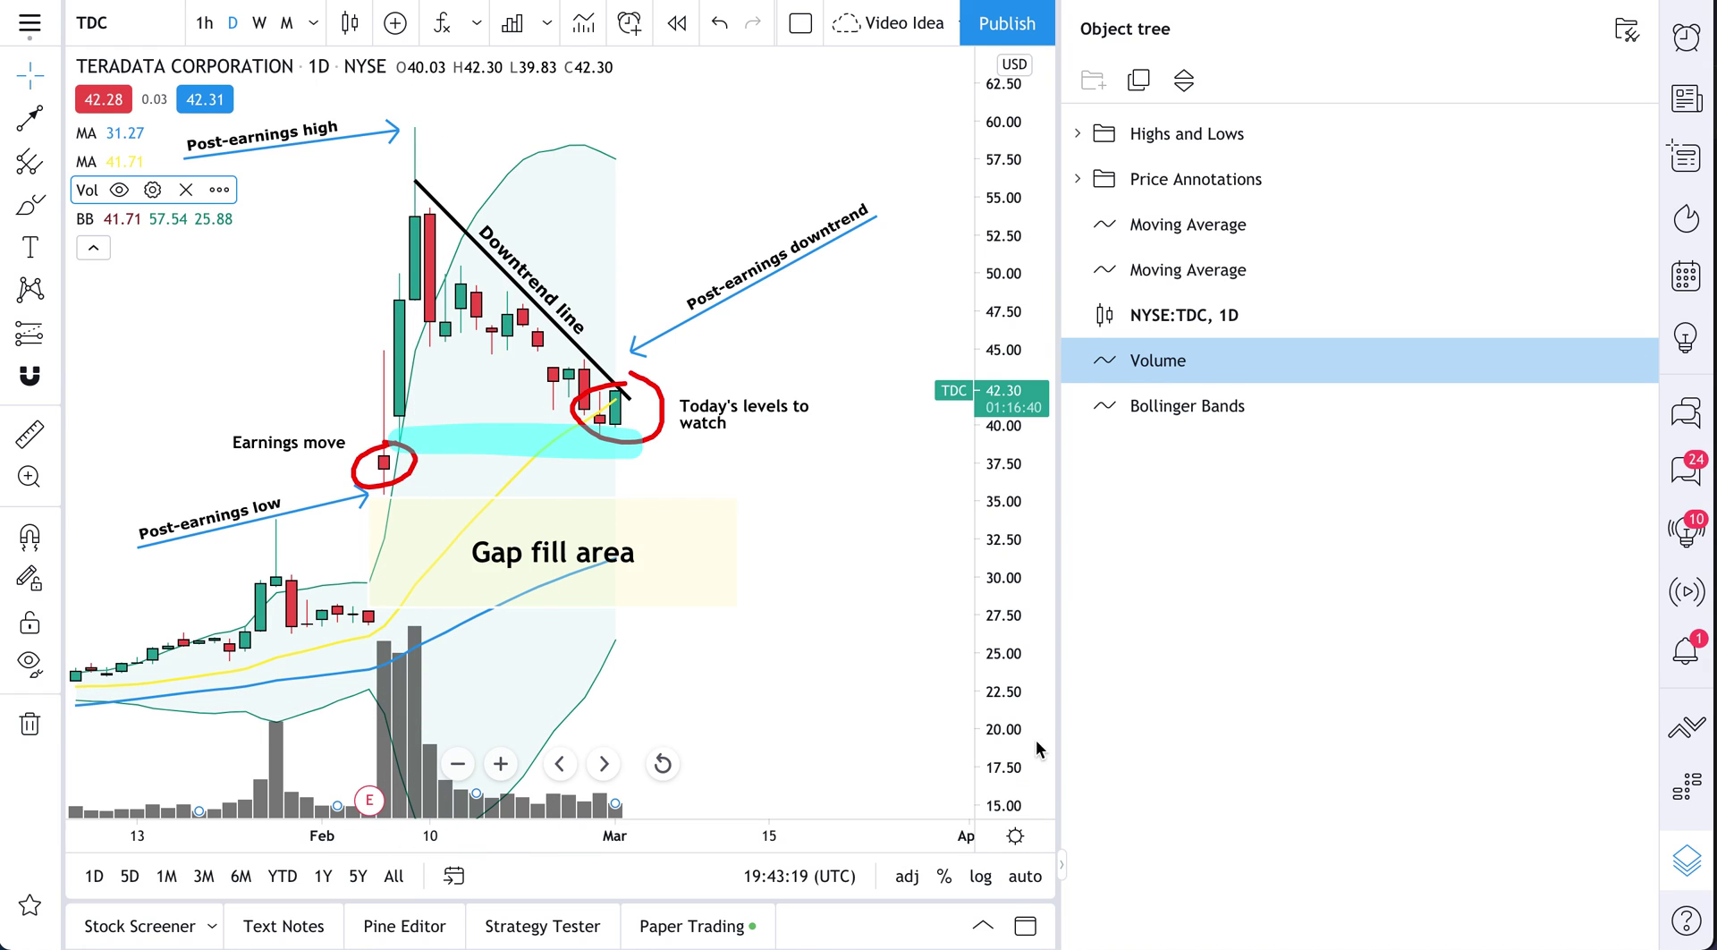
{"action": "double_click", "coordinate": [1180, 363]}
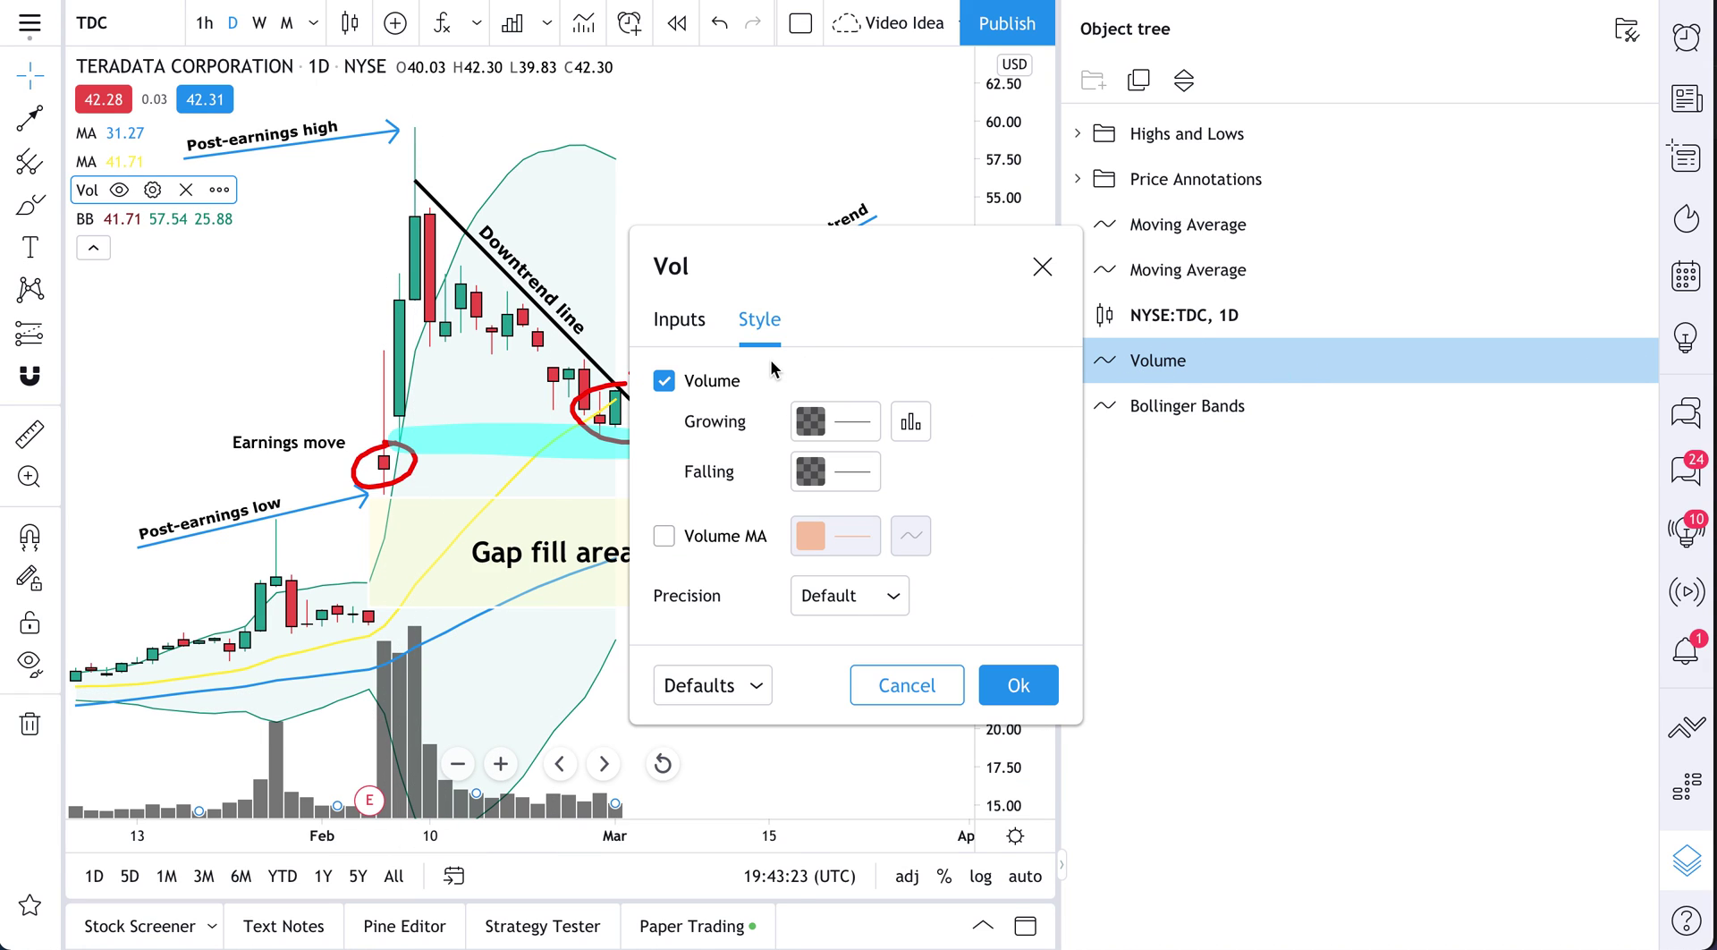
{"action": "left_click", "coordinate": [1043, 266]}
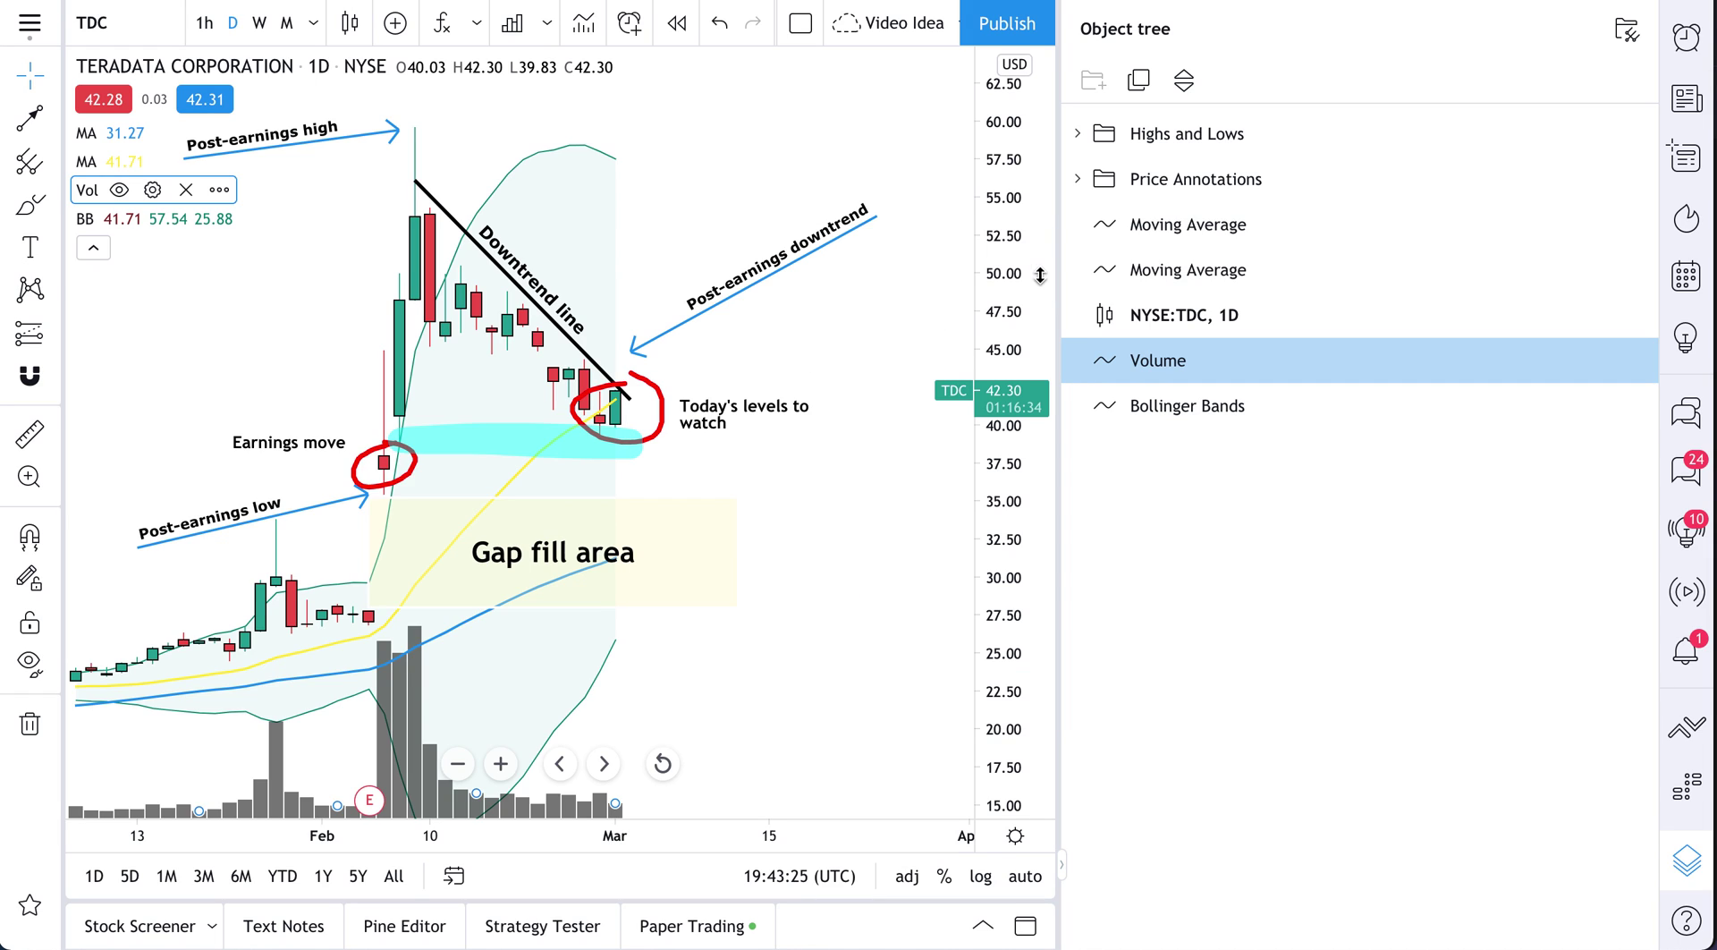
Confirm the yellow Moving Average has Length 20, then delete it from the chart
{"action": "left_click", "coordinate": [1230, 259]}
{"action": "left_click", "coordinate": [1231, 224]}
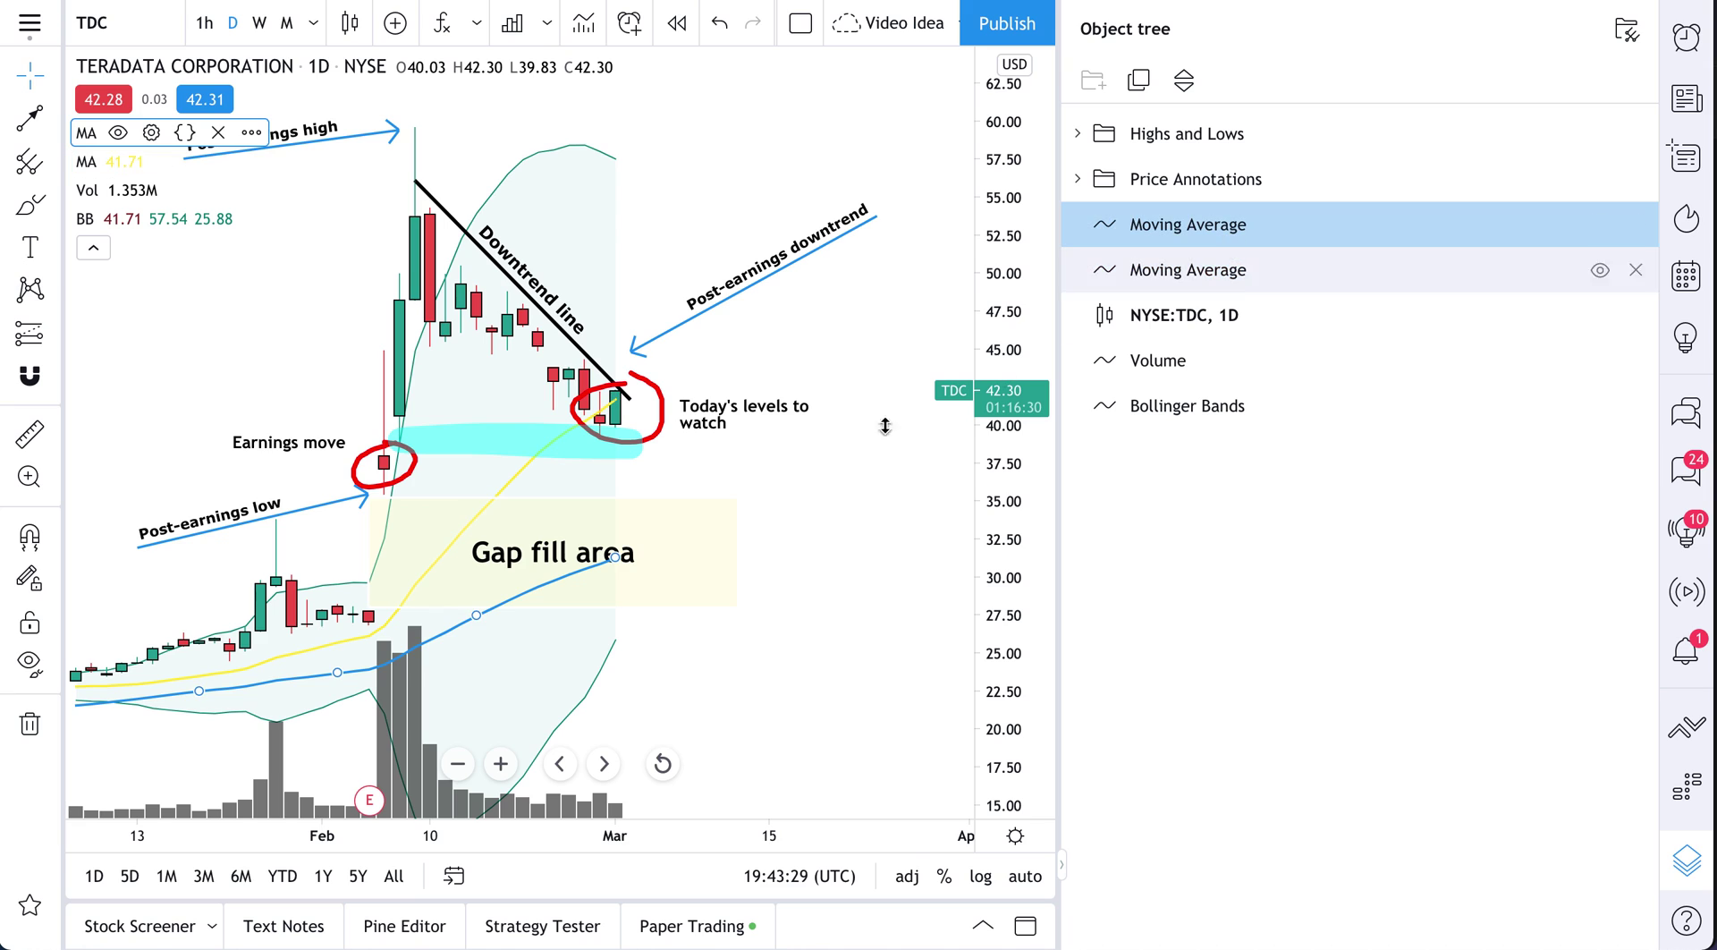
{"action": "left_click", "coordinate": [1231, 270]}
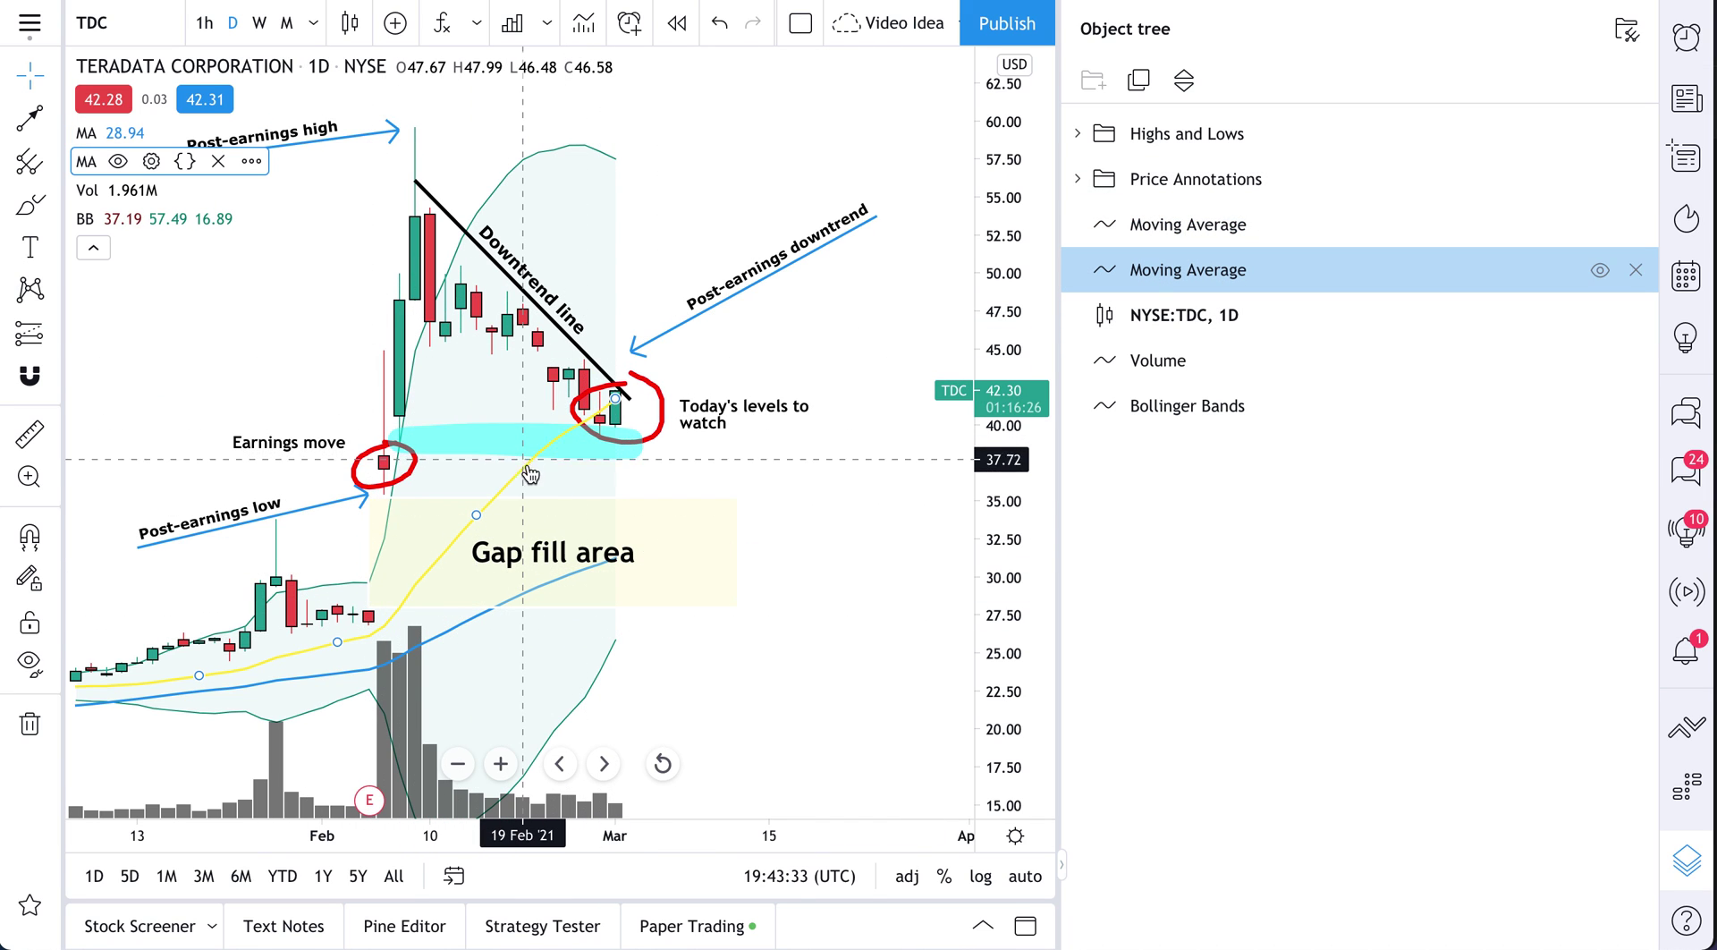
{"action": "double_click", "coordinate": [1203, 269]}
{"action": "left_click", "coordinate": [696, 384]}
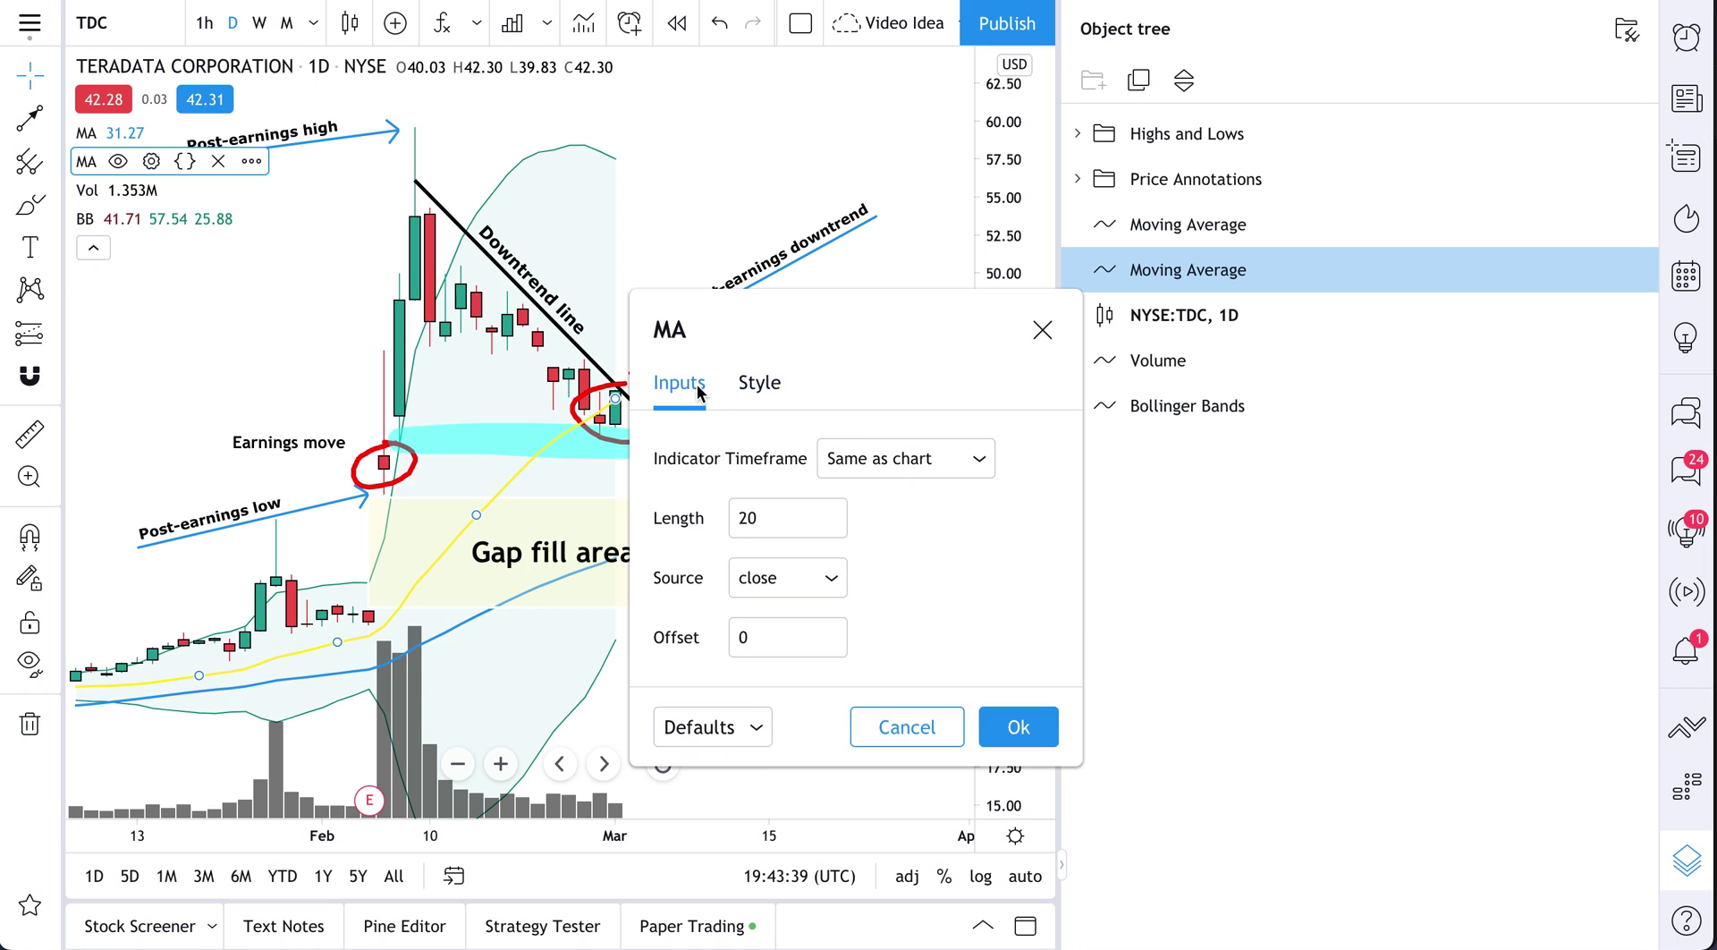
{"action": "left_click", "coordinate": [1028, 724]}
{"action": "left_click", "coordinate": [1634, 270]}
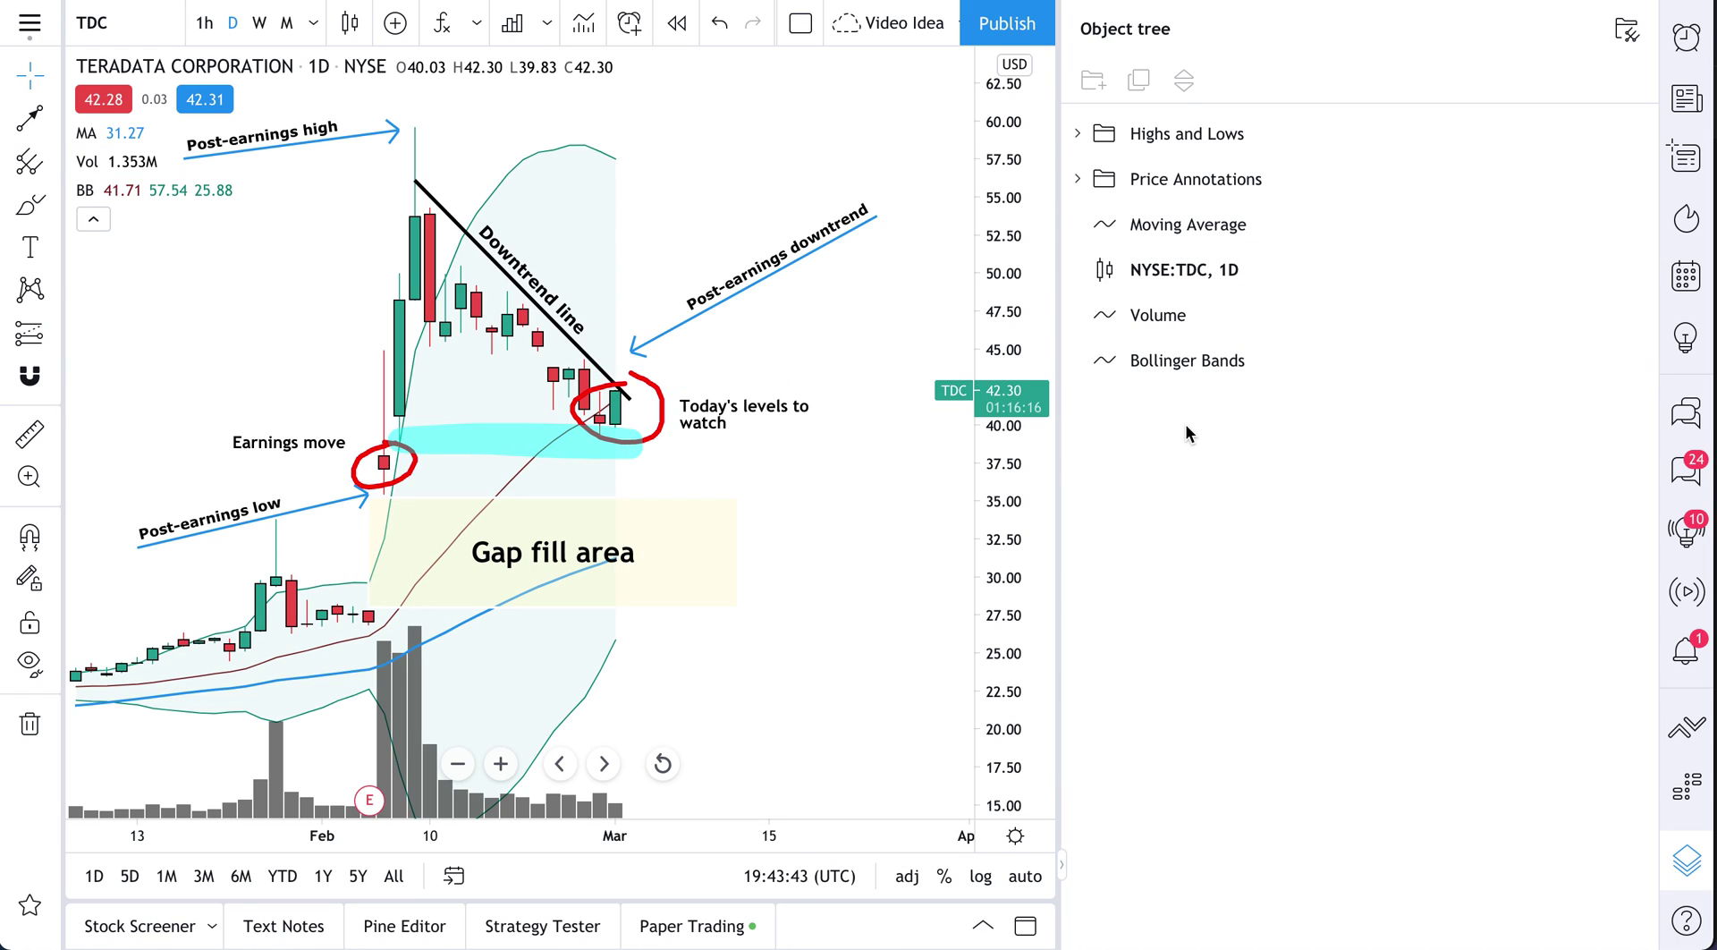
{"action": "left_click", "coordinate": [1182, 227]}
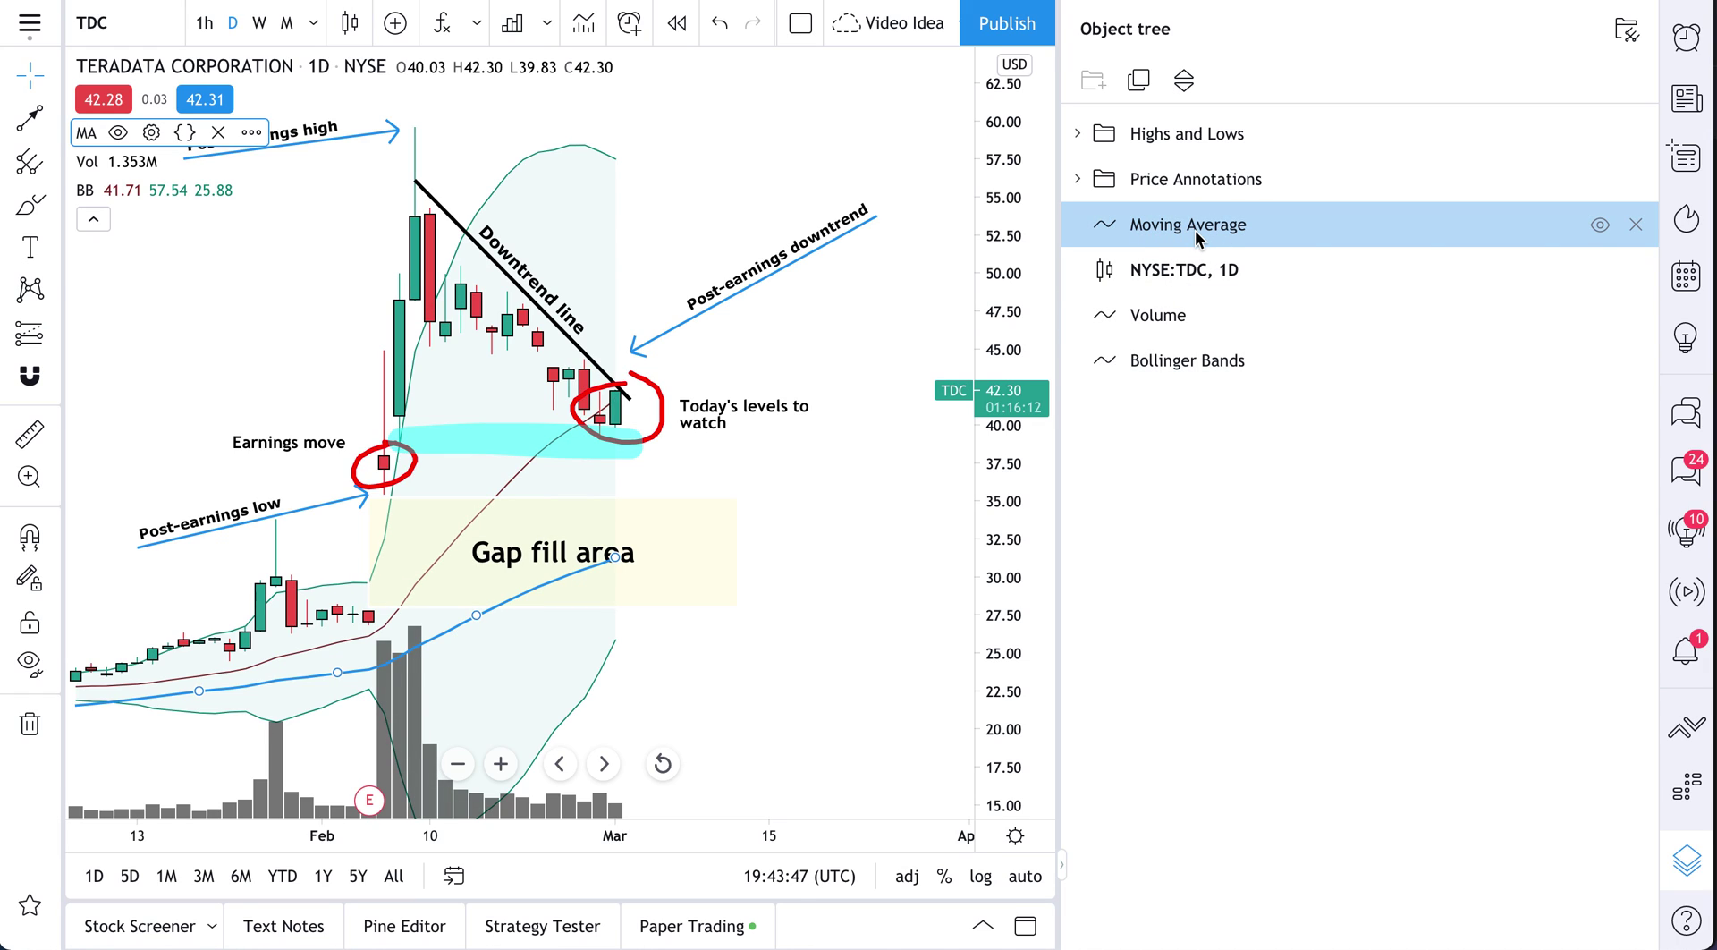
{"action": "left_click", "coordinate": [1079, 179]}
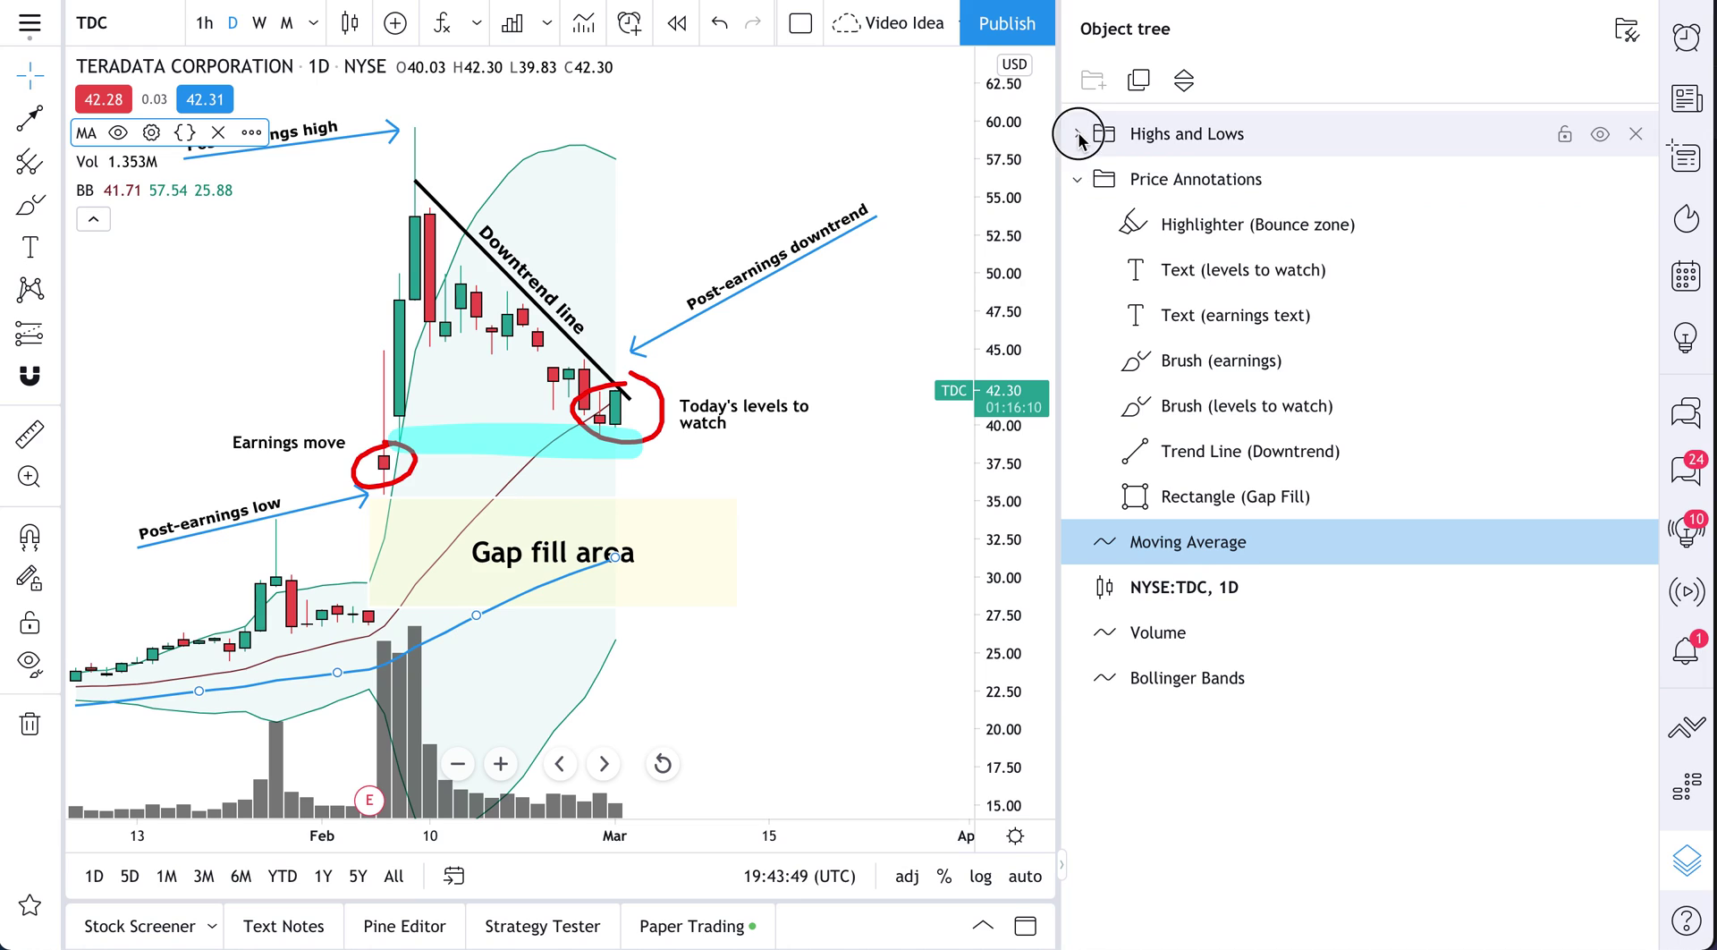
{"action": "left_click", "coordinate": [1077, 133]}
{"action": "left_click", "coordinate": [1230, 183]}
{"action": "left_click", "coordinate": [1220, 228]}
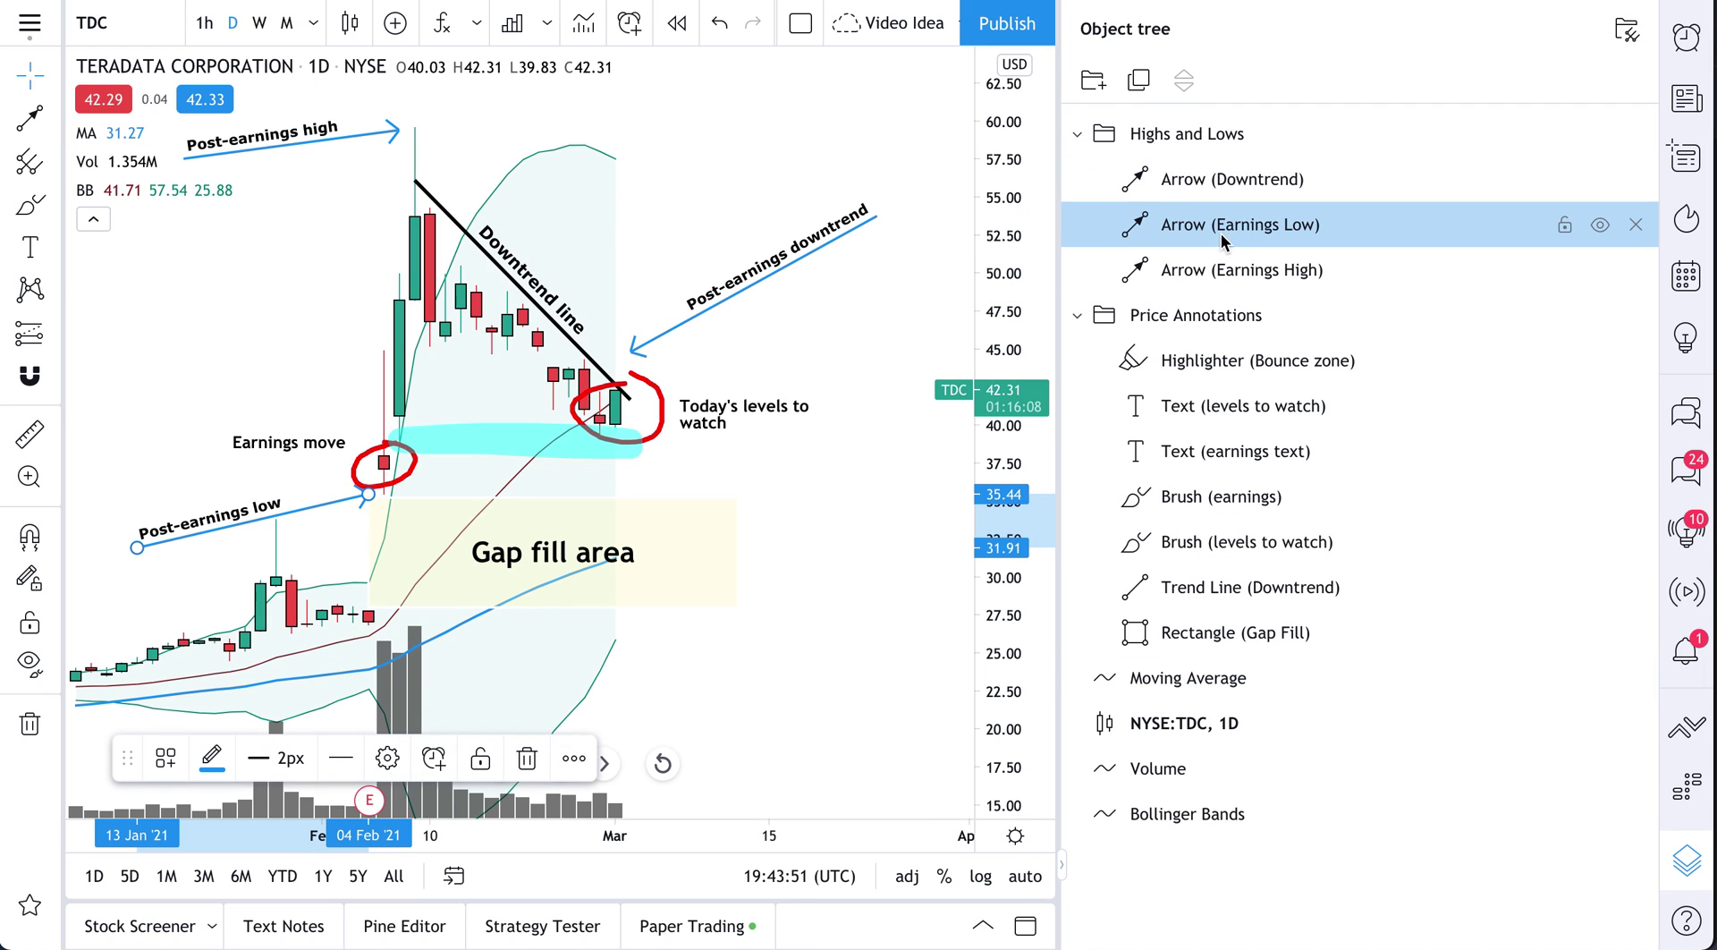
{"action": "left_click", "coordinate": [1226, 270]}
{"action": "left_click", "coordinate": [1230, 362]}
{"action": "left_click", "coordinate": [1234, 407]}
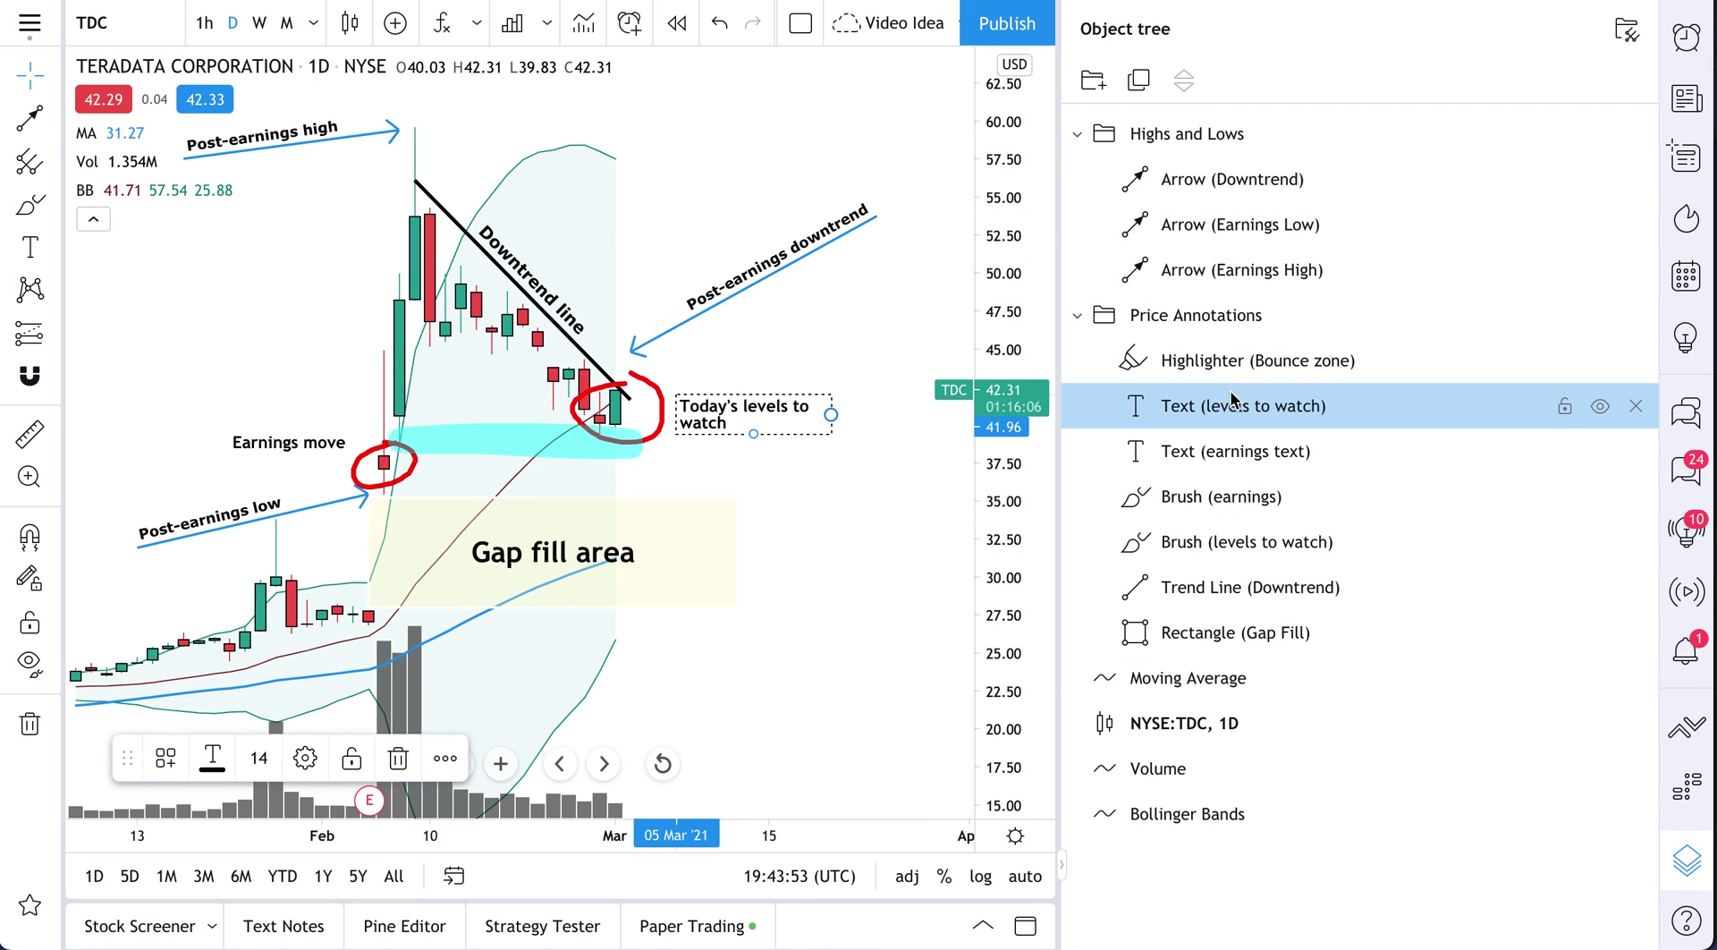
{"action": "left_click", "coordinate": [1238, 451]}
{"action": "left_click", "coordinate": [1242, 497]}
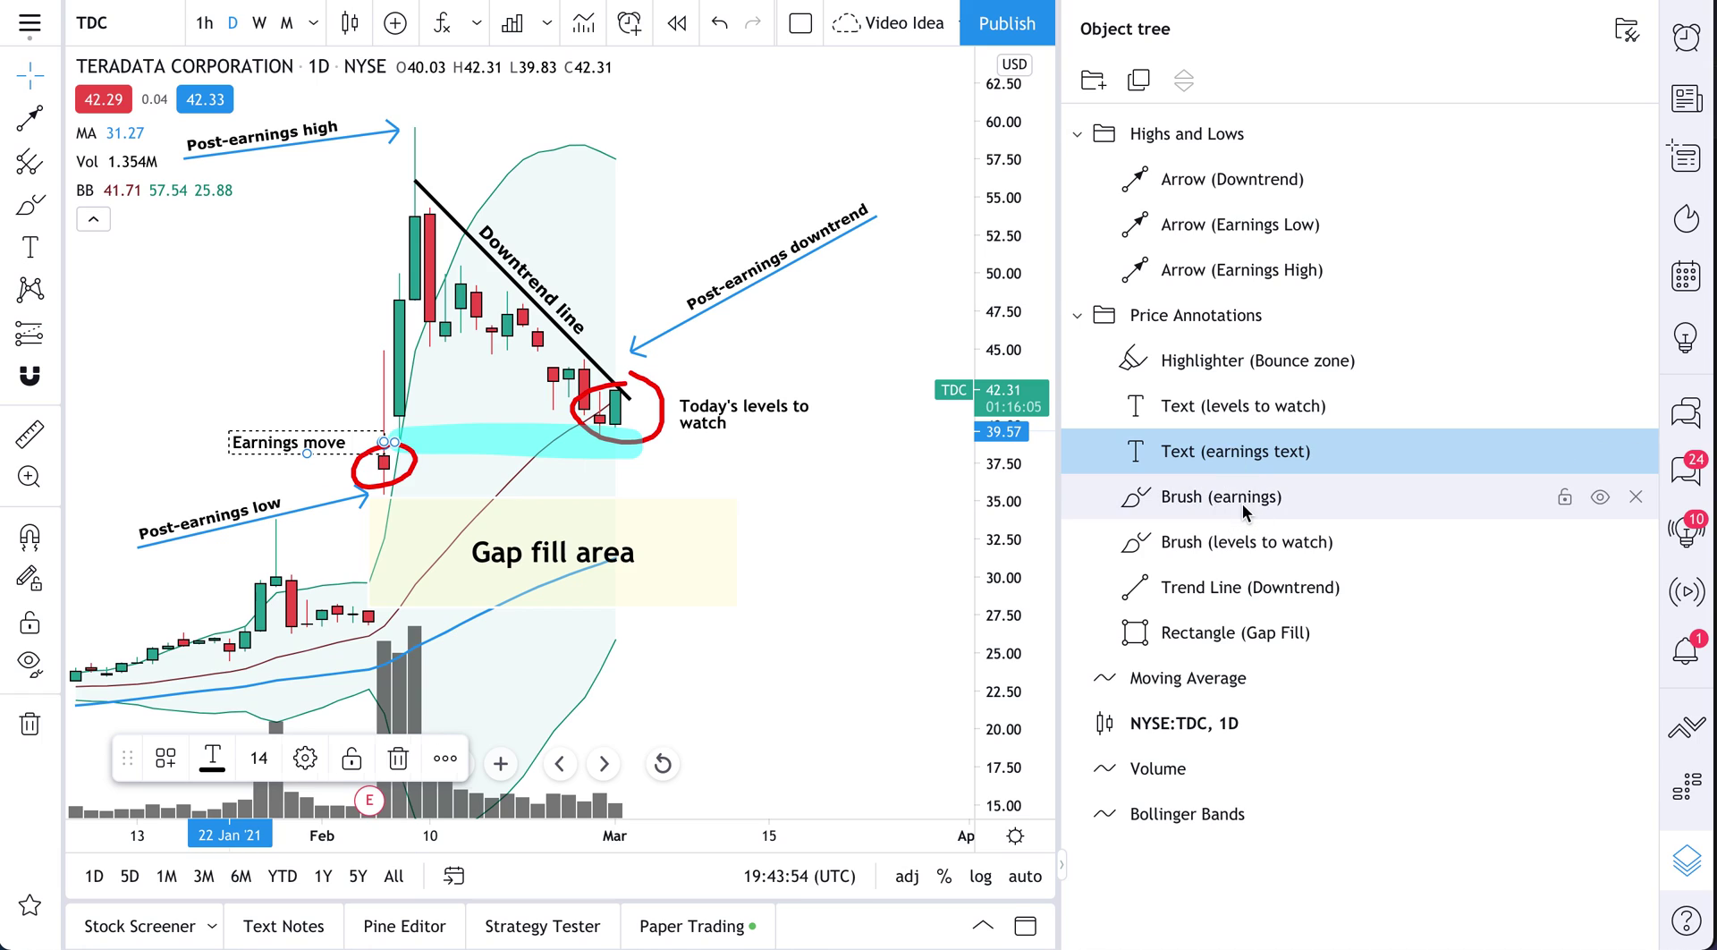
{"action": "left_click", "coordinate": [1198, 367]}
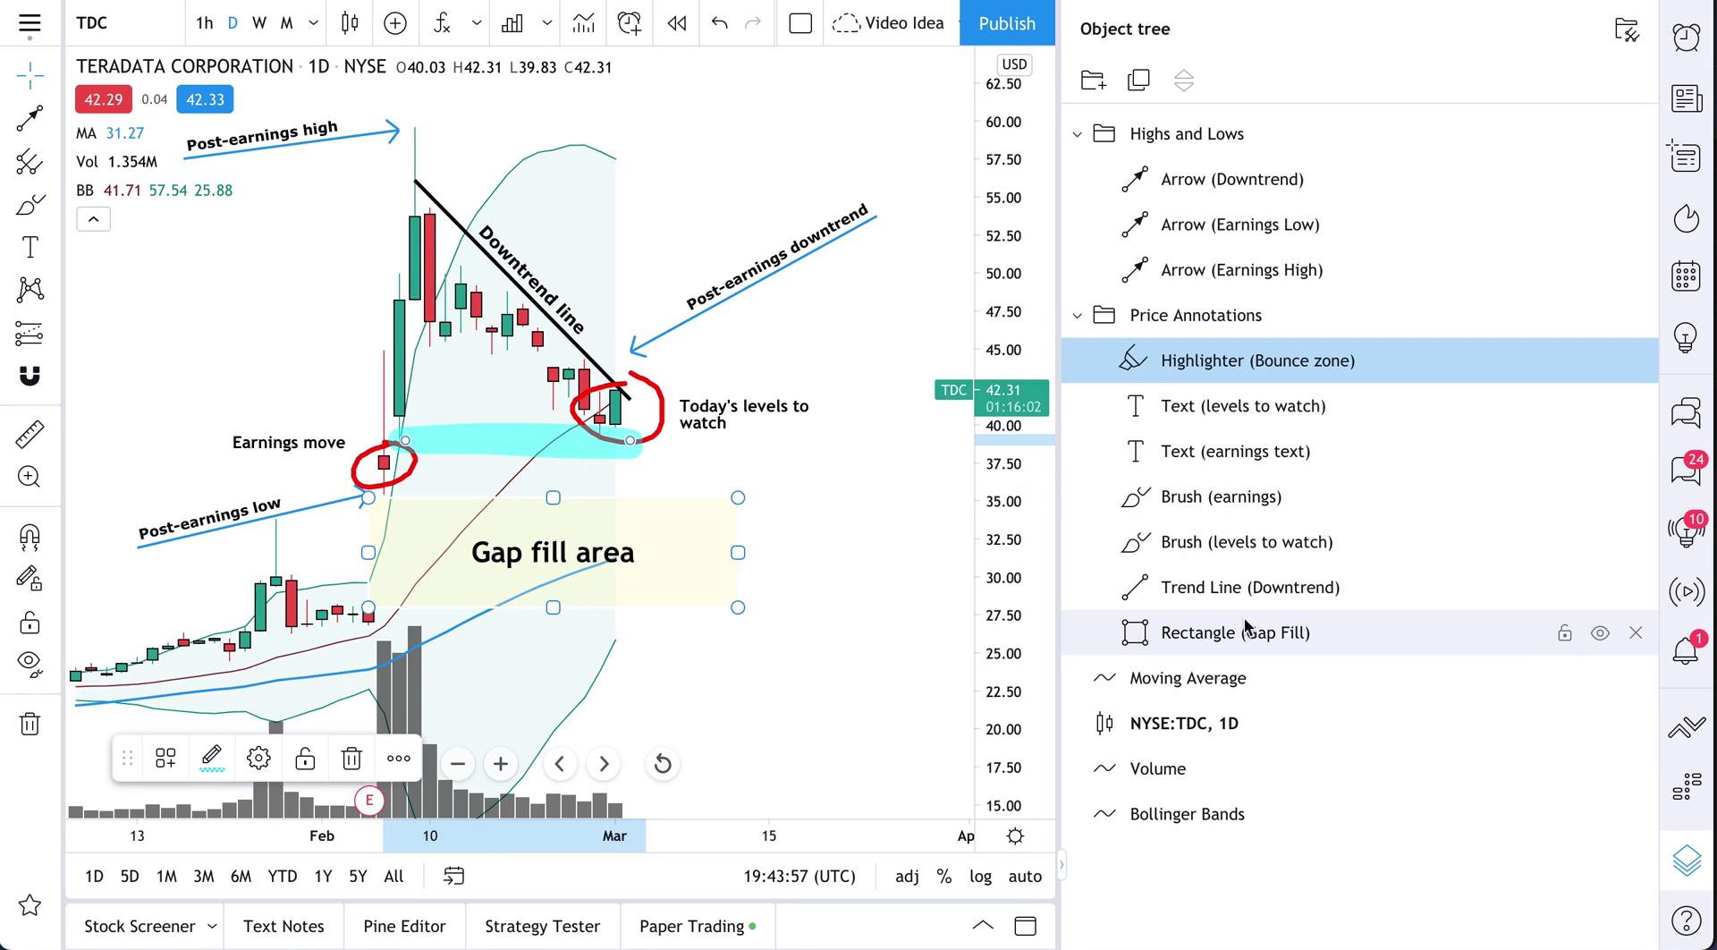
{"action": "left_click", "coordinate": [1222, 326]}
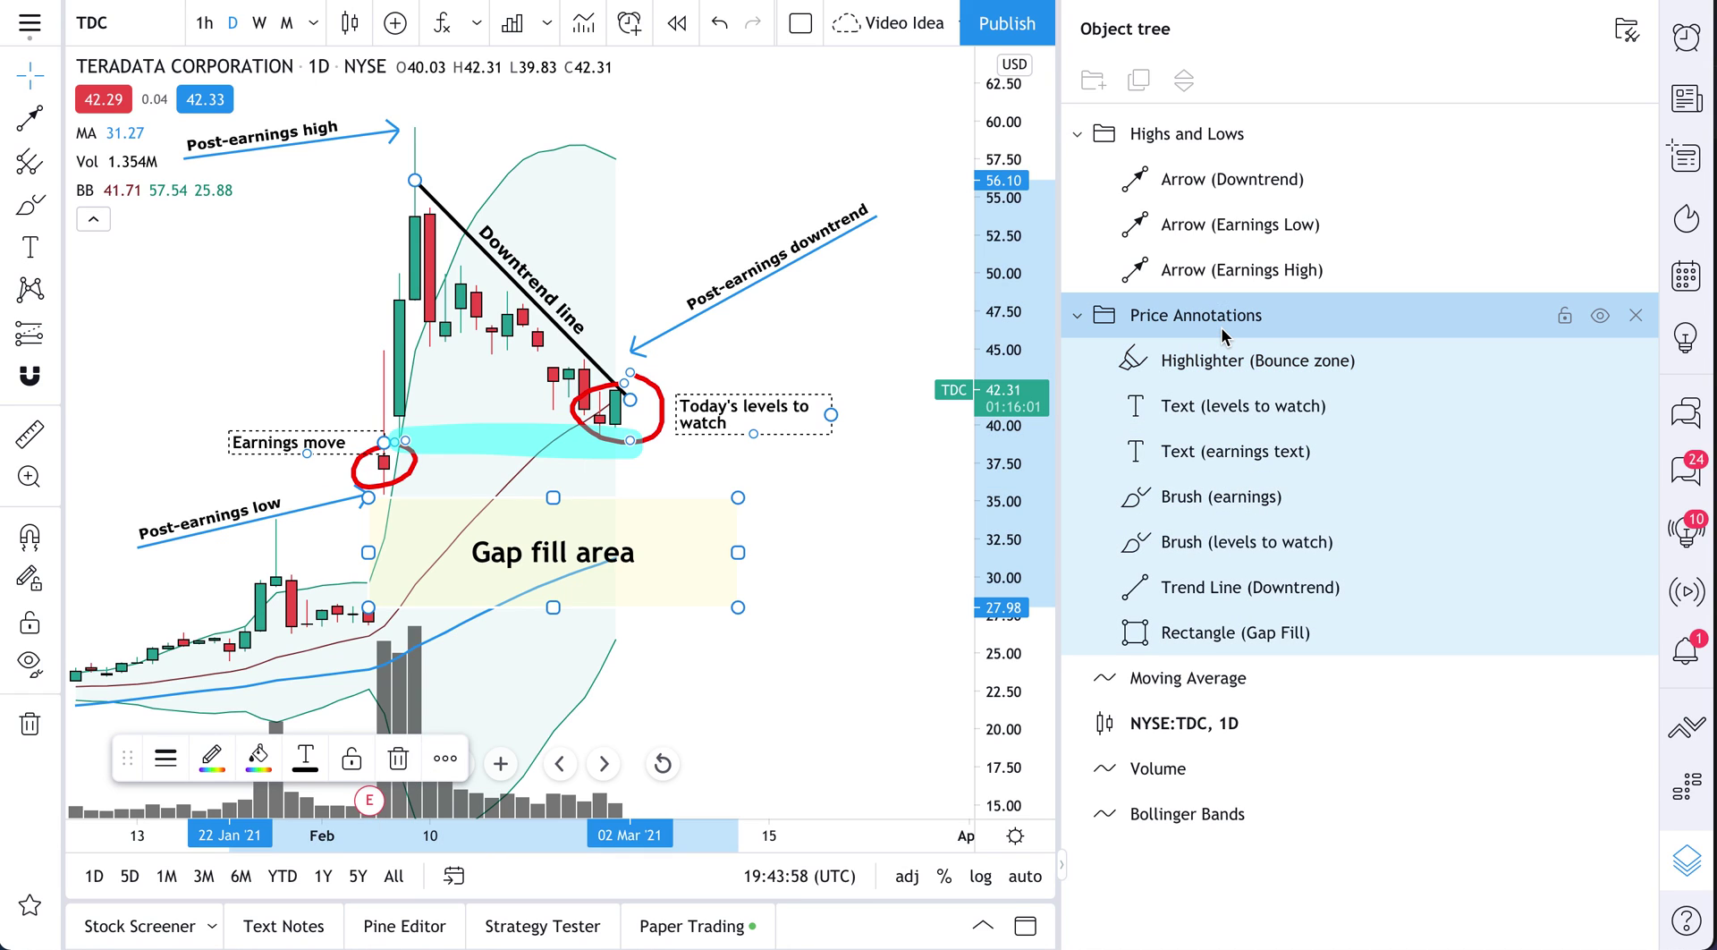
{"action": "left_click", "coordinate": [1601, 316]}
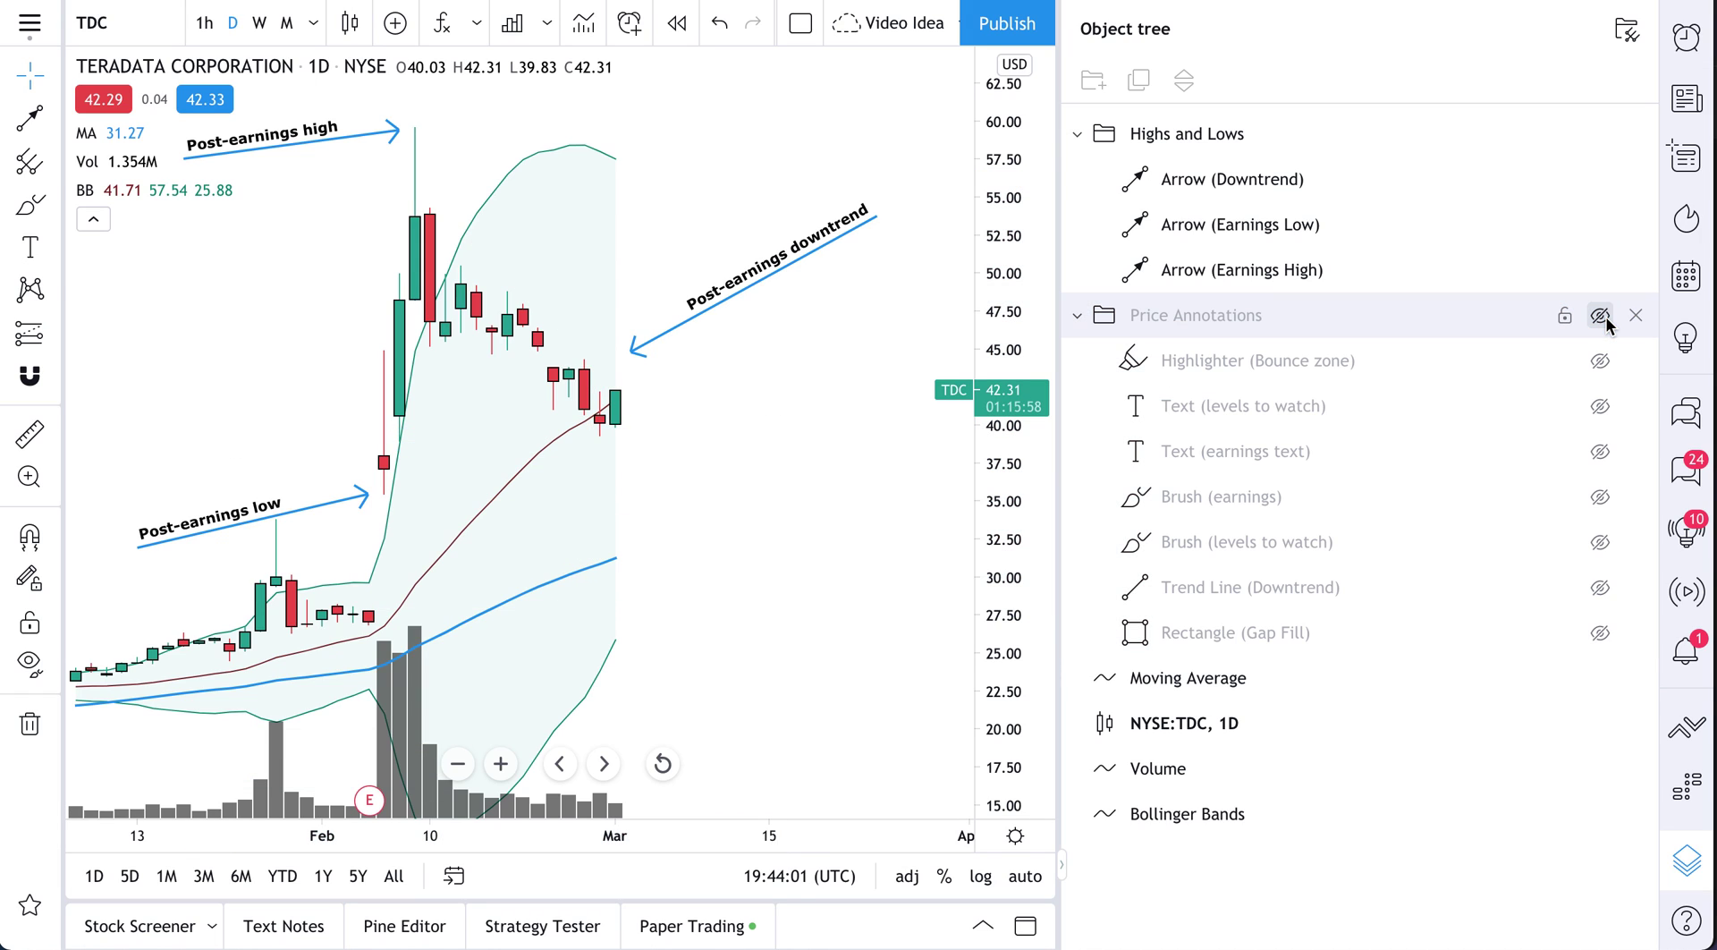
{"action": "left_click", "coordinate": [1604, 317]}
{"action": "left_click", "coordinate": [1252, 143]}
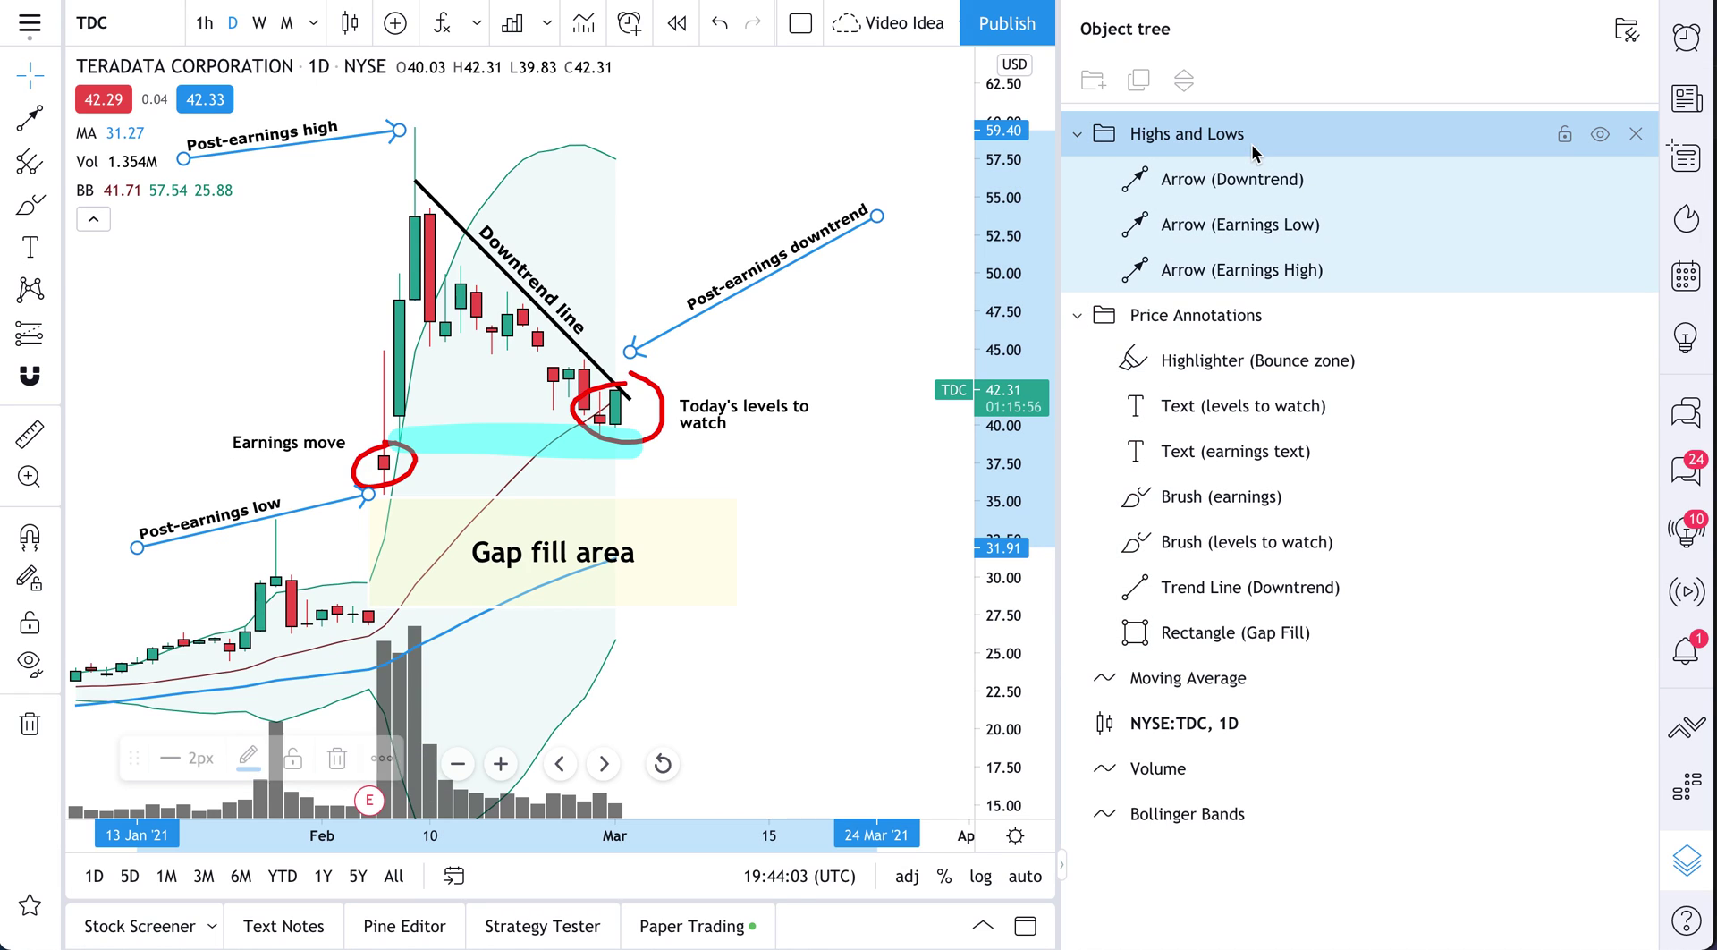
{"action": "left_click", "coordinate": [1601, 133]}
{"action": "left_click", "coordinate": [1587, 315]}
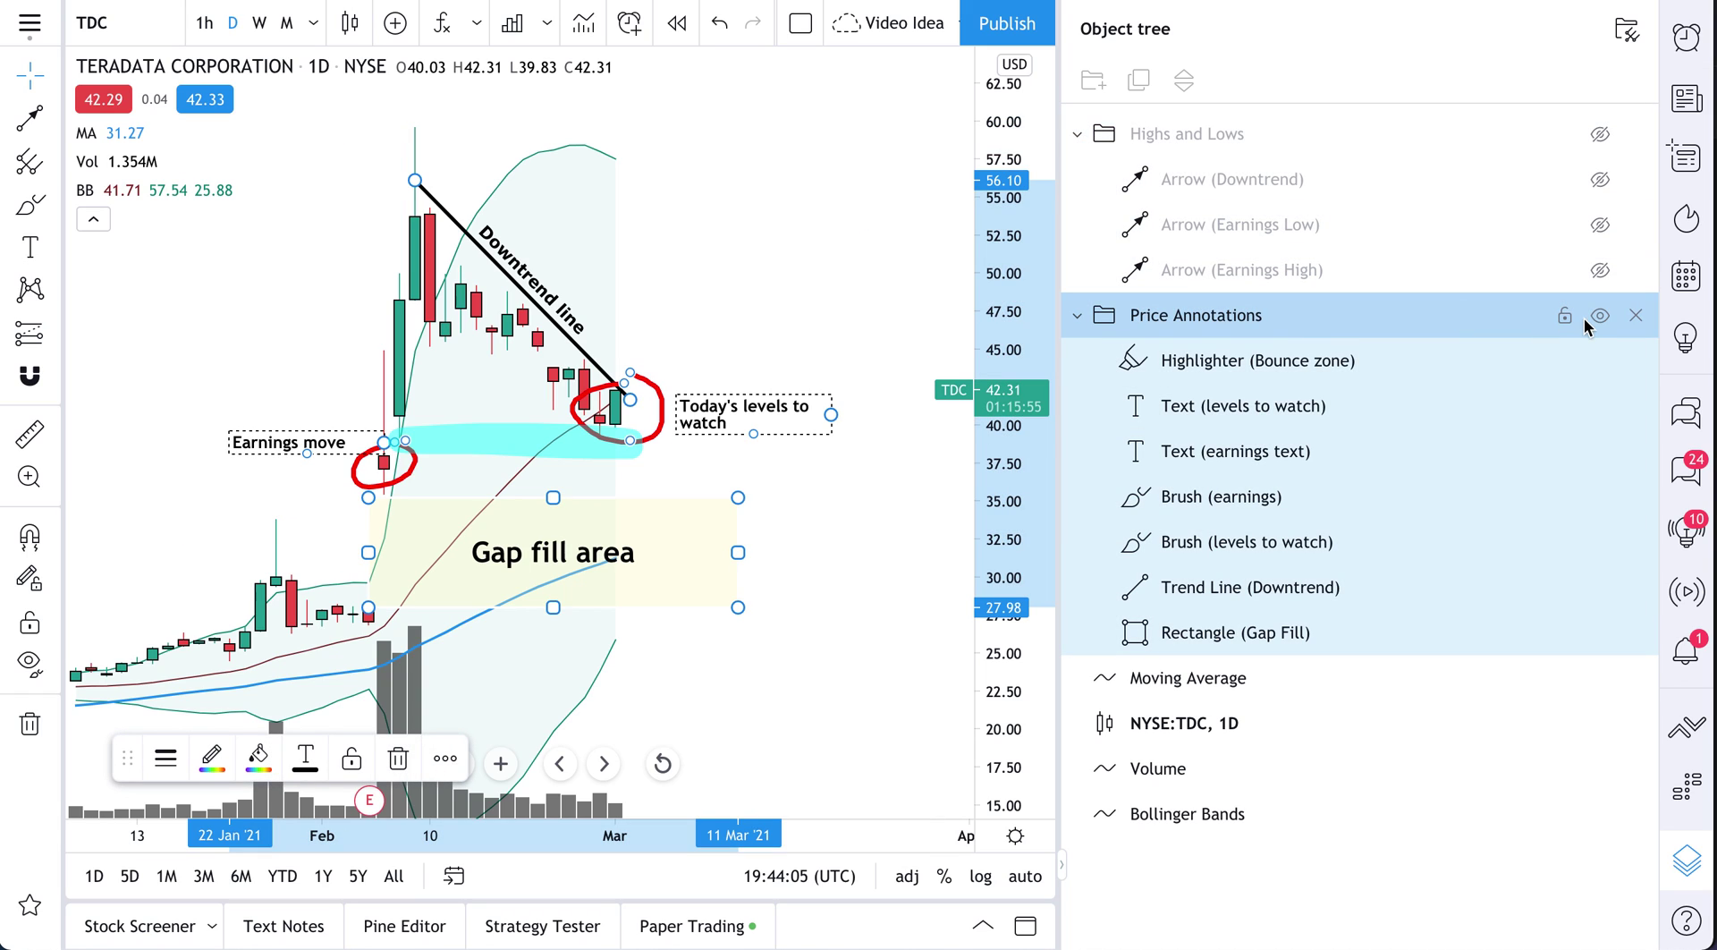
{"action": "left_click", "coordinate": [1600, 316]}
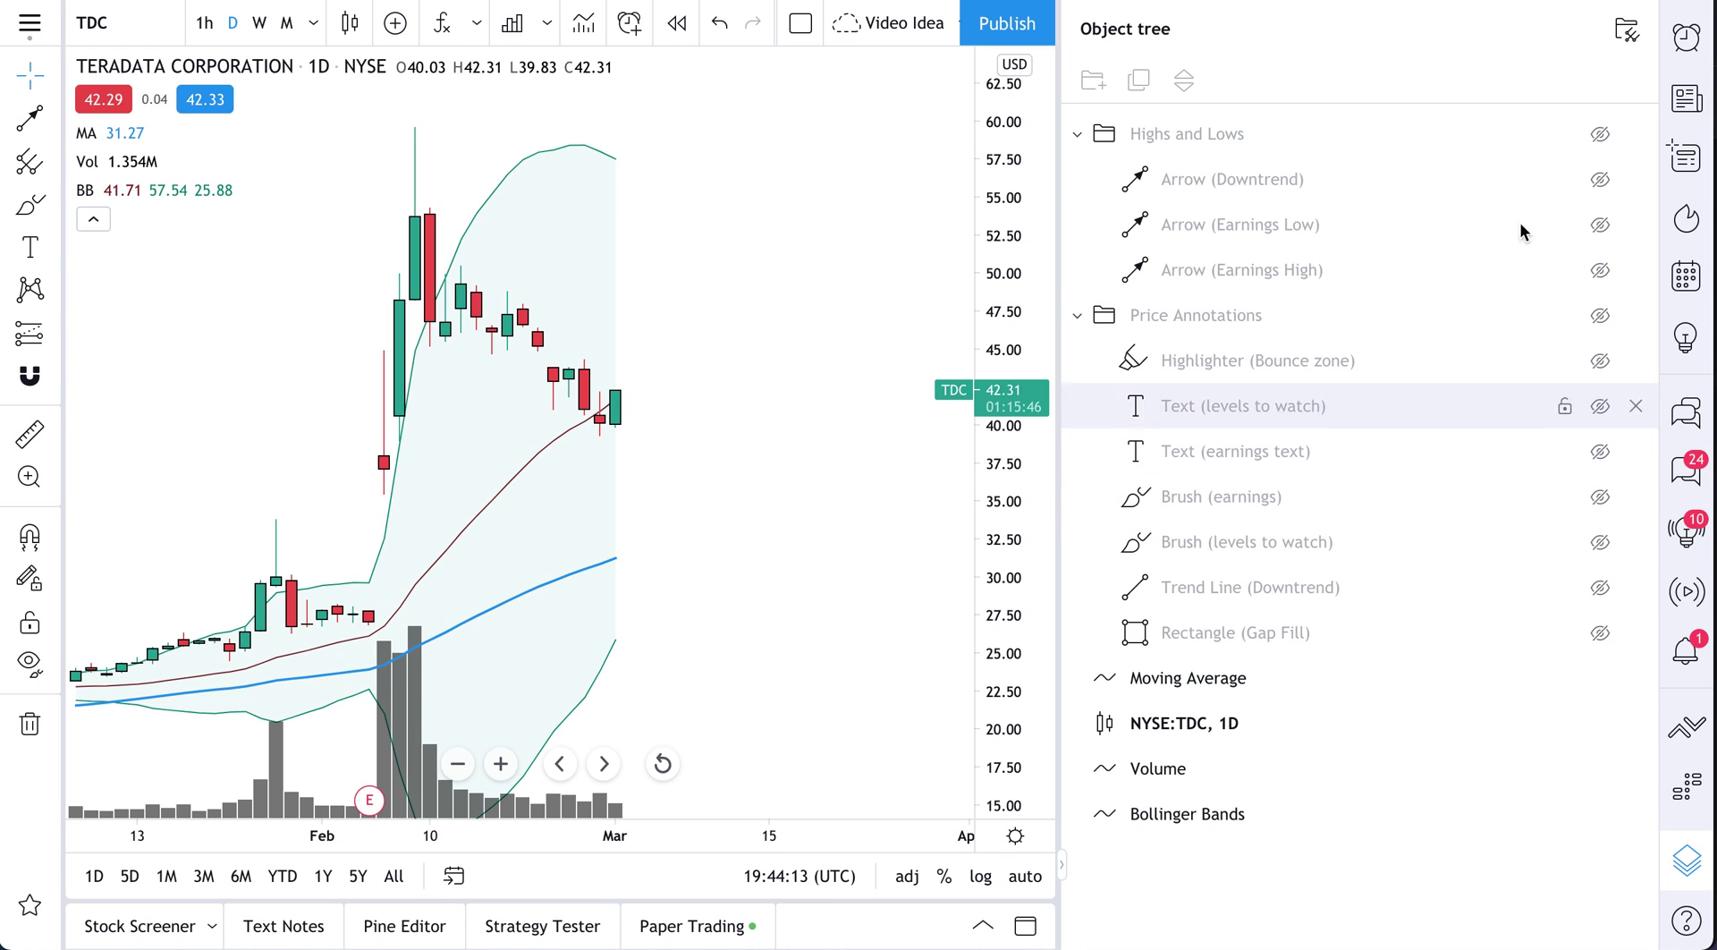
{"action": "left_click", "coordinate": [1600, 134]}
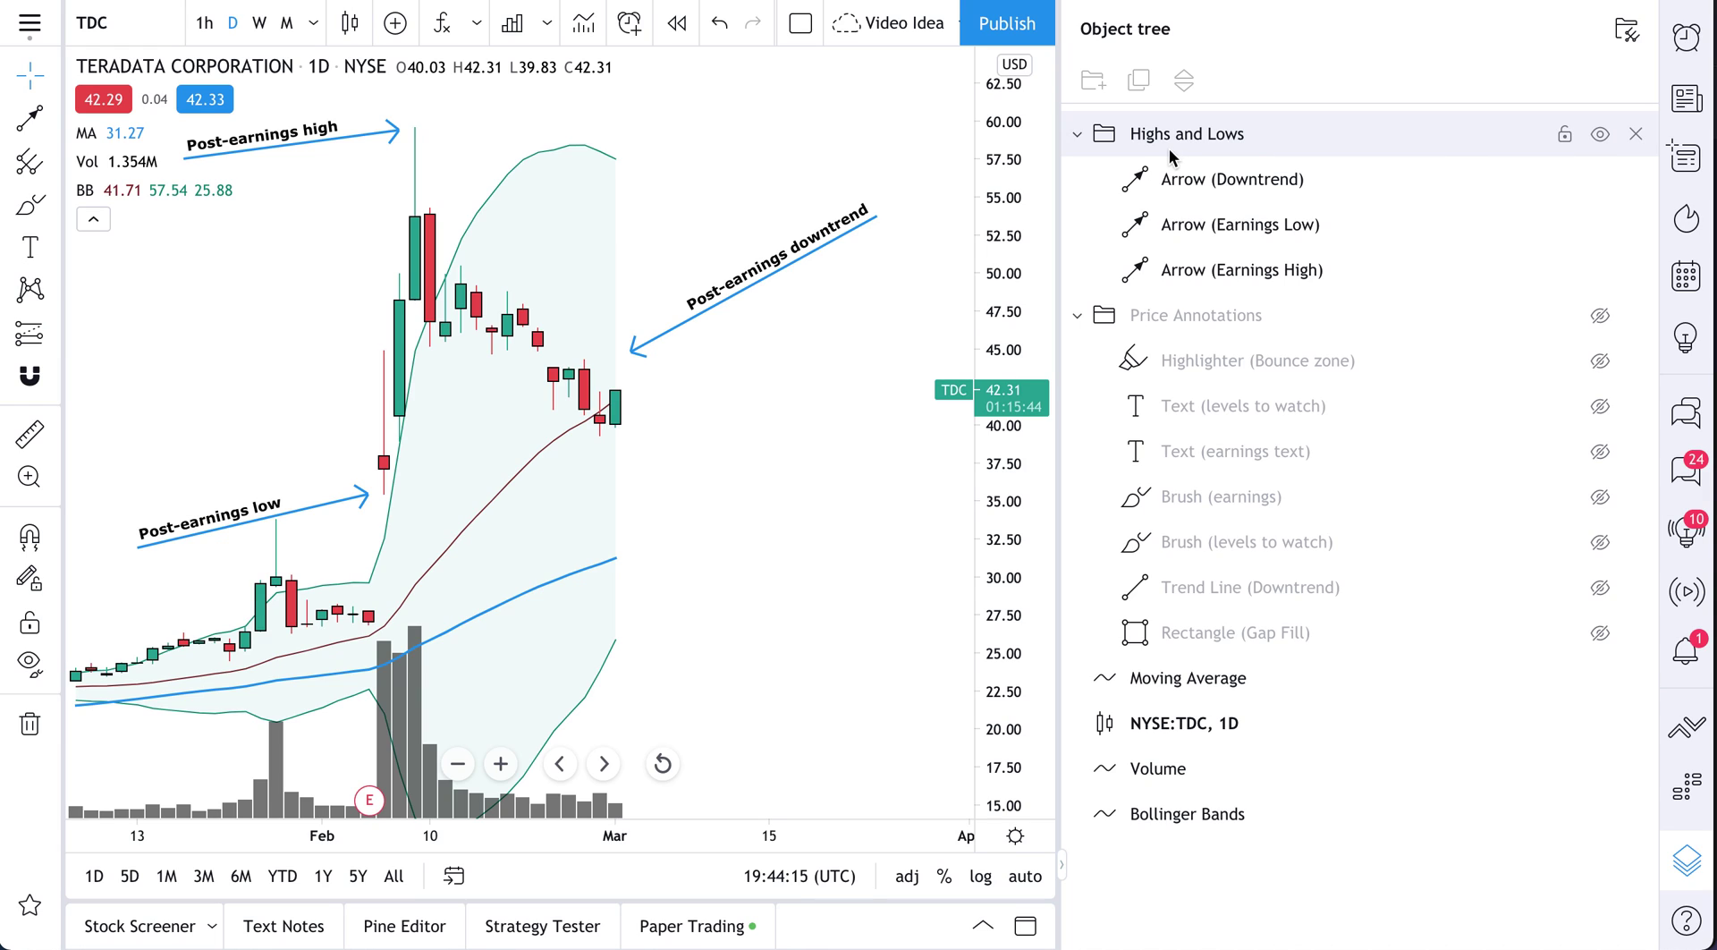
{"action": "left_click", "coordinate": [1607, 136]}
{"action": "left_click", "coordinate": [1608, 136]}
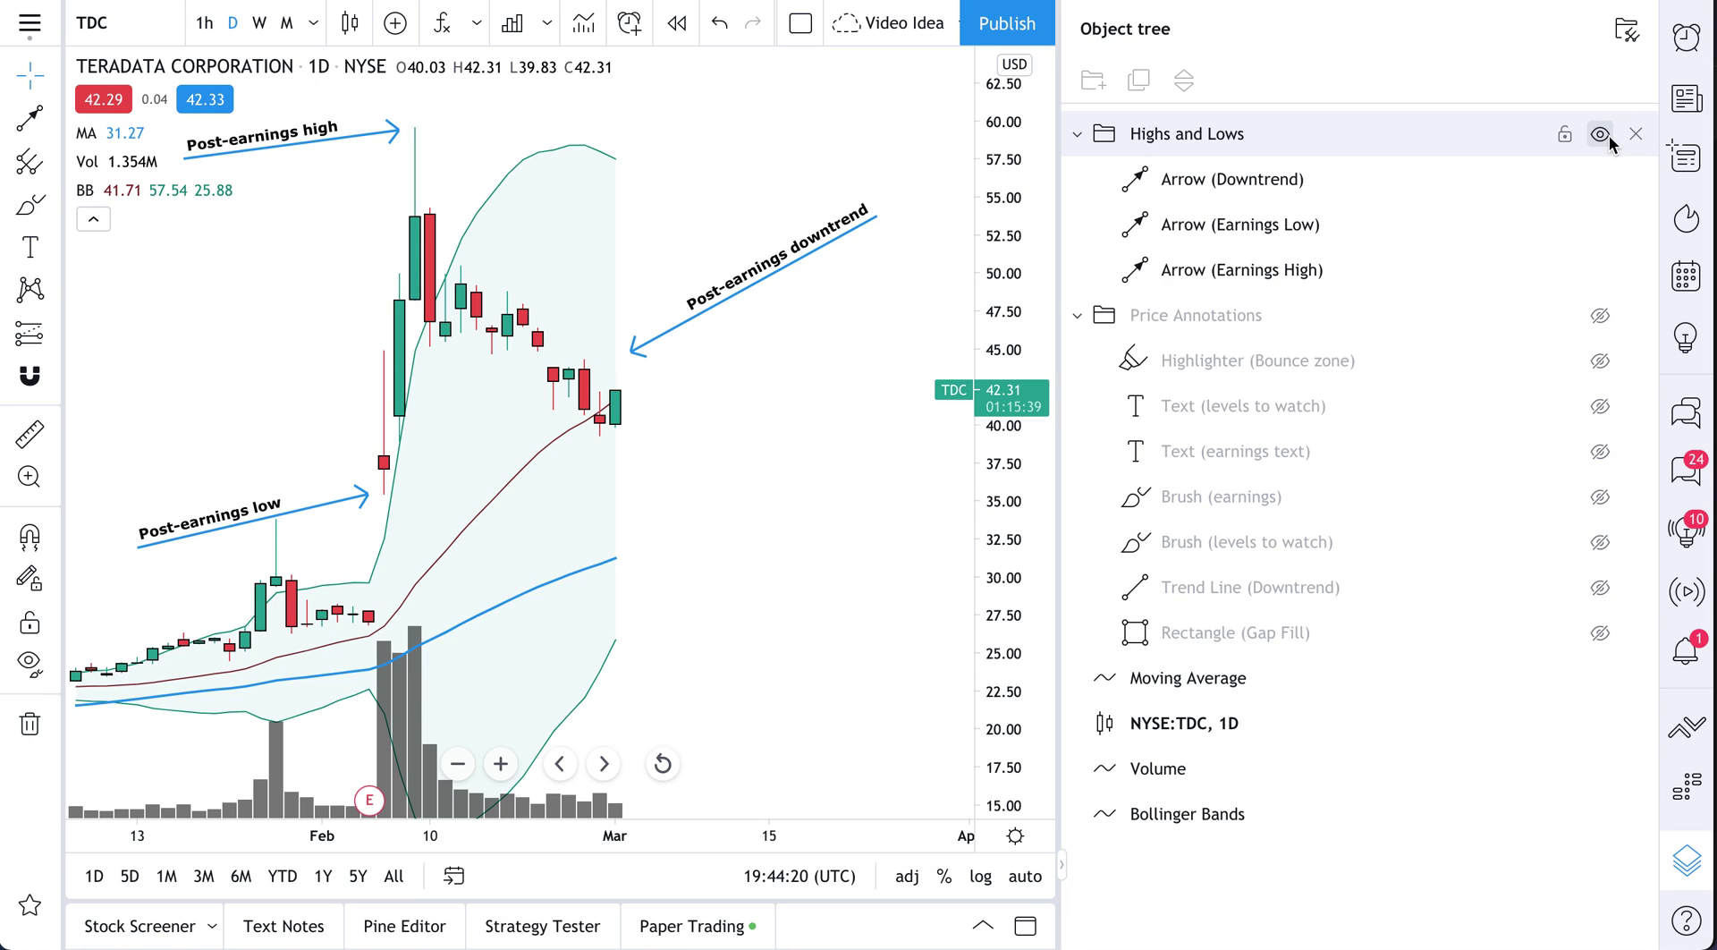
{"action": "left_click", "coordinate": [1600, 316]}
{"action": "left_click", "coordinate": [1226, 180]}
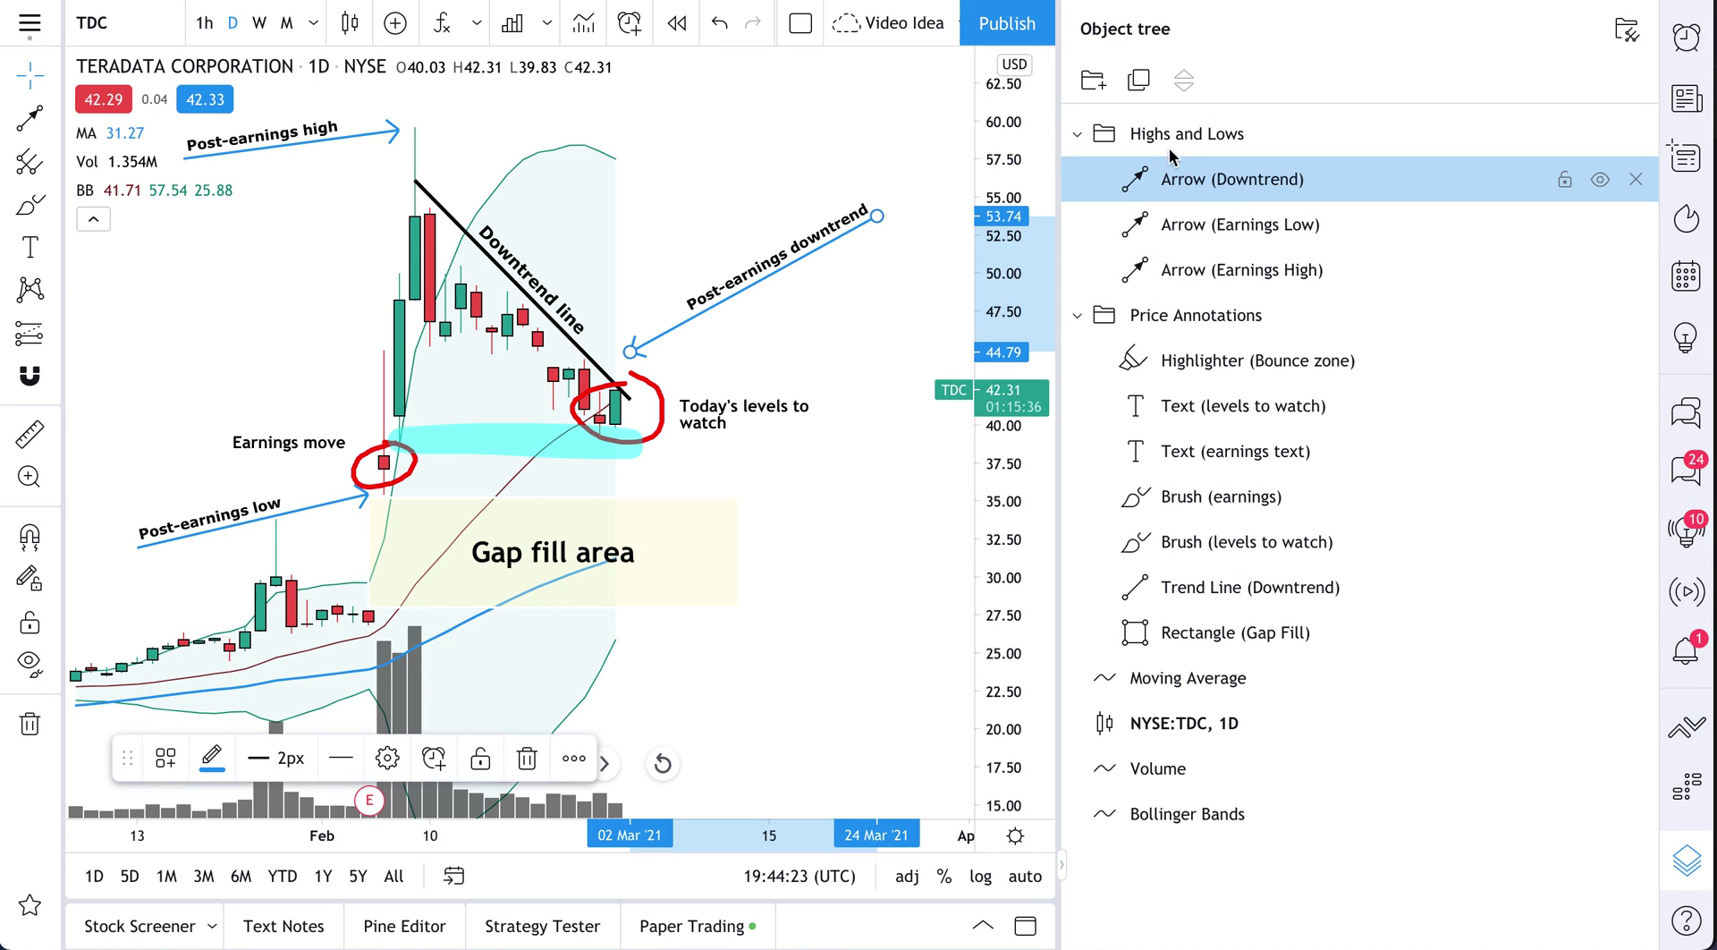
{"action": "left_click", "coordinate": [1140, 82]}
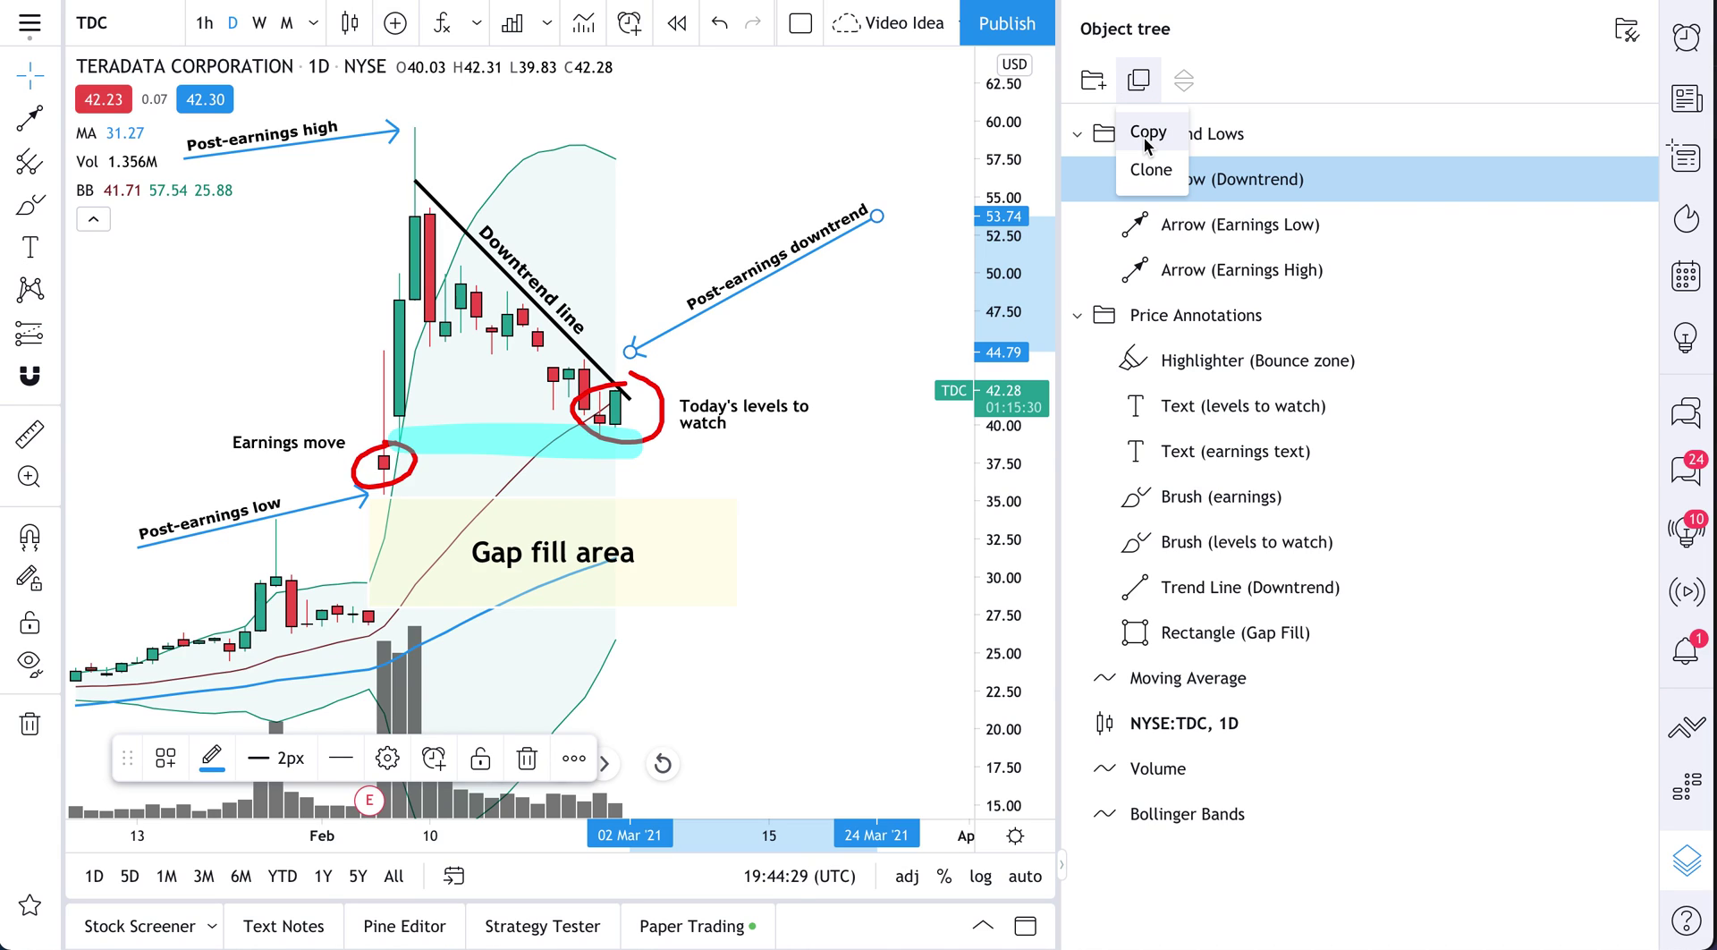
{"action": "left_click", "coordinate": [1151, 172]}
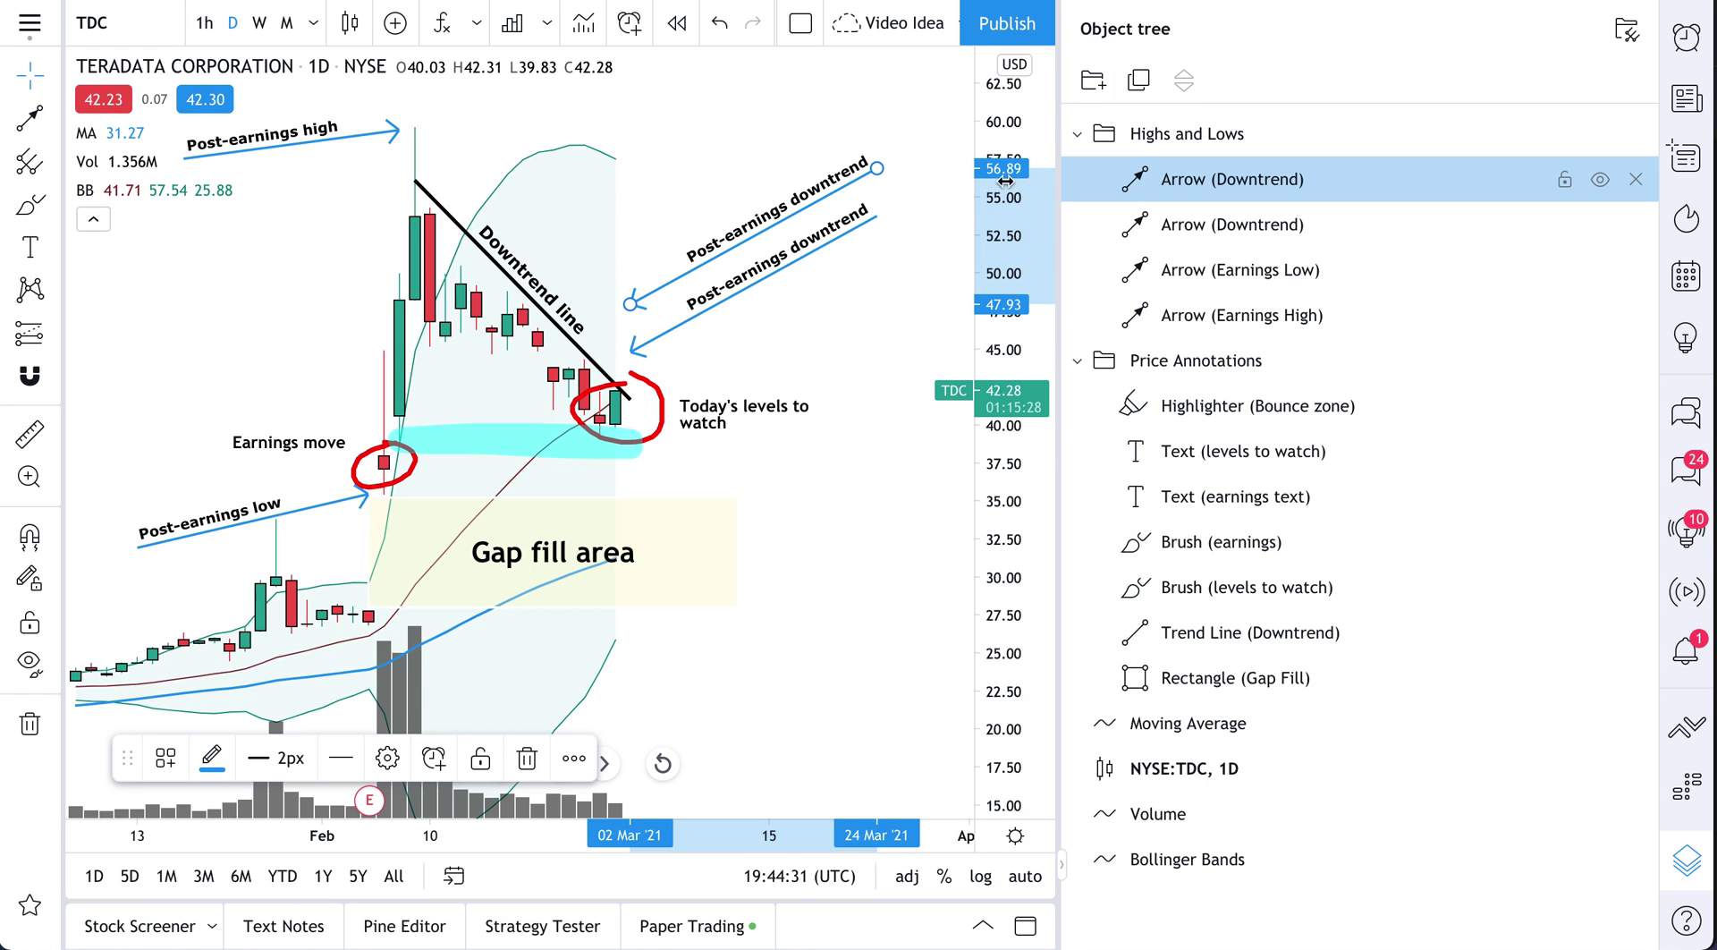
{"action": "left_click", "coordinate": [1142, 92]}
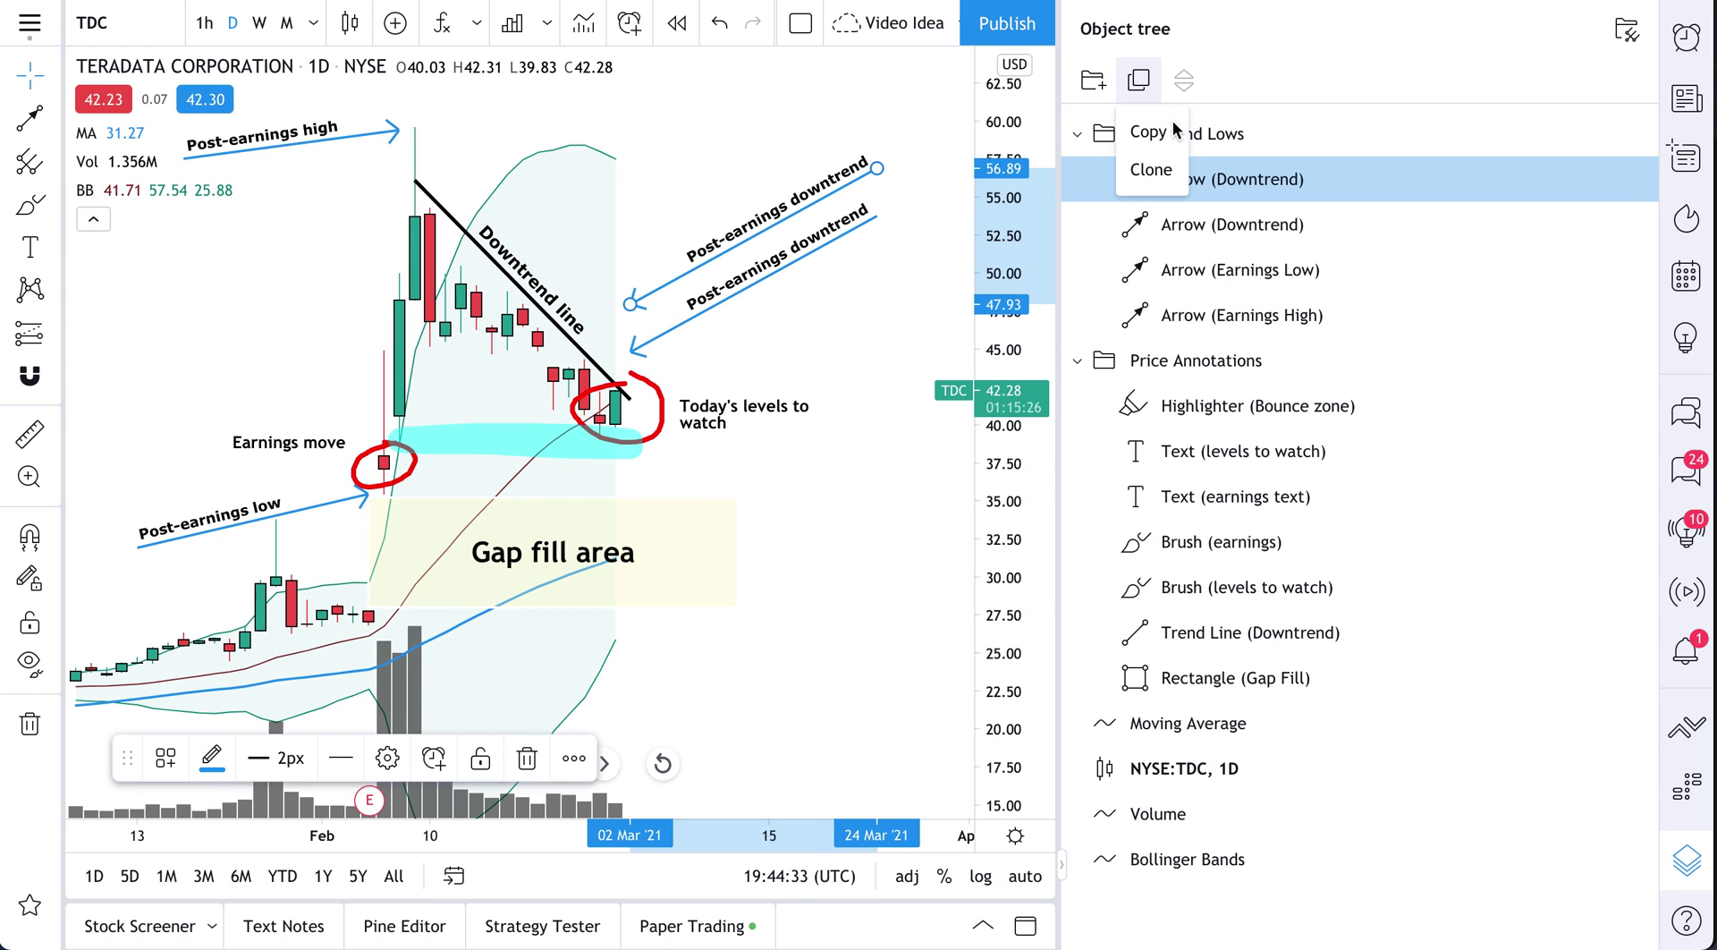
{"action": "left_click", "coordinate": [1151, 170]}
{"action": "left_click", "coordinate": [1139, 82]}
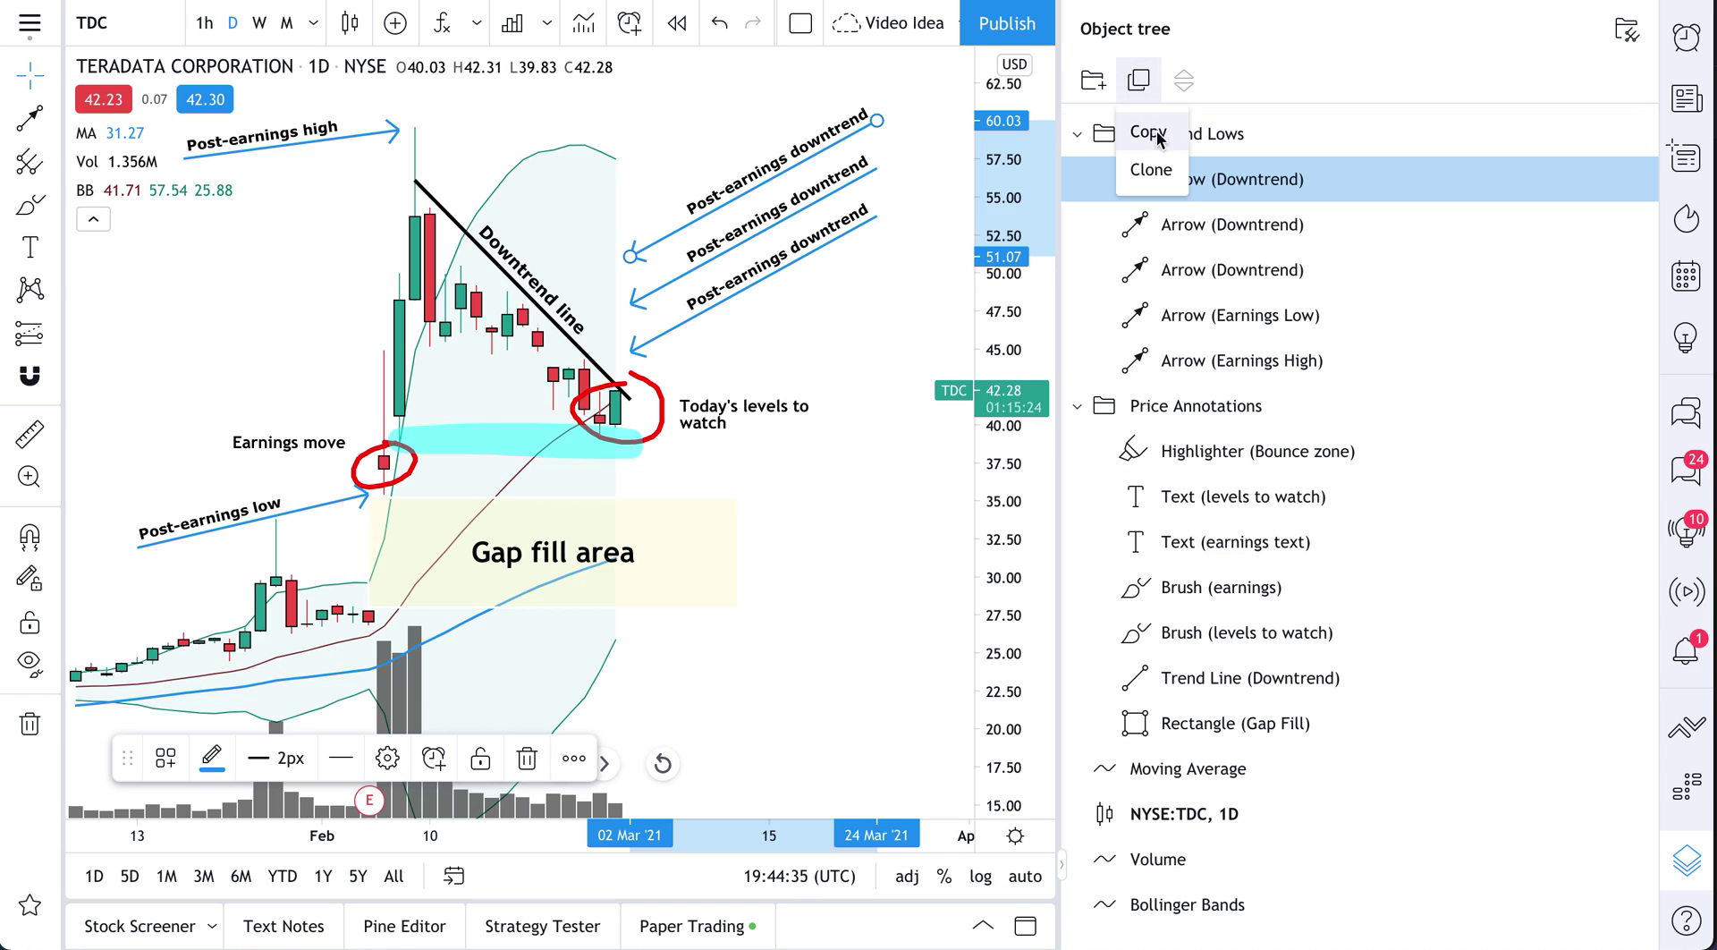
{"action": "left_click", "coordinate": [1151, 169]}
{"action": "left_click", "coordinate": [1139, 80]}
{"action": "left_click", "coordinate": [1151, 170]}
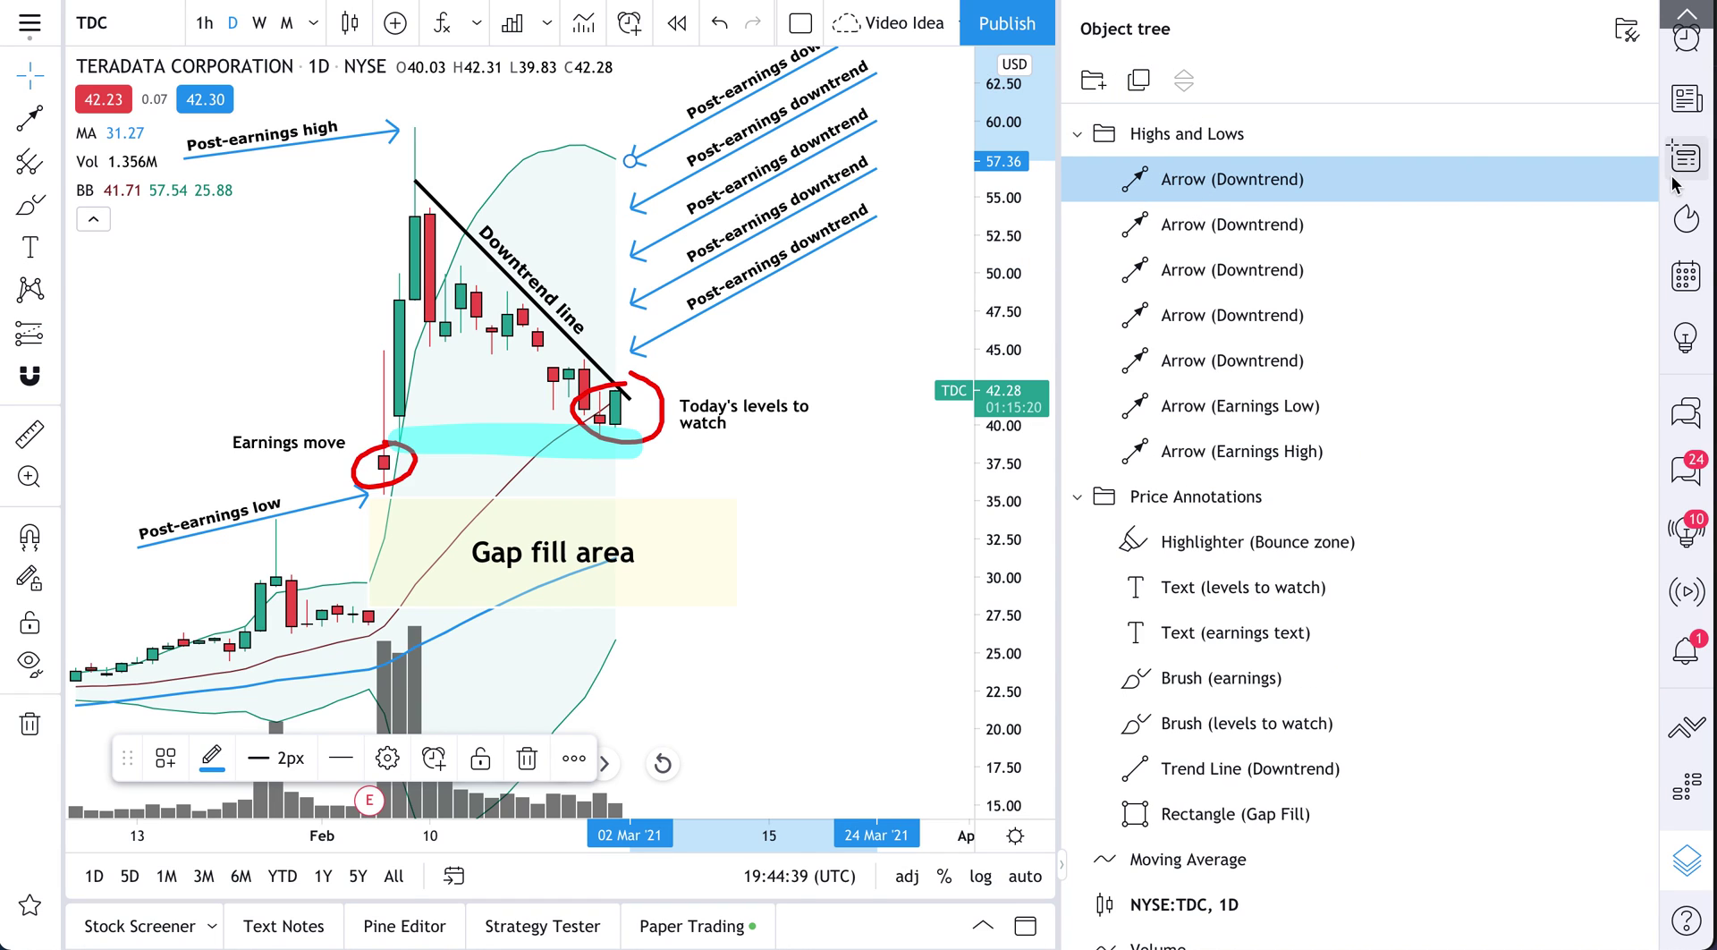
{"action": "double_click", "coordinate": [1196, 188]}
{"action": "left_click", "coordinate": [1329, 223]}
{"action": "left_click", "coordinate": [1635, 179]}
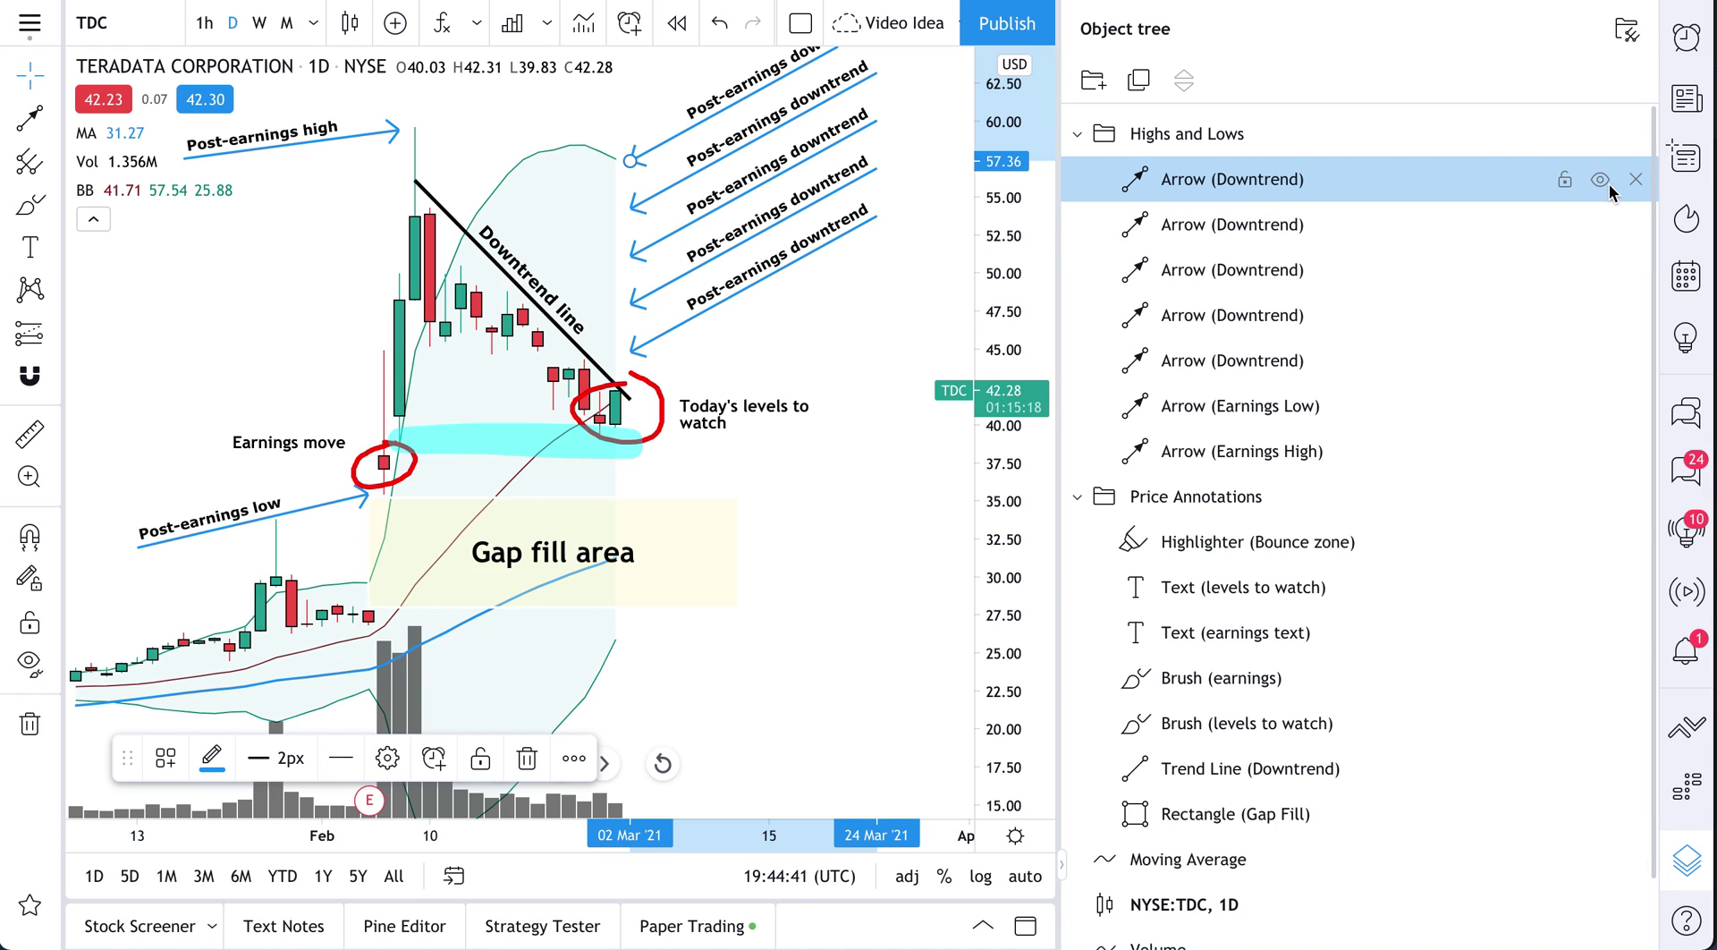
{"action": "left_click", "coordinate": [1635, 179]}
{"action": "left_click", "coordinate": [1634, 180]}
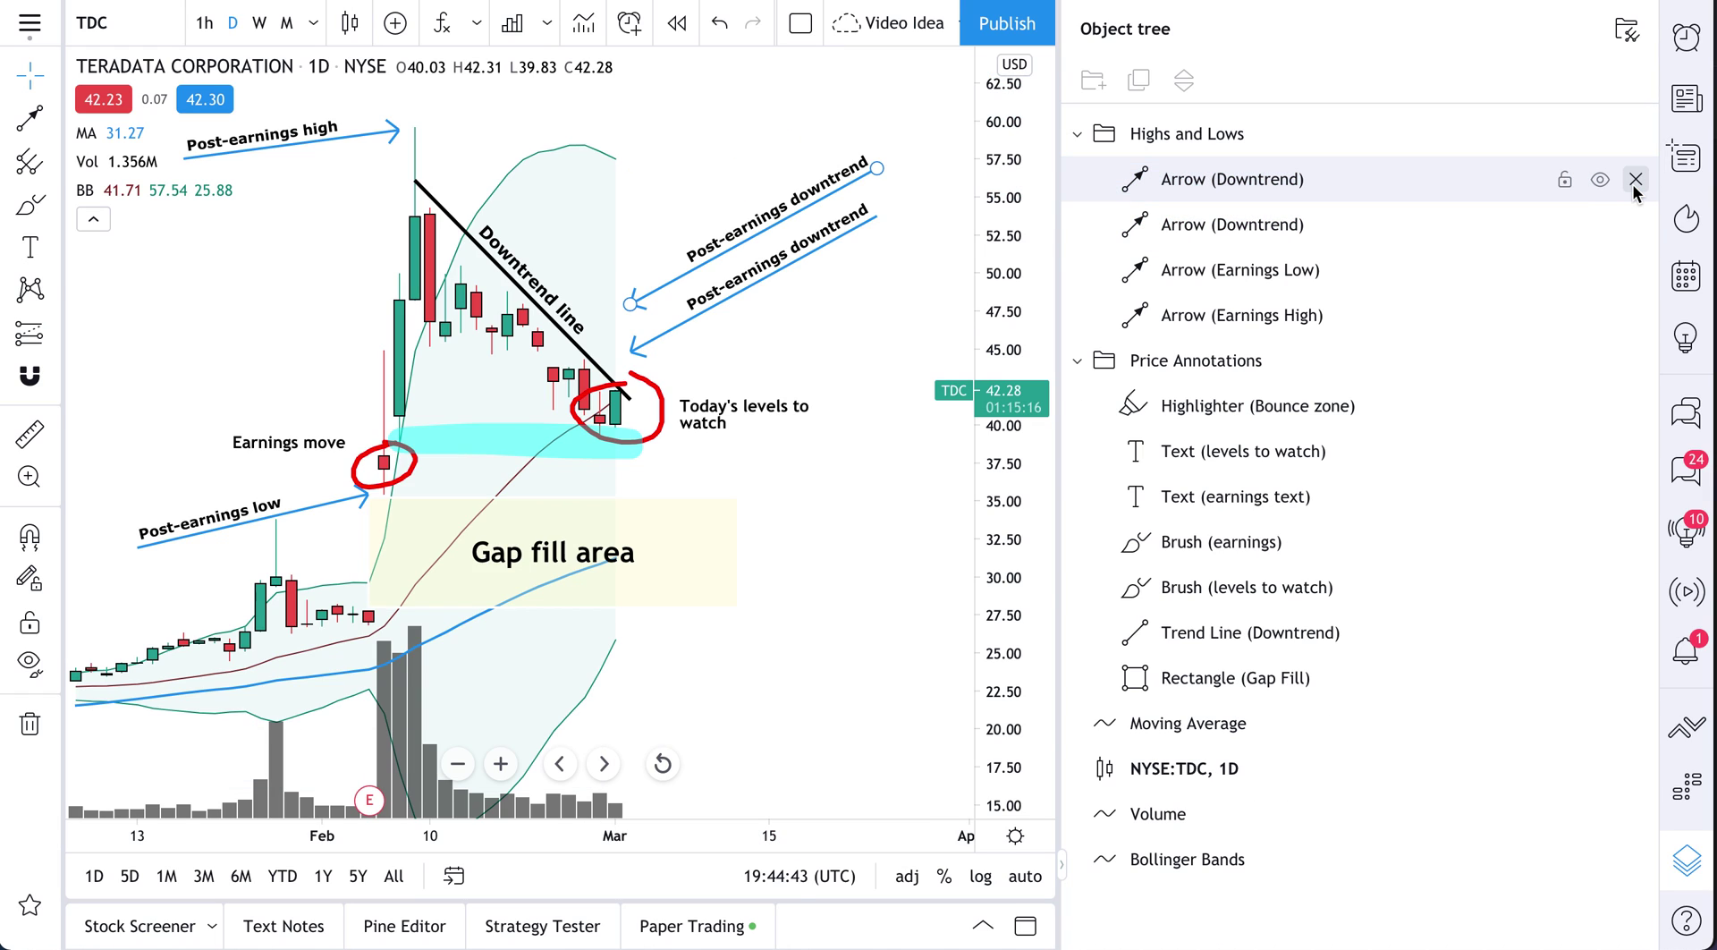
{"action": "left_click", "coordinate": [1635, 180]}
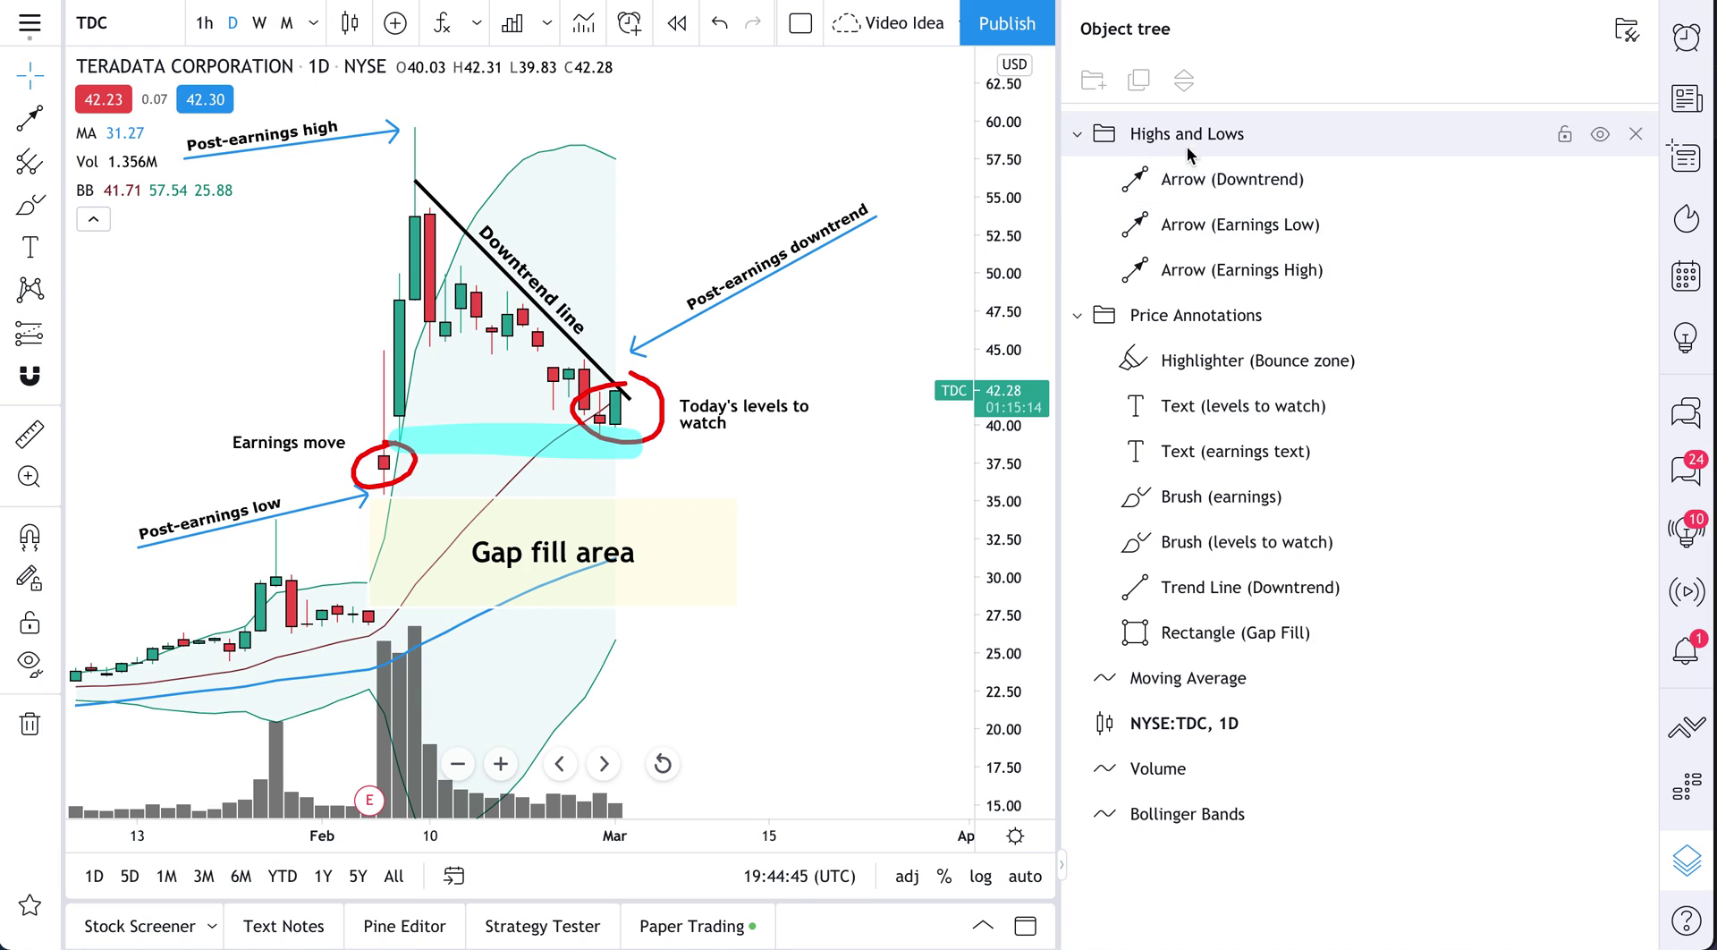
{"action": "left_click", "coordinate": [1193, 188]}
{"action": "left_click", "coordinate": [1198, 227]}
{"action": "left_click", "coordinate": [1225, 270]}
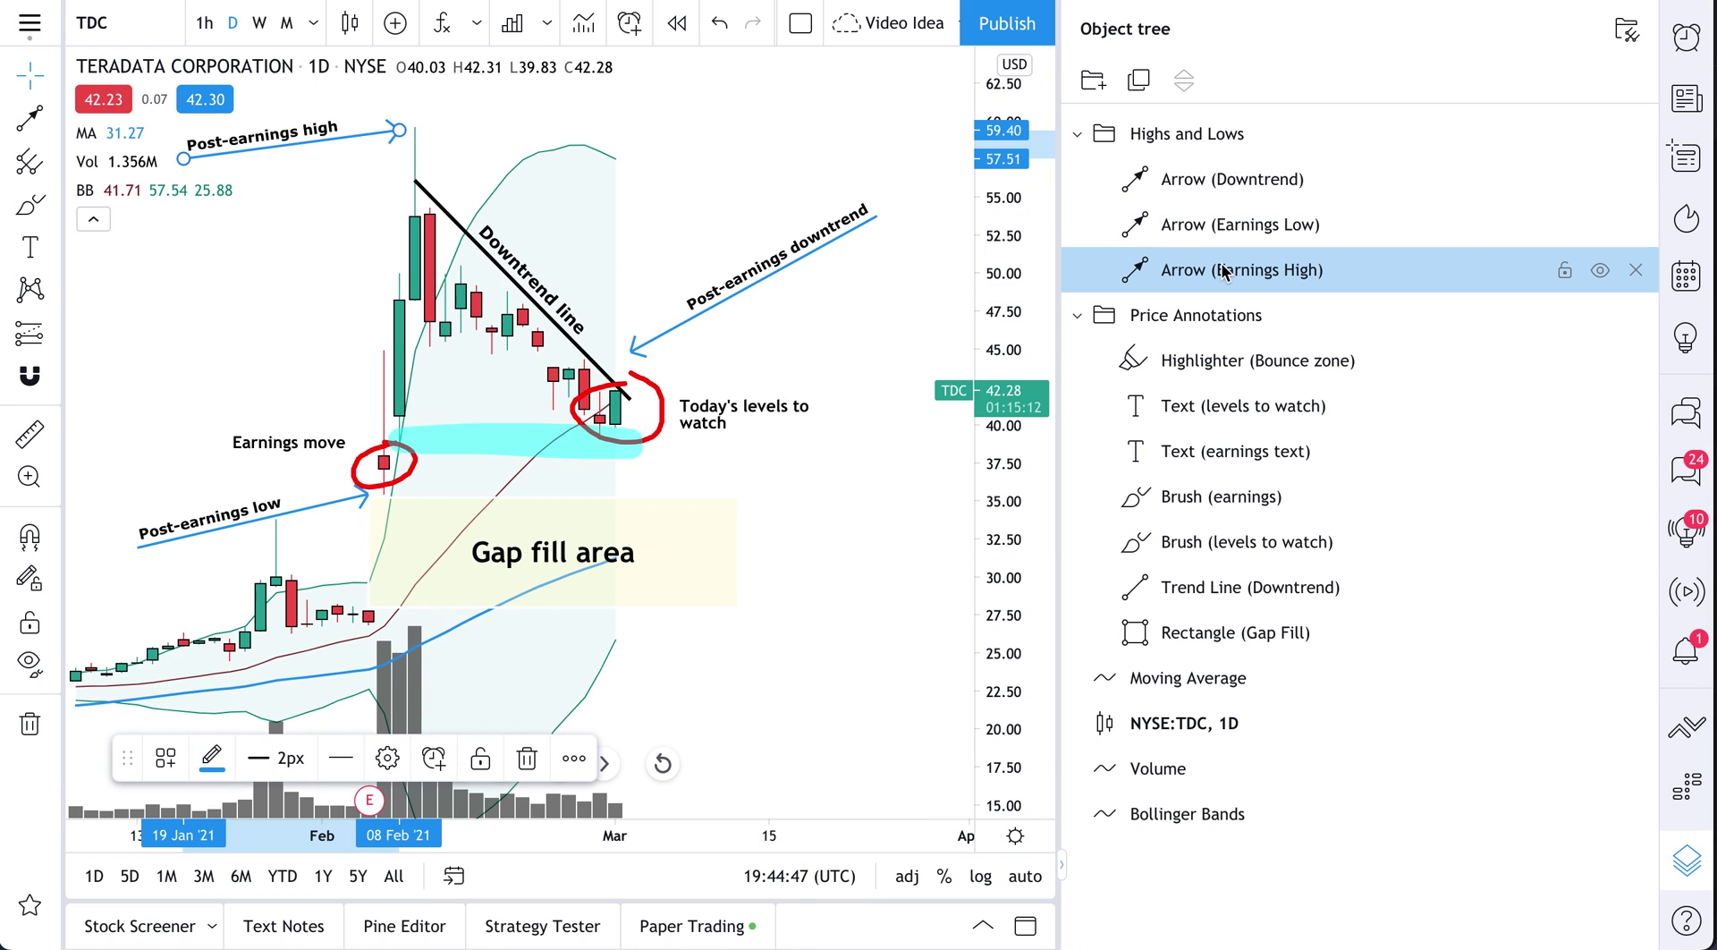
{"action": "left_click", "coordinate": [1253, 361]}
{"action": "left_click", "coordinate": [1242, 406]}
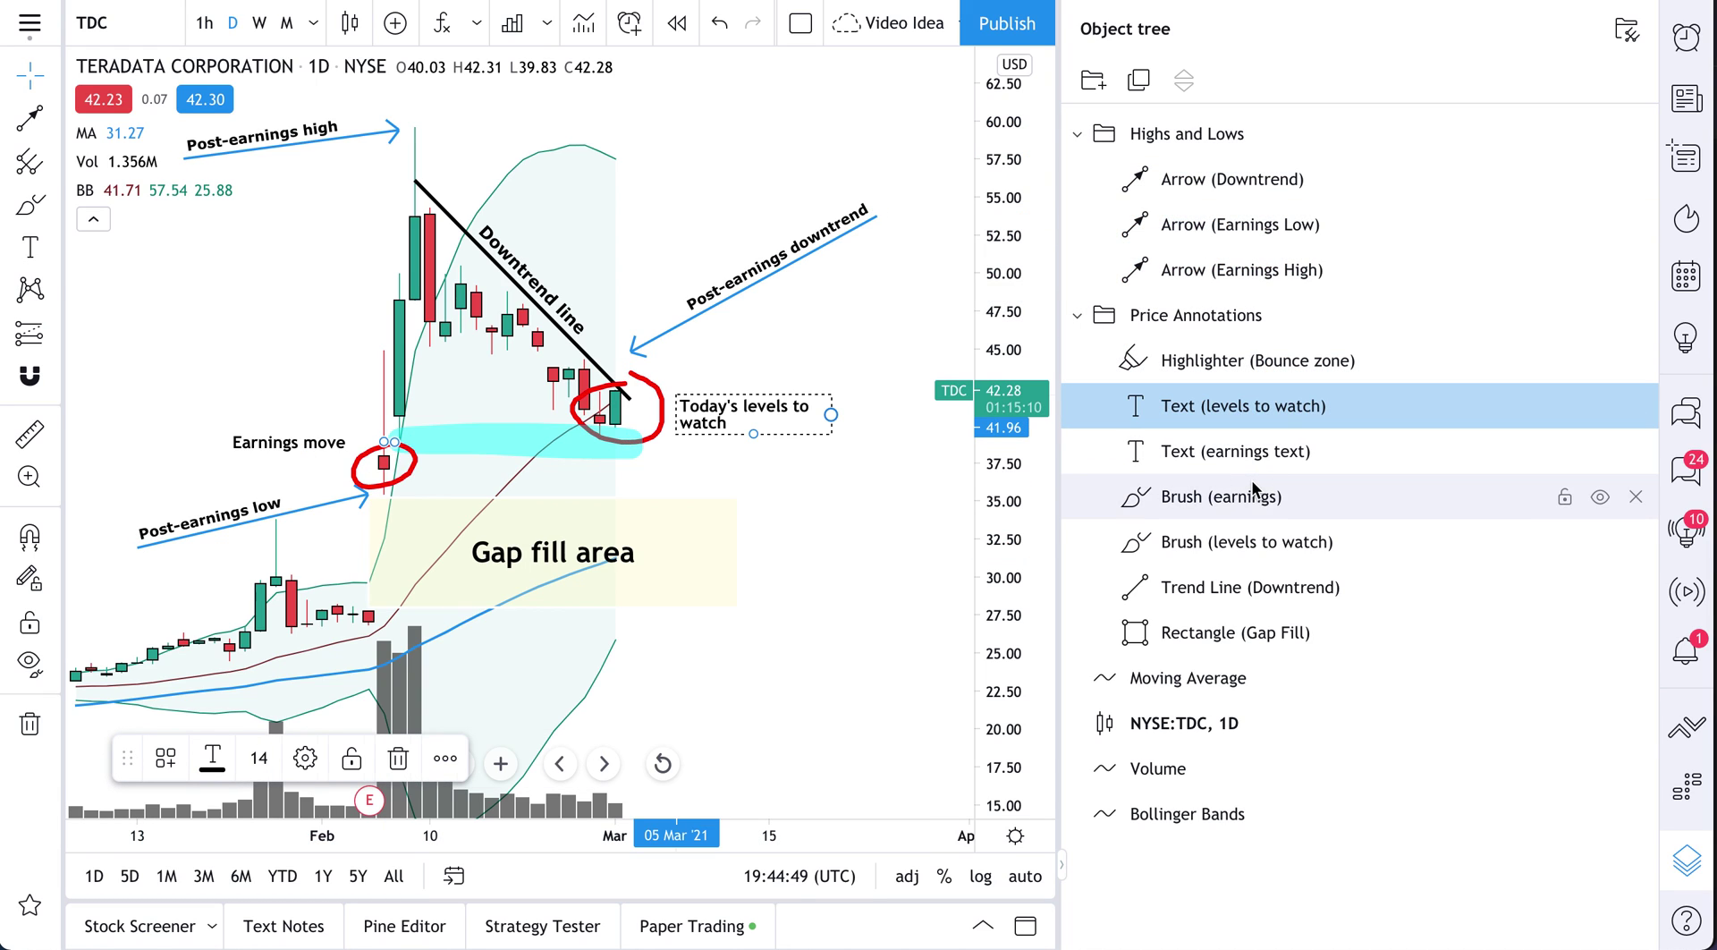
{"action": "left_click", "coordinate": [1252, 487]}
{"action": "left_click", "coordinate": [1259, 431]}
{"action": "left_click", "coordinate": [1185, 134]}
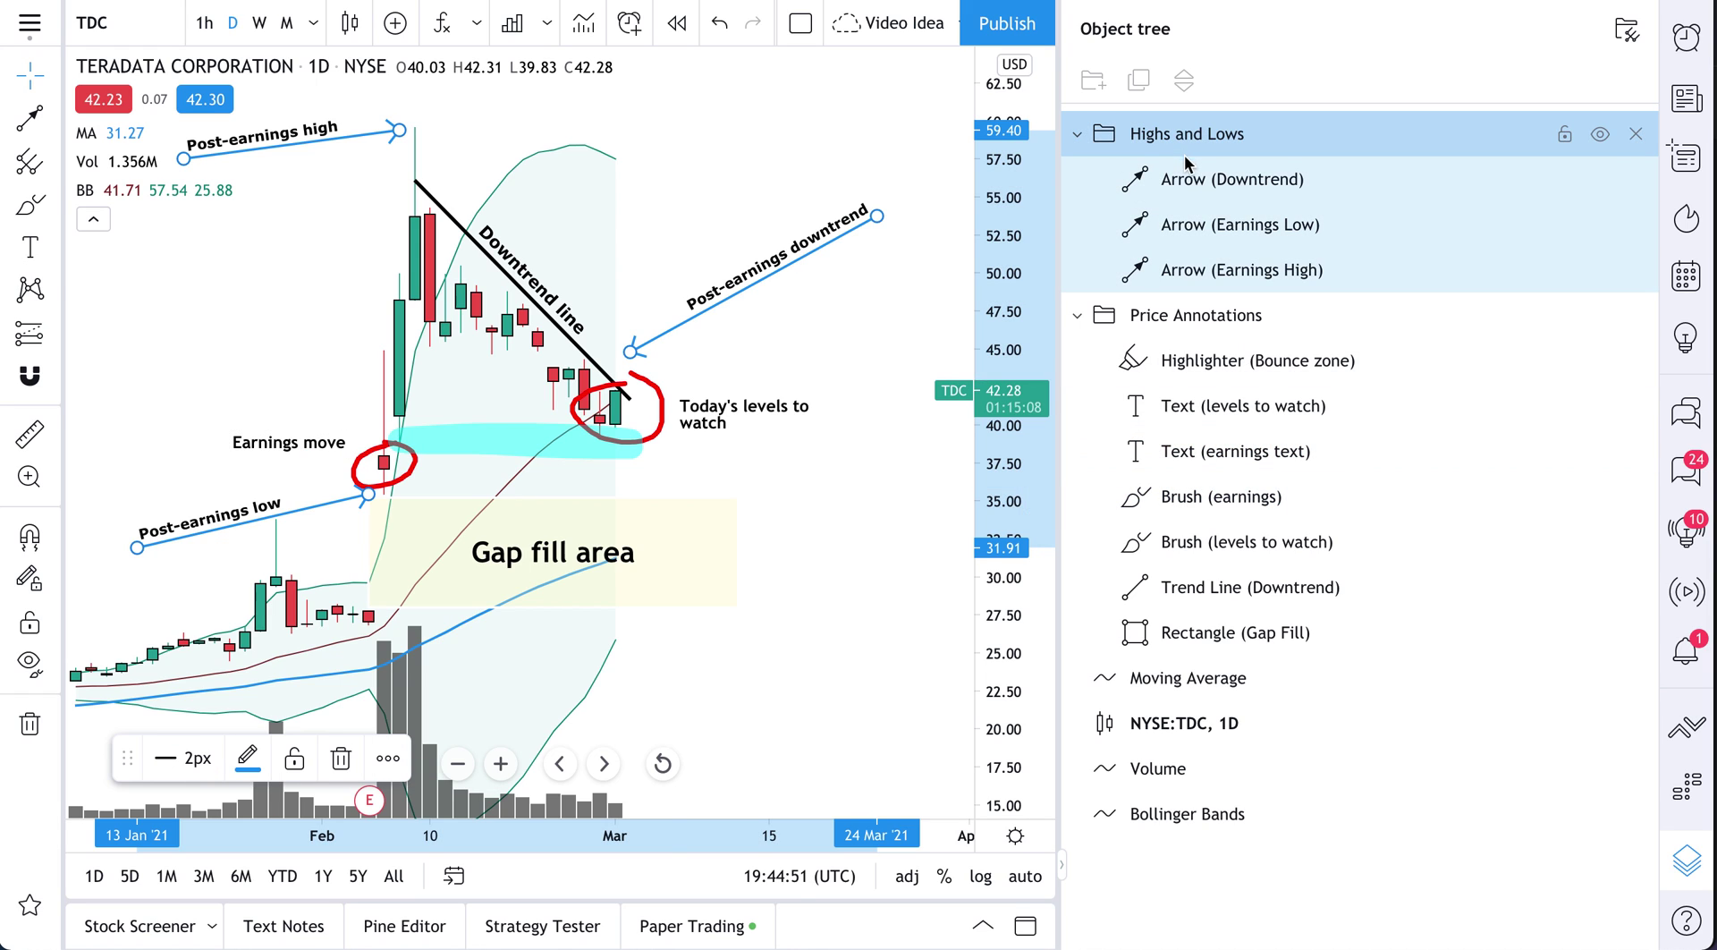
{"action": "left_click", "coordinate": [1194, 179]}
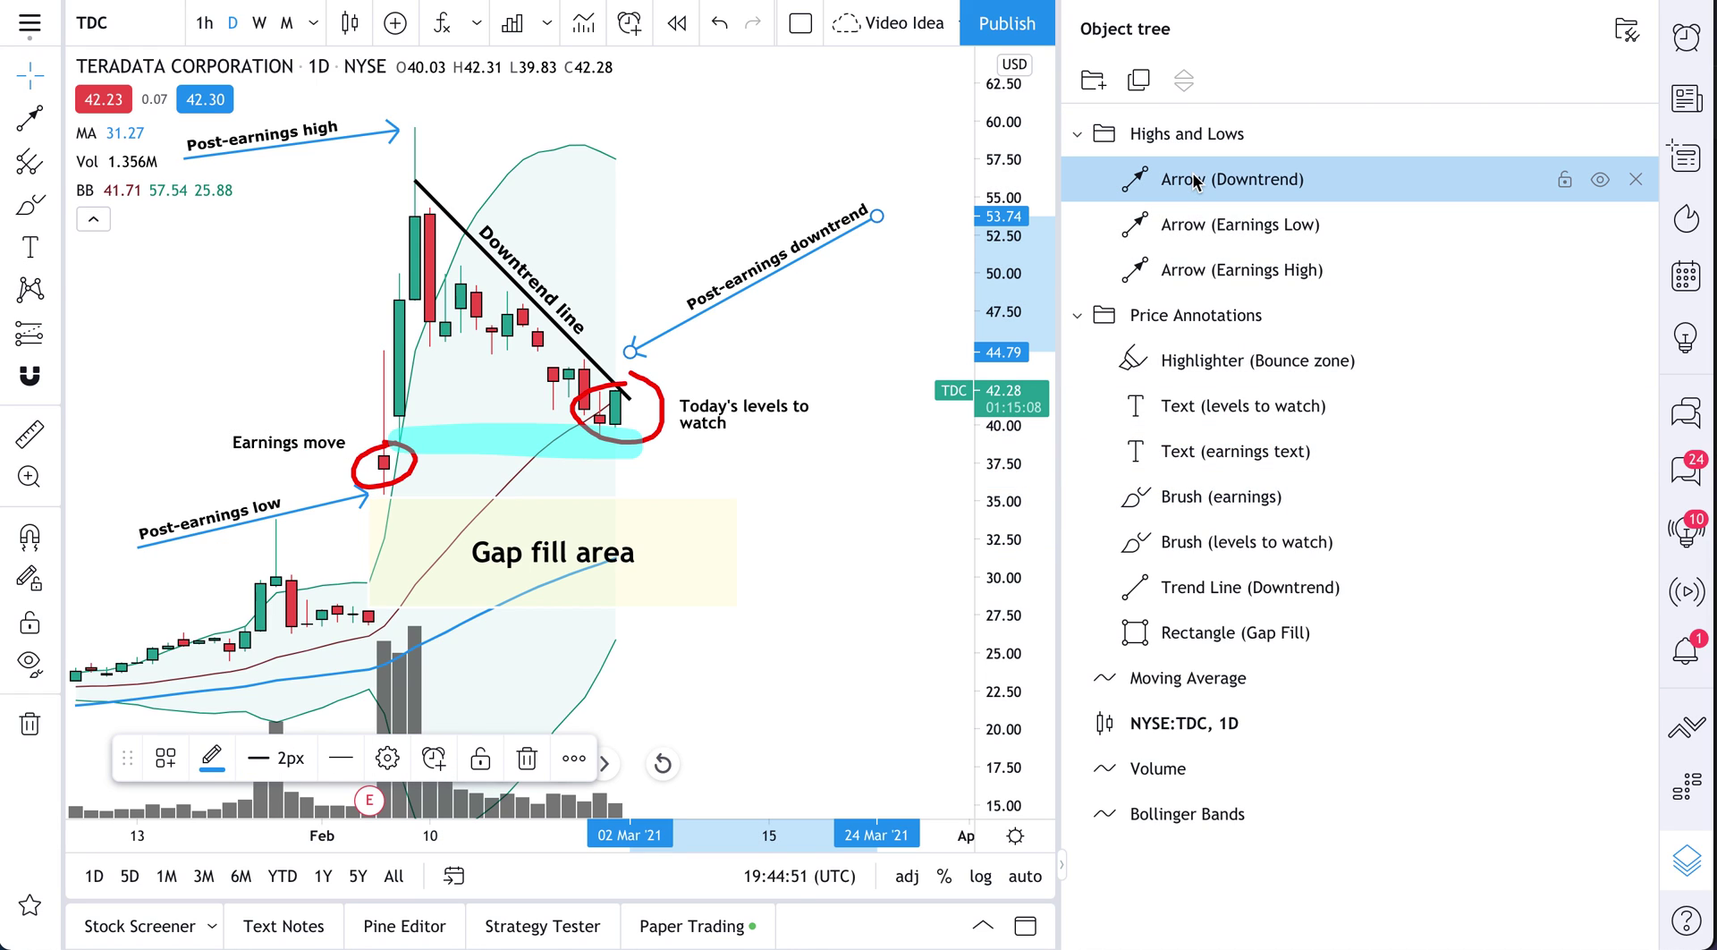
Close the Object Tree and pan the chart to reveal March and April
{"action": "left_click", "coordinate": [1691, 861]}
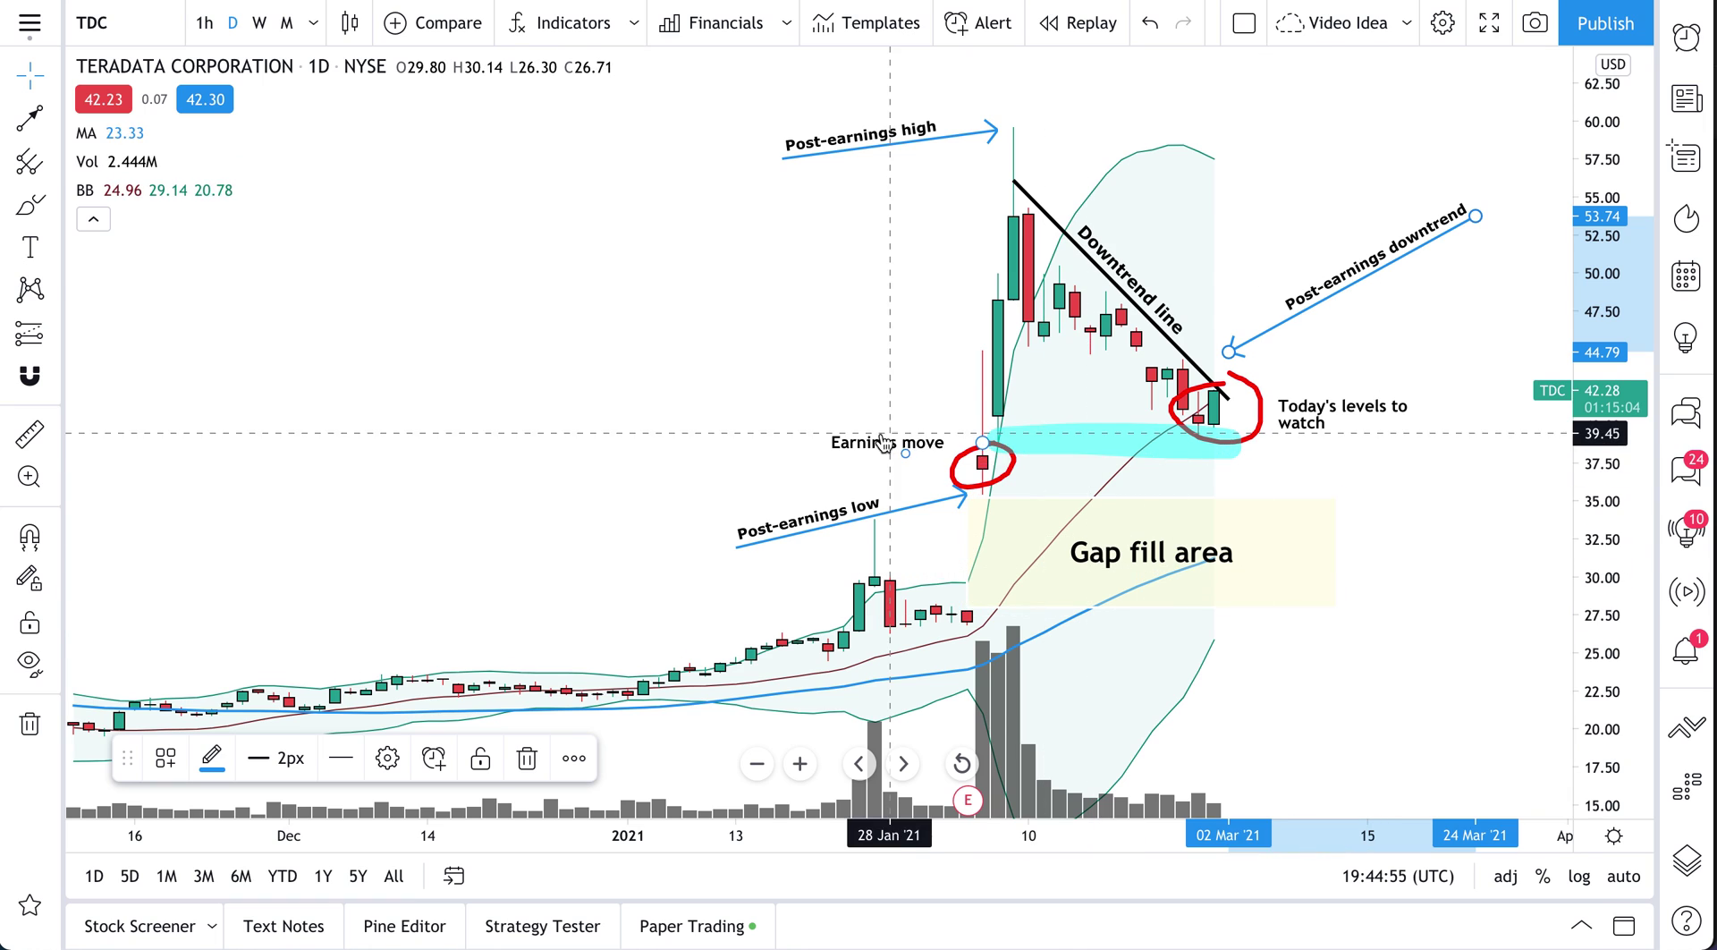
{"action": "scroll", "coordinate": [620, 357], "scroll_direction": "down", "scroll_amount": 2}
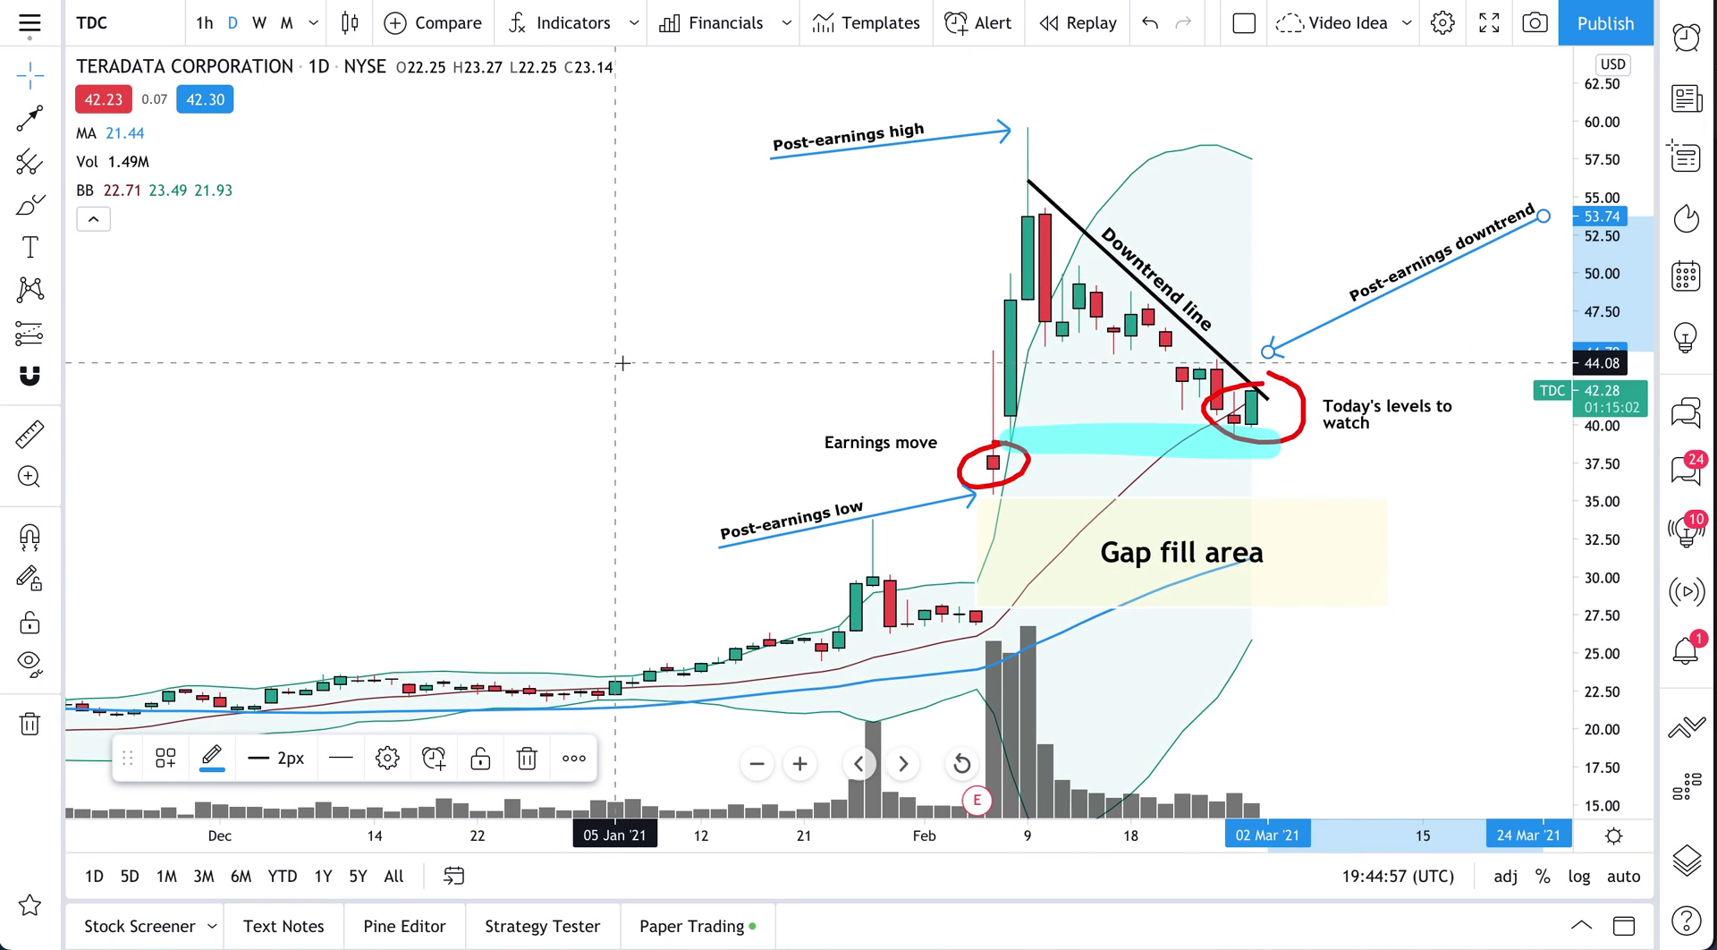
{"action": "left_click_drag", "start_coordinate": [726, 363], "coordinate": [445, 370]}
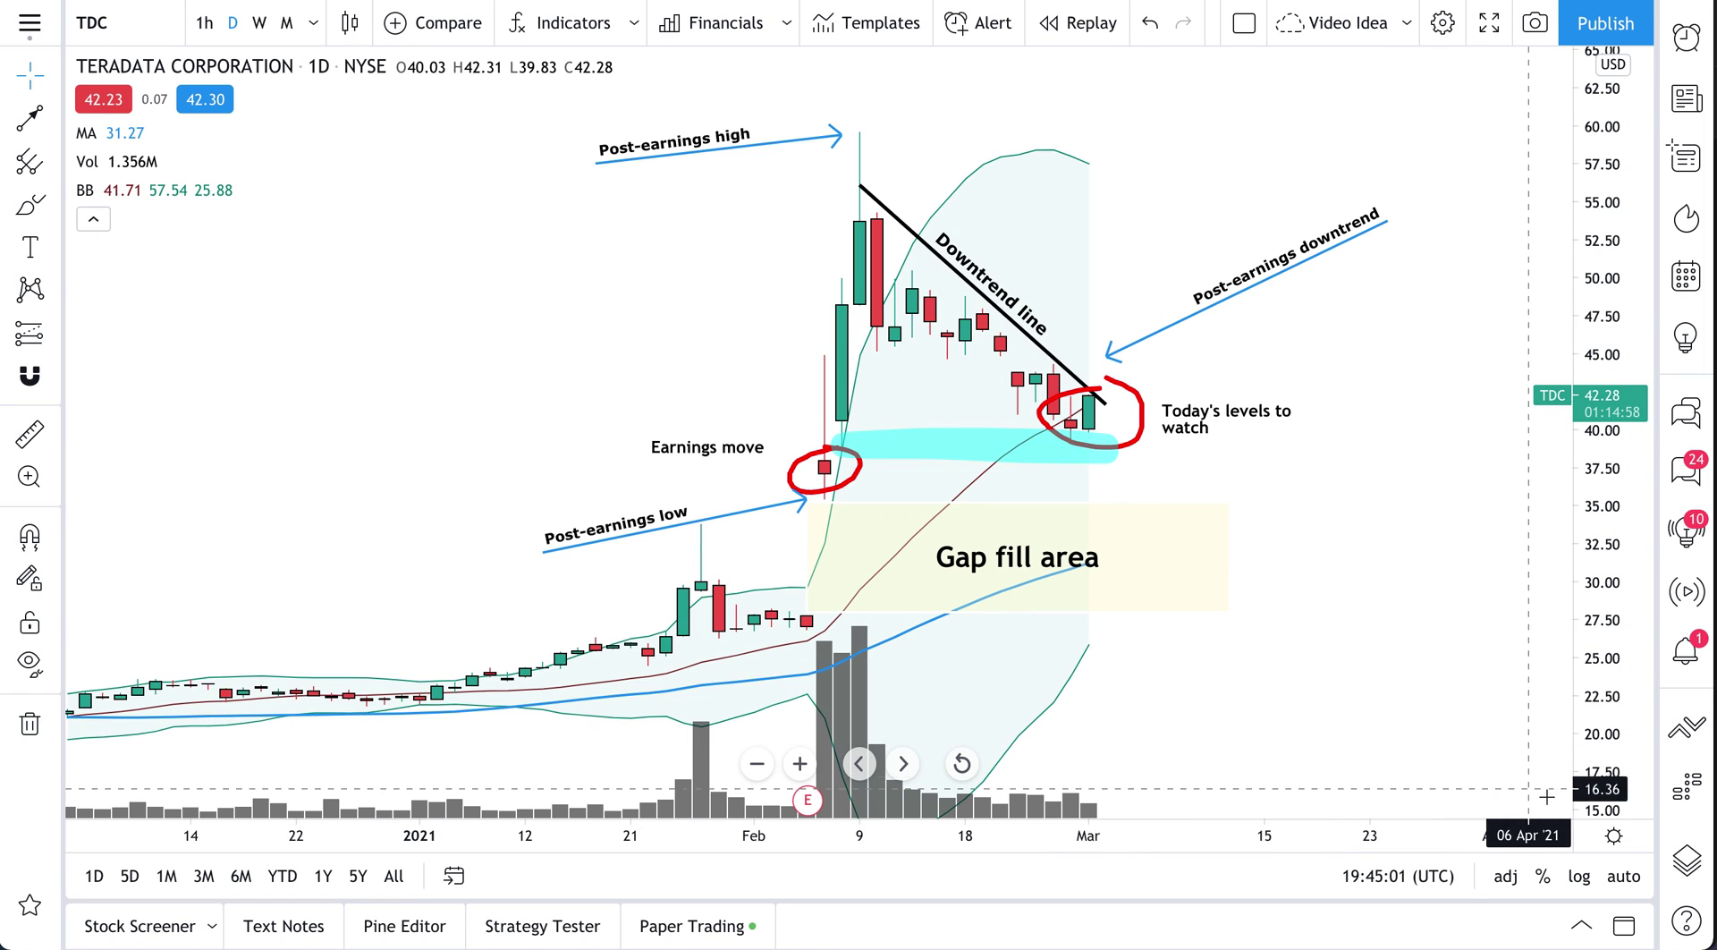
Reopen the Object Tree, expand both folders, and open the NYSE:TDC, 1D chart settings
{"action": "left_click", "coordinate": [1685, 861]}
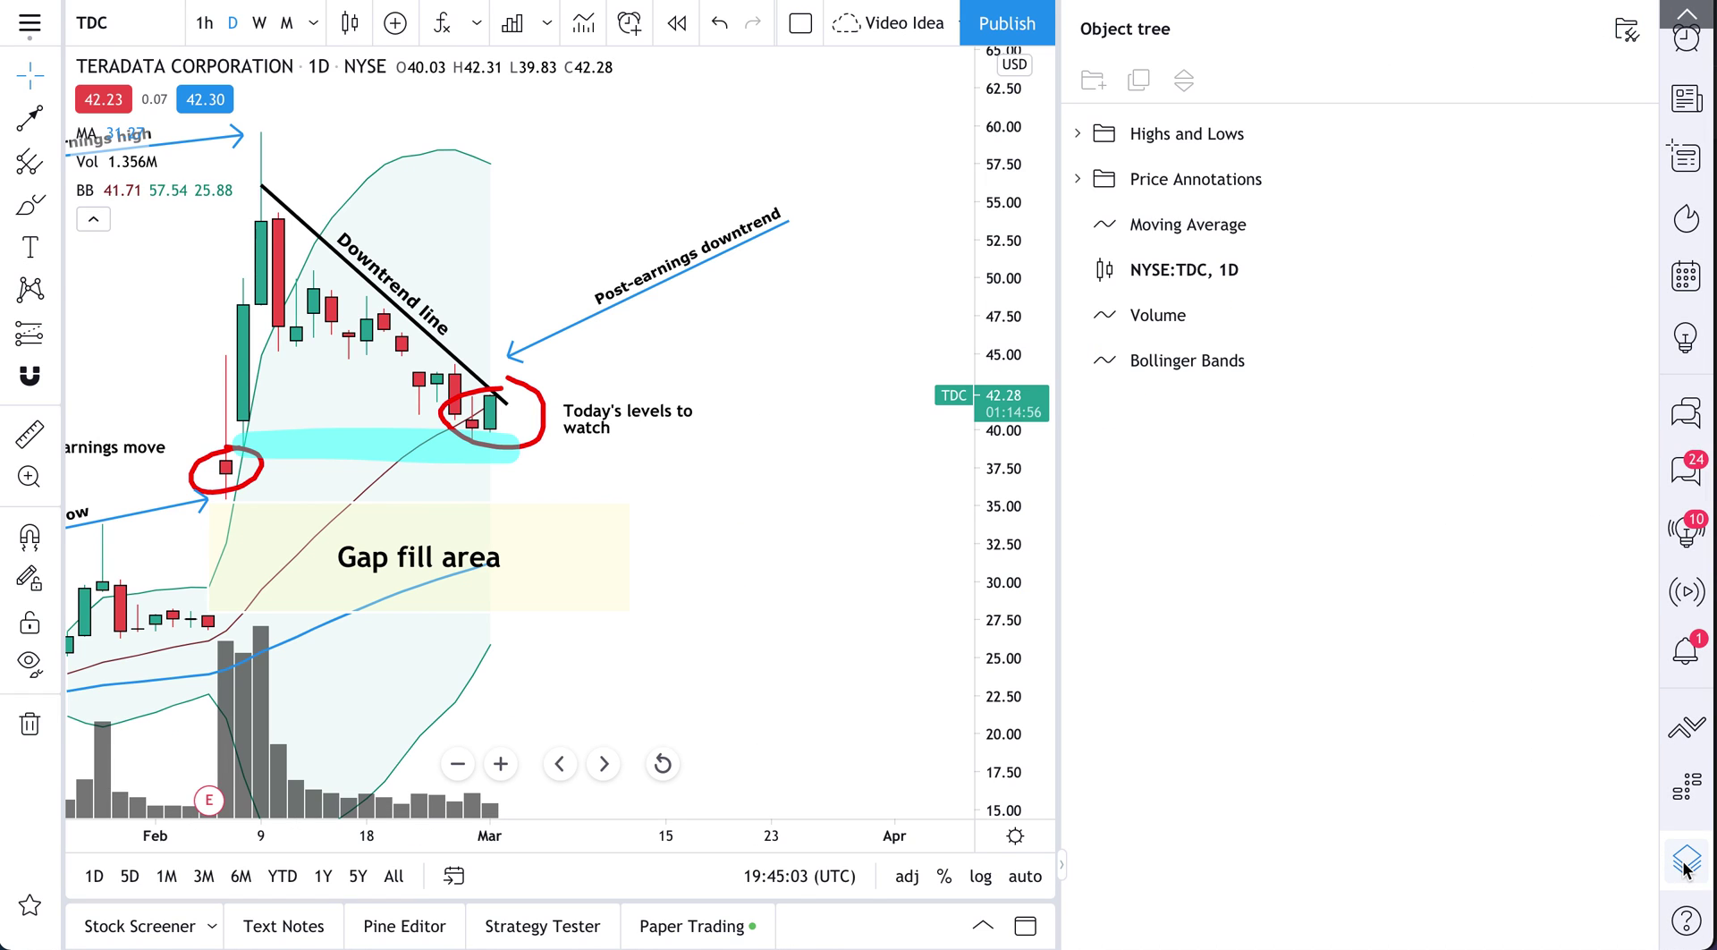
{"action": "left_click", "coordinate": [1078, 180]}
{"action": "left_click", "coordinate": [1079, 135]}
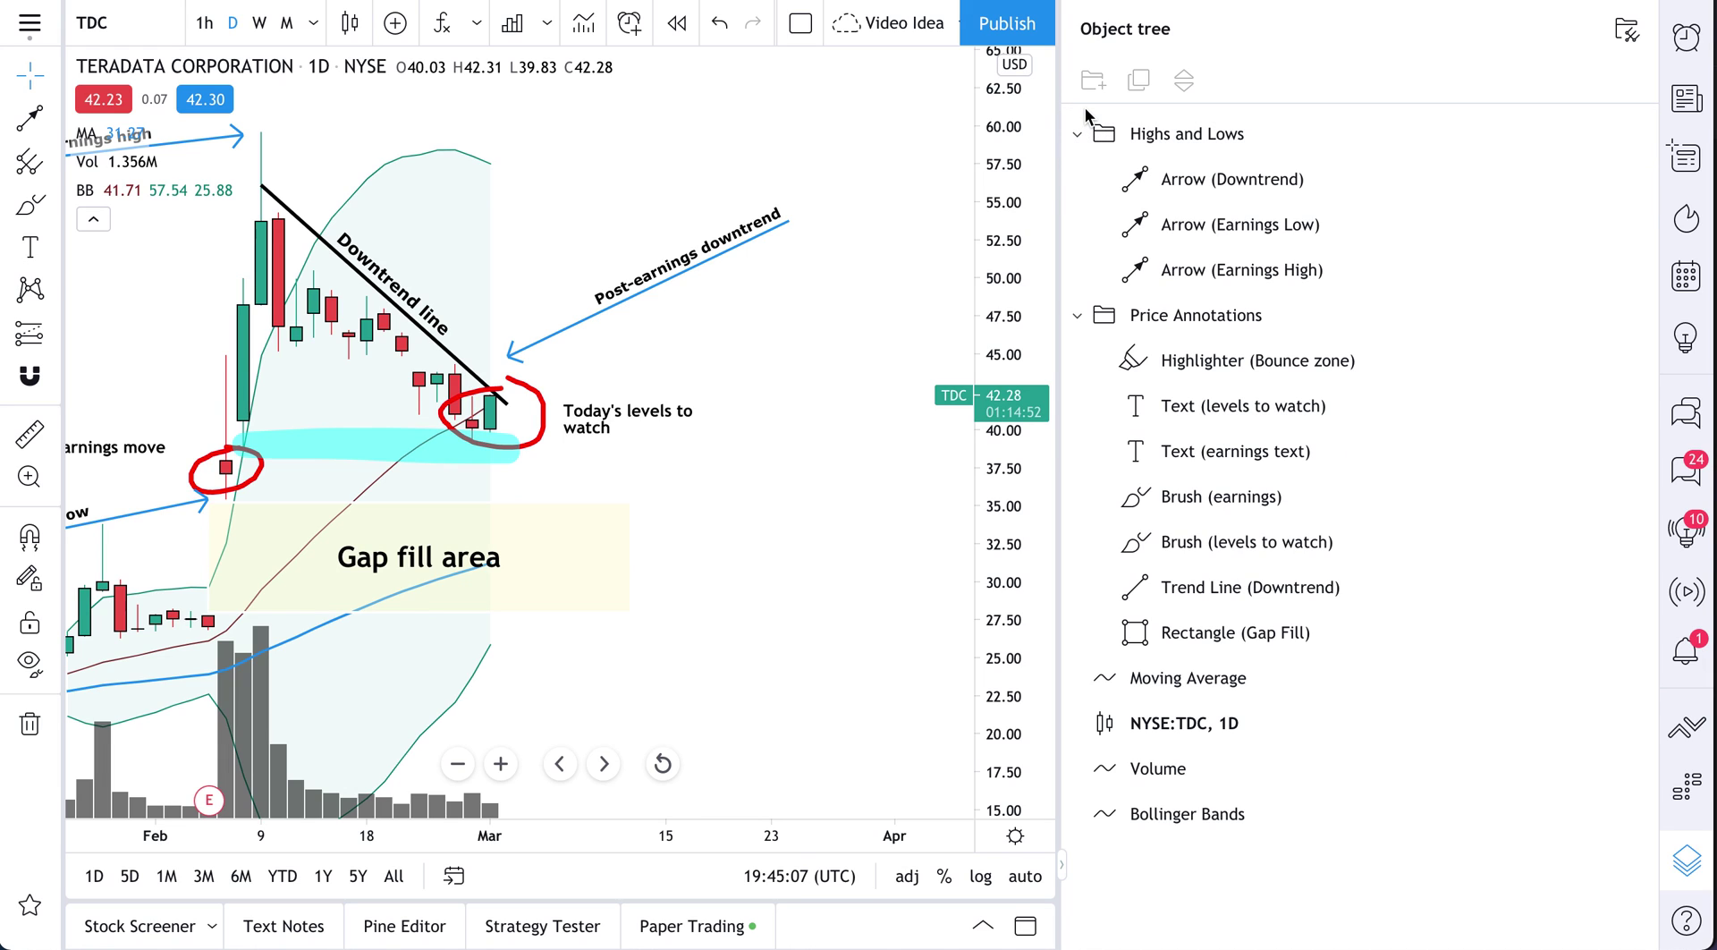
{"action": "left_click", "coordinate": [1244, 186]}
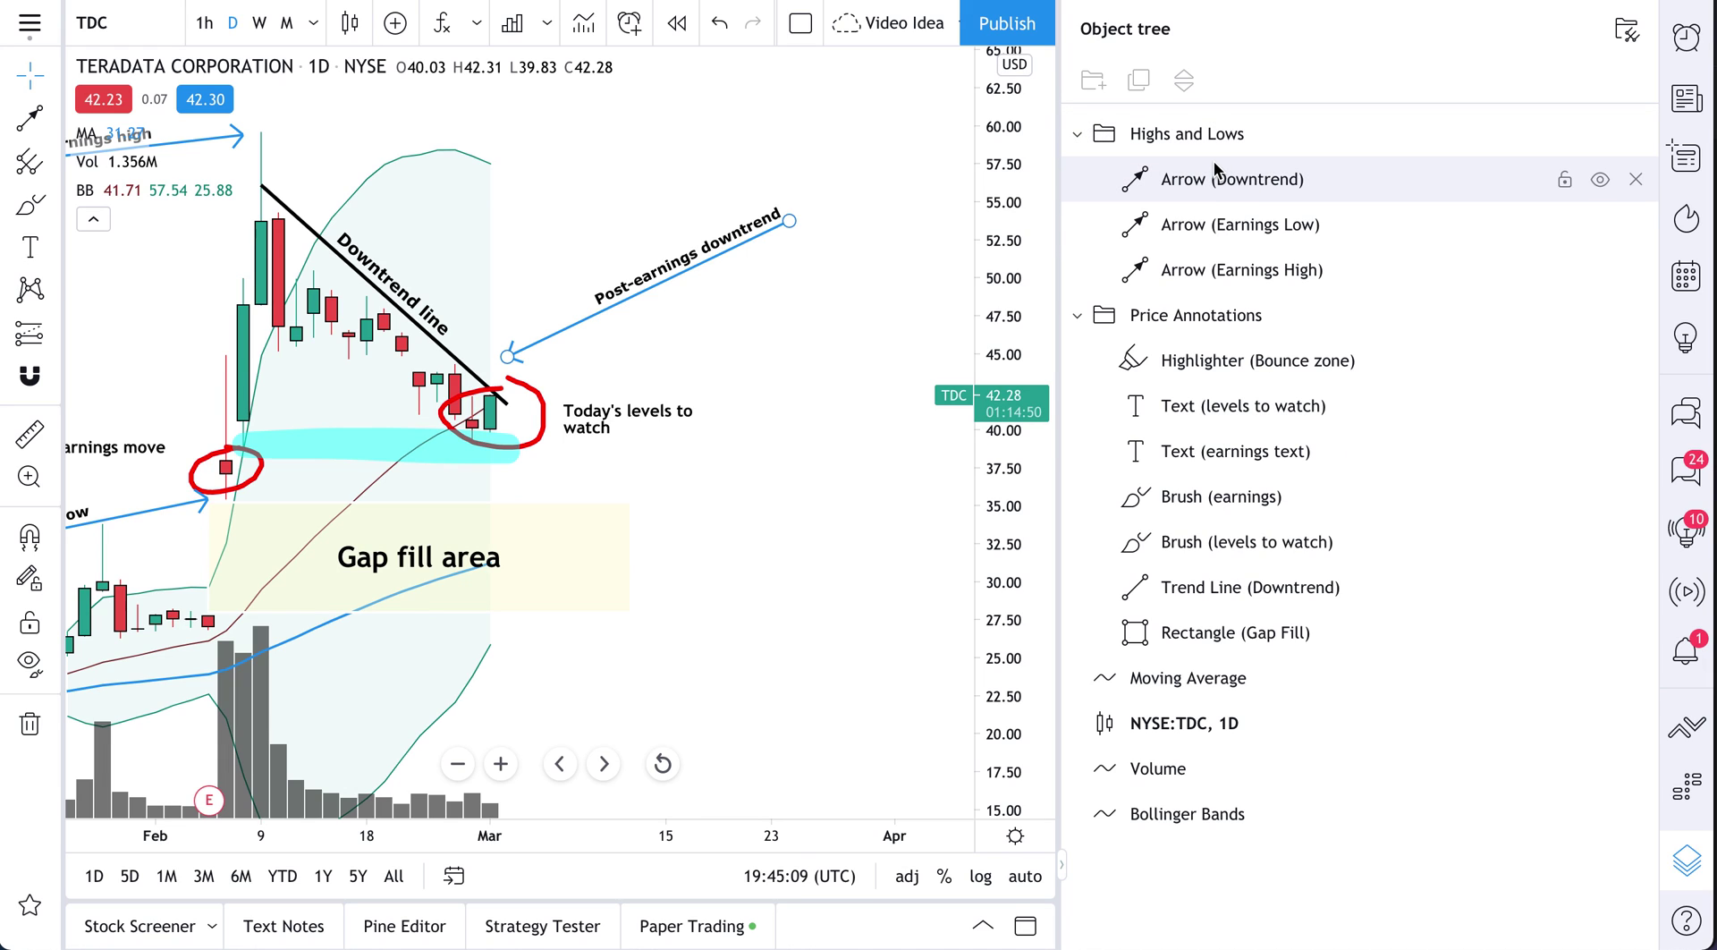
{"action": "double_click", "coordinate": [1192, 720]}
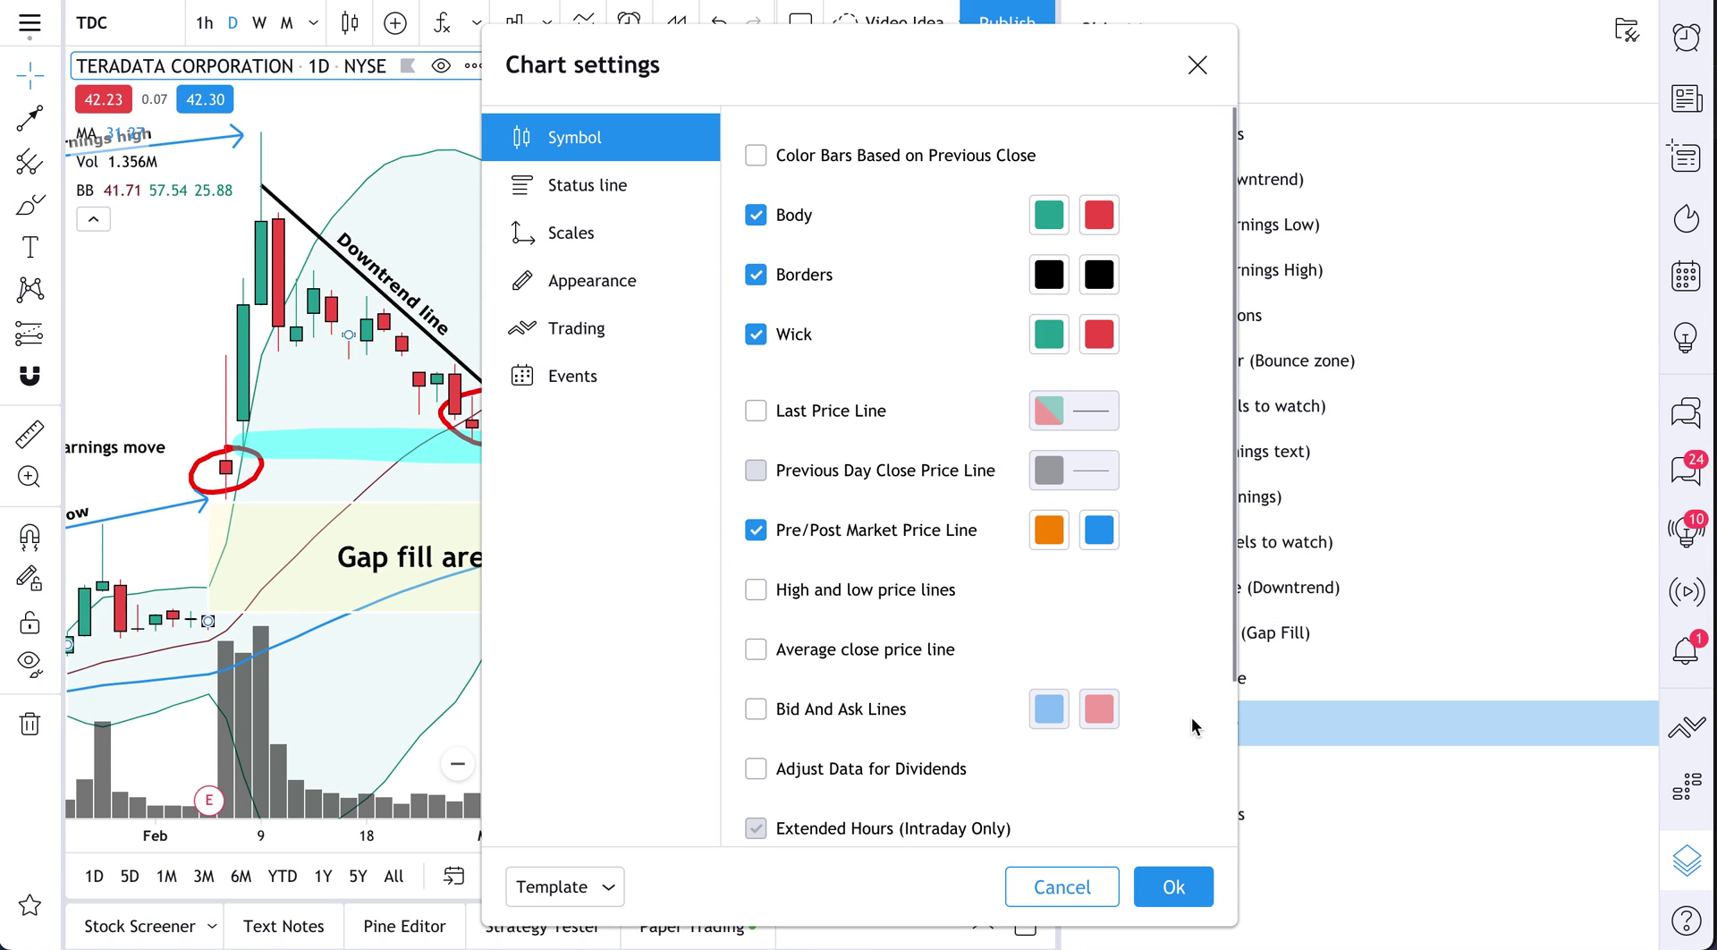
Close chart settings and browse the Moving Average's action menu, pane and copy options
{"action": "left_click", "coordinate": [1196, 64]}
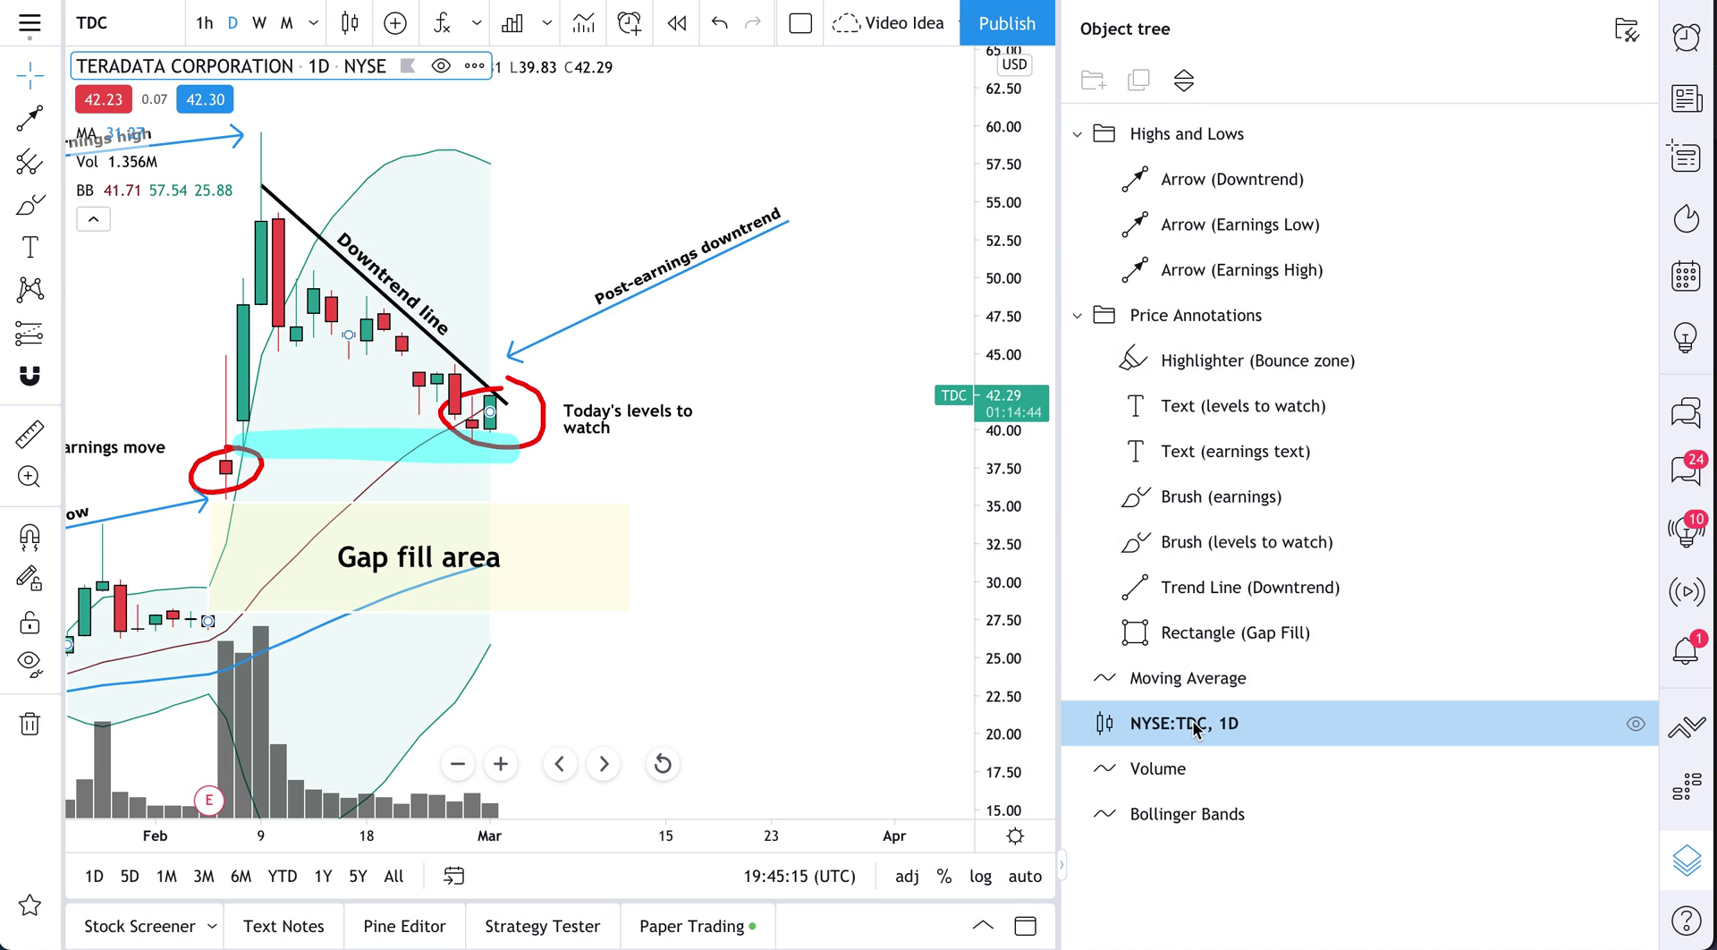
{"action": "left_click", "coordinate": [1165, 684]}
{"action": "right_click", "coordinate": [1165, 684]}
{"action": "mouse_move", "coordinate": [1165, 684]}
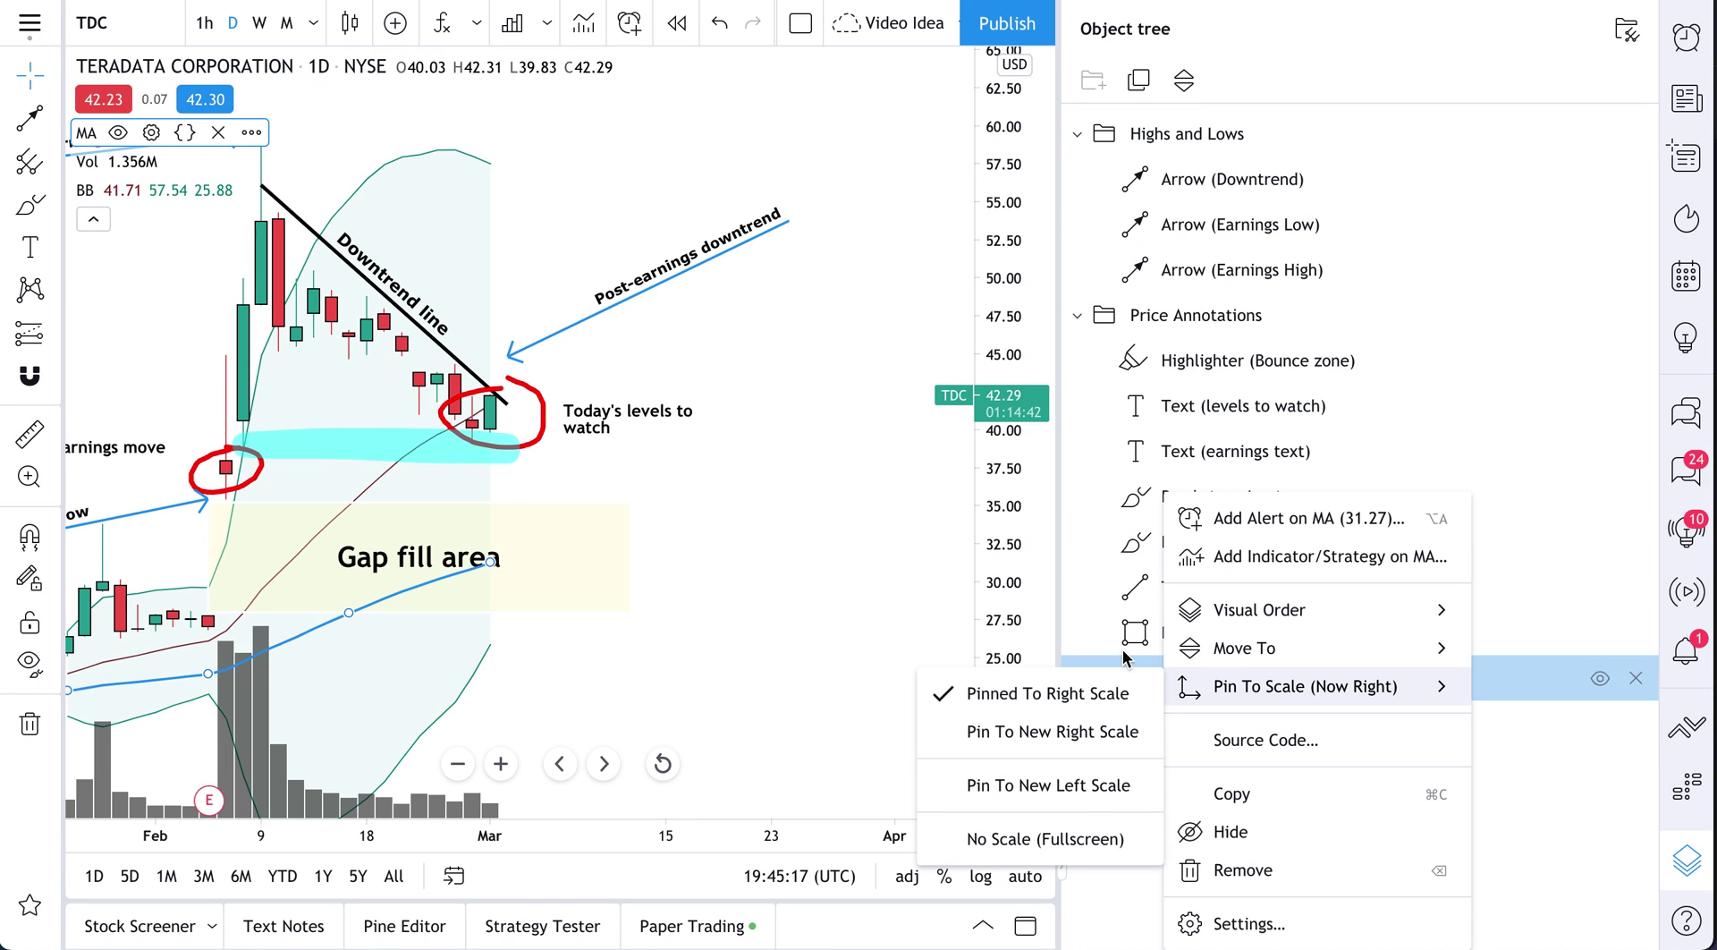
{"action": "right_click", "coordinate": [1128, 659]}
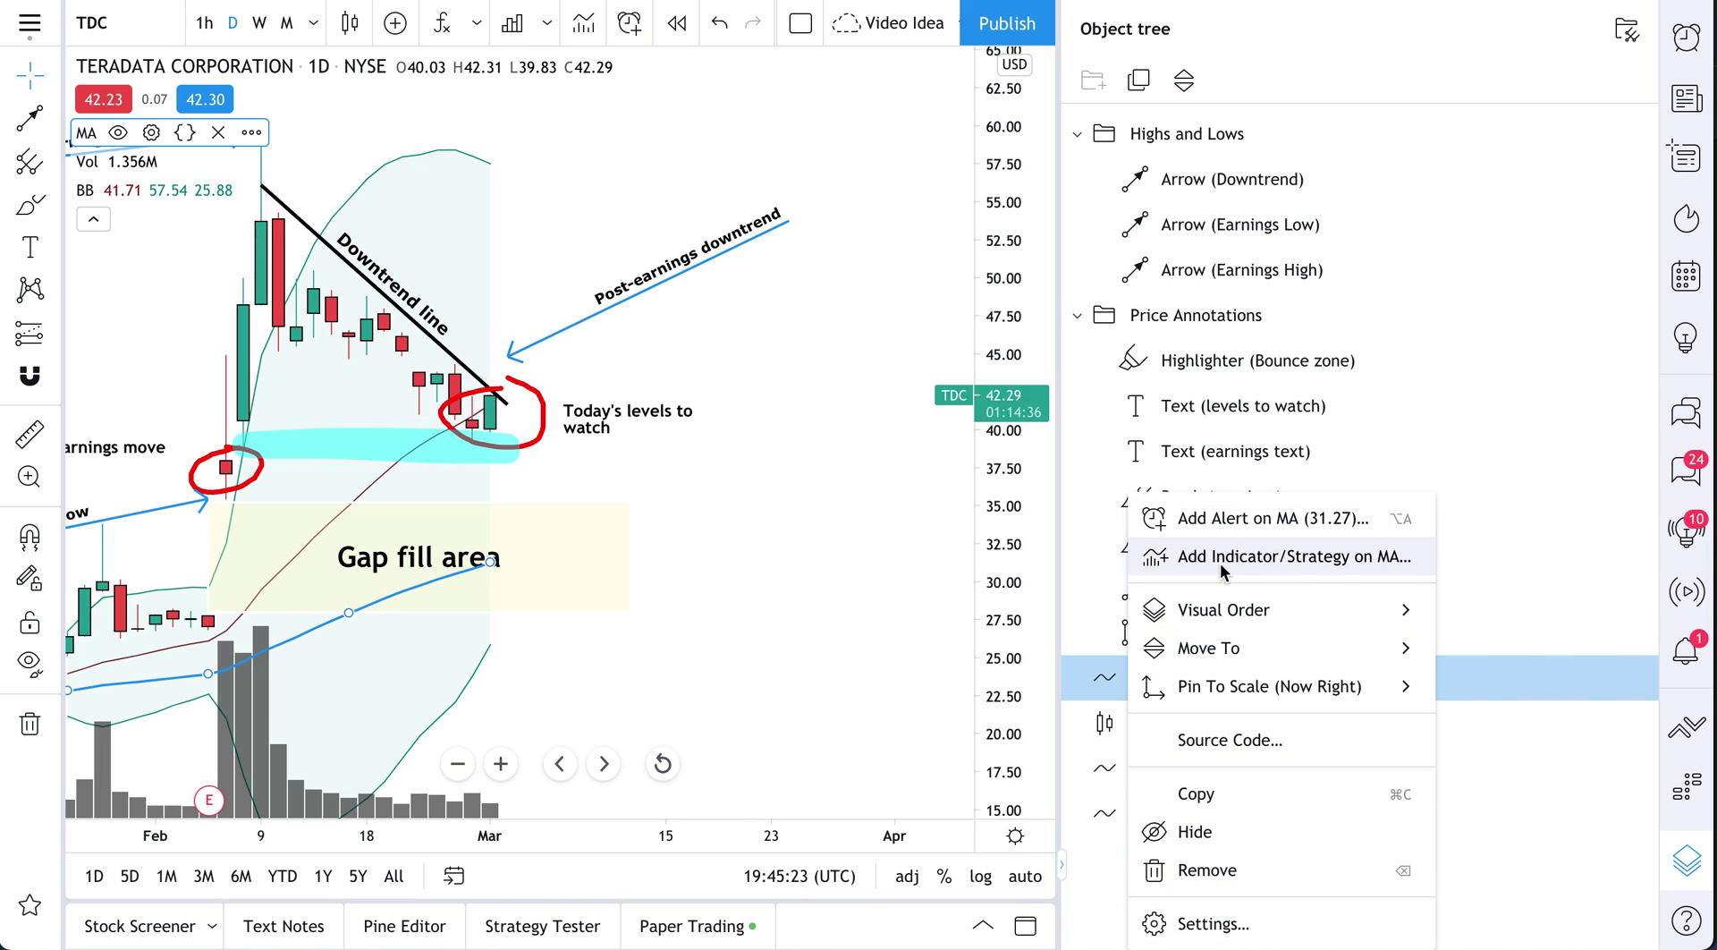
{"action": "left_click", "coordinate": [1106, 682]}
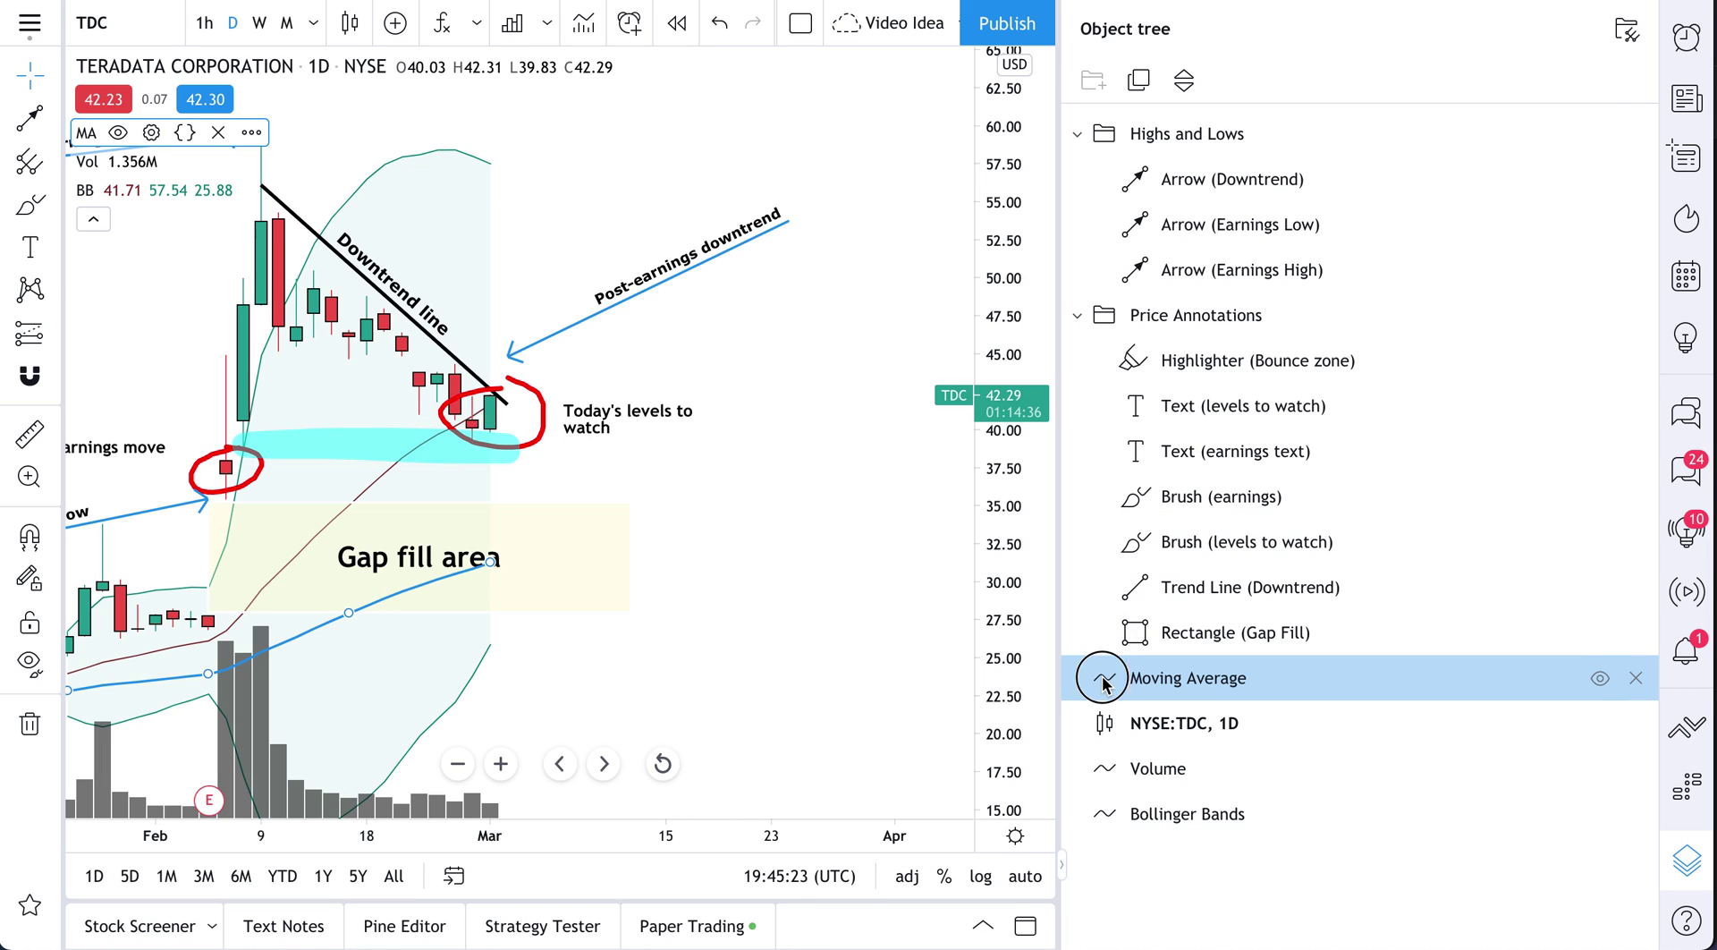
{"action": "left_click", "coordinate": [1184, 82]}
{"action": "left_click", "coordinate": [1188, 88]}
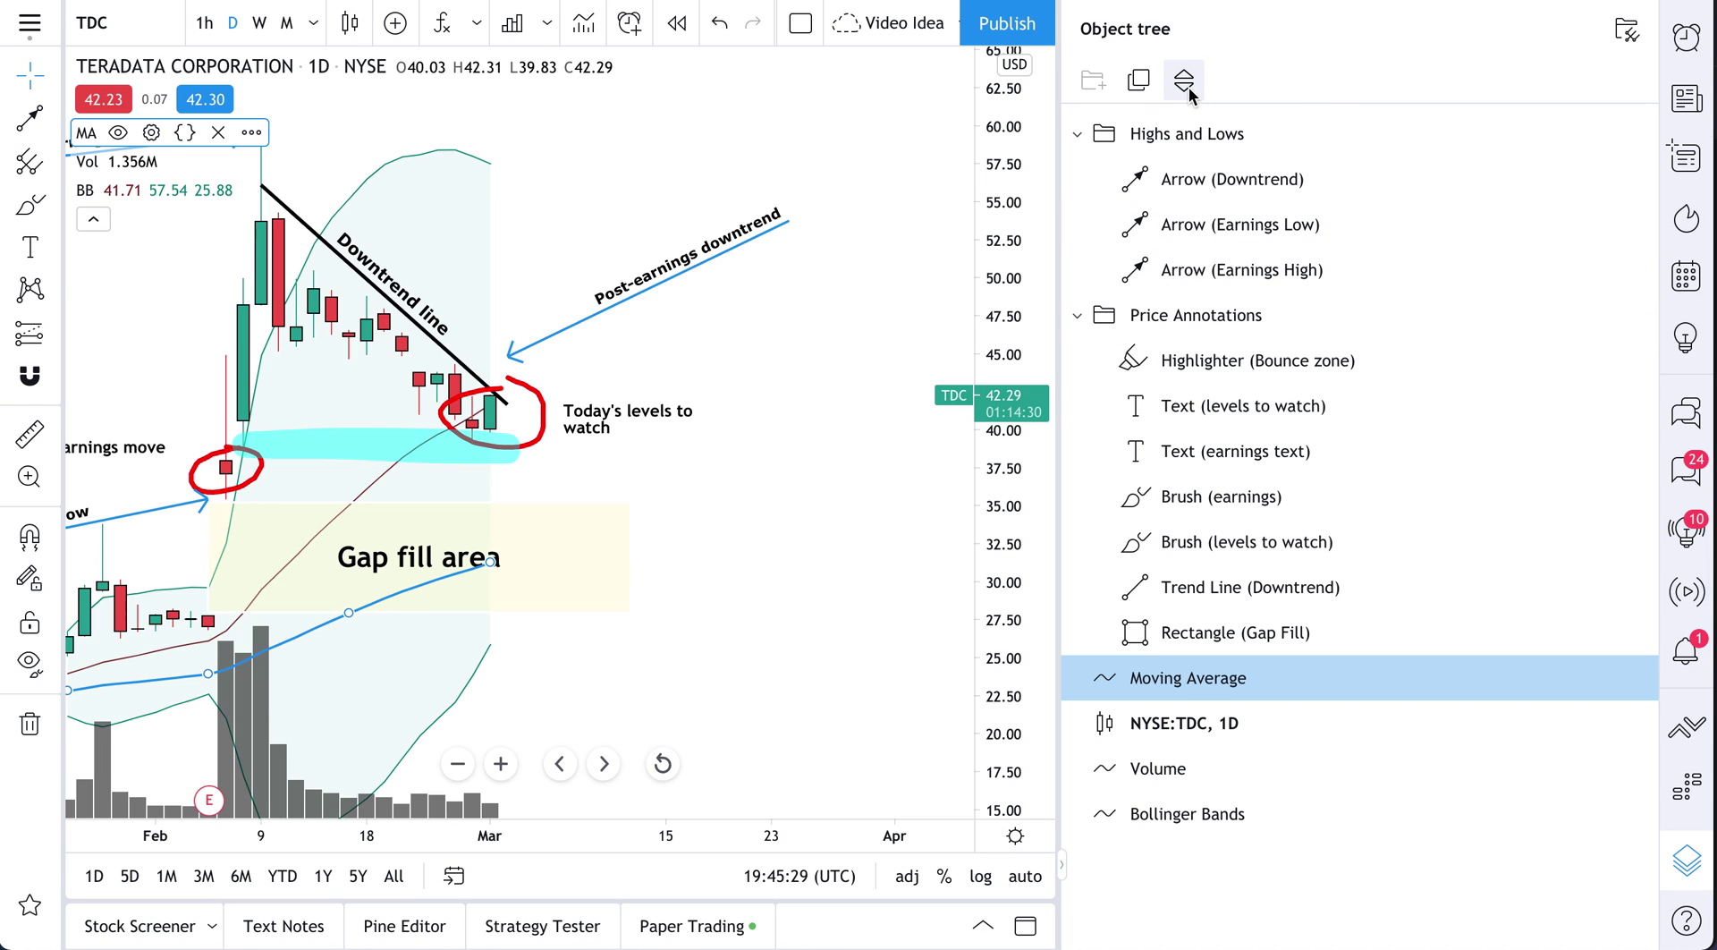
{"action": "left_click", "coordinate": [1139, 81]}
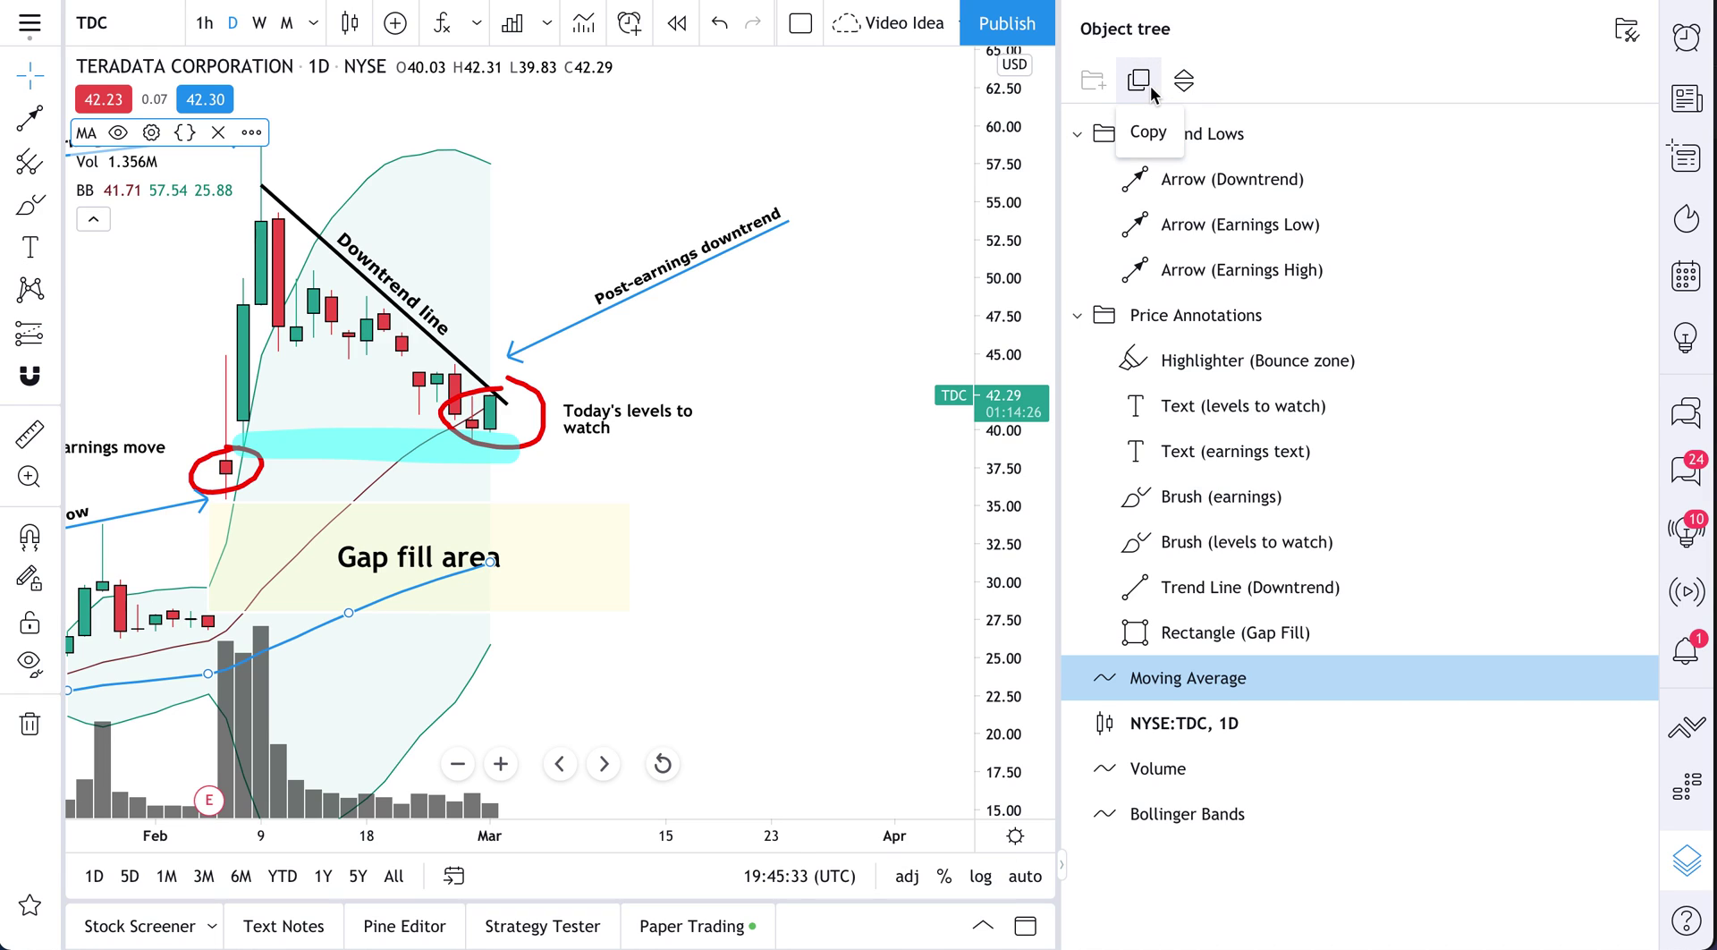
{"action": "left_click", "coordinate": [1154, 134]}
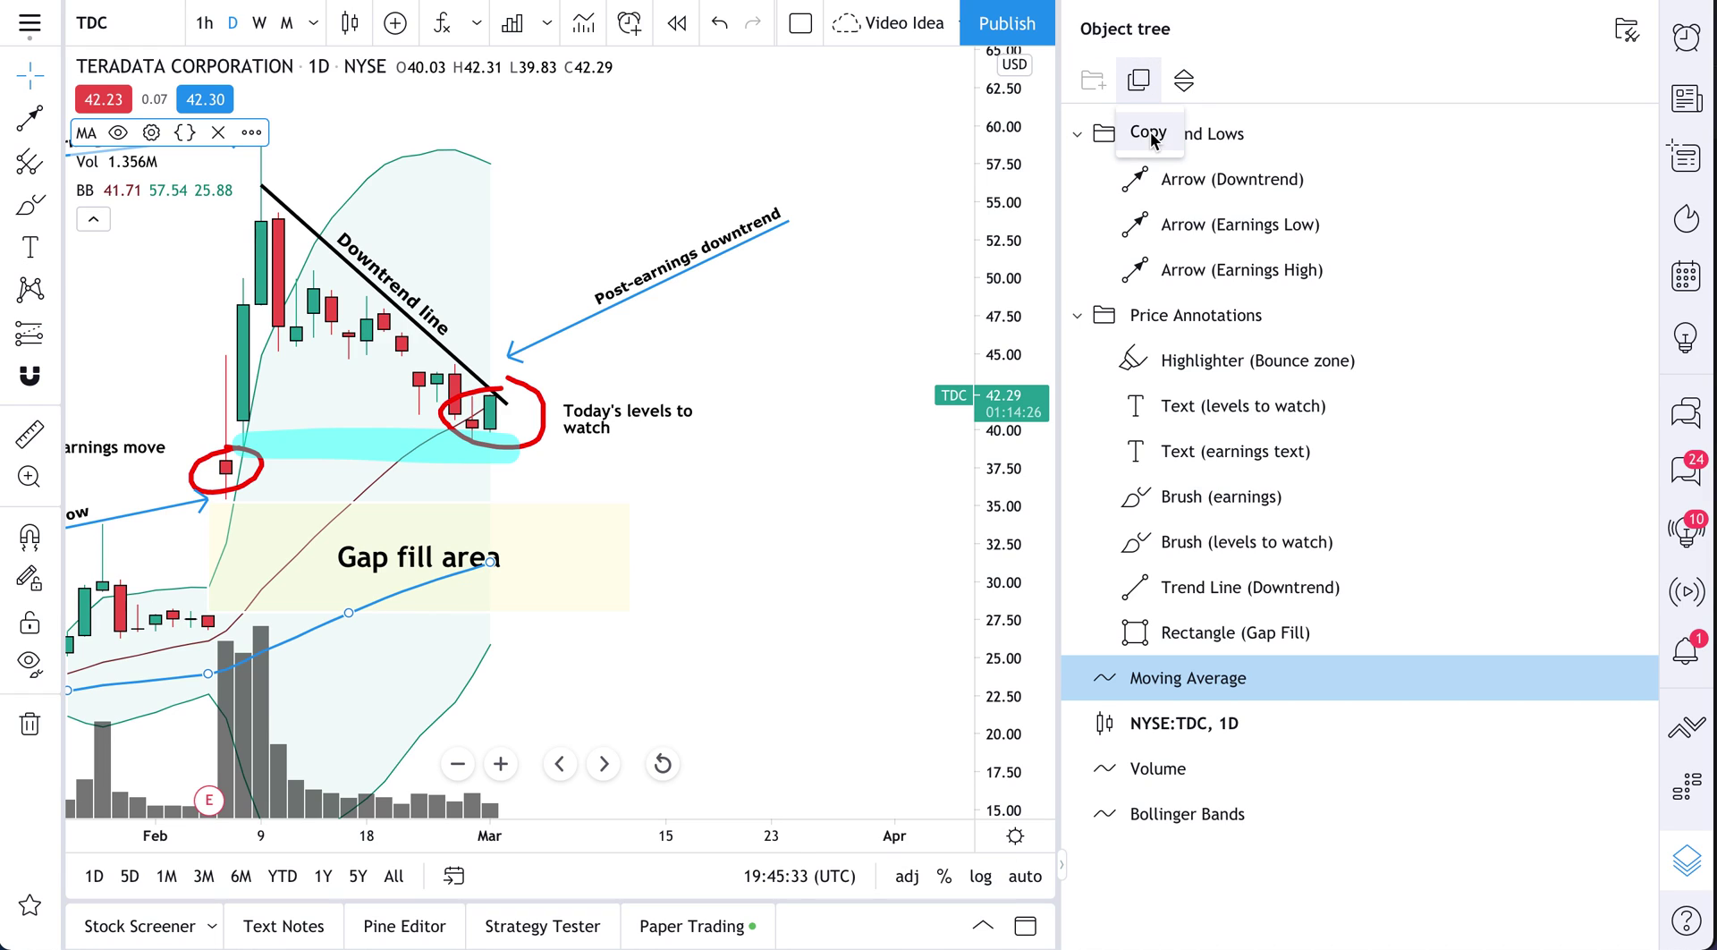
Reopen the Object Tree with Price Annotations and Highs and Lows expanded, scrolling the list
{"action": "left_click", "coordinate": [1687, 860]}
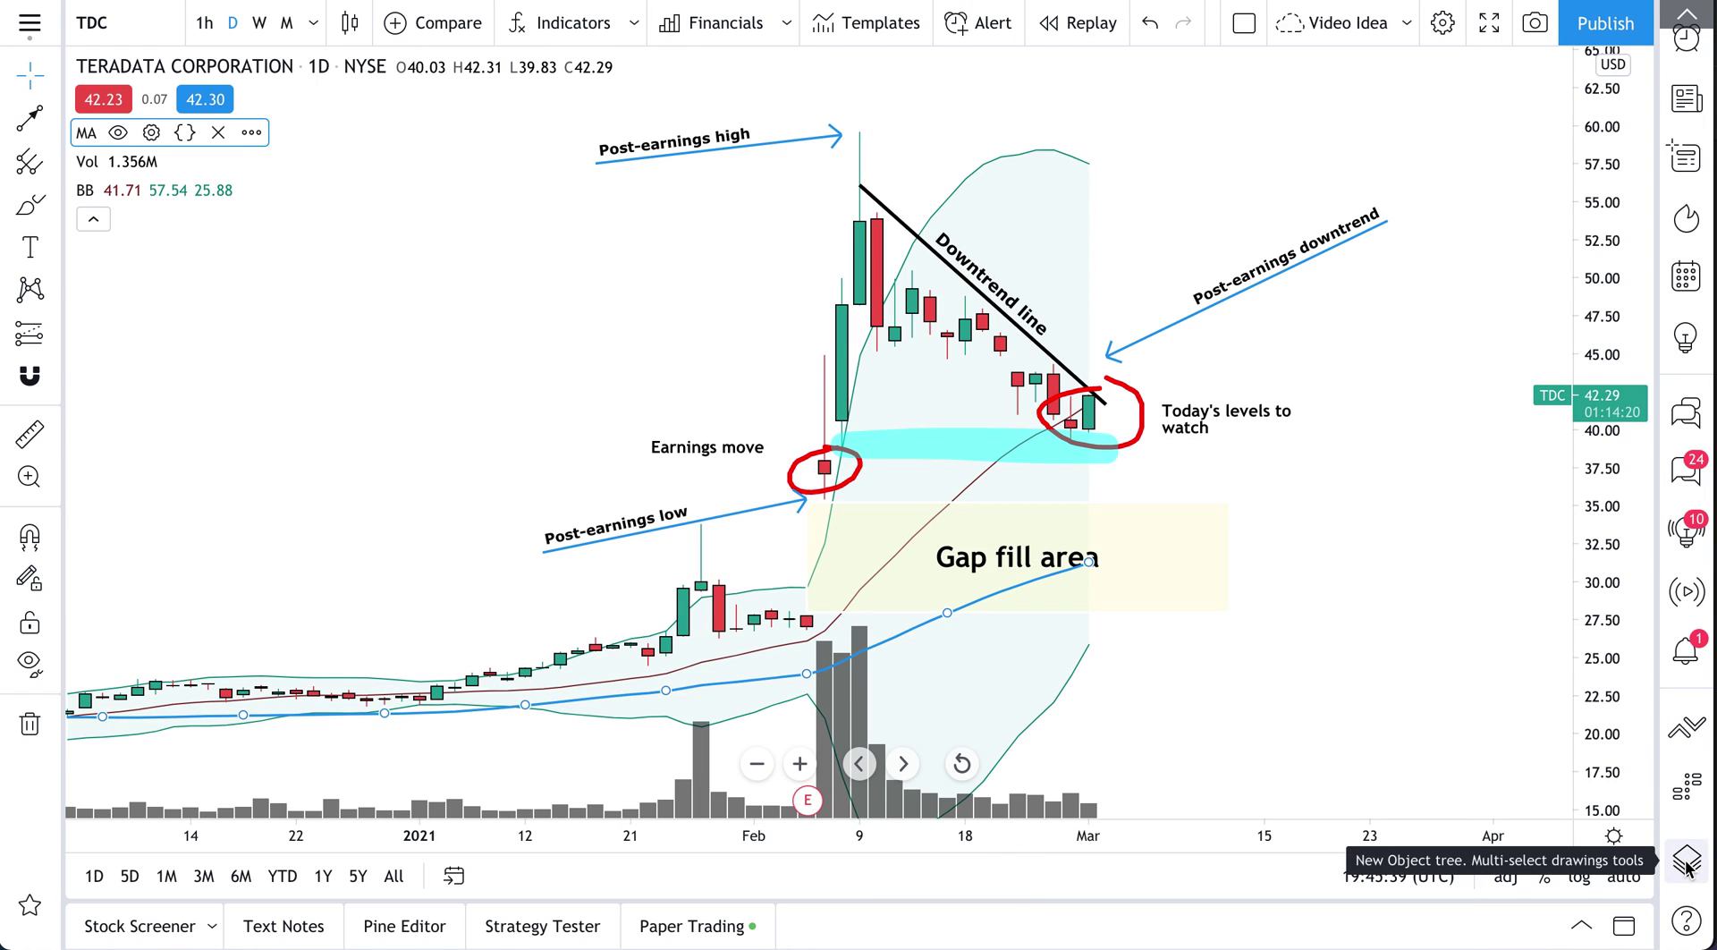
{"action": "left_click", "coordinate": [1686, 860]}
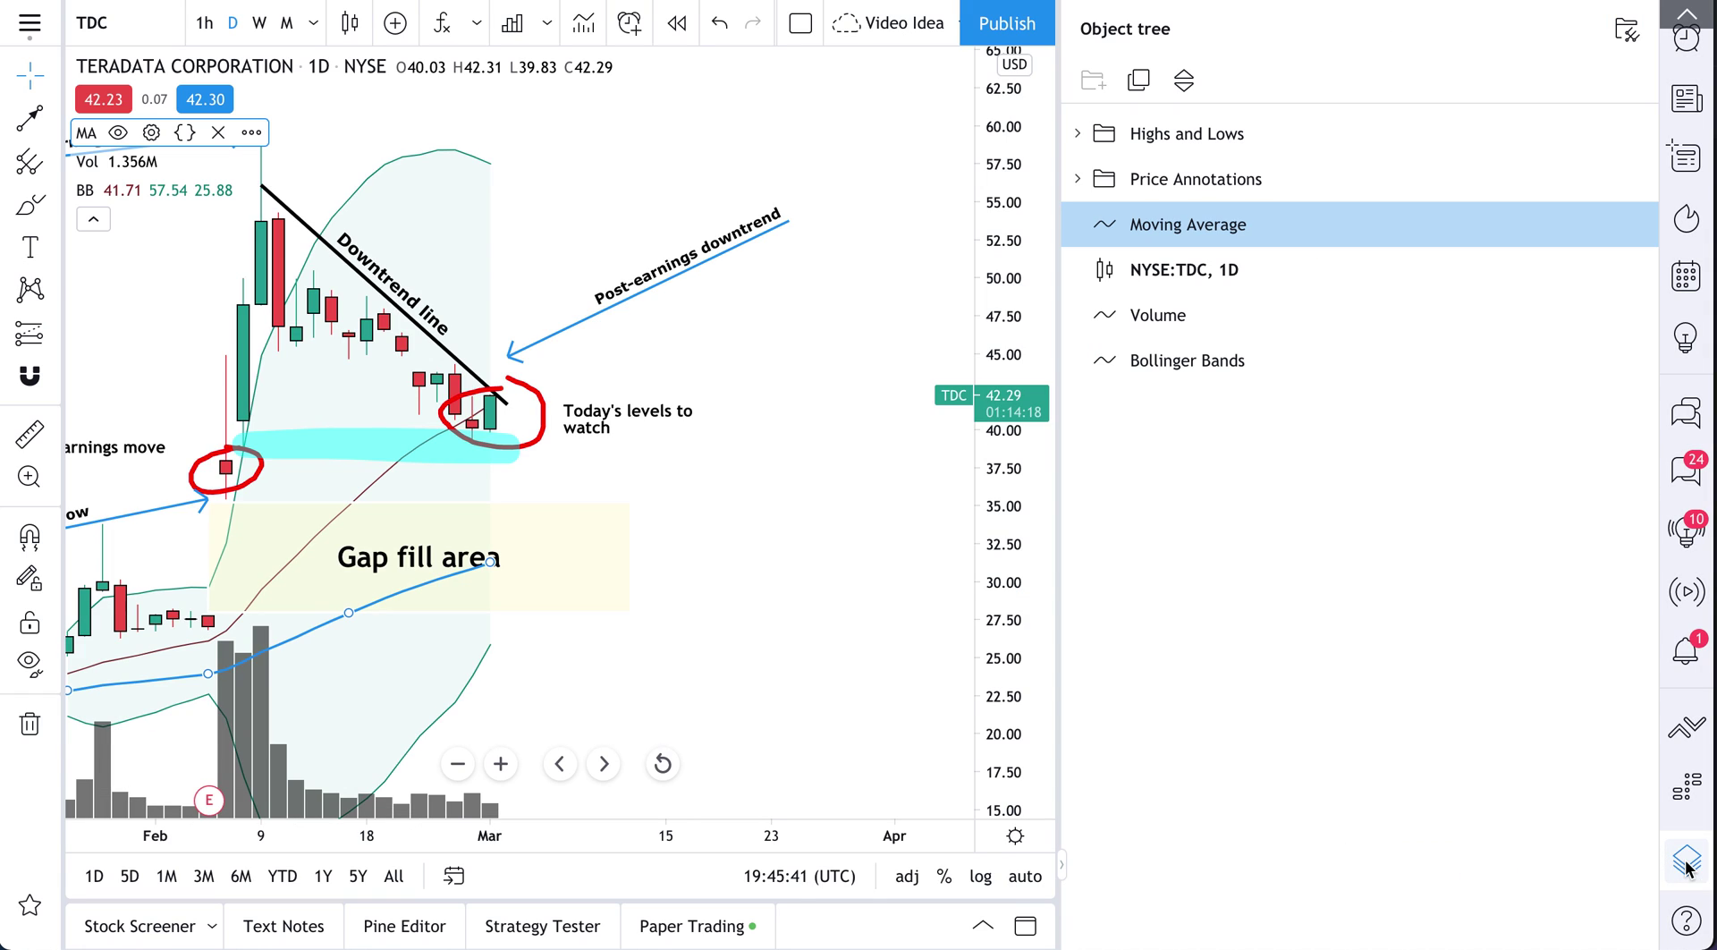
{"action": "left_click", "coordinate": [1078, 179]}
{"action": "left_click", "coordinate": [1079, 134]}
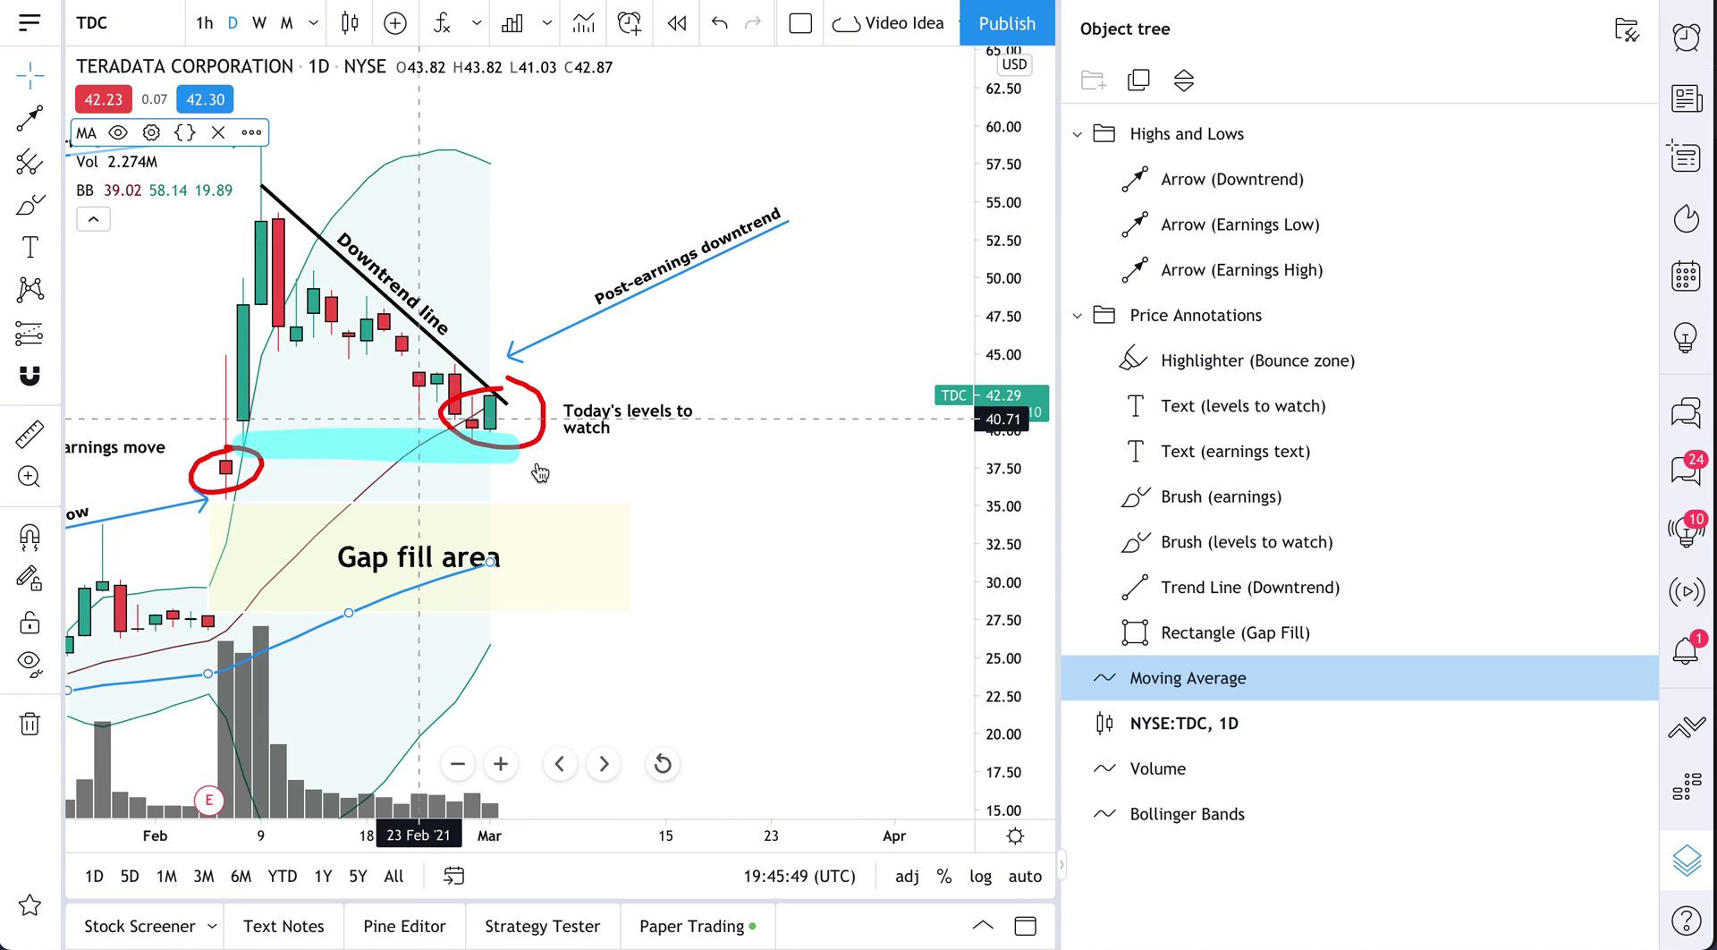
{"action": "scroll", "coordinate": [624, 519], "scroll_direction": "down", "scroll_amount": 2}
{"action": "scroll", "coordinate": [625, 519], "scroll_direction": "down", "scroll_amount": 2}
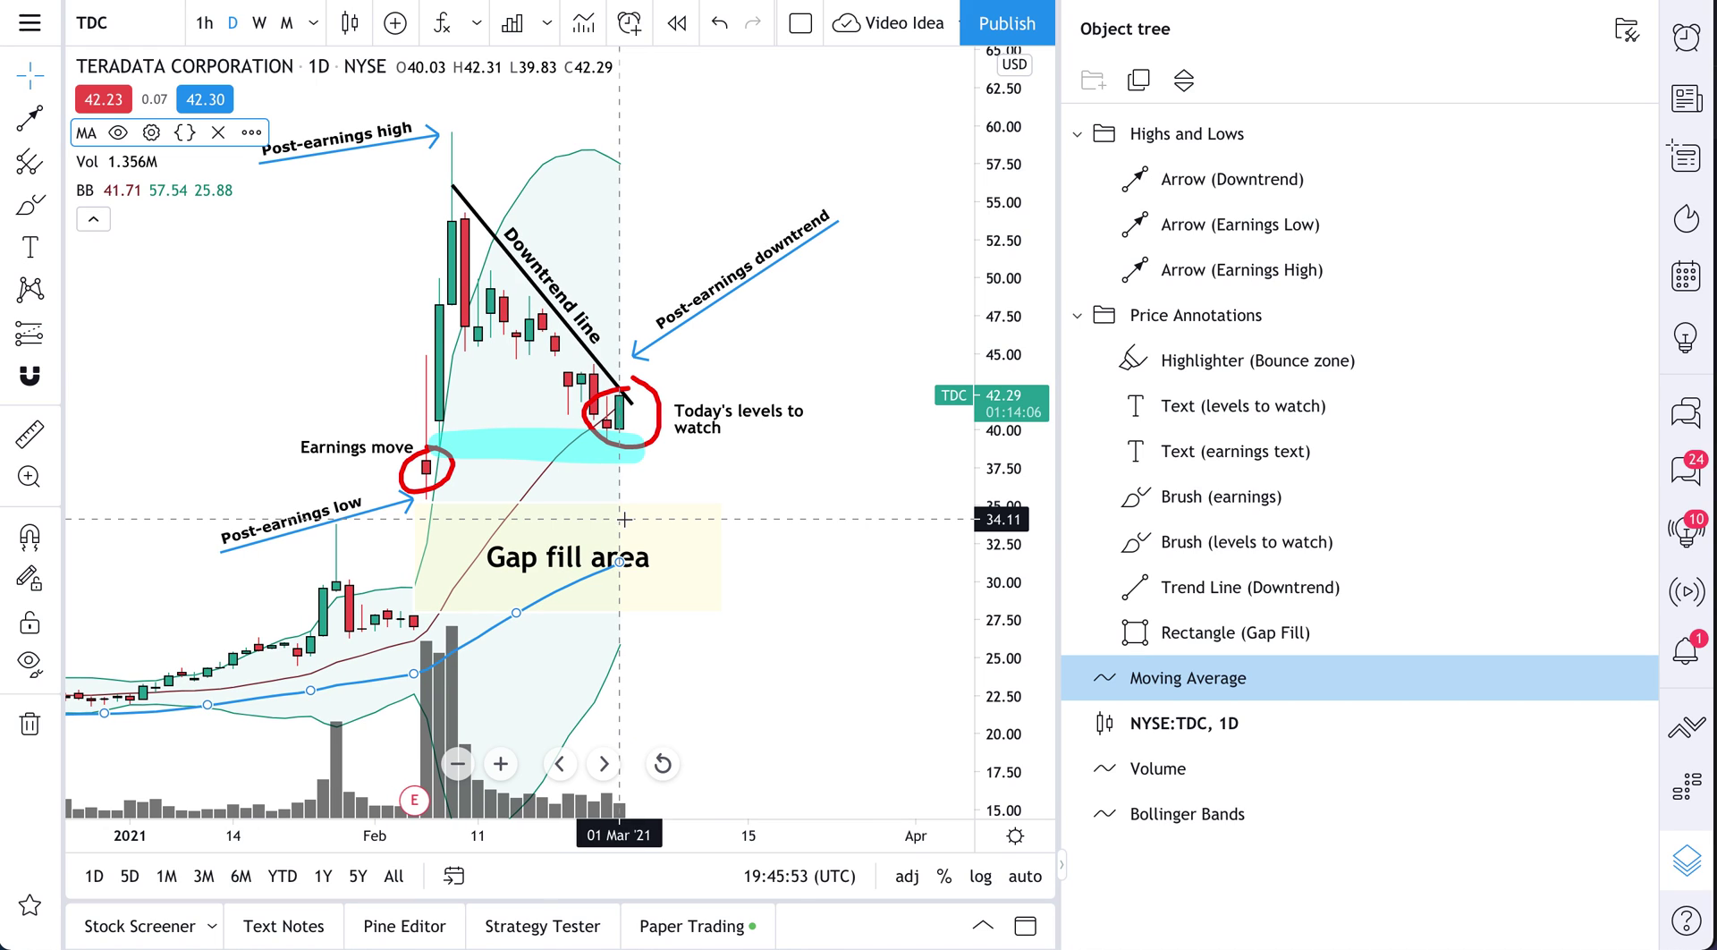
Draw a red freehand N stroke and a three-point pitchfork channel on the chart
{"action": "left_click", "coordinate": [32, 208]}
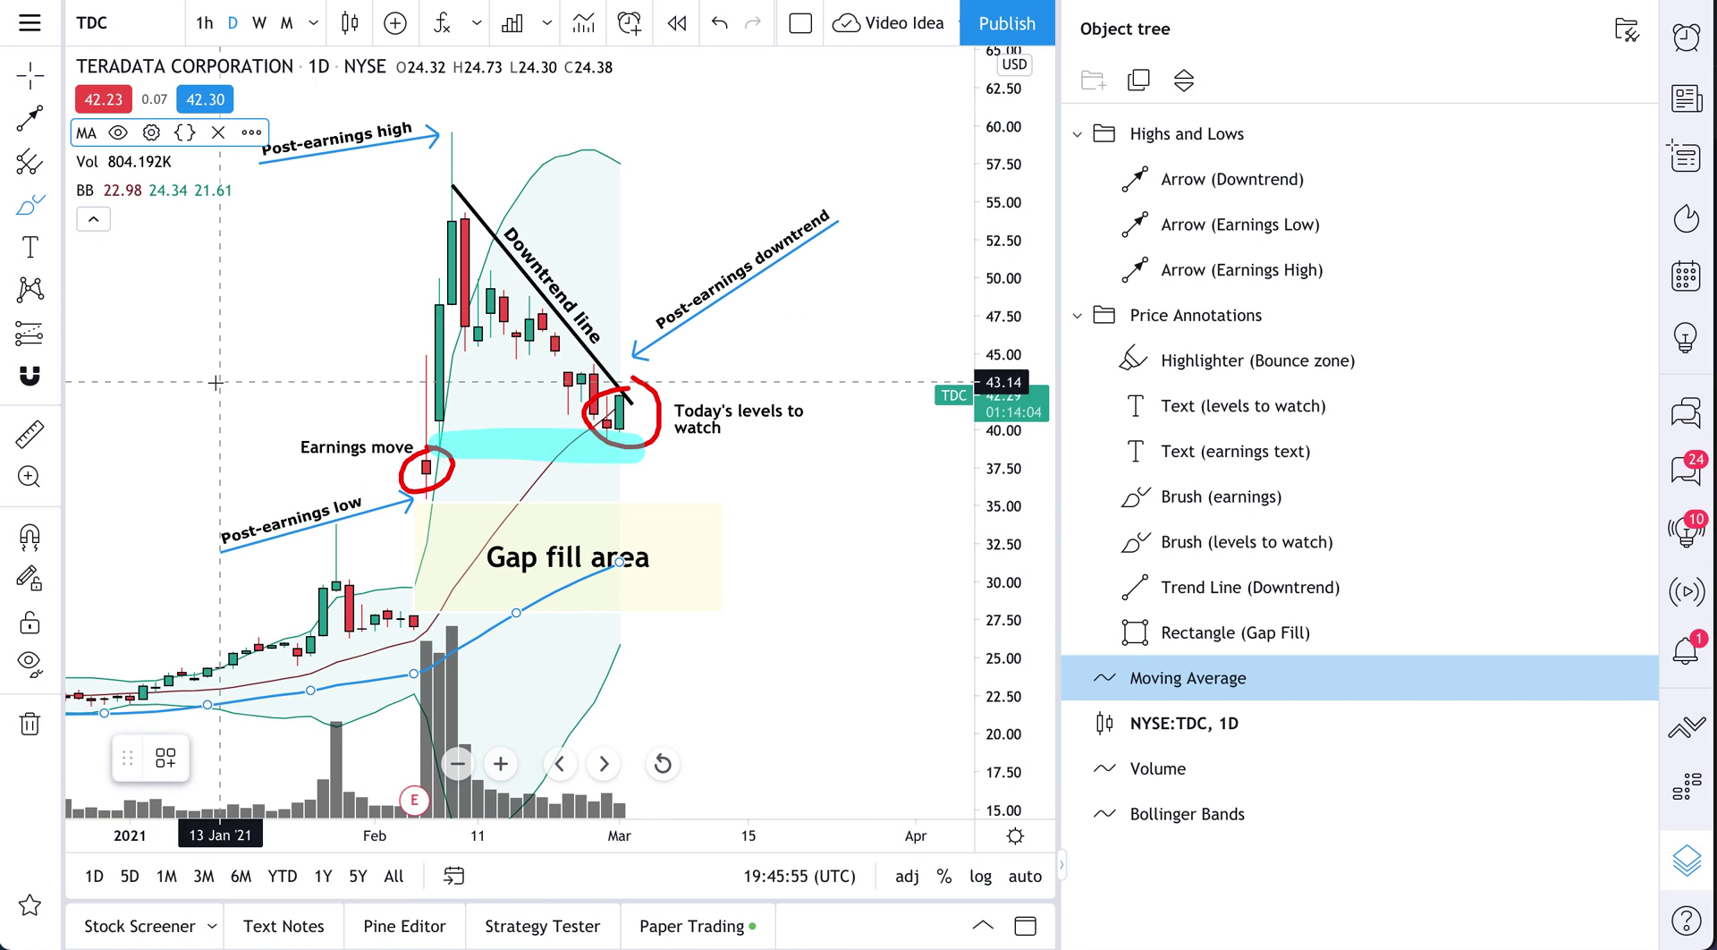
{"action": "mouse_move", "coordinate": [156, 422]}
{"action": "left_mouse_down"}
{"action": "mouse_move", "coordinate": [157, 394]}
{"action": "mouse_move", "coordinate": [311, 232]}
{"action": "left_mouse_up"}
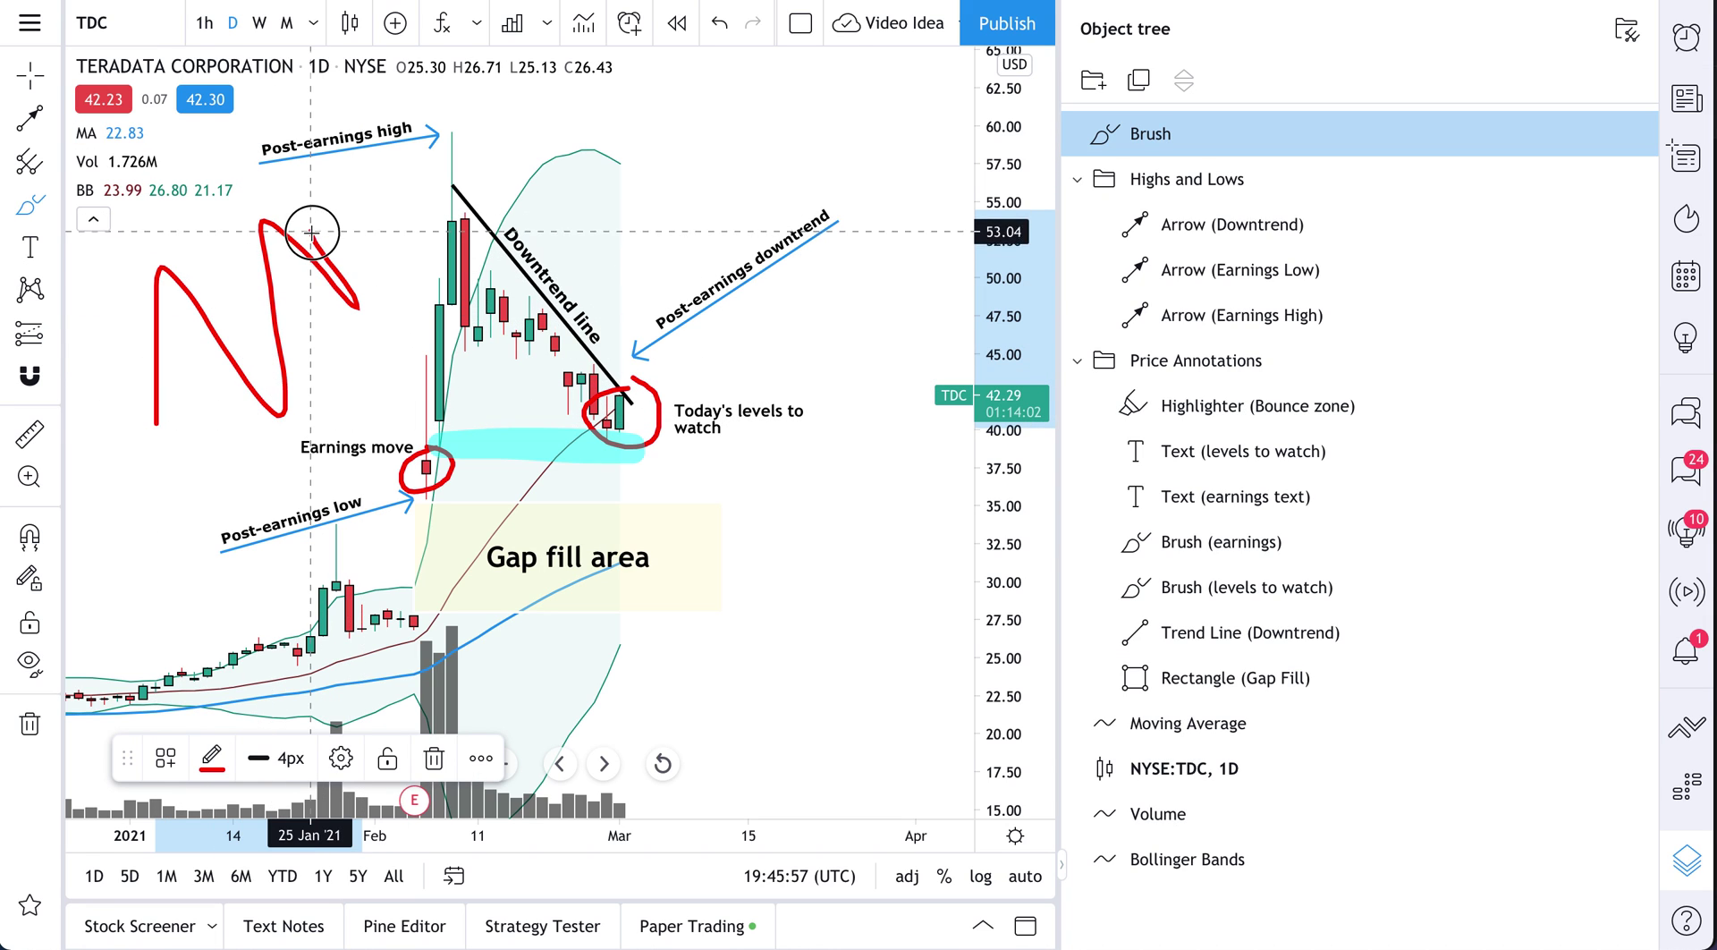
{"action": "left_click", "coordinate": [220, 607]}
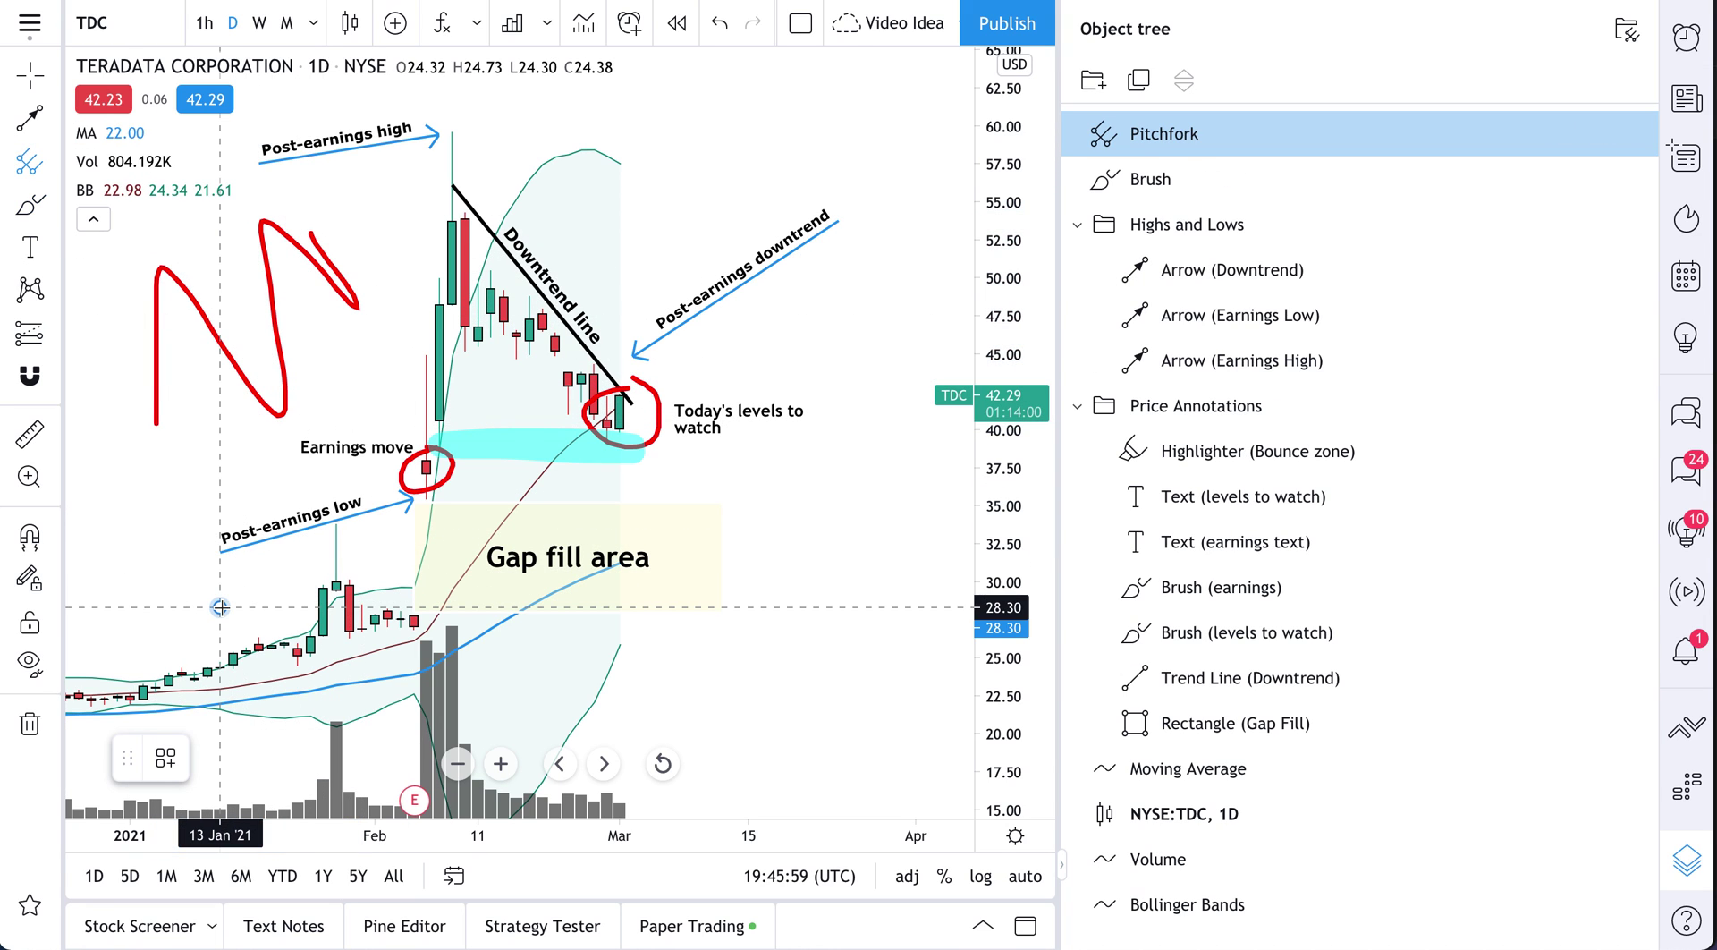
{"action": "left_click", "coordinate": [556, 339]}
{"action": "left_click", "coordinate": [759, 491]}
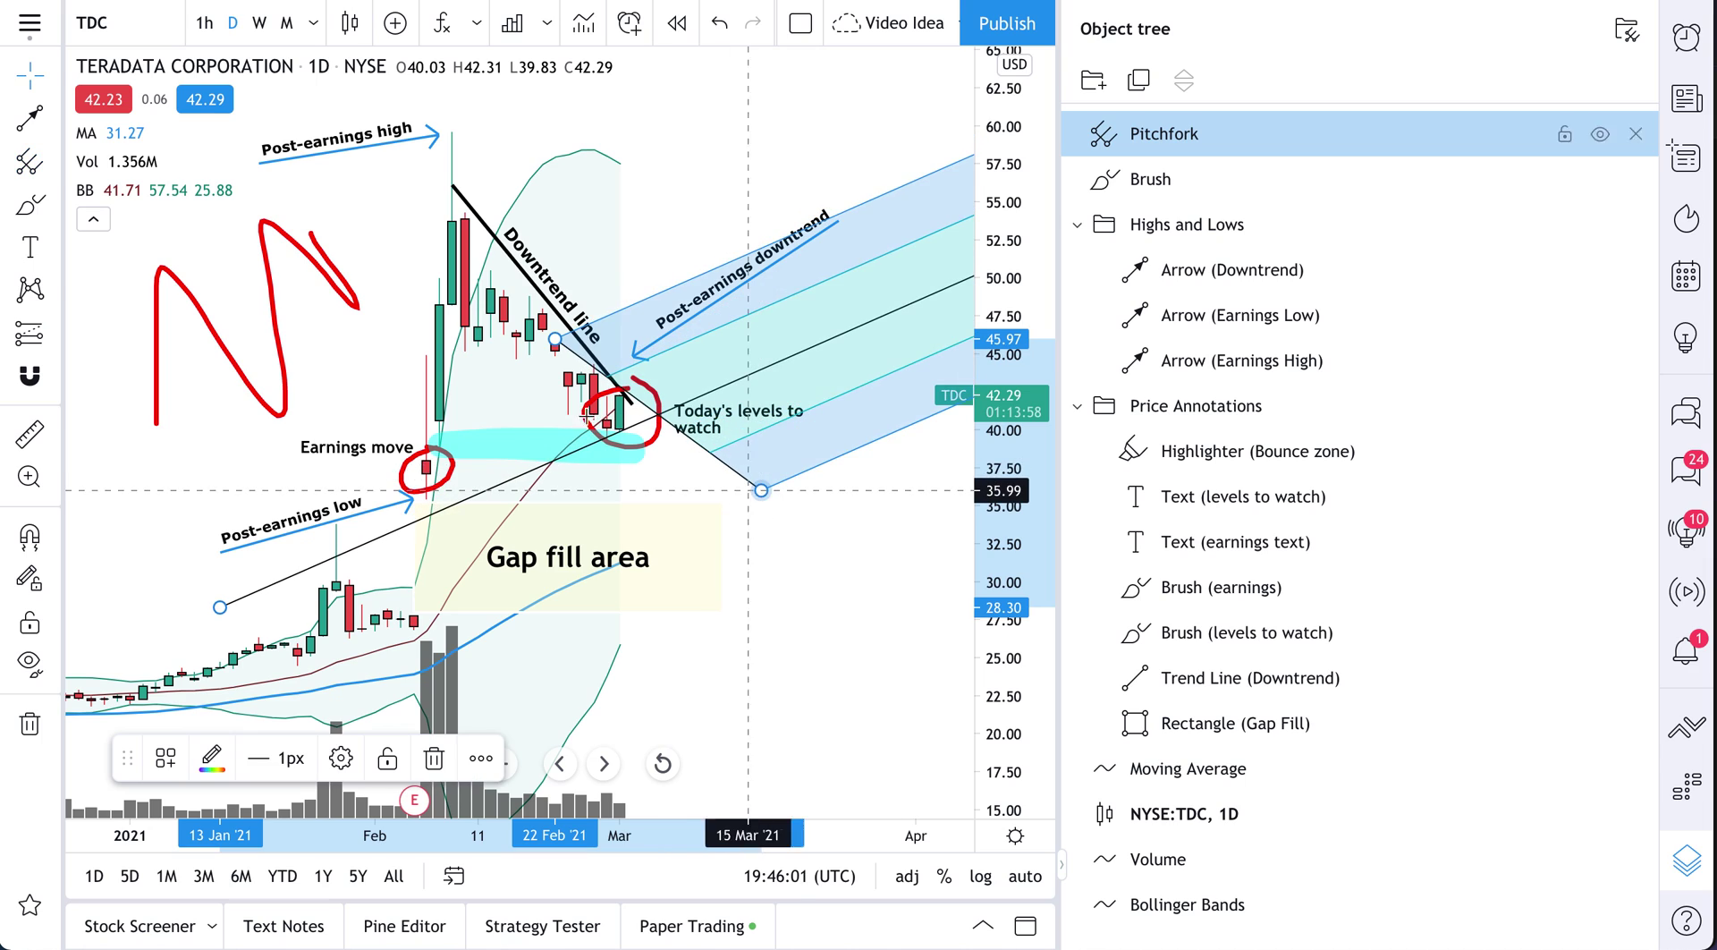
Draw a black six-vertex zigzag path below the gap fill area with the Path tool
{"action": "left_click", "coordinate": [34, 256]}
{"action": "left_click", "coordinate": [56, 207]}
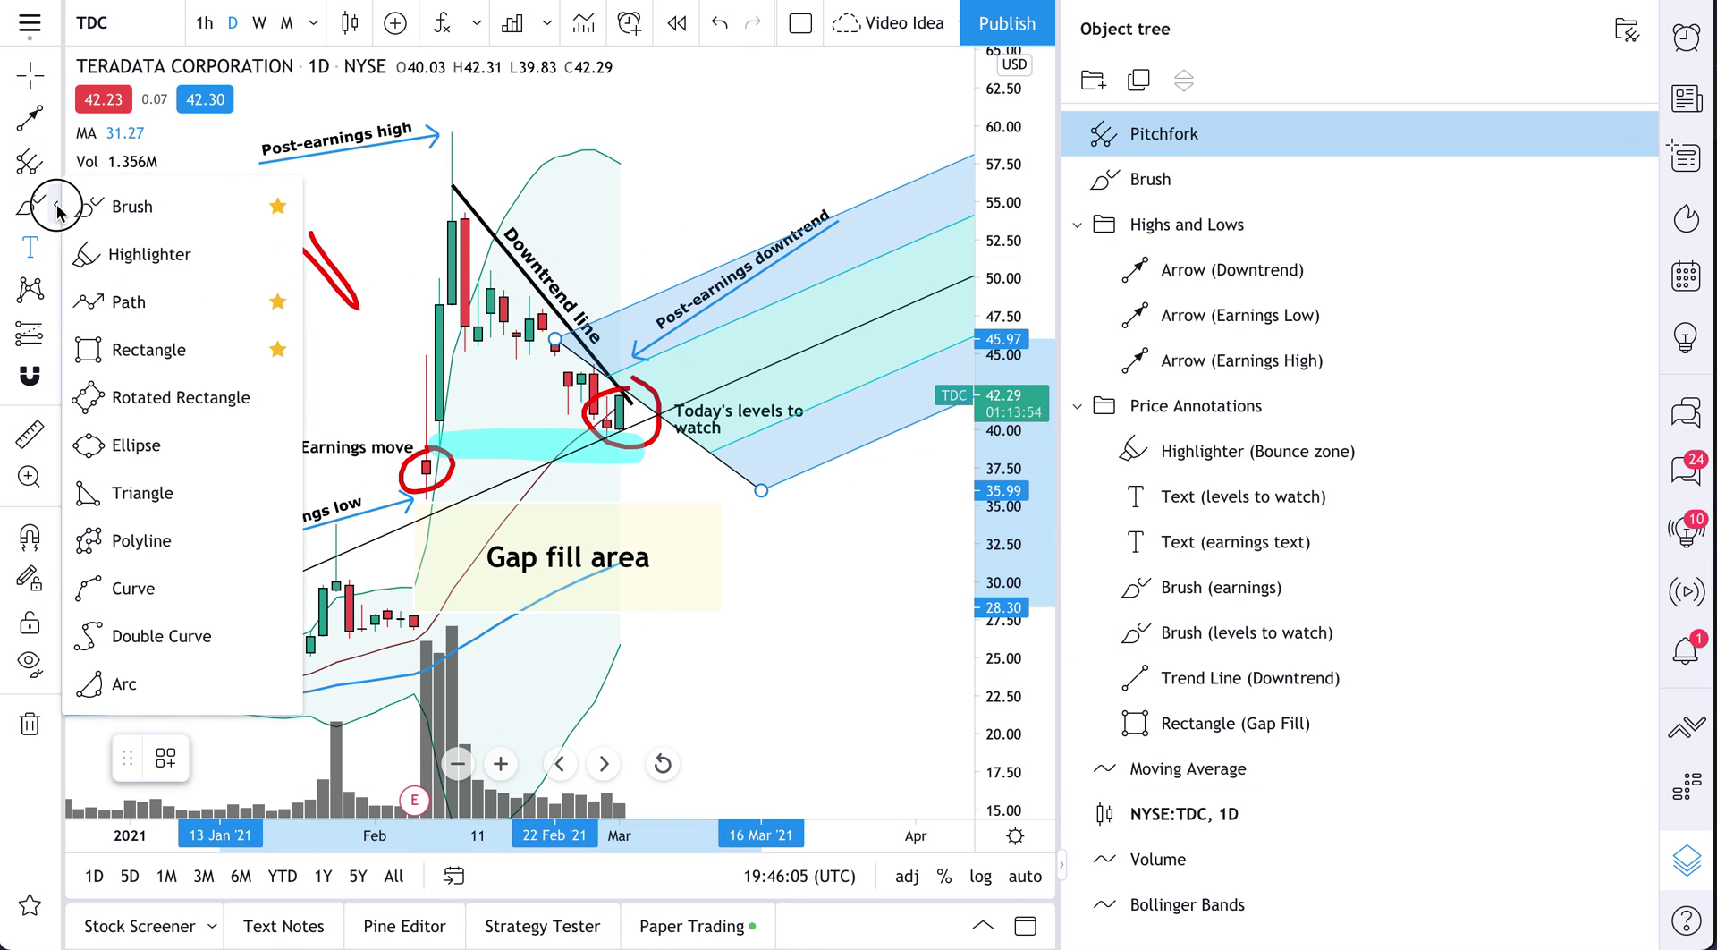
{"action": "left_click", "coordinate": [56, 208]}
{"action": "left_click", "coordinate": [56, 208]}
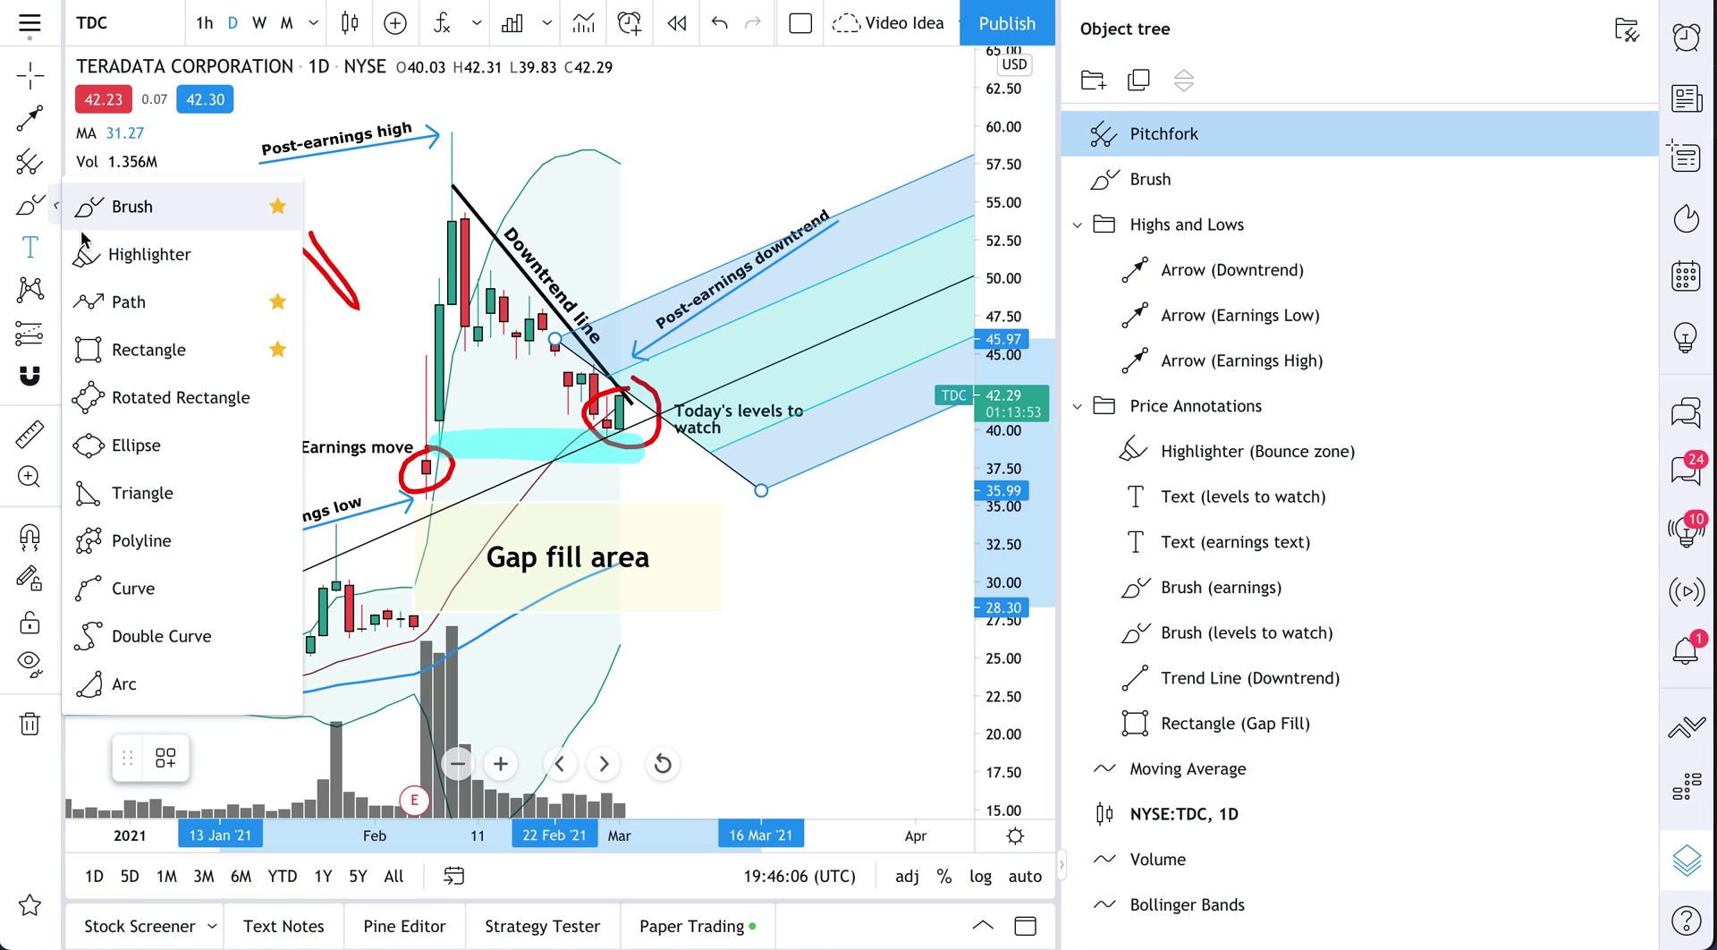
{"action": "left_click", "coordinate": [125, 300]}
{"action": "left_click", "coordinate": [658, 708]}
{"action": "left_click", "coordinate": [710, 582]}
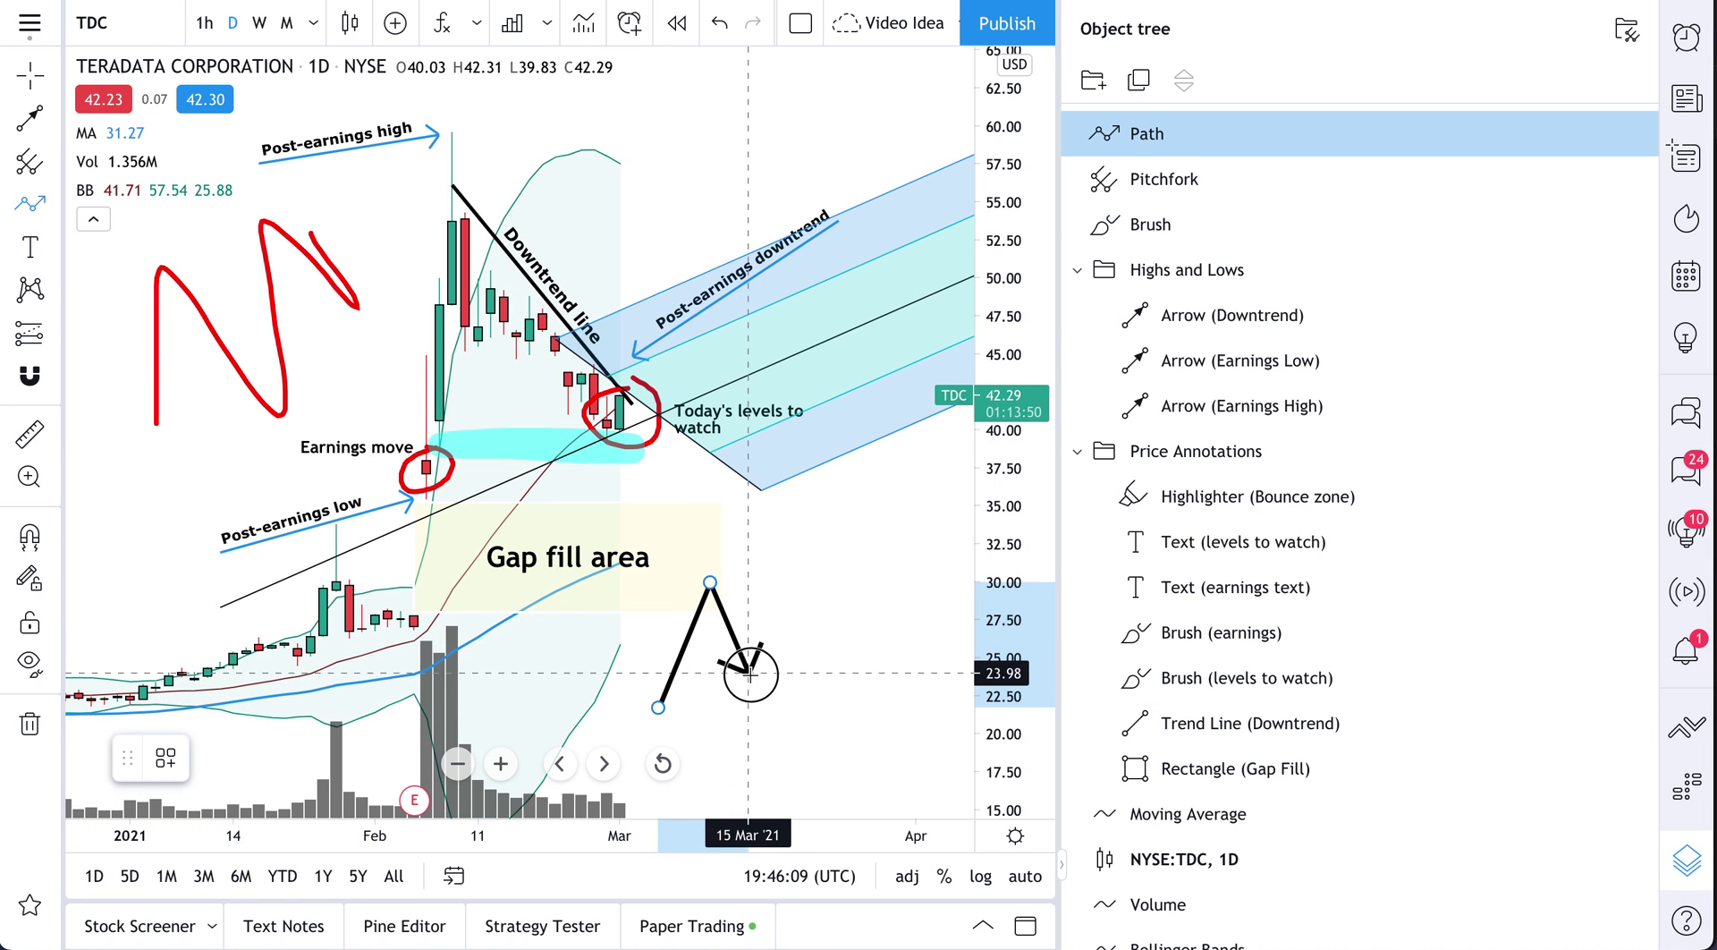
{"action": "left_click", "coordinate": [747, 674]}
{"action": "left_click", "coordinate": [786, 562]}
{"action": "left_click", "coordinate": [825, 607]}
{"action": "left_click", "coordinate": [851, 511]}
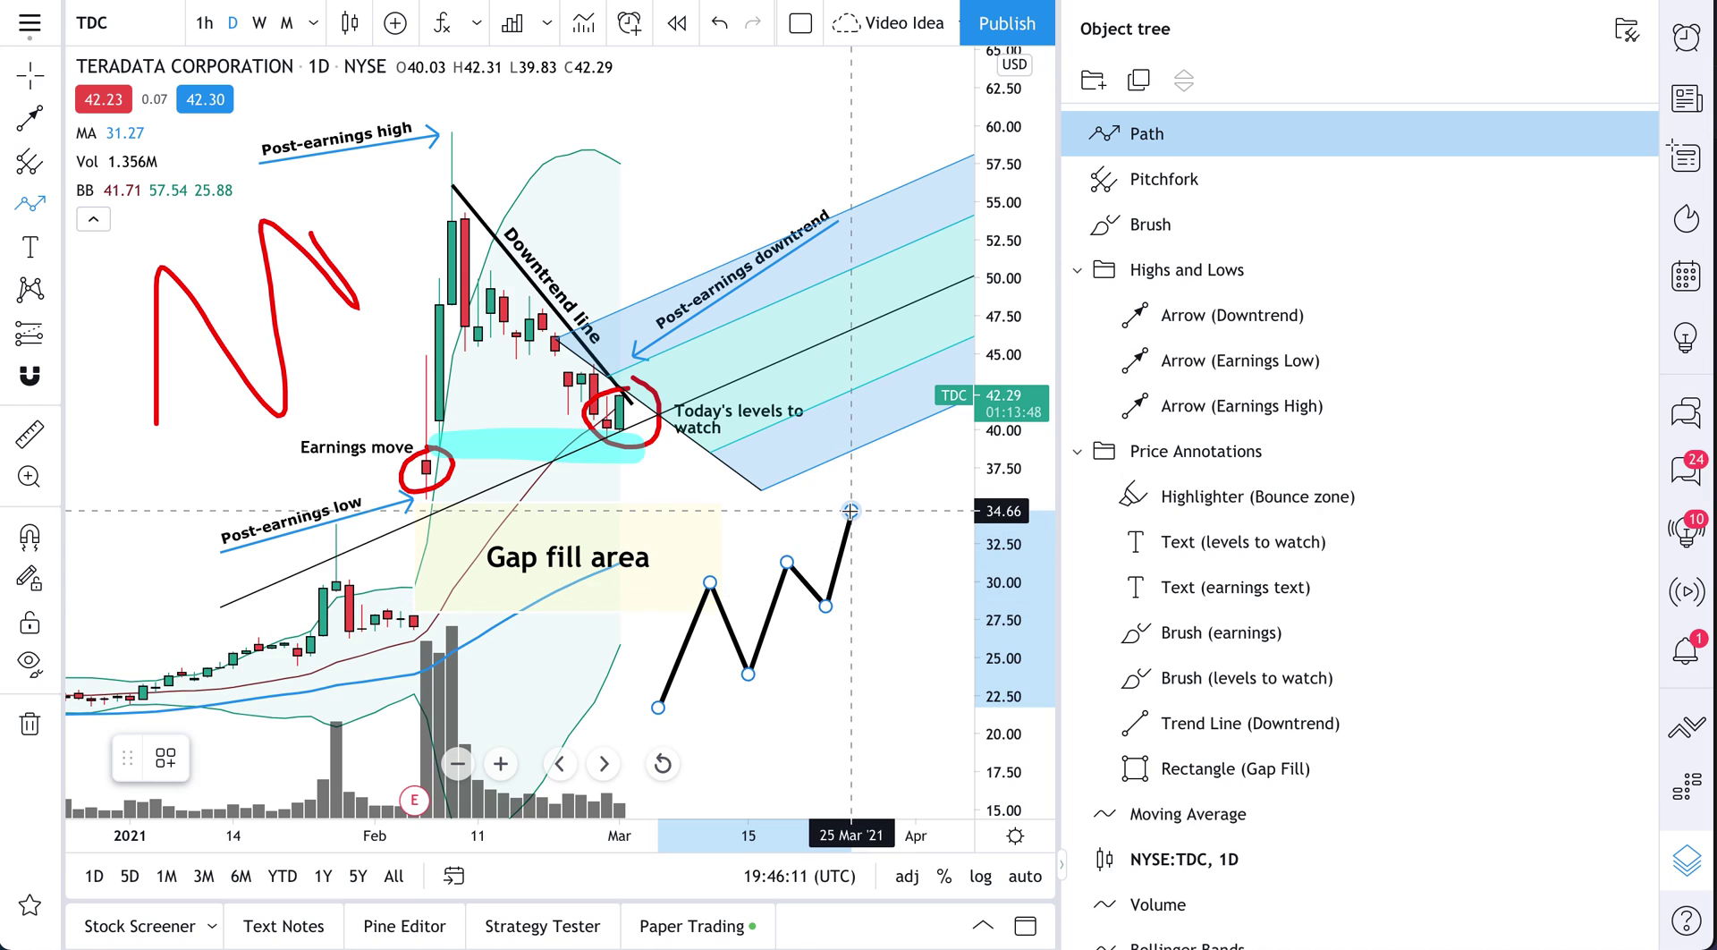
{"action": "key", "text": "Escape"}
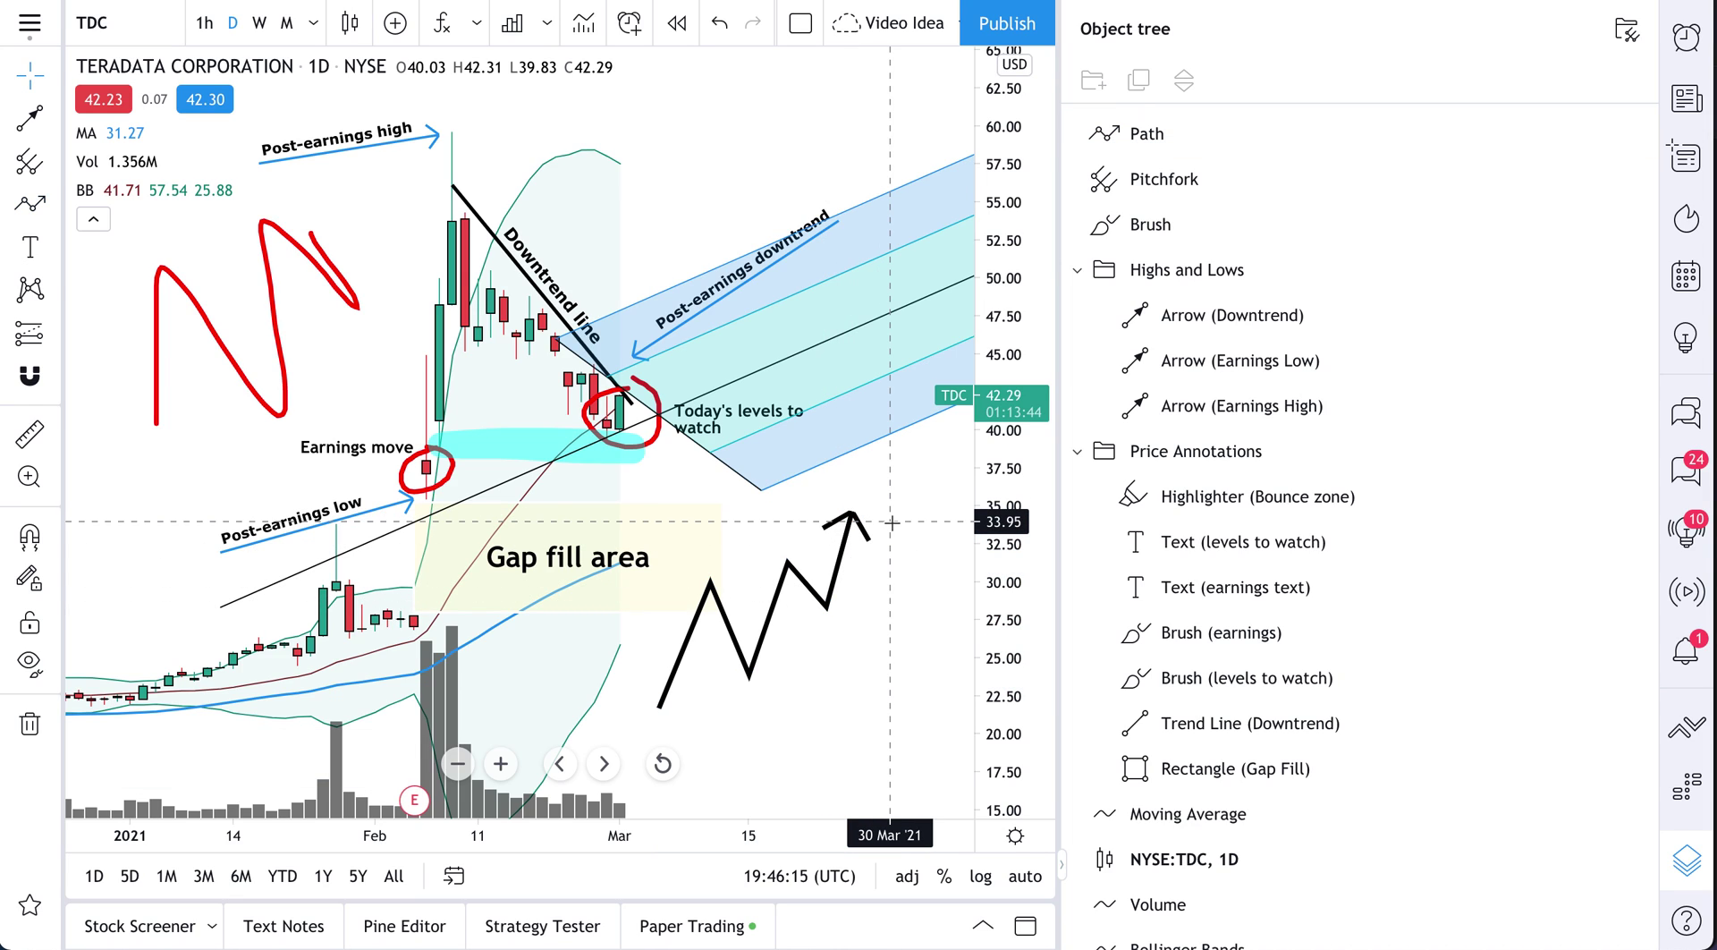
Hide the Path, Pitchfork and red Brush drawings in the object tree
{"action": "left_click", "coordinate": [1686, 860]}
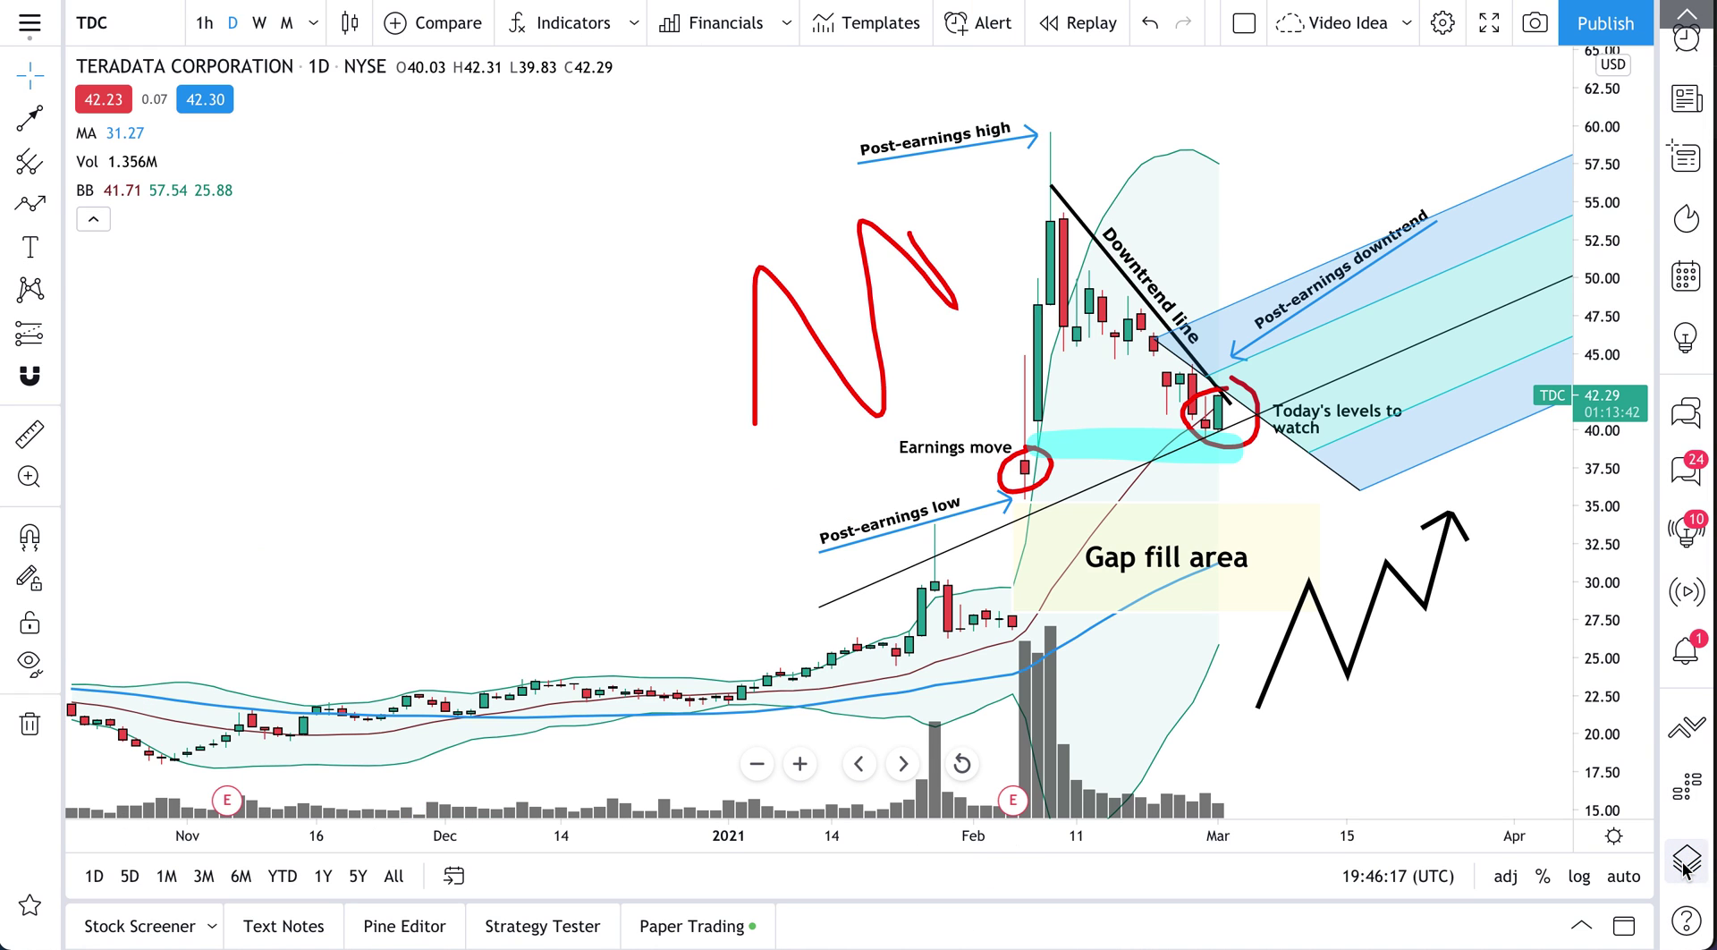
{"action": "left_click", "coordinate": [1686, 861]}
{"action": "left_click", "coordinate": [1330, 136]}
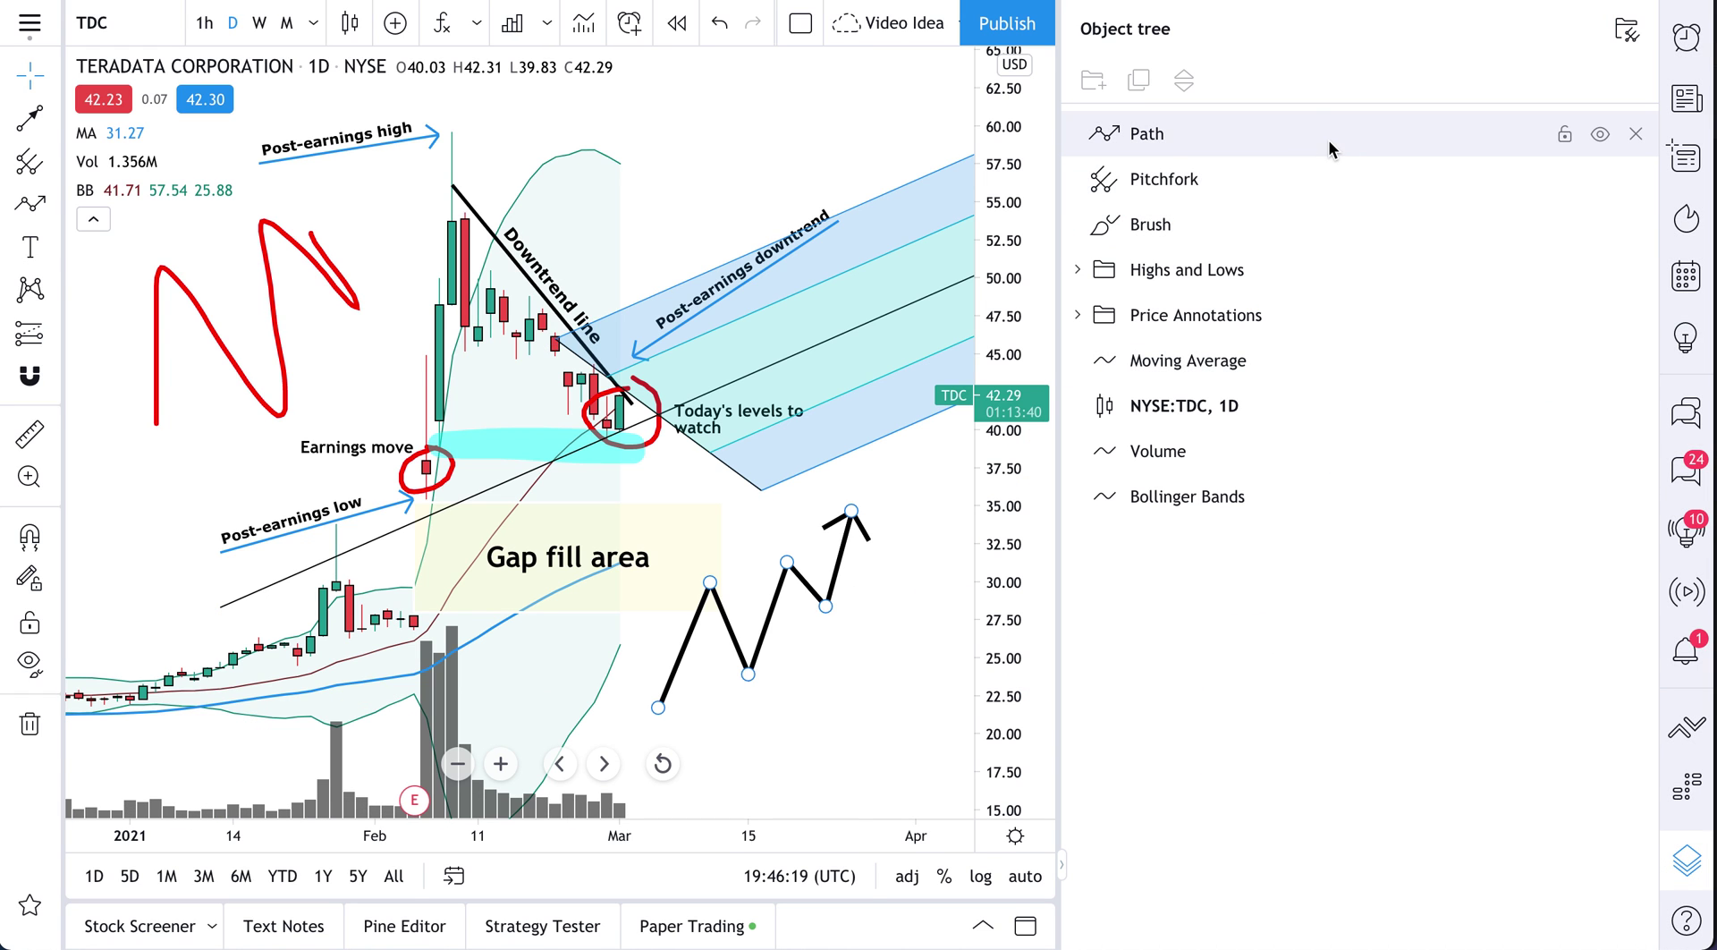
{"action": "left_click", "coordinate": [1600, 134]}
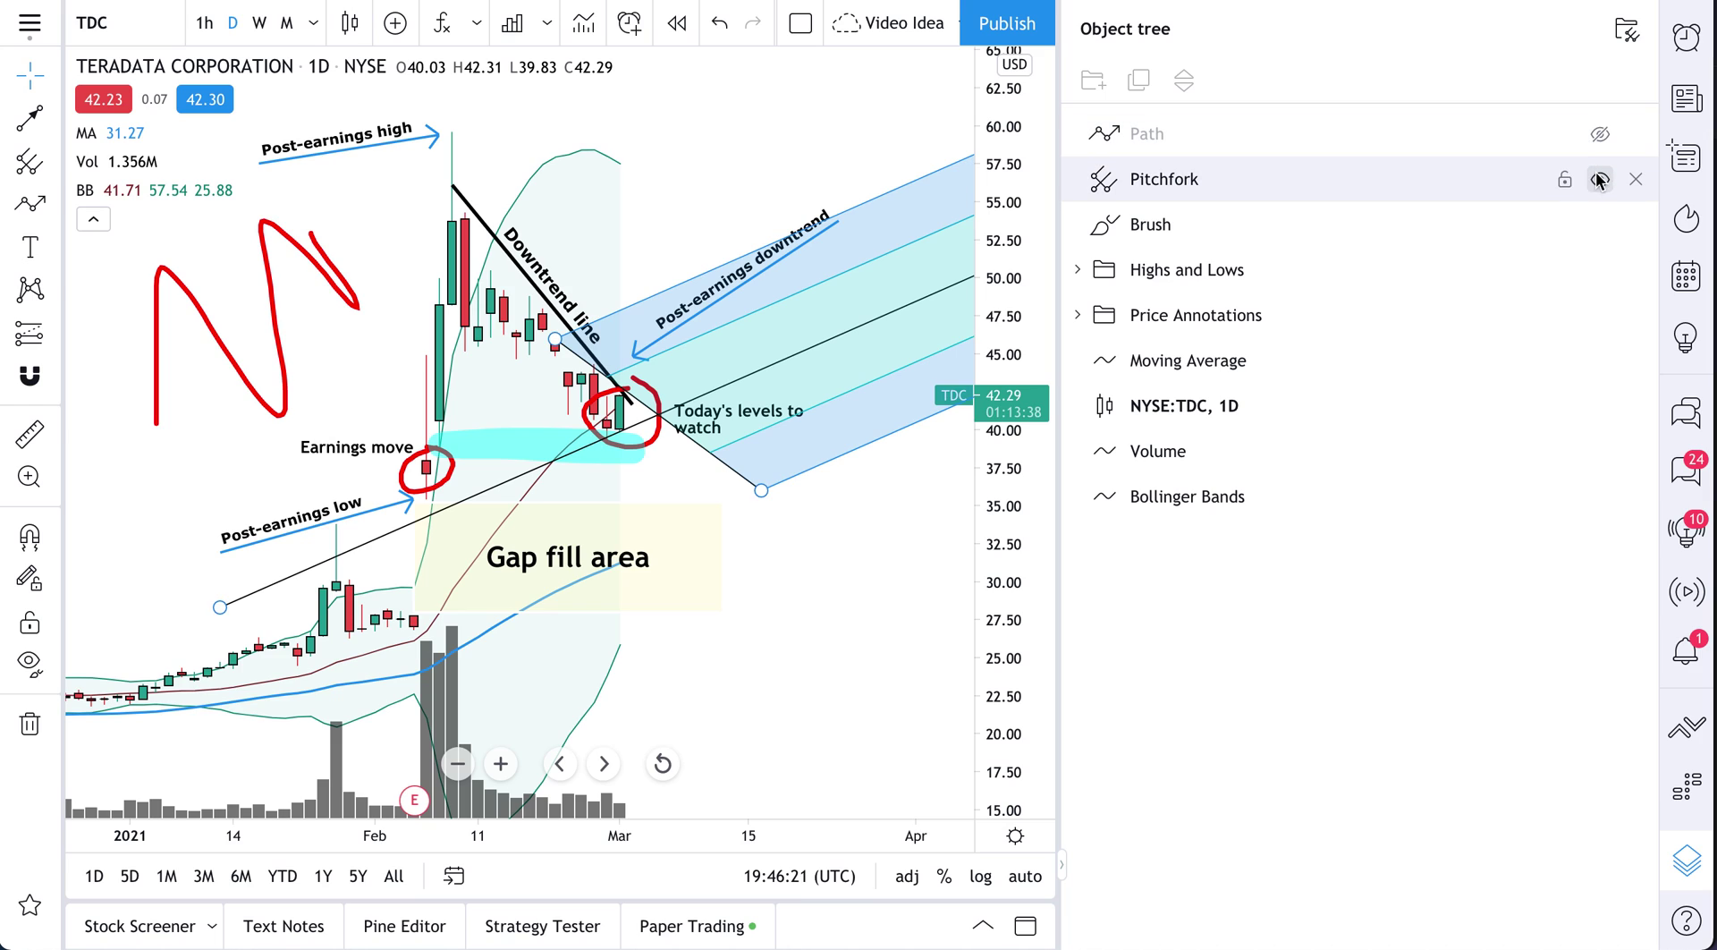
{"action": "left_click", "coordinate": [1600, 180]}
{"action": "left_click", "coordinate": [1600, 224]}
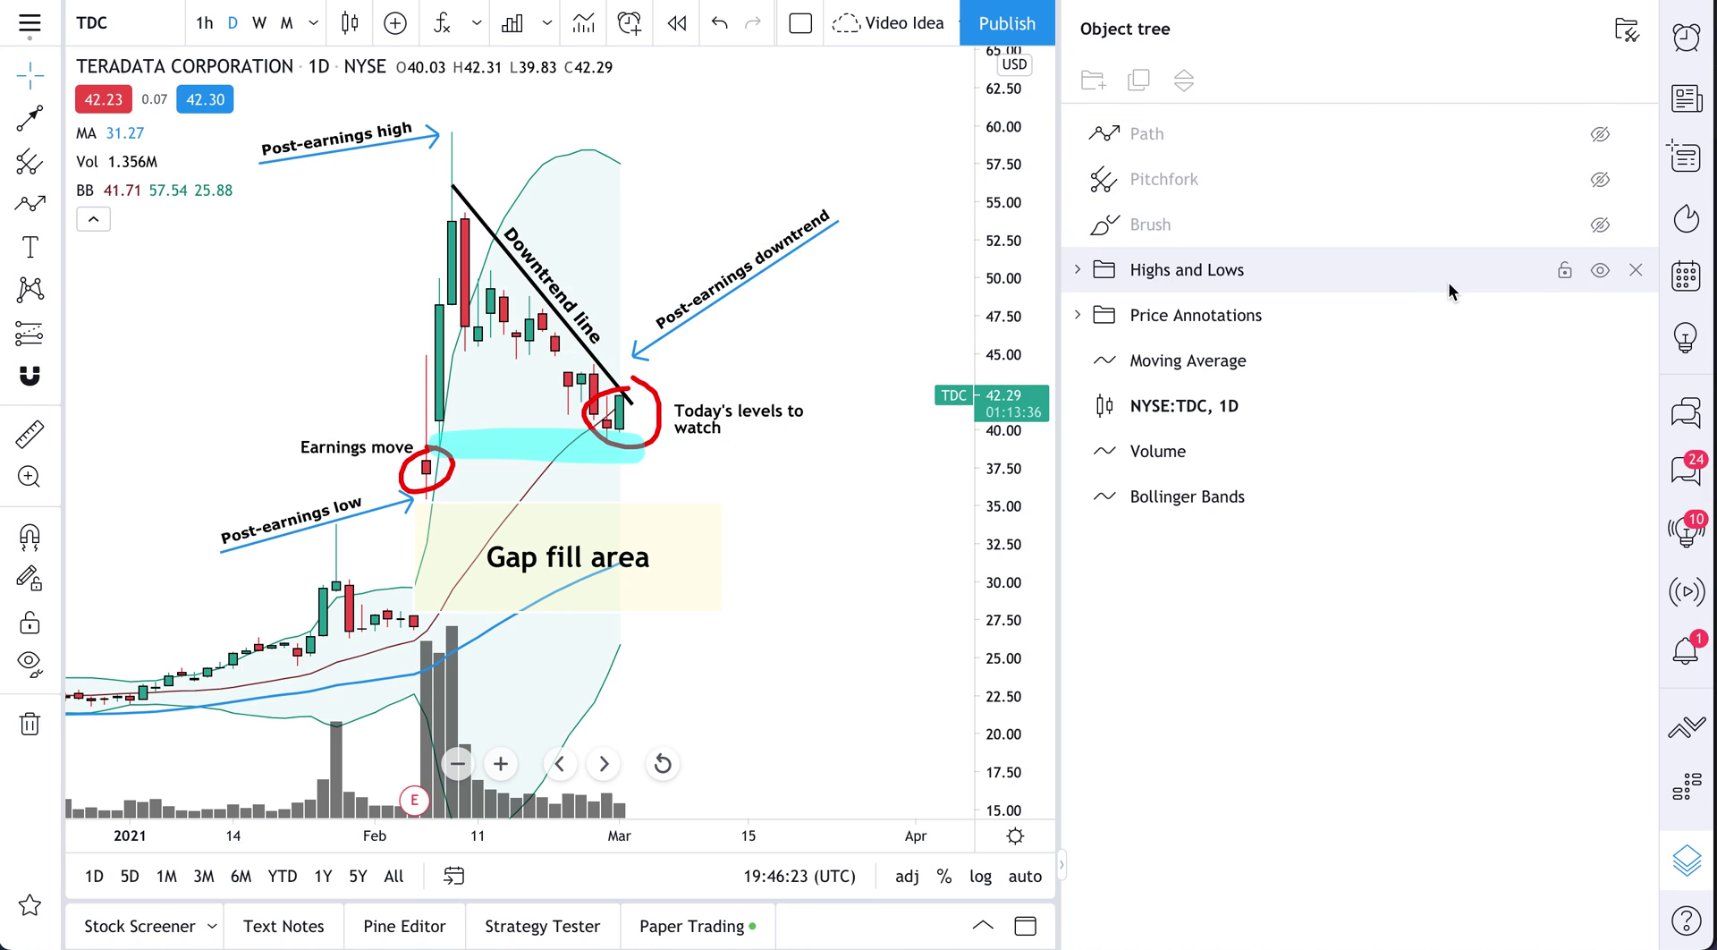
Hide the whole Price Annotations folder and the Moving Average, then close the tree
{"action": "left_click", "coordinate": [1077, 315]}
{"action": "left_click", "coordinate": [1600, 315]}
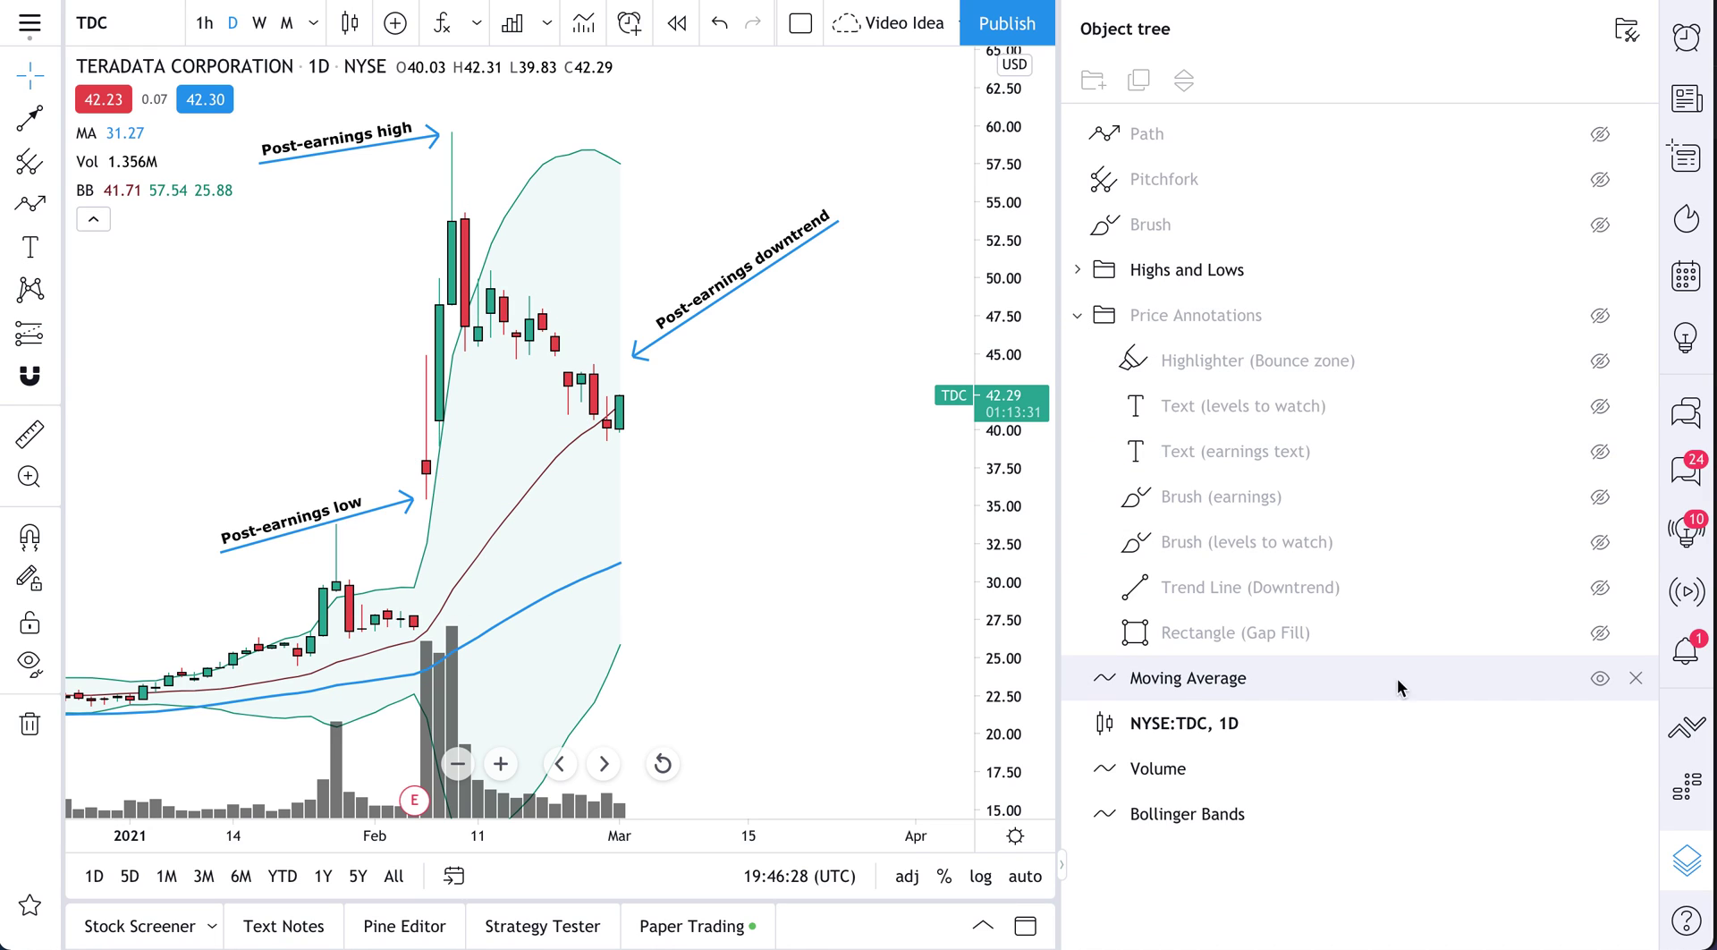
{"action": "left_click", "coordinate": [1599, 678]}
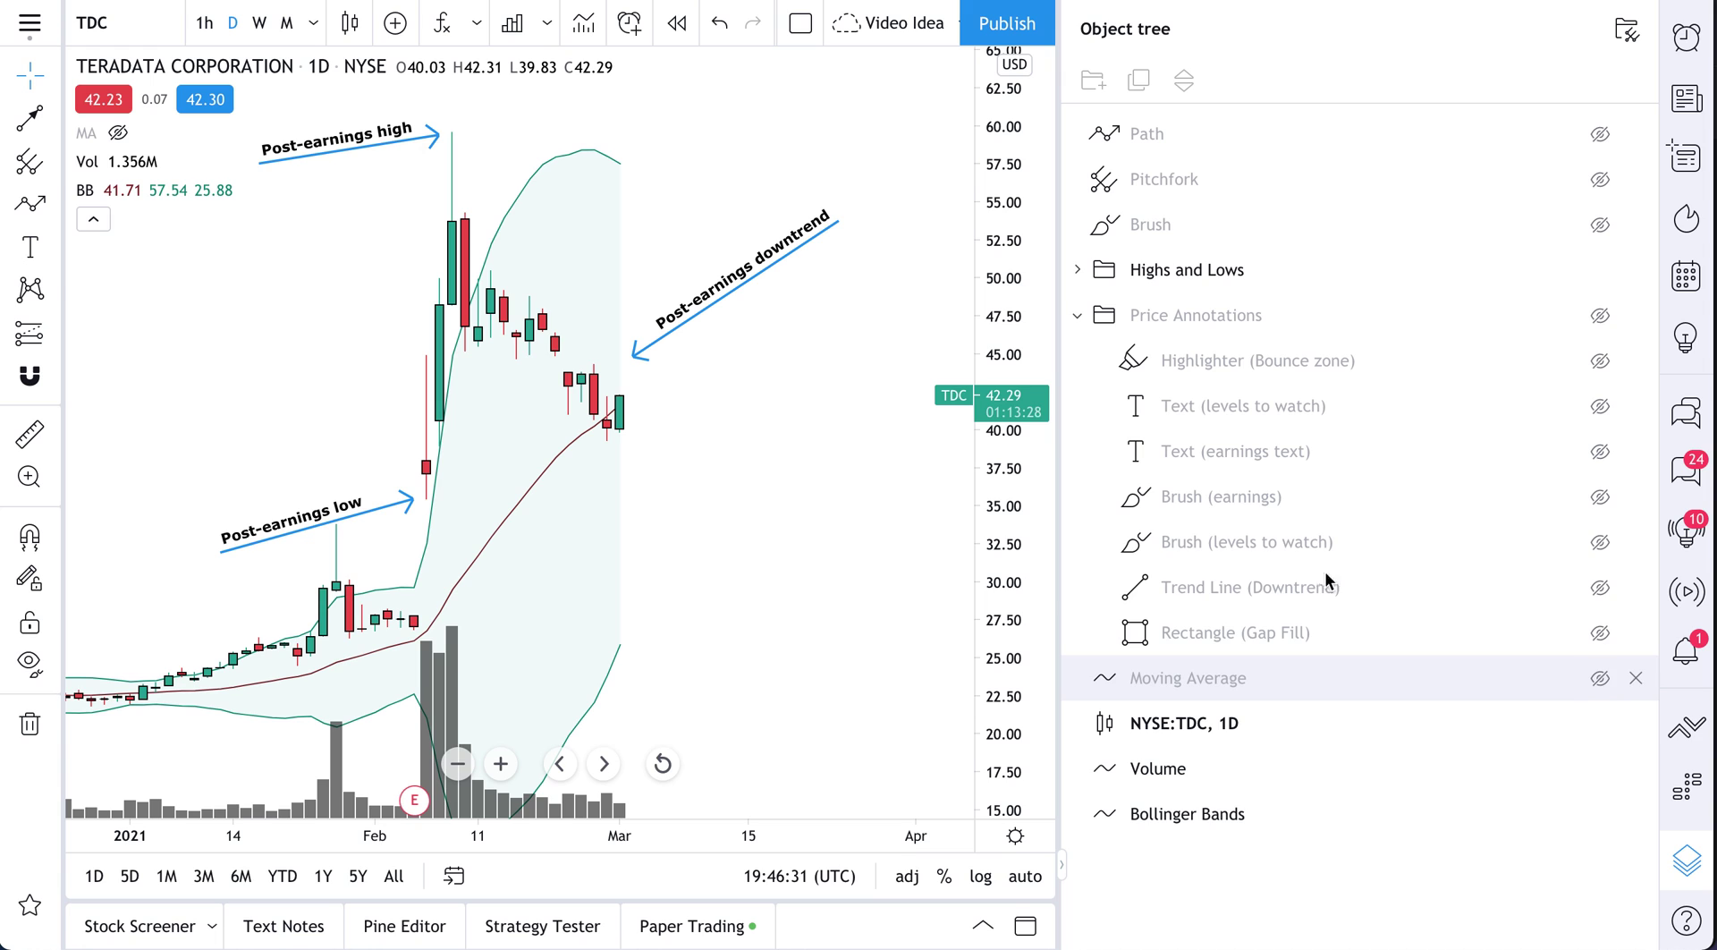
{"action": "left_click", "coordinate": [1684, 870]}
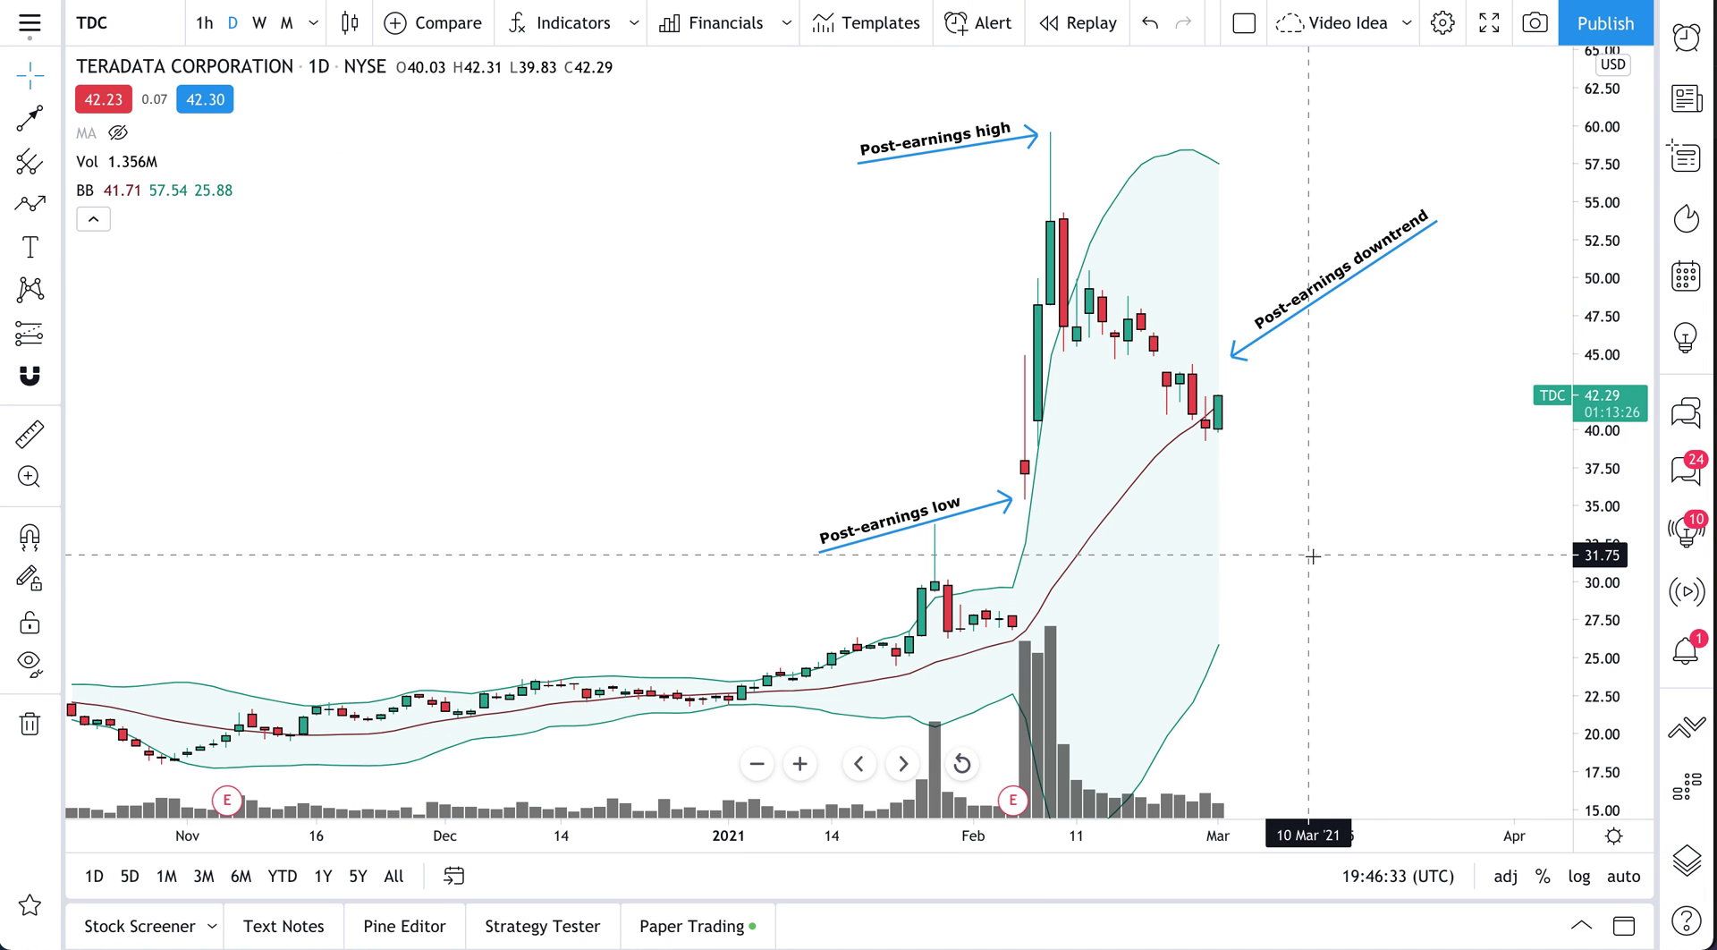
Zoom in, inspect the three Post-earnings arrows, and reopen the Object Tree
{"action": "scroll", "coordinate": [1311, 555], "scroll_direction": "up", "scroll_amount": 5}
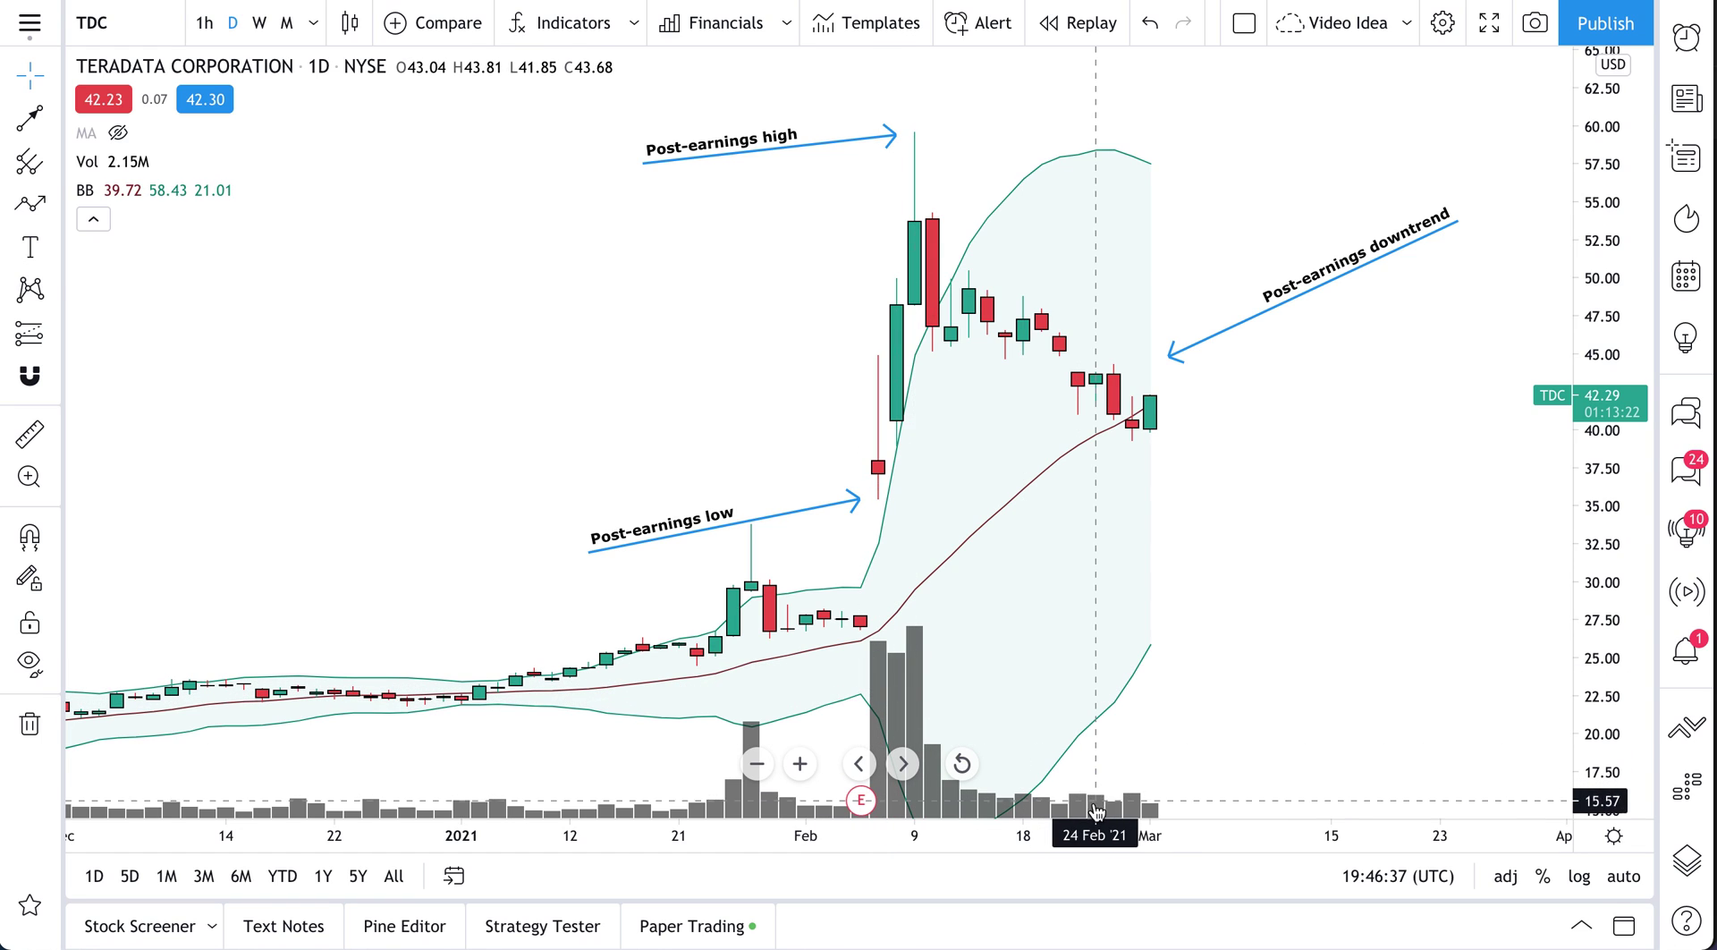
{"action": "left_click", "coordinate": [1330, 282]}
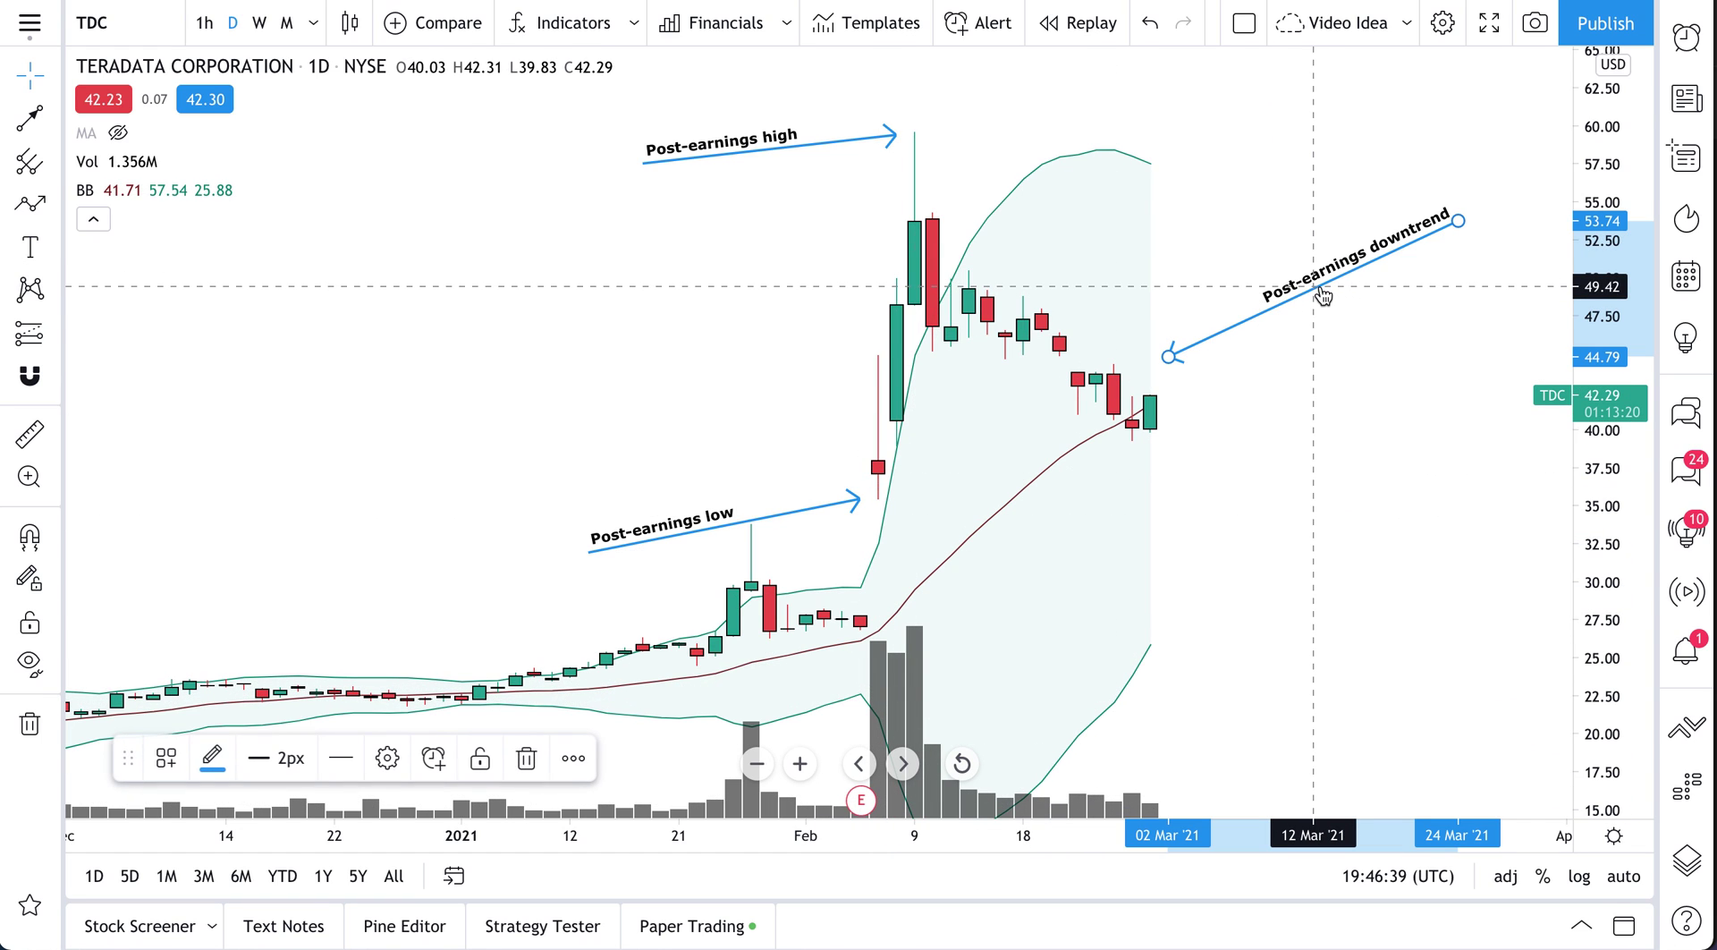
{"action": "left_click", "coordinate": [770, 149]}
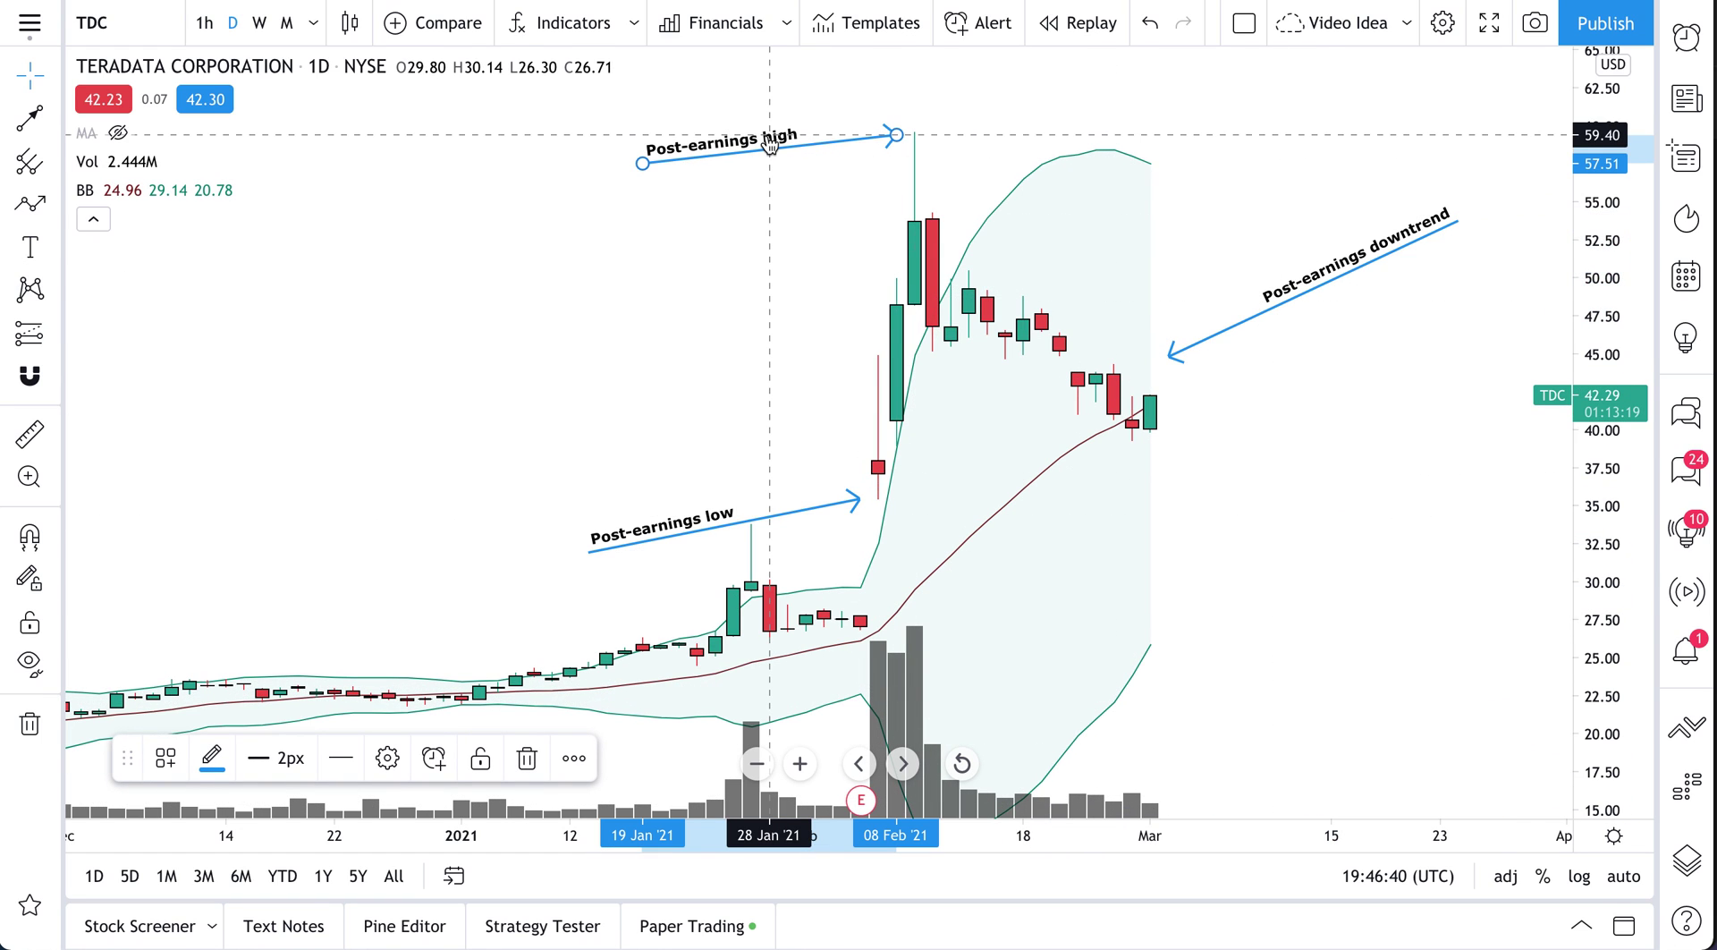
{"action": "left_click", "coordinate": [770, 515]}
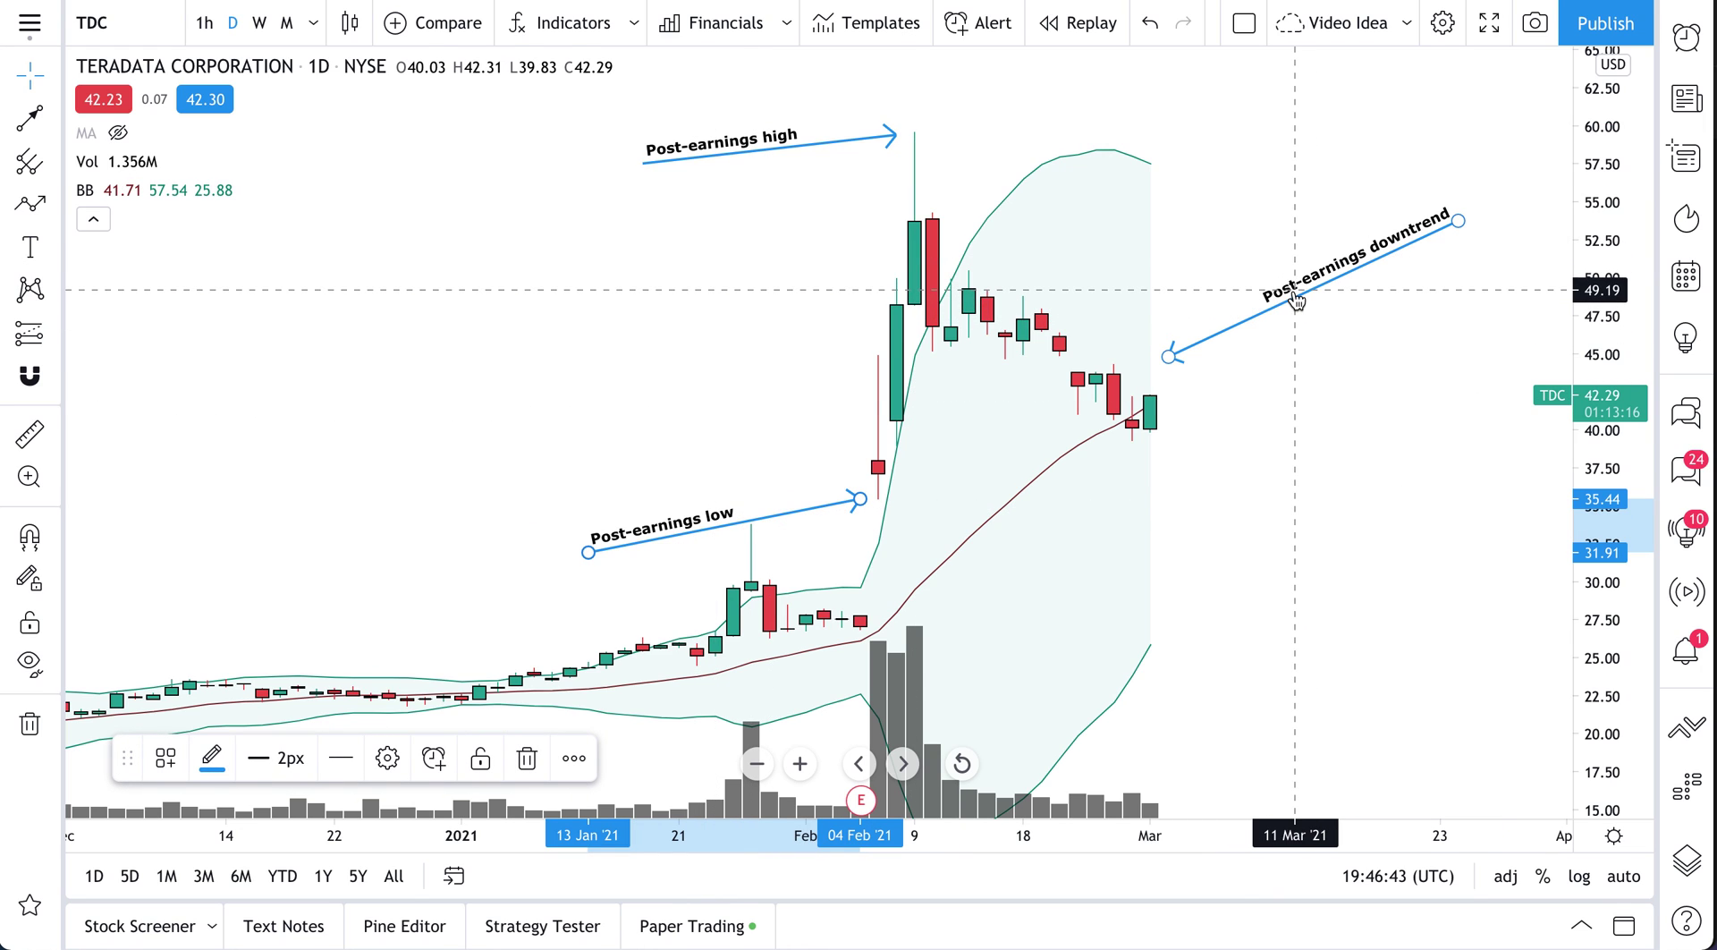
{"action": "left_click", "coordinate": [1685, 861]}
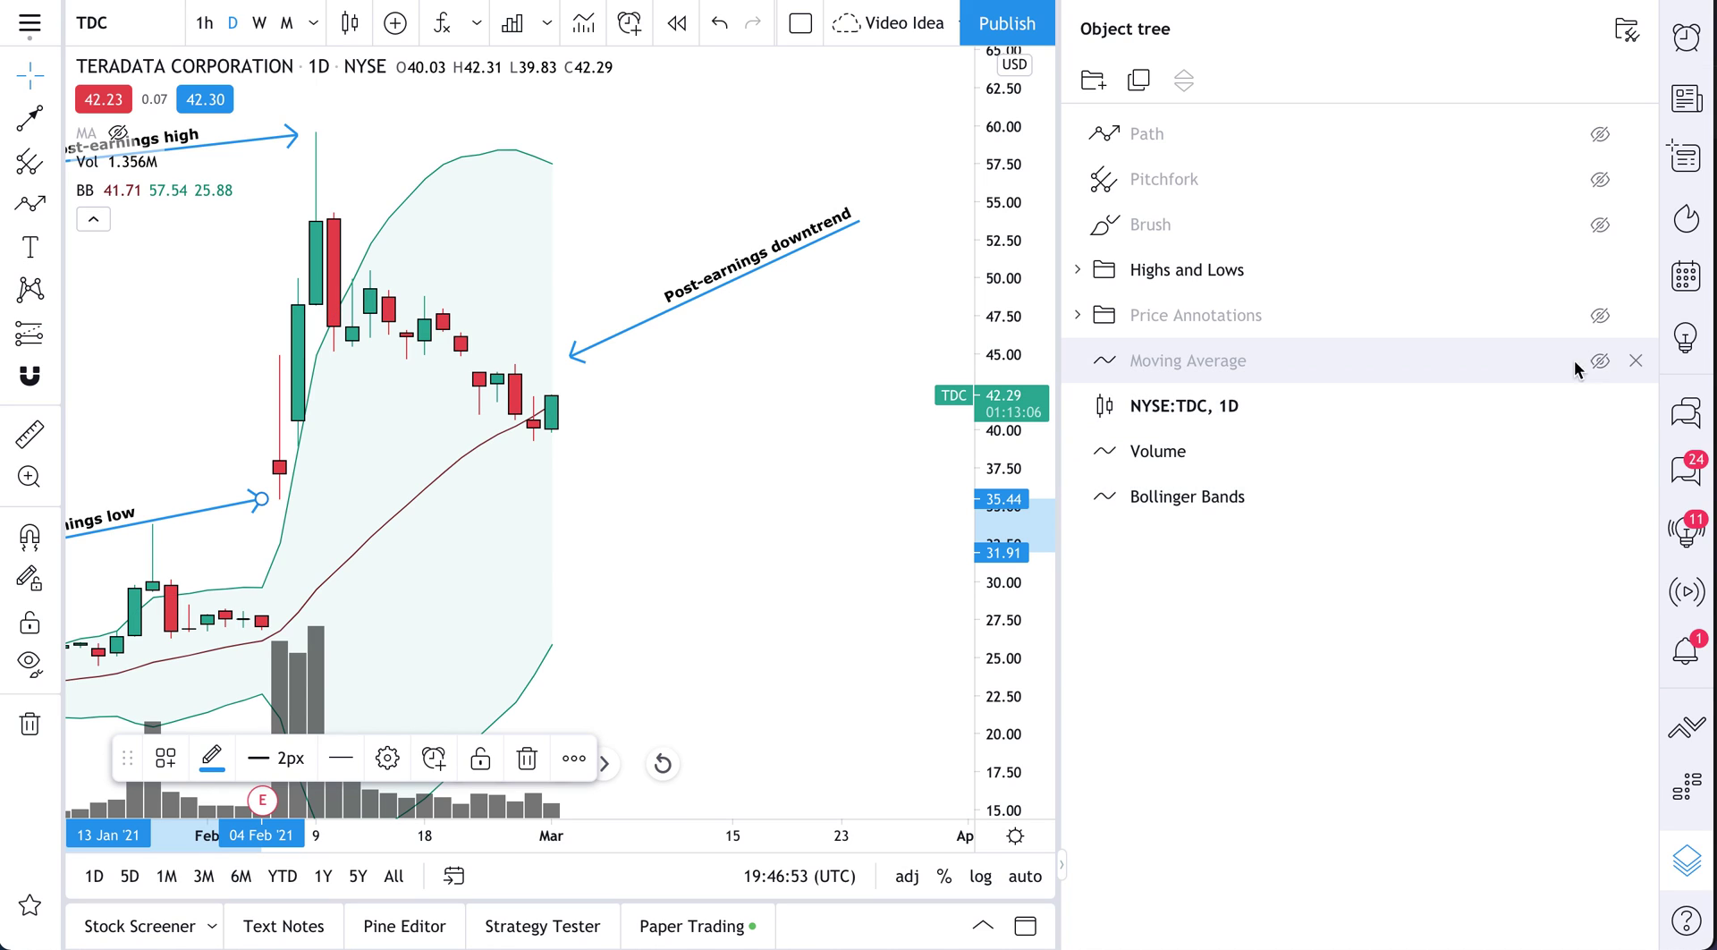
Make the Moving Average and Price Annotations drawings visible again, and expand the Price Annotations folder
{"action": "left_click", "coordinate": [1600, 360]}
{"action": "left_click", "coordinate": [1601, 317]}
{"action": "left_click", "coordinate": [1079, 320]}
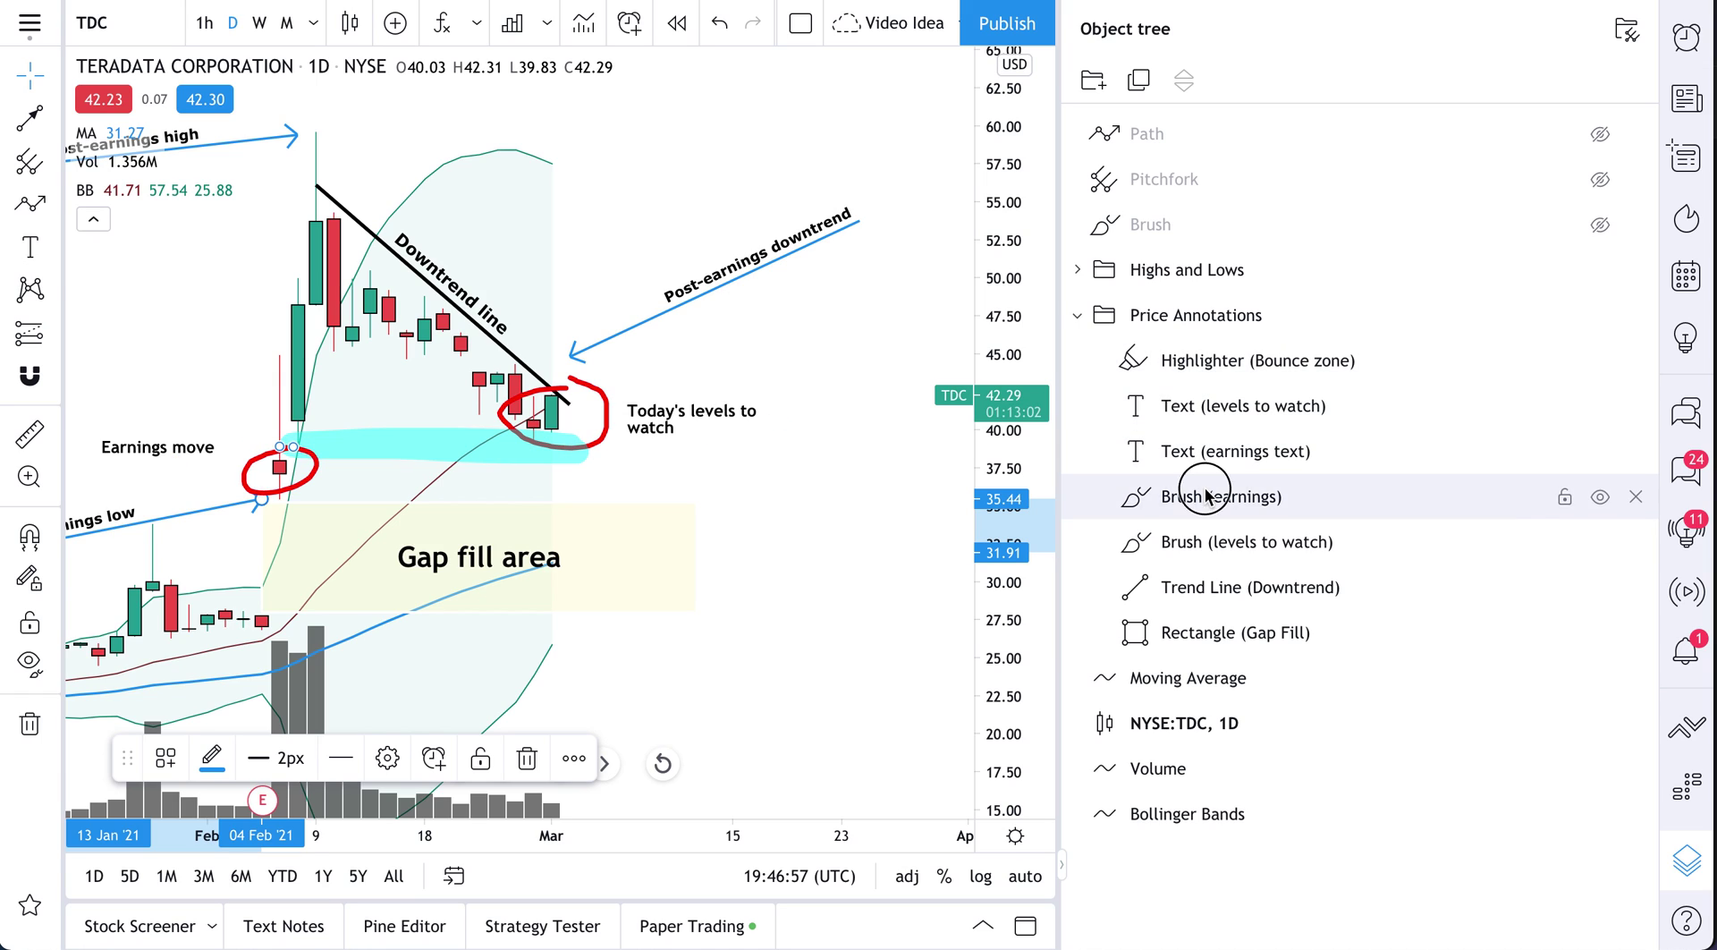
Select the earnings and levels brushes, Downtrend line, Gap Fill rectangle and Bounce zone, then expand Highs and Lows
{"action": "left_click", "coordinate": [1176, 496]}
{"action": "left_click", "coordinate": [1216, 540]}
{"action": "left_click", "coordinate": [1219, 587]}
{"action": "left_click", "coordinate": [1220, 632]}
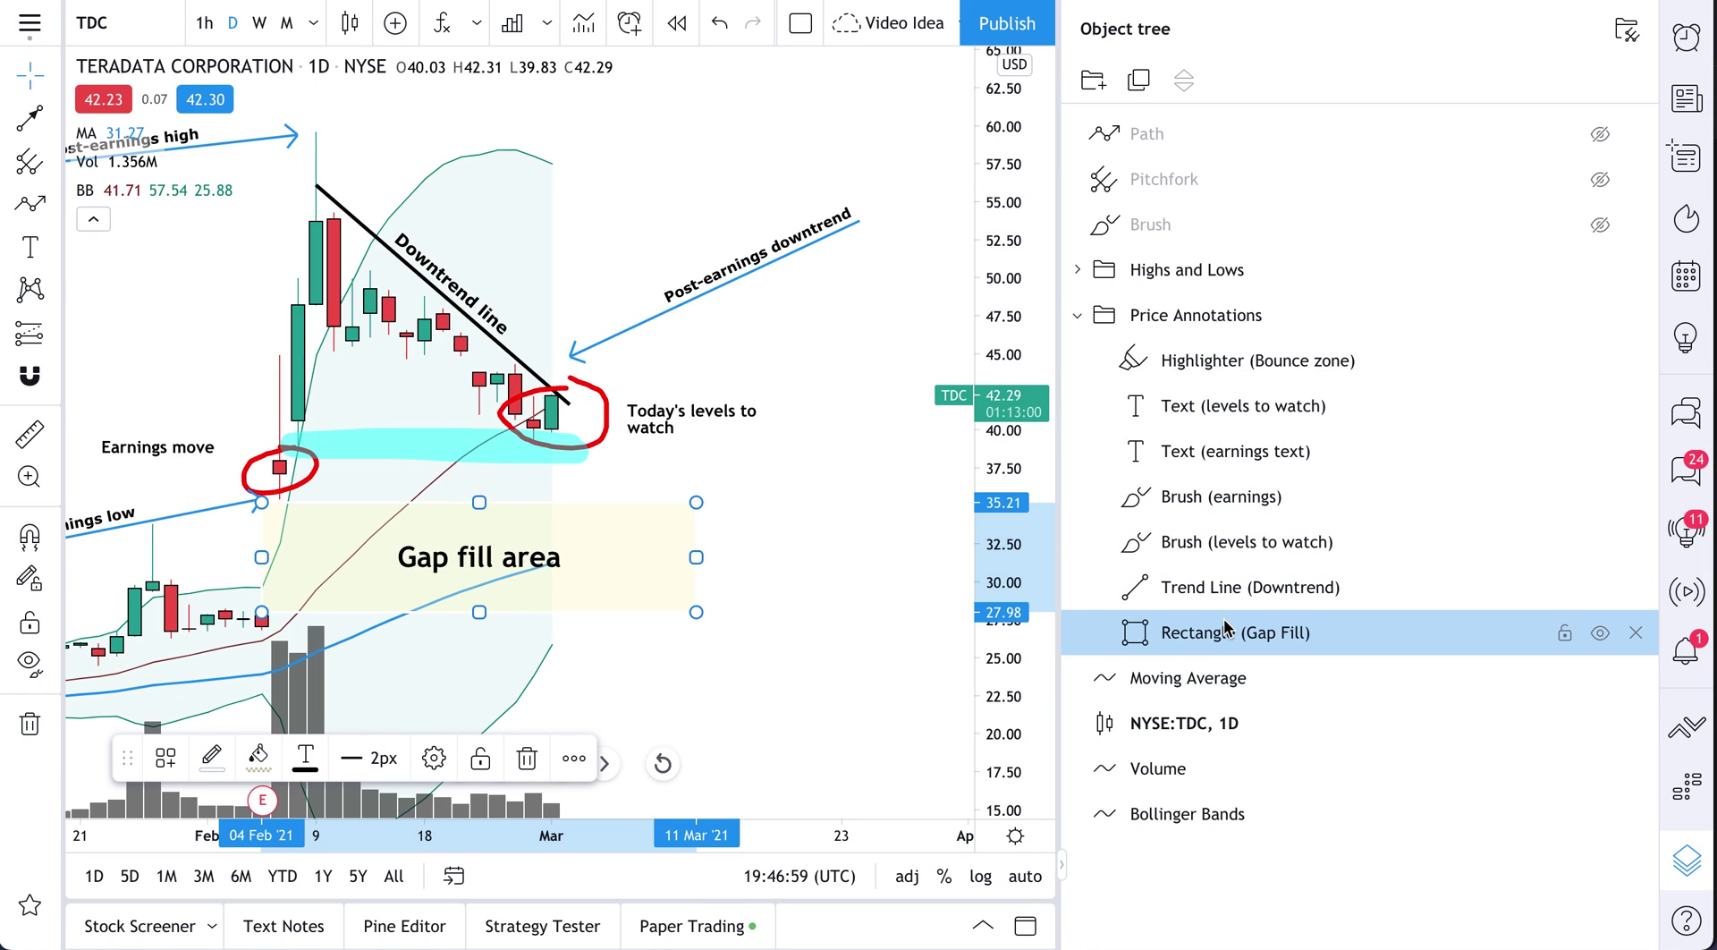
{"action": "left_click", "coordinate": [1222, 363]}
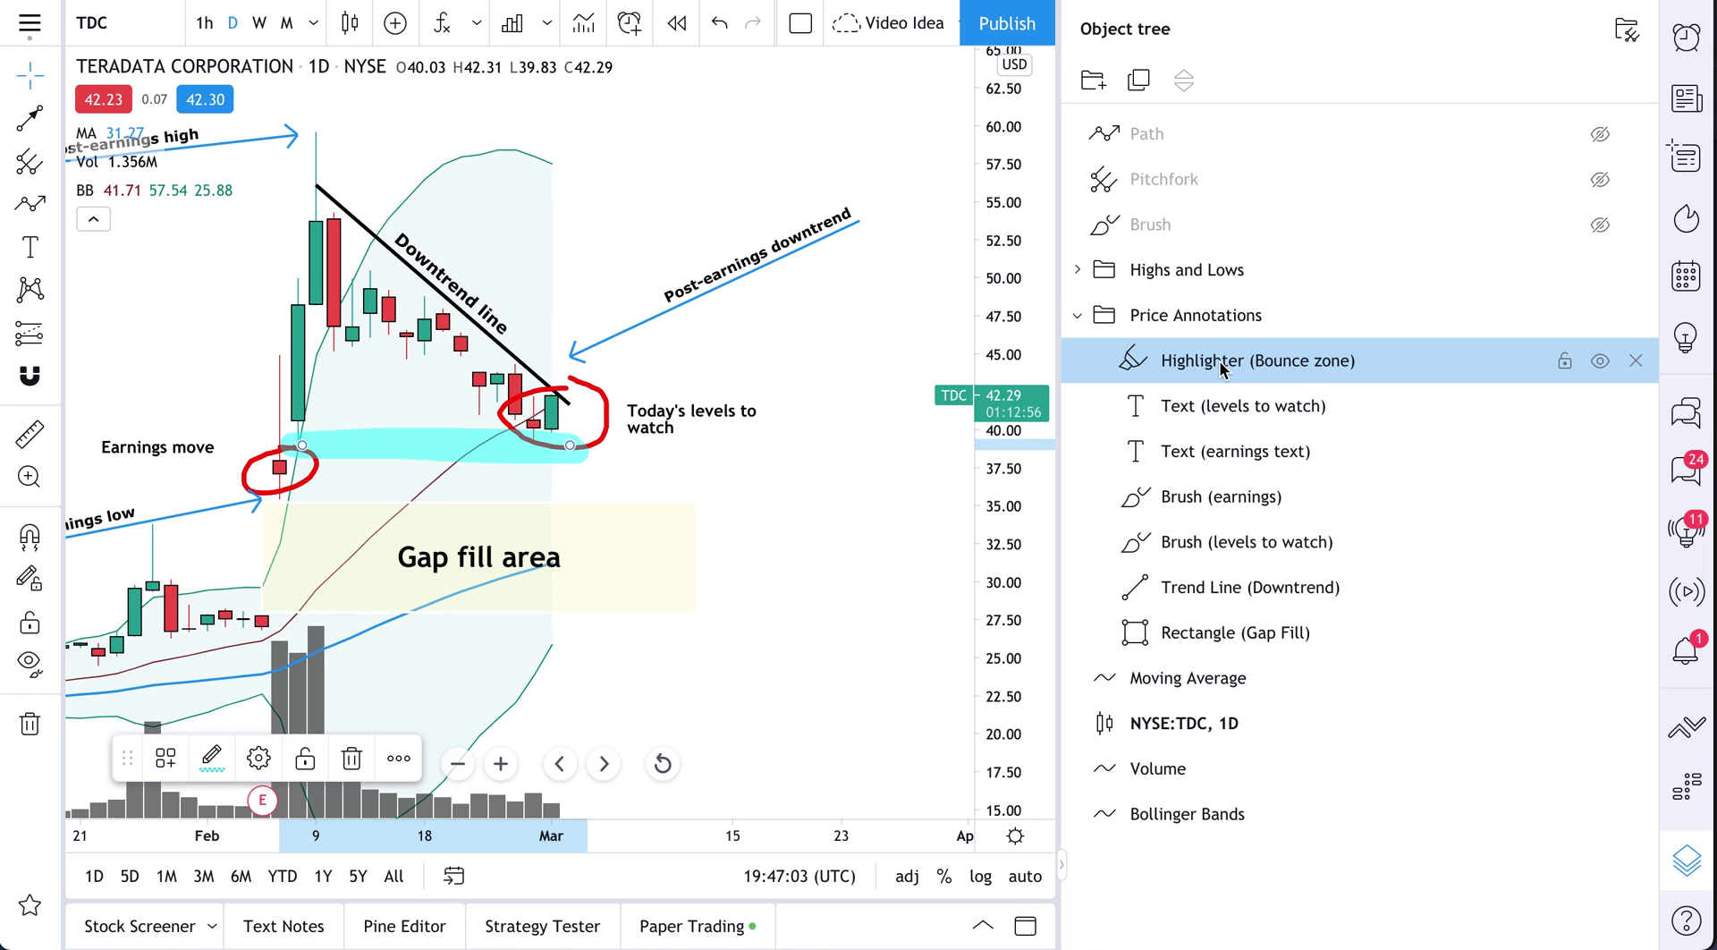
{"action": "left_click", "coordinate": [1078, 270]}
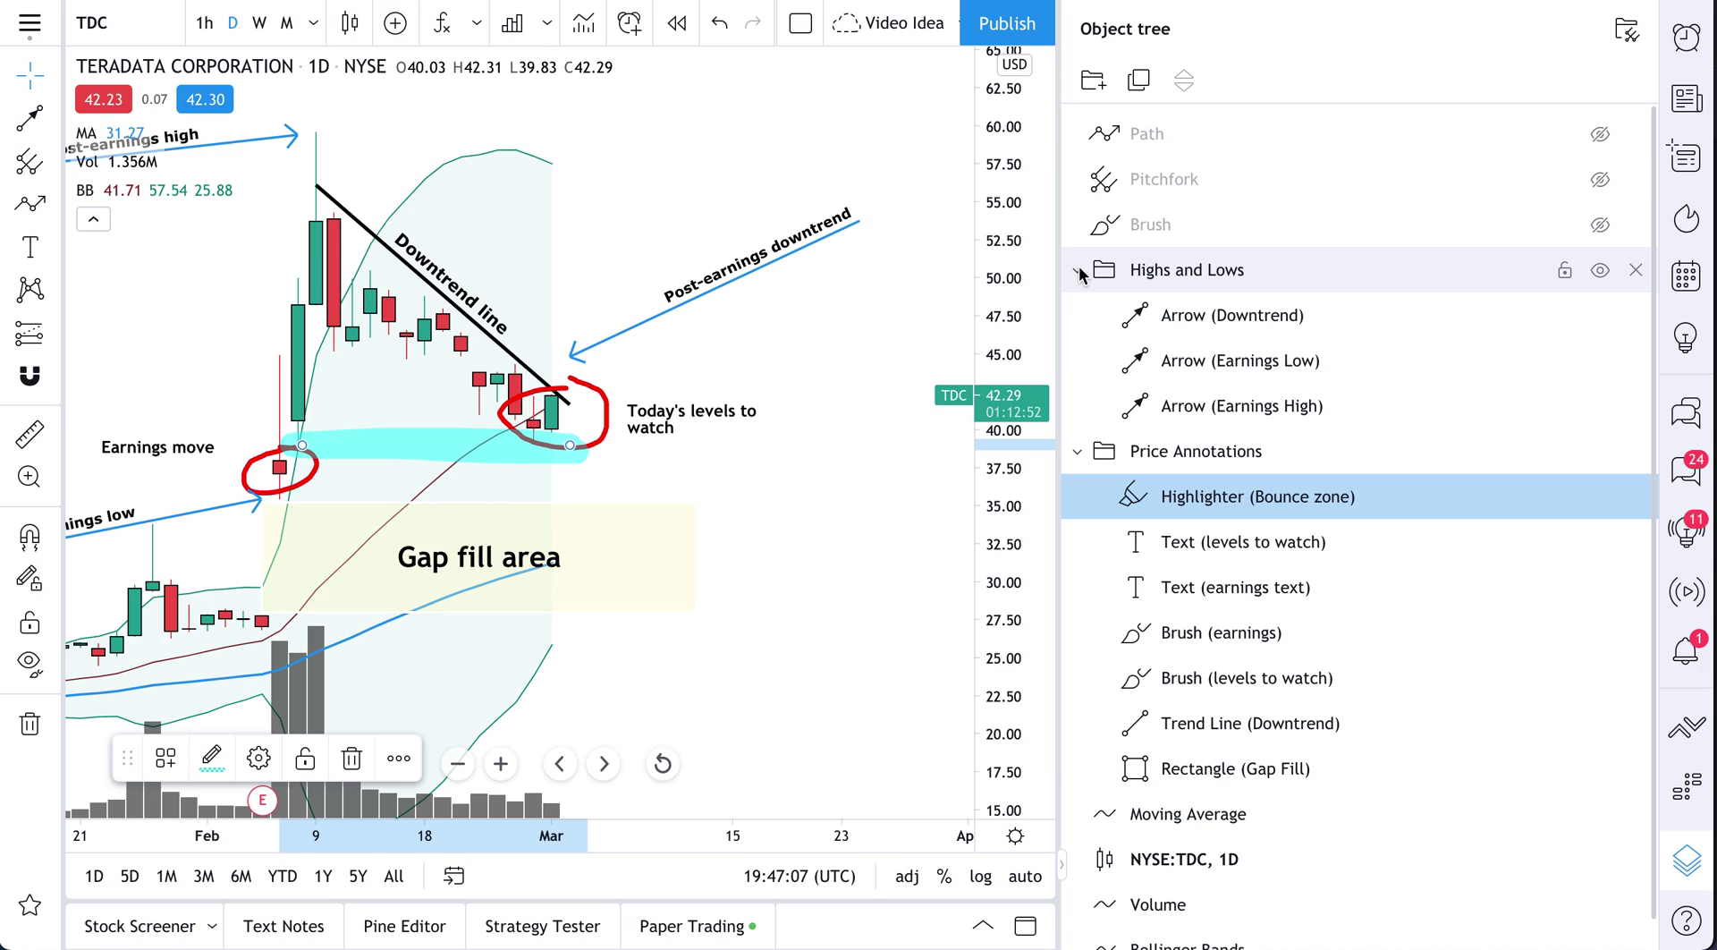